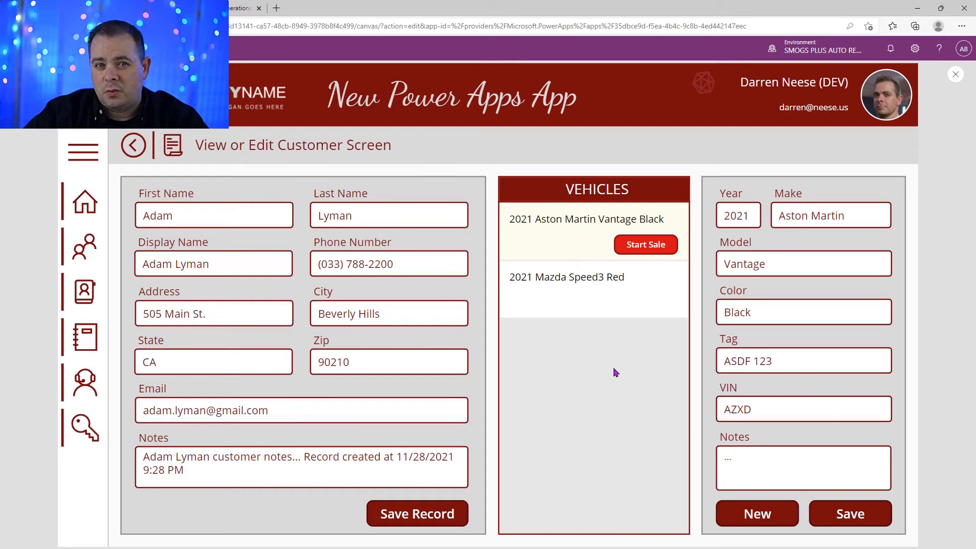
Exit preview, shrink the galCustomerCars gallery to height 232, and select the VEHICLES label.
click(956, 75)
drag(554, 466, 554, 349)
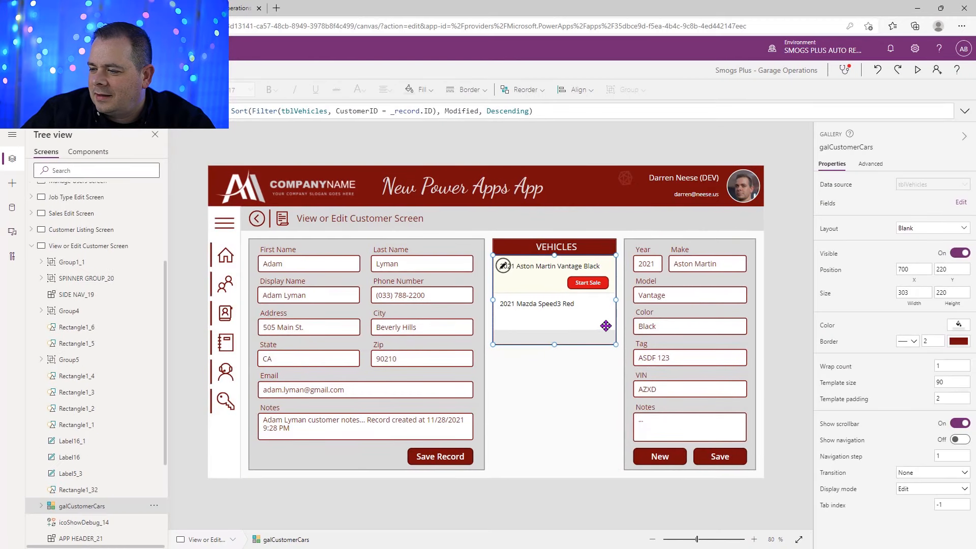
click(532, 370)
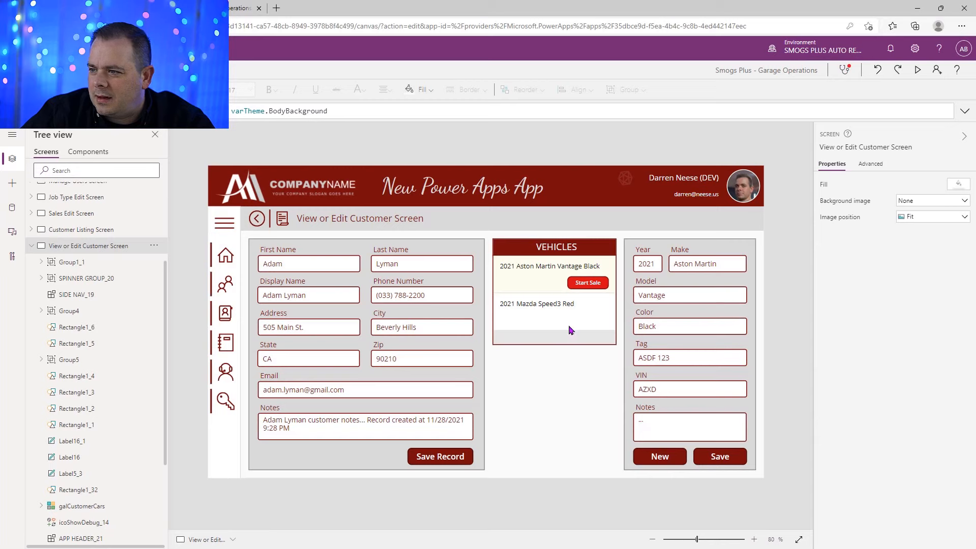
click(572, 257)
scroll(104, 395, down, 3)
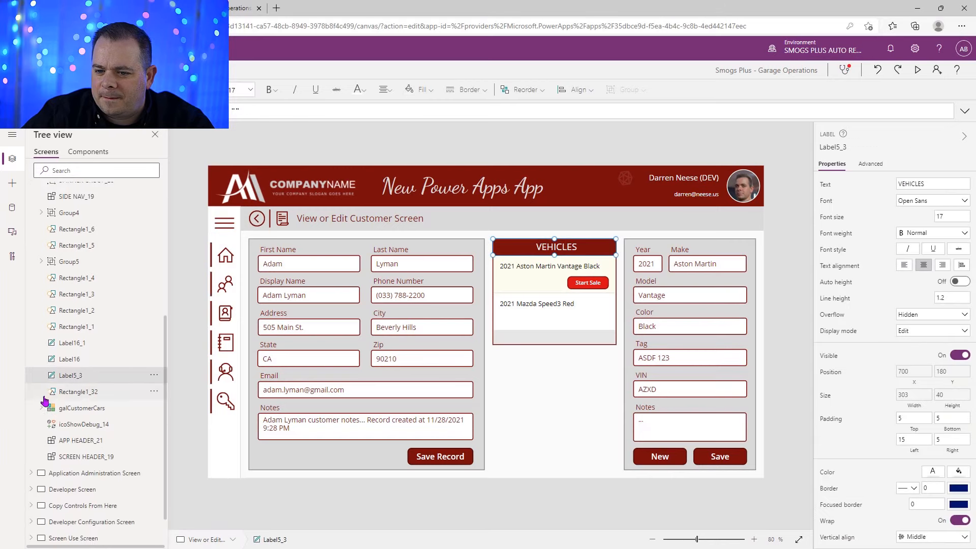
Copy the VEHICLES header, background and gallery together and place the copy under the original.
shift+click(104, 396)
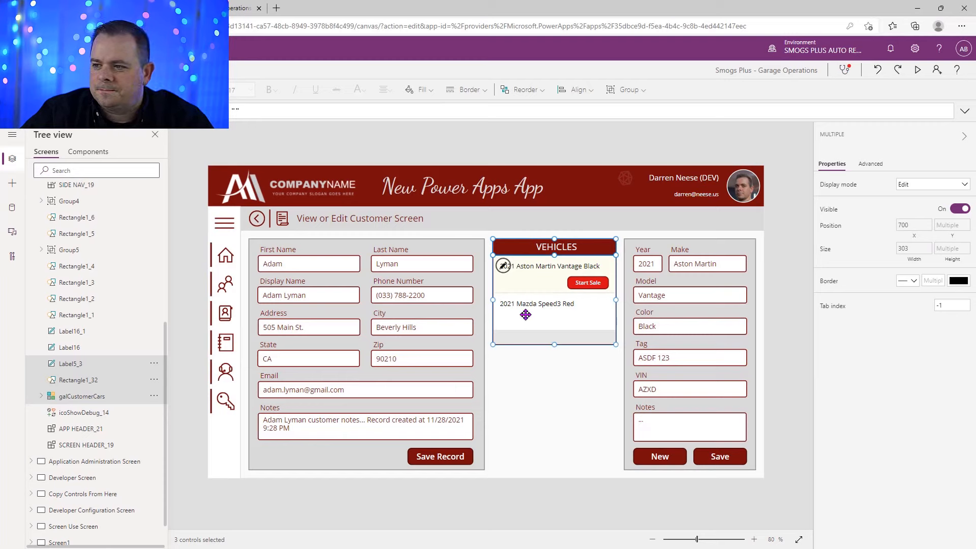
drag(525, 314, 545, 424)
click(562, 501)
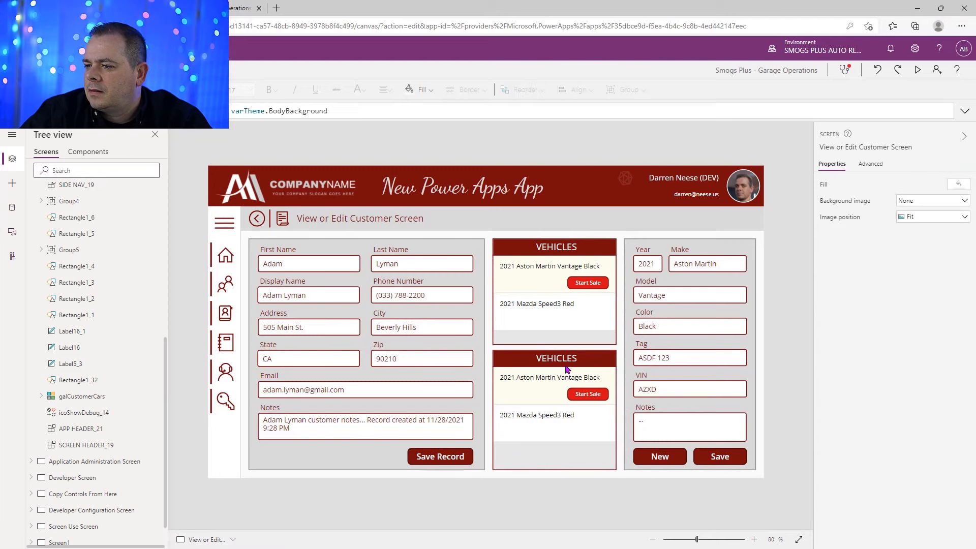
Retitle the copied panel's header to 'ORDERS'.
click(567, 364)
double_click(911, 184)
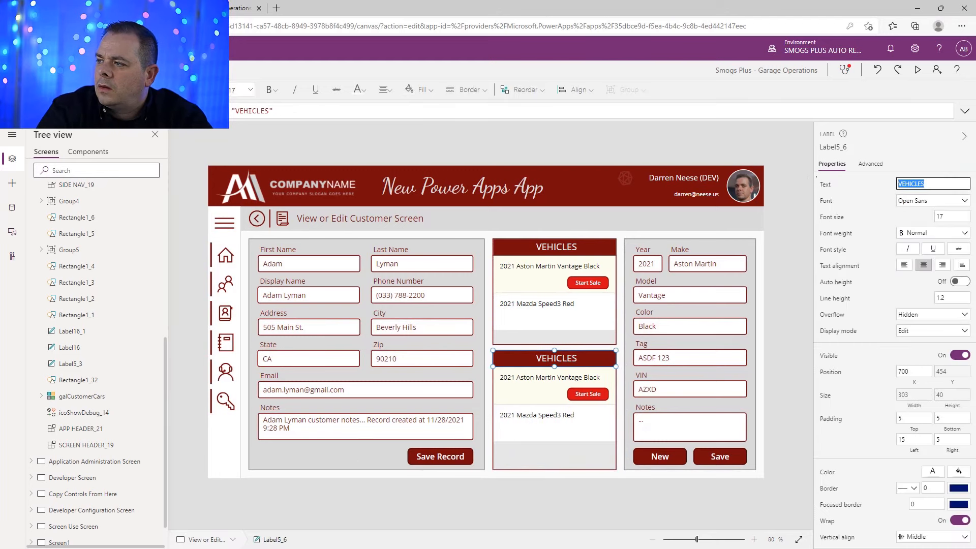
text(ORDERS)
click(555, 446)
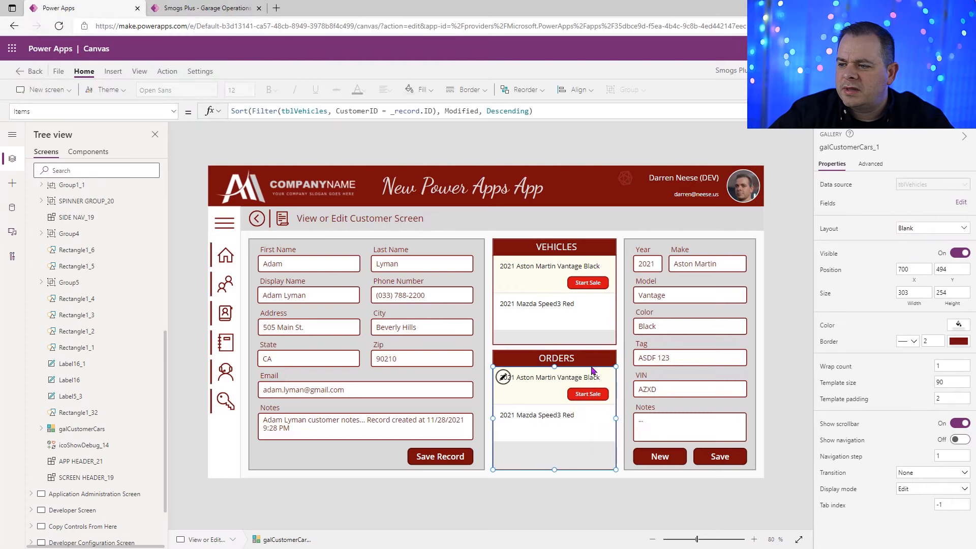
Point the ORDERS gallery's Items at tblOrder, filtering on VehicleID.
double_click(304, 110)
text(tblOrder)
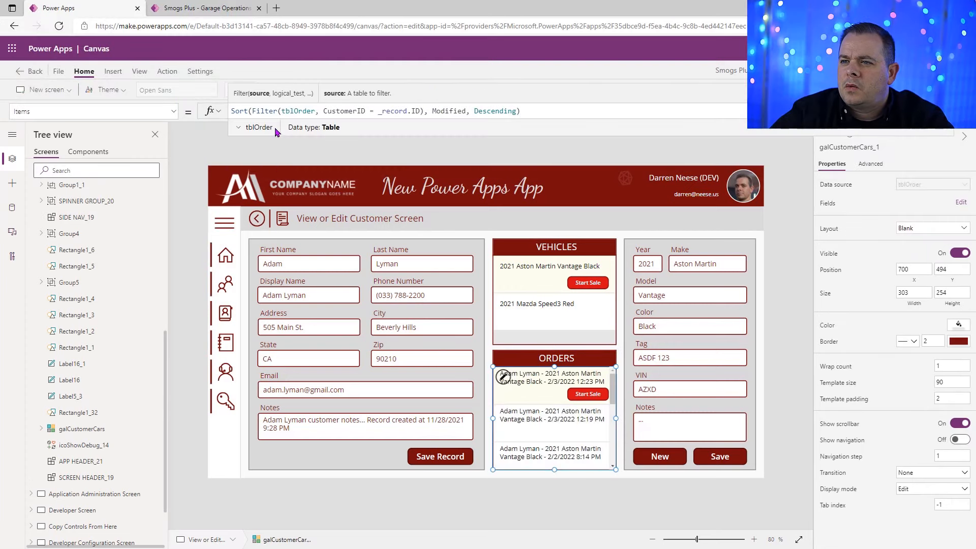
double_click(351, 111)
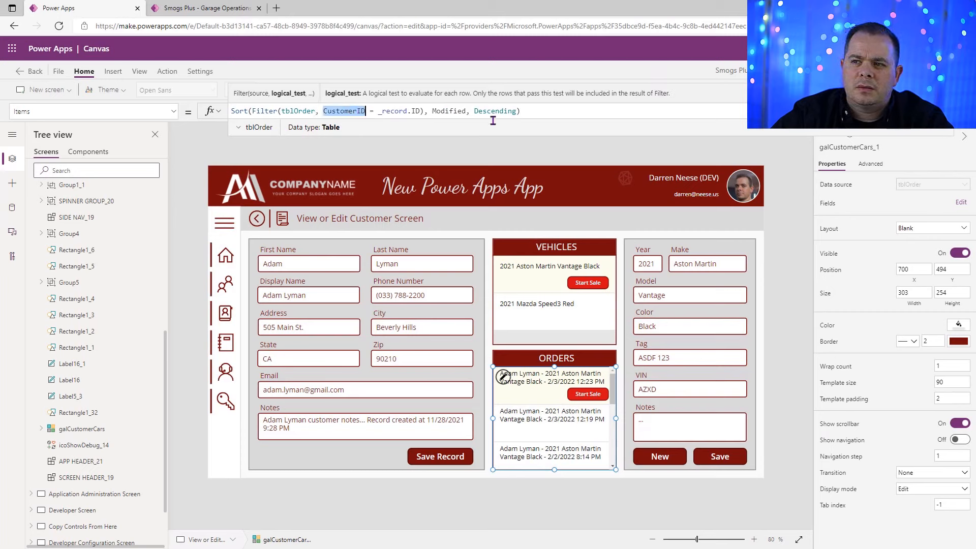
text(VehicleID)
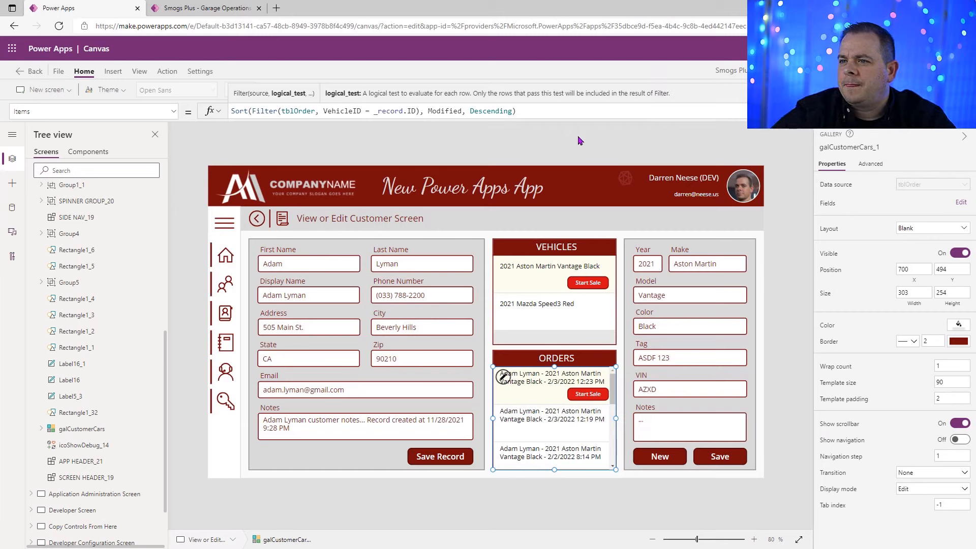
Make the filter compare VehicleID with galCustomerCars.Selected.ID.
click(575, 312)
click(844, 151)
key(ctrl+c)
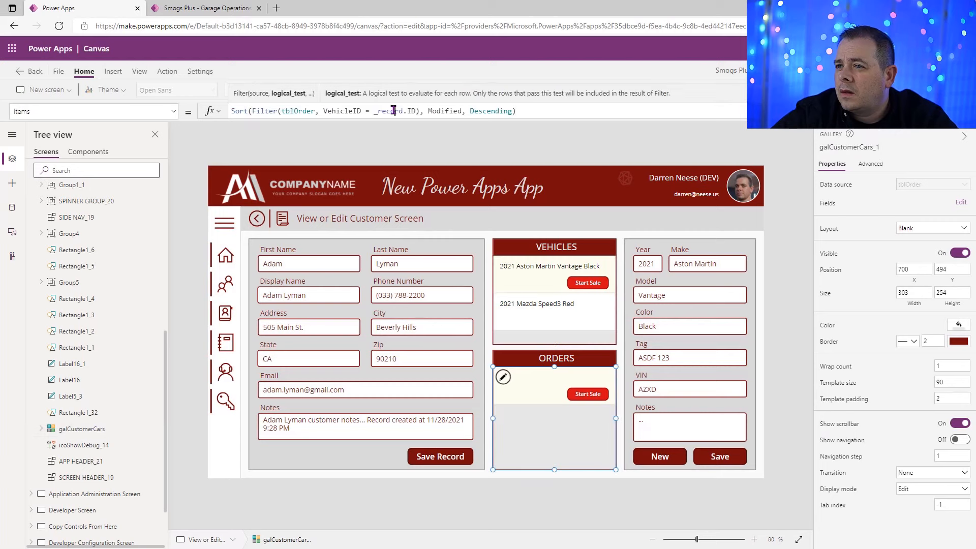
double_click(392, 111)
key(ctrl+v)
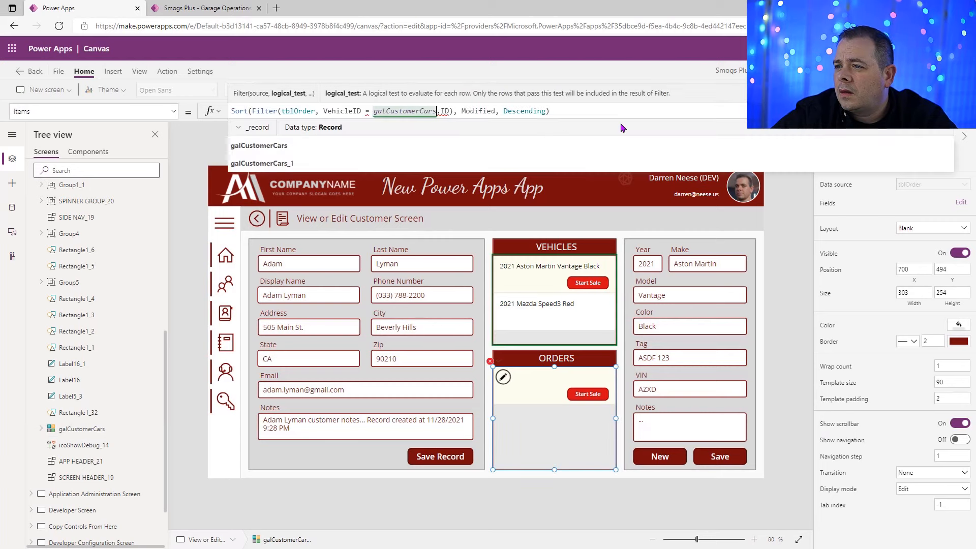
key(Right)
key(shift+Right)
key(shift+Right)
text(Se)
key(Tab)
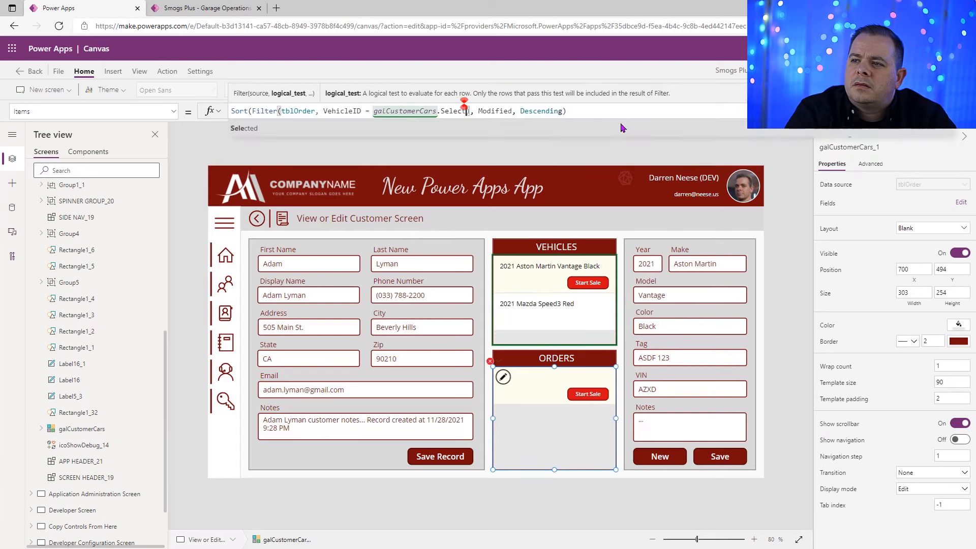
text(.ID)
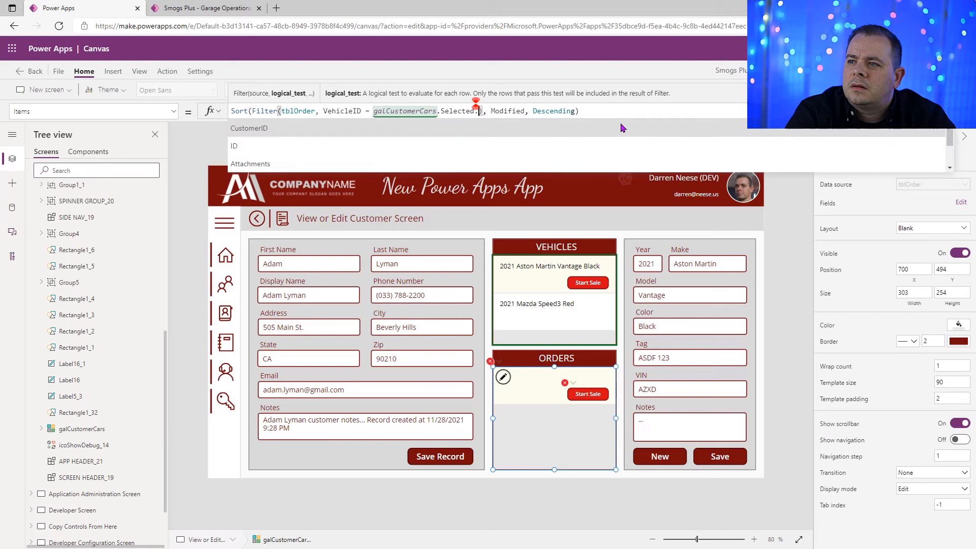
Sort the orders by Created descending instead of Modified, then preview the app.
double_click(515, 111)
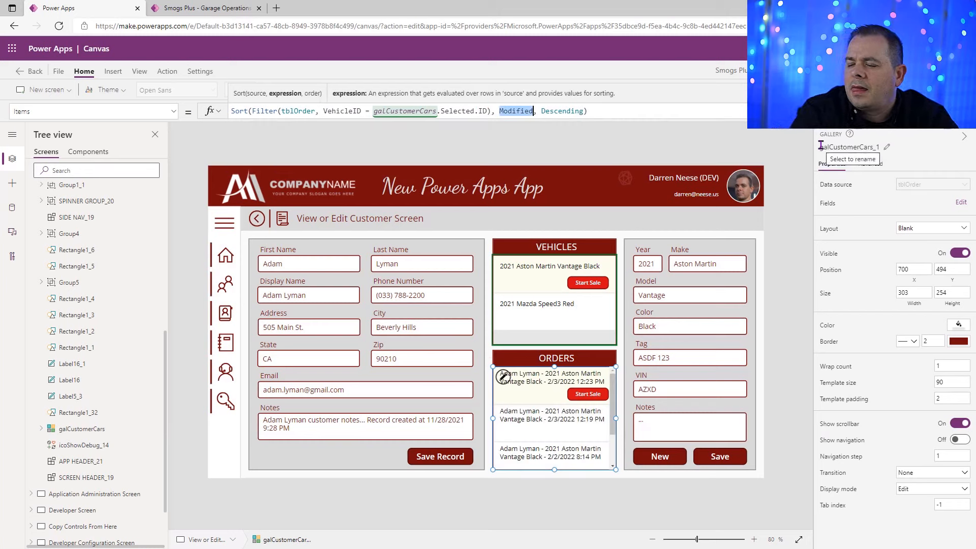
text(Created)
key(Escape)
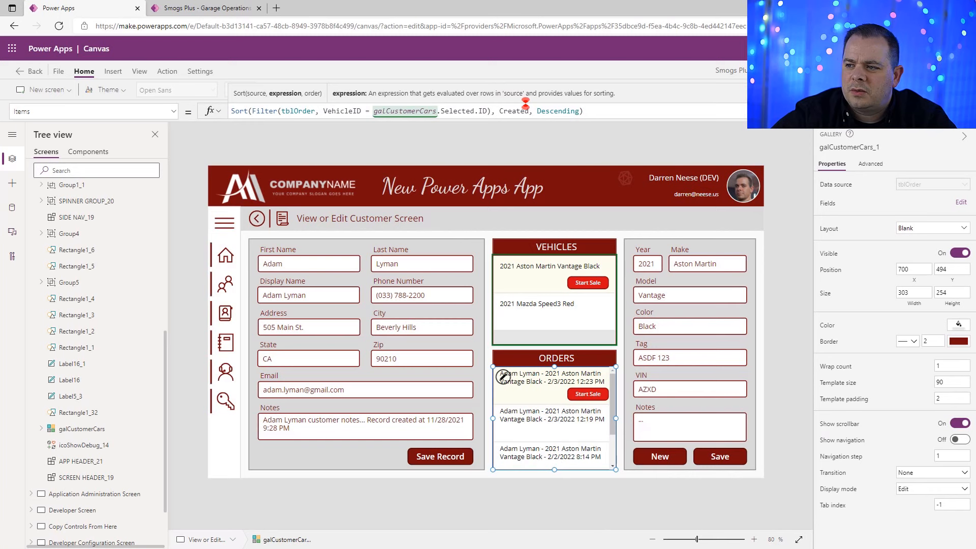
key(F5)
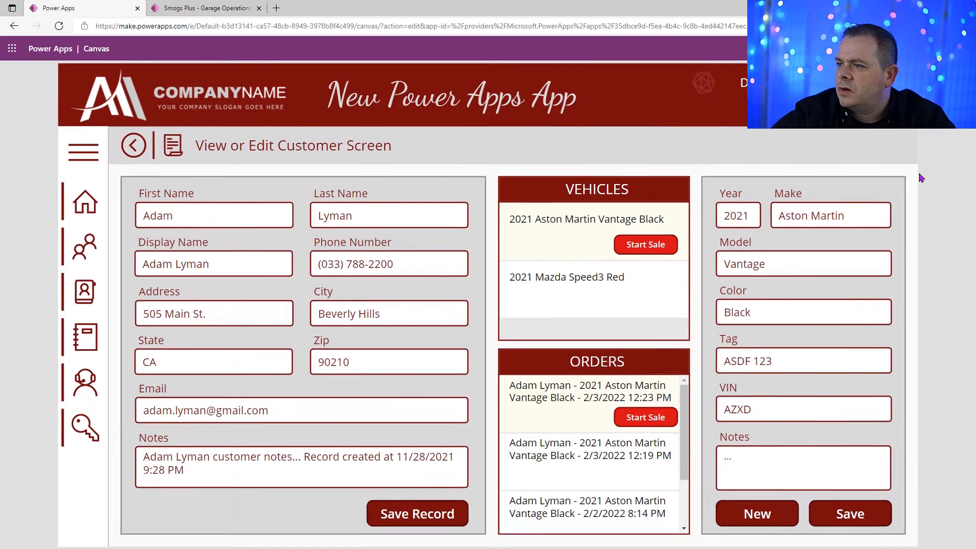
In preview, pick the Mazda Speed3 Red to check its orders appear.
click(569, 292)
scroll(660, 449, down, 2)
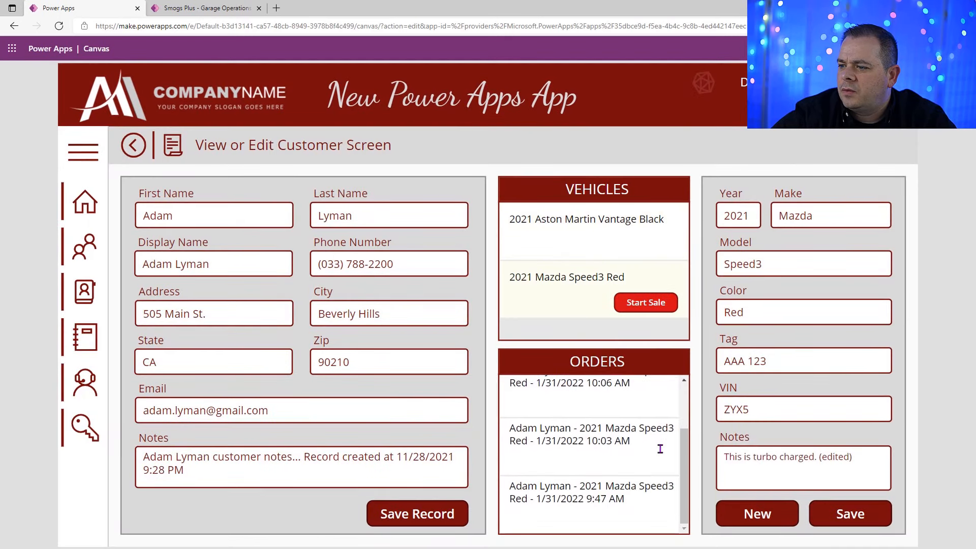
scroll(660, 449, up, 1)
Back in the editor, change the order row button's text from Start Sale to 'View Order'.
key(Escape)
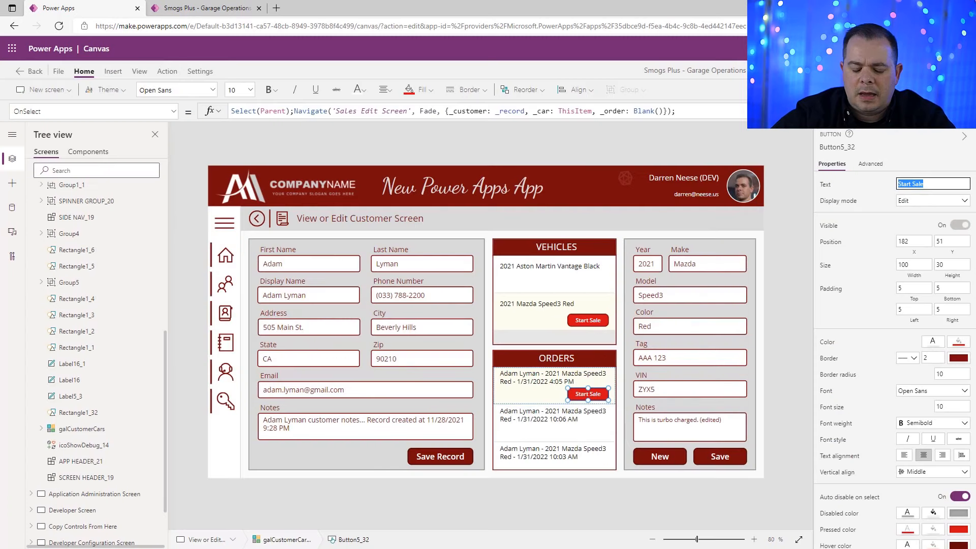
text(View)
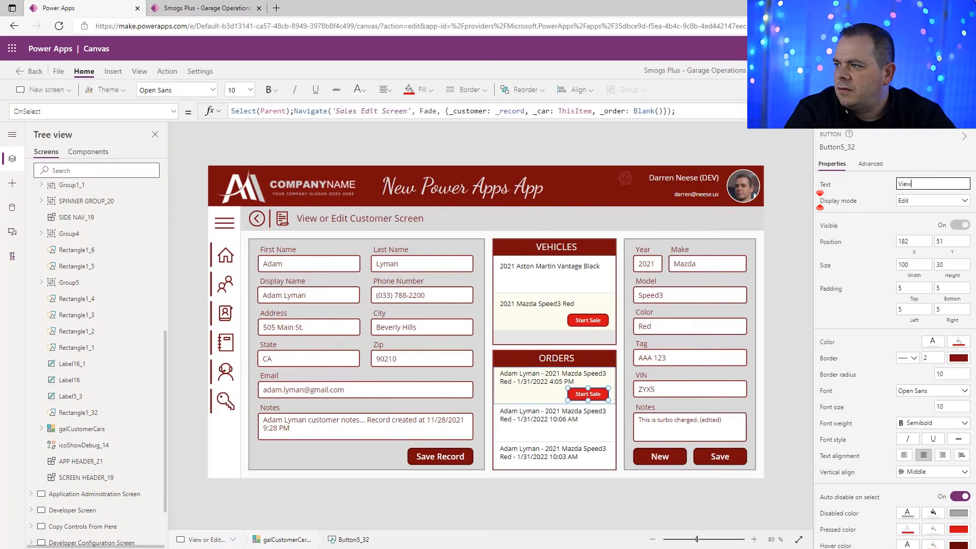
text( Order)
click(579, 433)
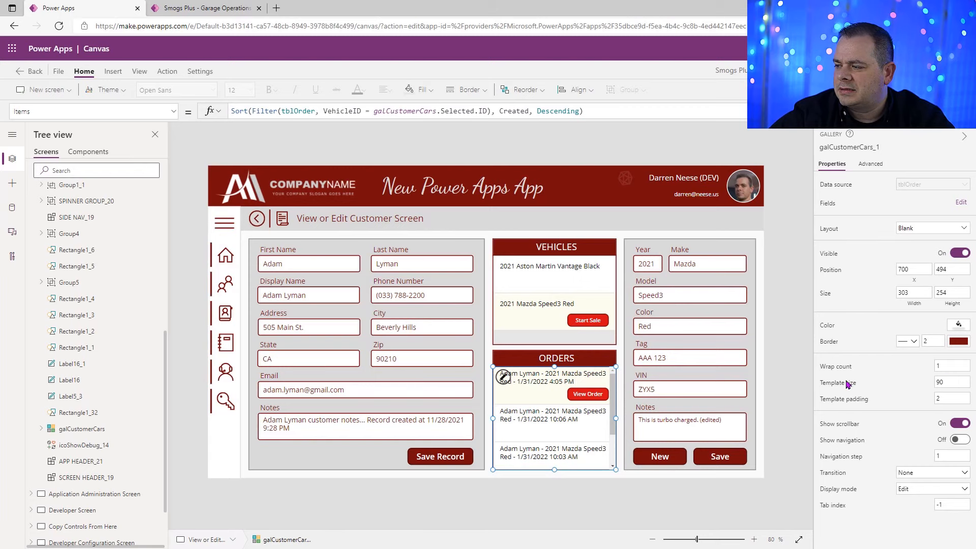
Show ThisItem.Created in the row's label at height 31 and nudge View Order up.
click(590, 382)
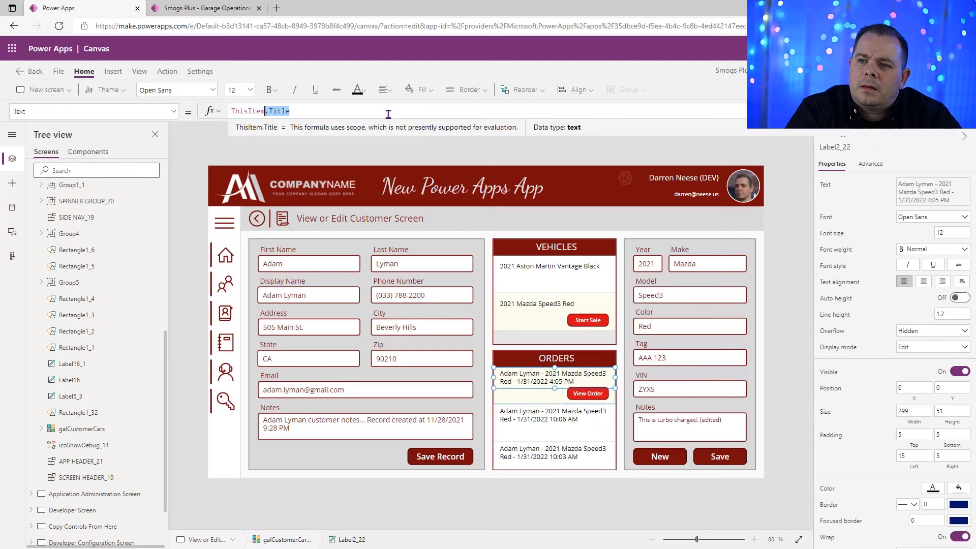
text(.Create)
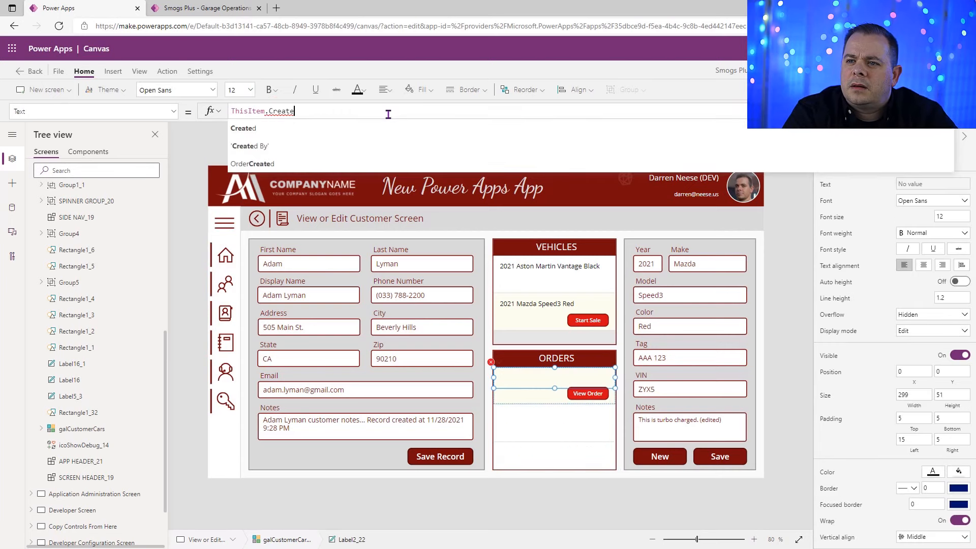
text(d)
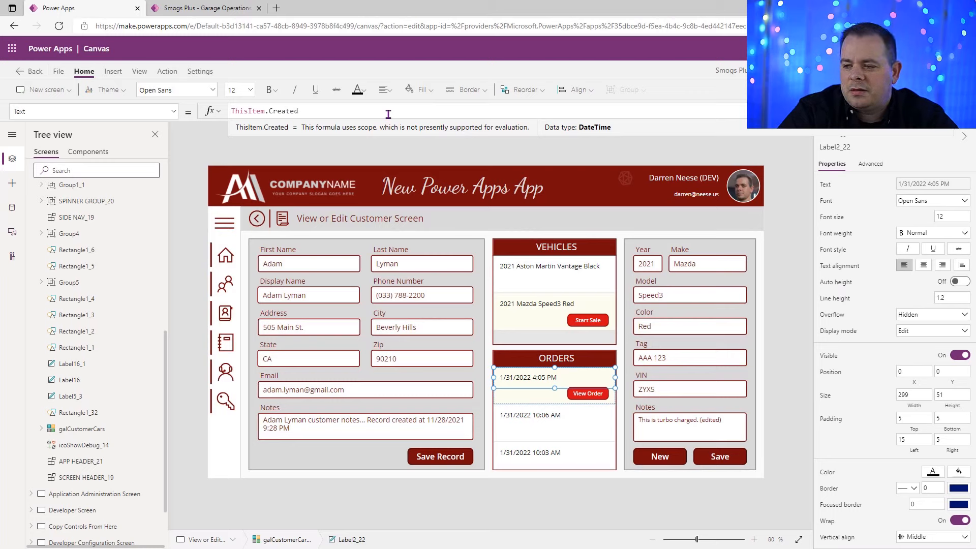
drag(554, 388, 556, 380)
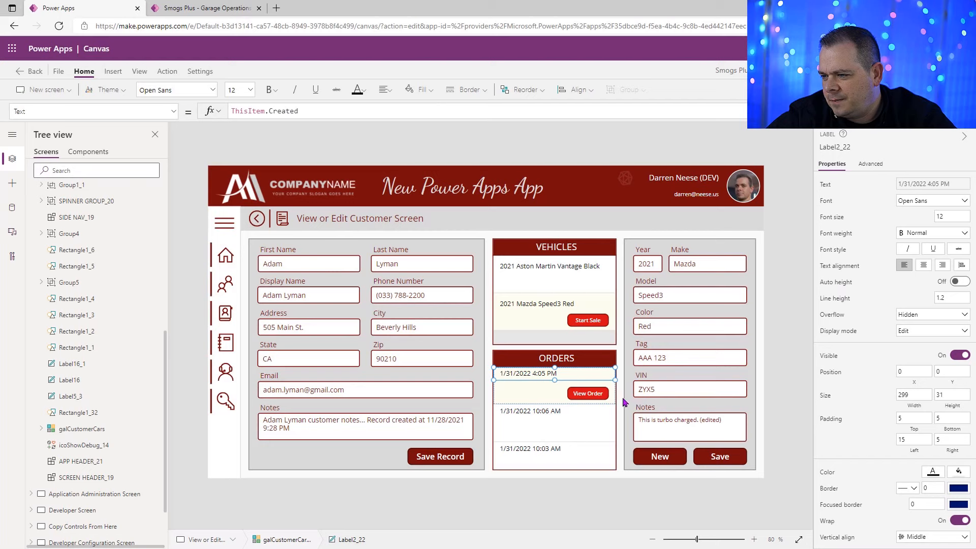
click(588, 394)
key(Up)
key(Up)
key(Up)
key(Up)
key(Up)
key(Up)
key(Up)
key(Up)
key(Up)
key(Up)
key(Up)
key(Up)
key(Up)
key(Up)
key(Up)
key(Up)
key(Up)
key(Up)
key(Up)
key(Up)
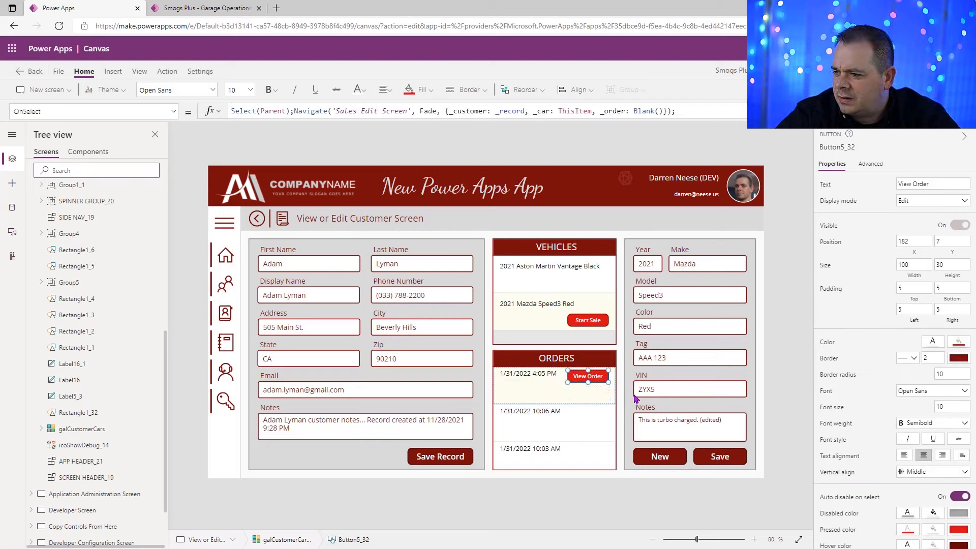
Set the date label's Height to Parent.TemplateHeight.
click(546, 376)
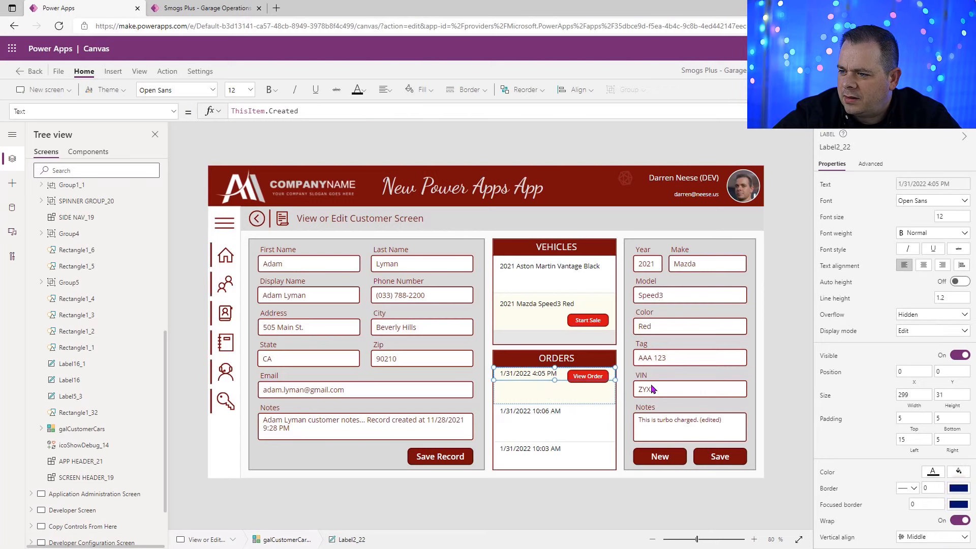
click(951, 396)
click(243, 107)
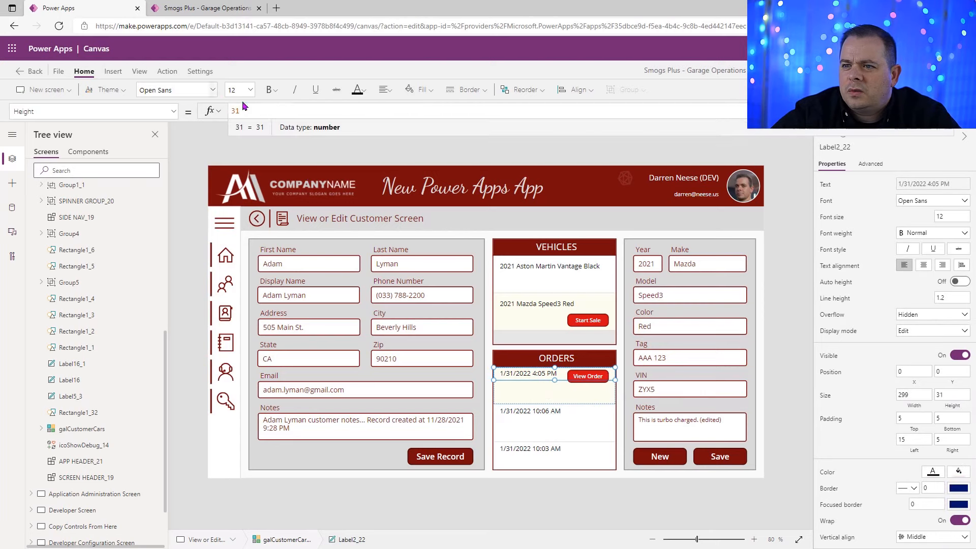
key(ctrl+a)
text(Parent.Templa)
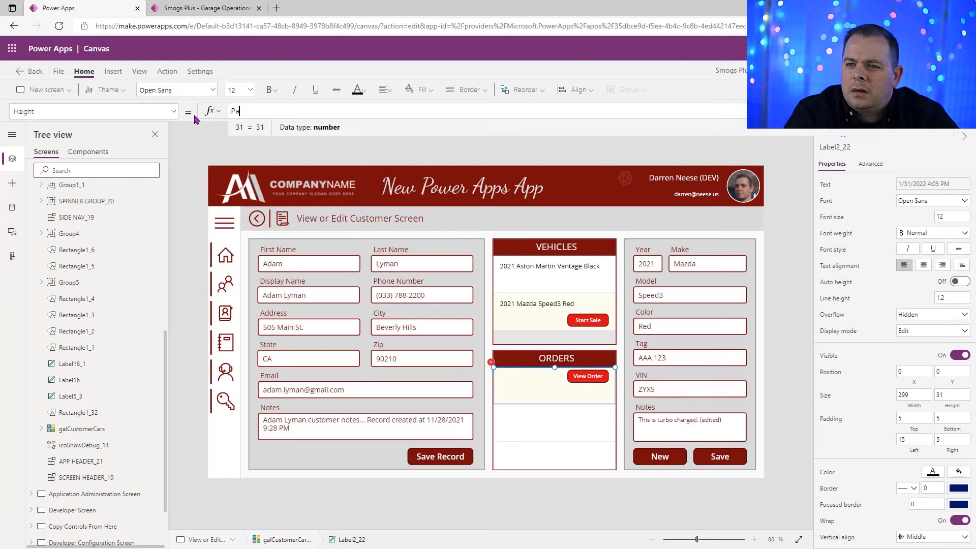
text(teHeight)
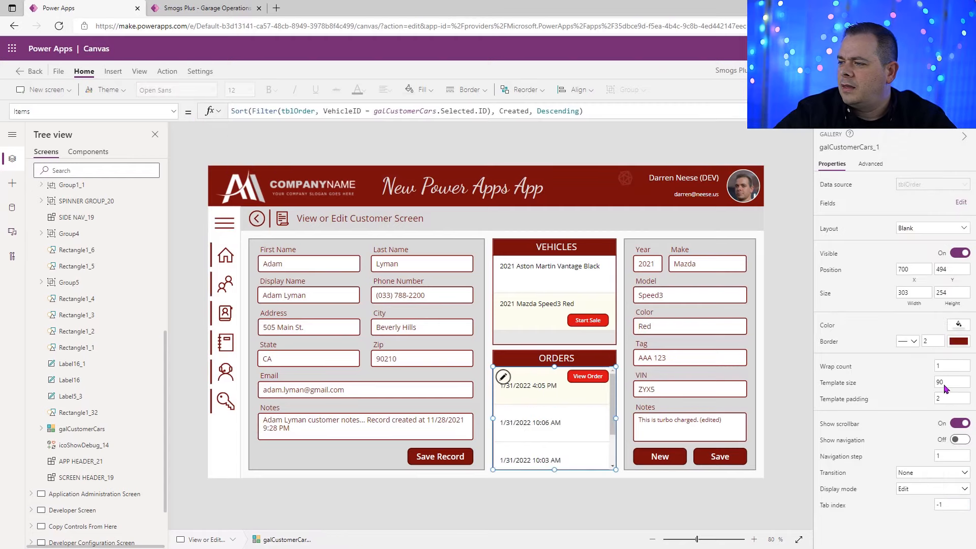
Set ORDERS template size to 50 and enter Parent.TemplateHeight / 2 - Self.Height / 2 on View Order.
drag(959, 380, 866, 383)
text(60)
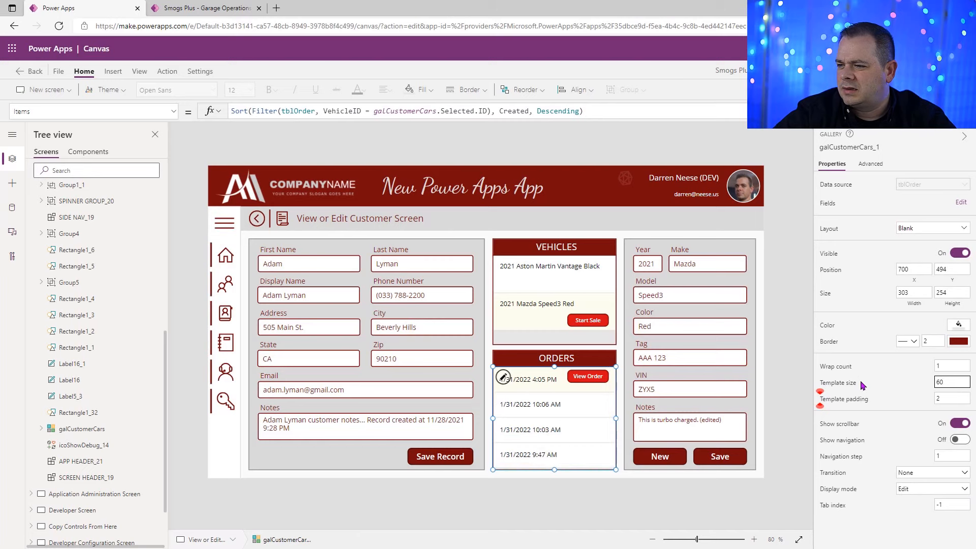
text(50)
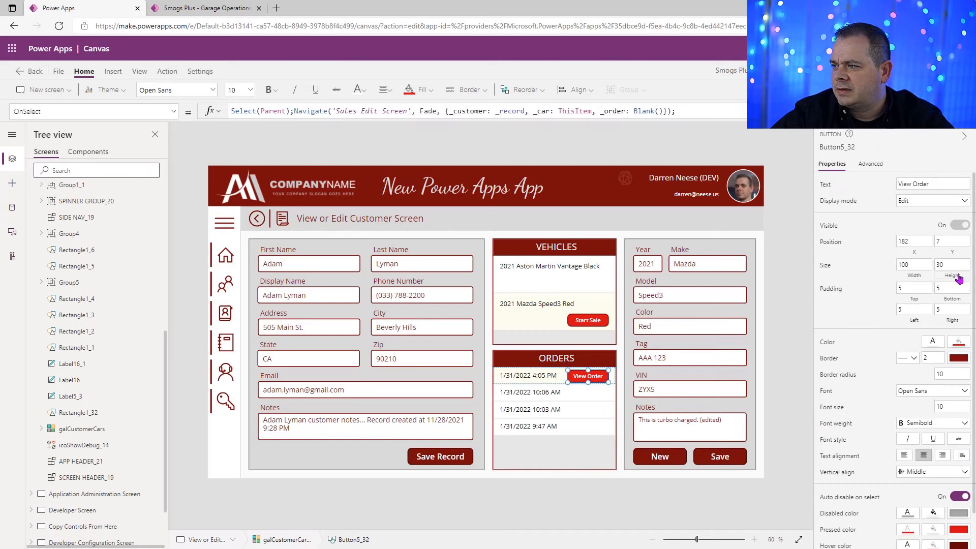
click(952, 265)
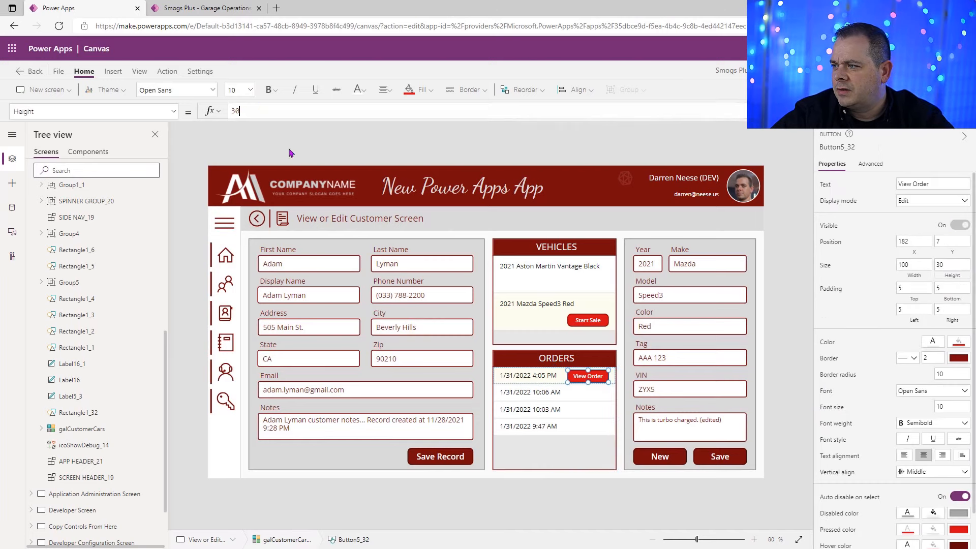
click(261, 109)
drag(261, 110, 194, 115)
text(Pa)
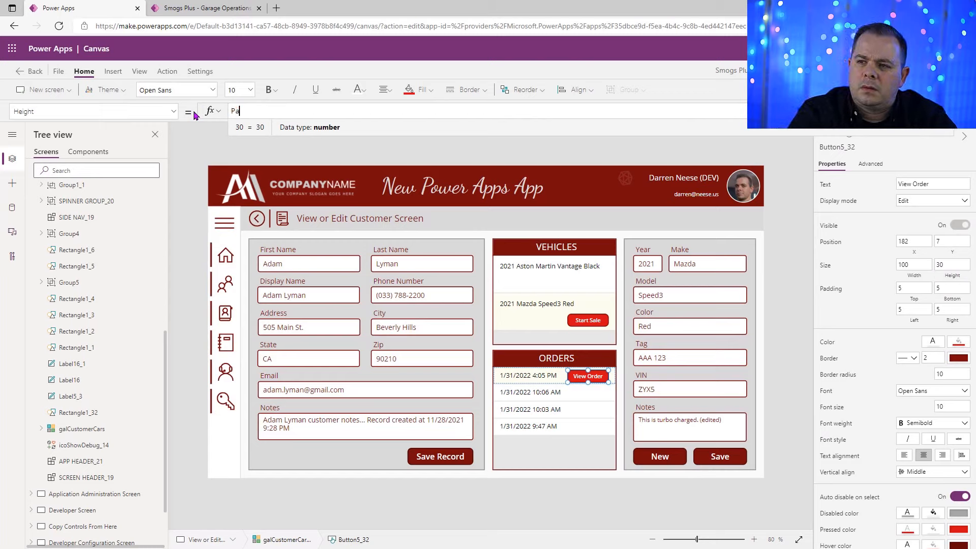
text(rent.Templ)
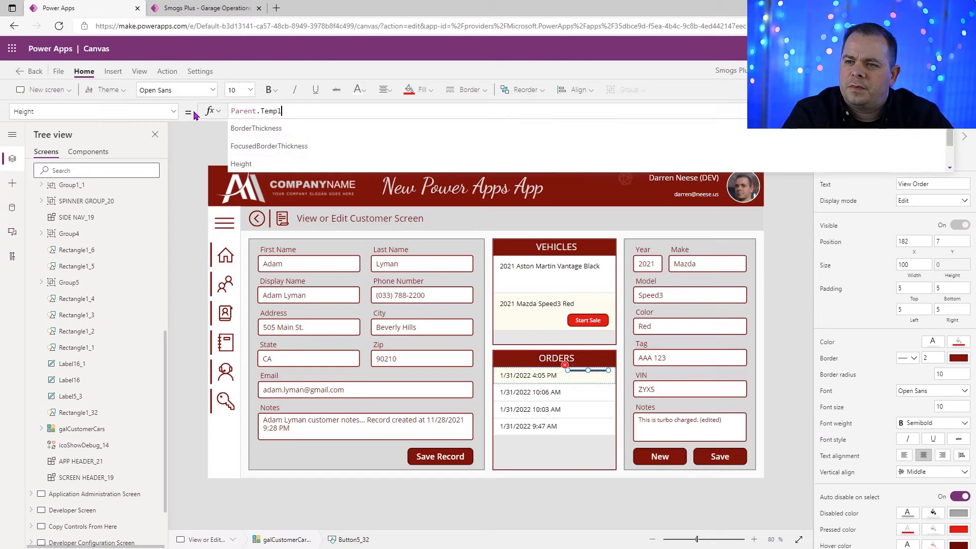
text(ateHe)
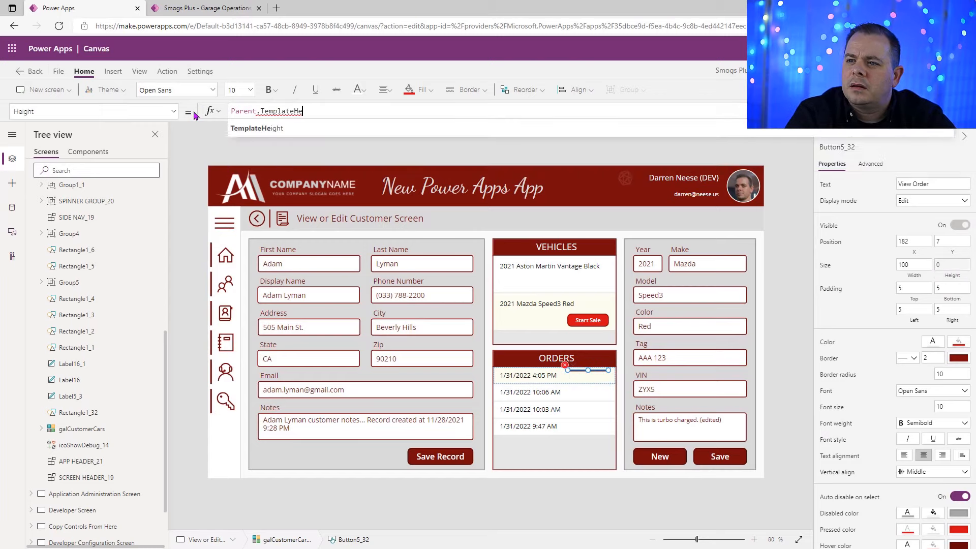
text(ight / 2 - )
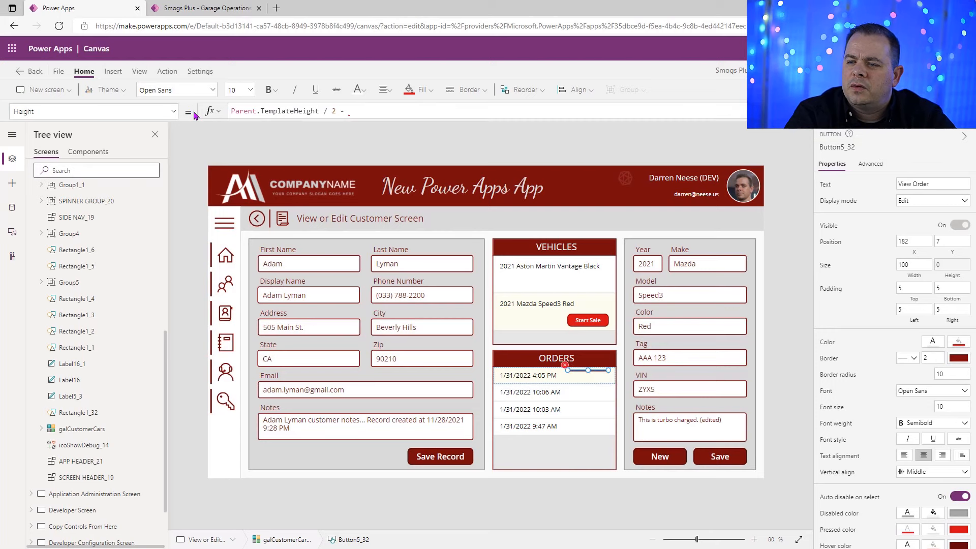
text(Self)
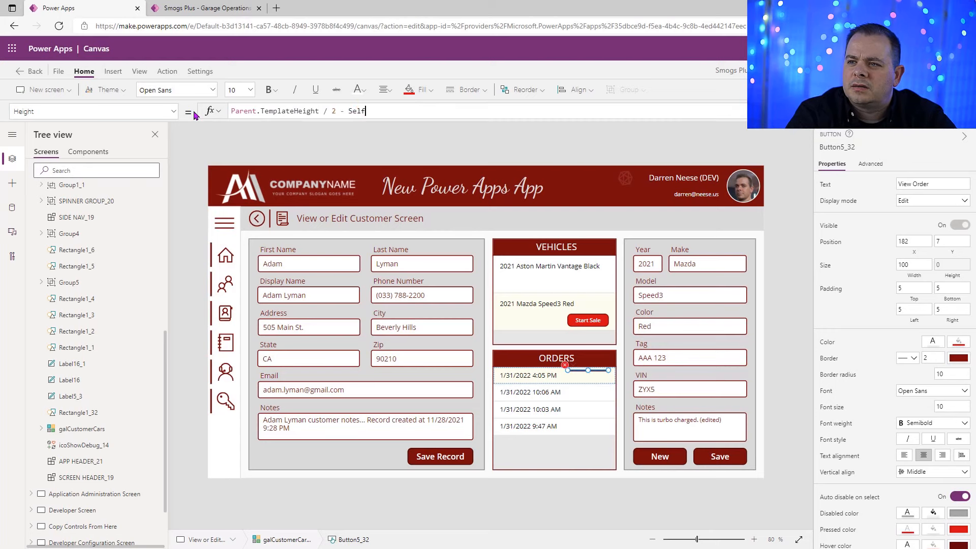
text(.Height )
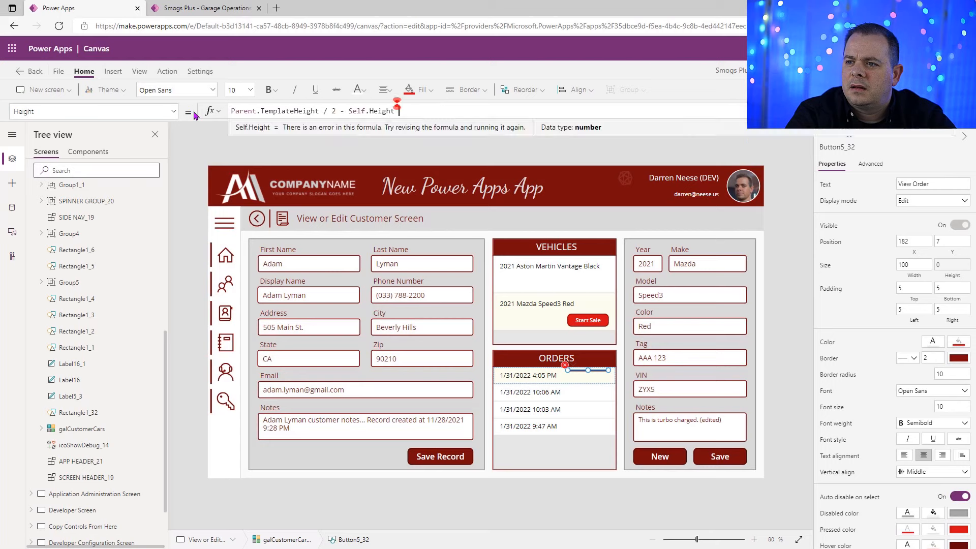
text(/ 2)
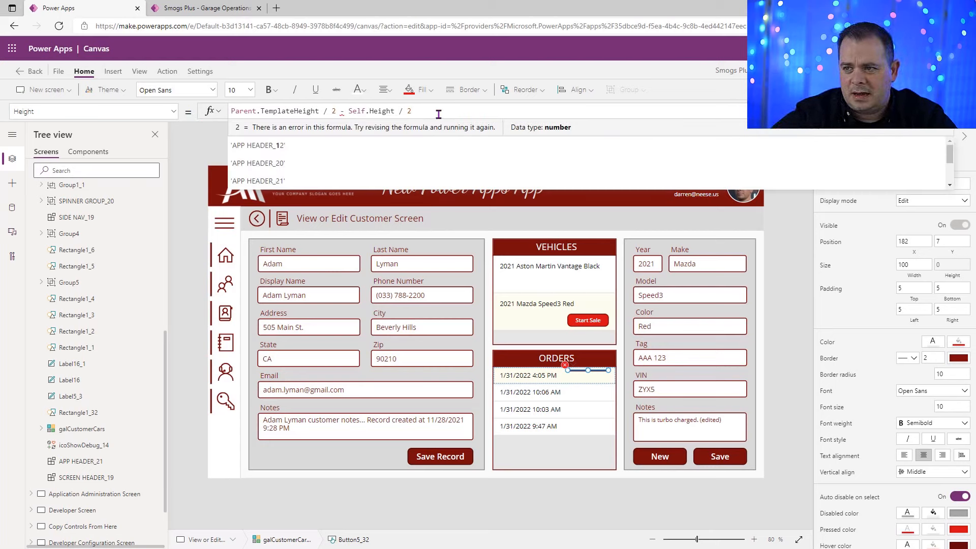
Pick the Aston Martin in the vehicles gallery so its orders load.
click(589, 321)
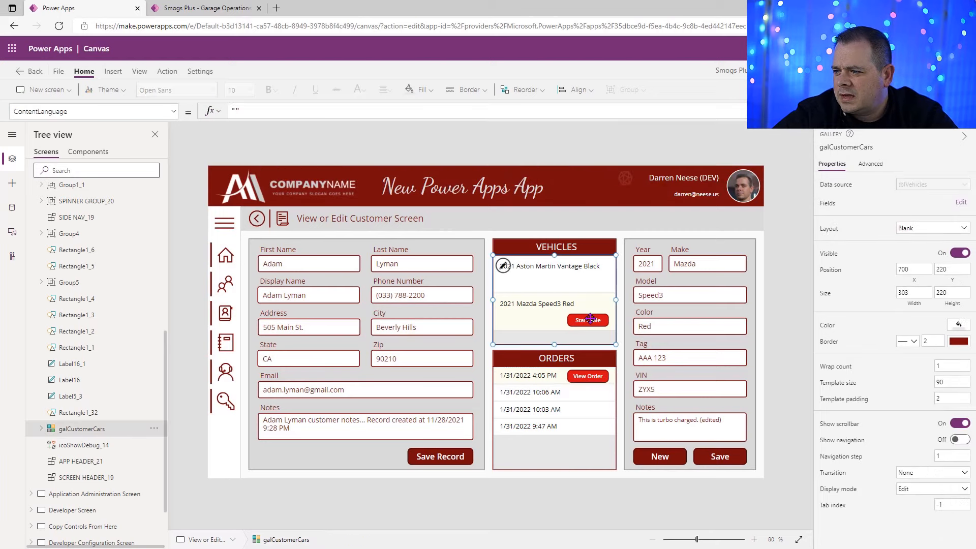
click(541, 280)
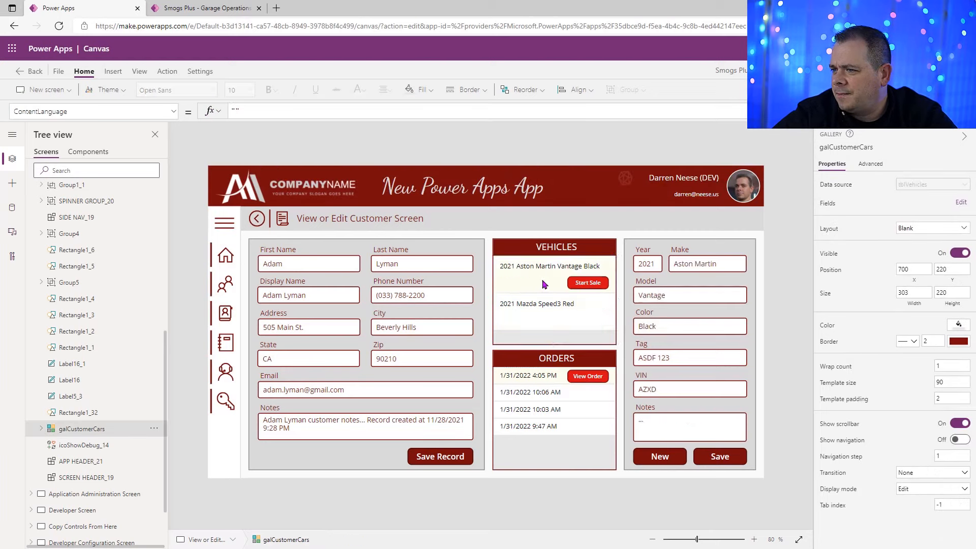
click(582, 285)
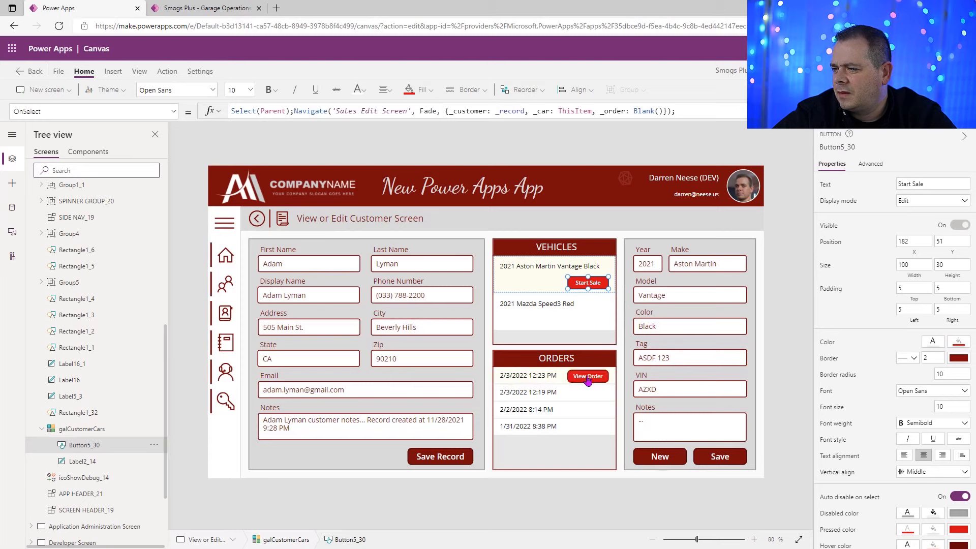
Paste Parent.TemplateHeight / 2 - Self.Height / 2 into the View Order button's Y property.
click(587, 379)
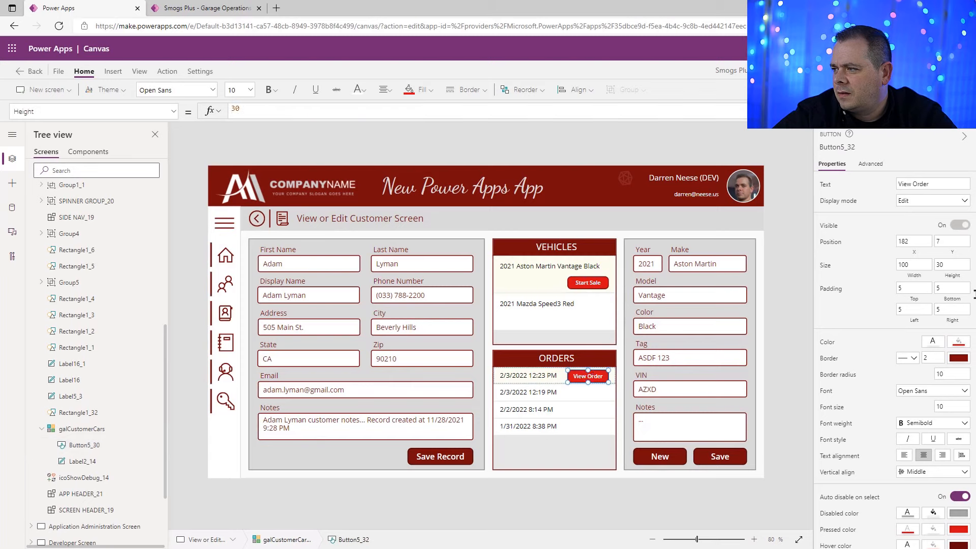
click(957, 252)
drag(249, 113, 205, 117)
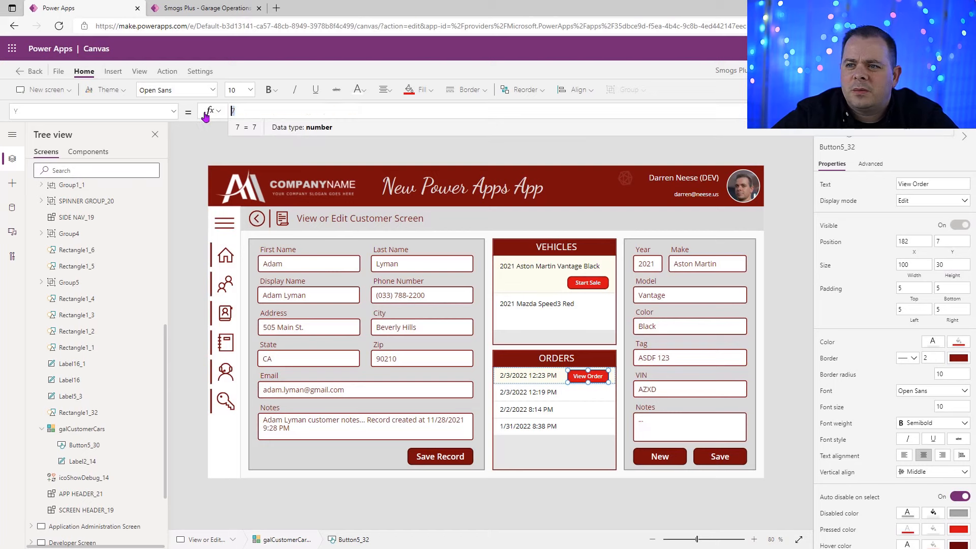
text(Parent.TemplateHeight / 2 - Self.Height / 2)
click(778, 298)
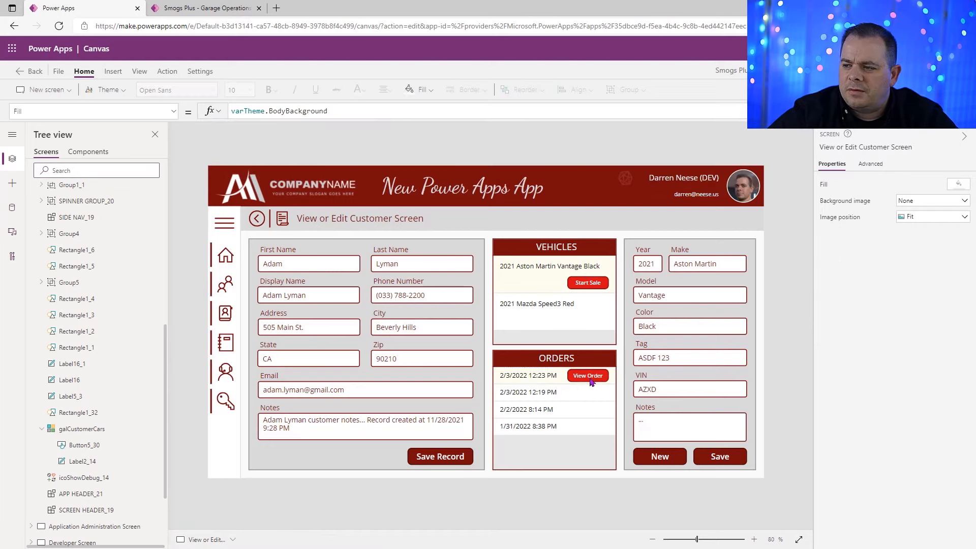
click(547, 379)
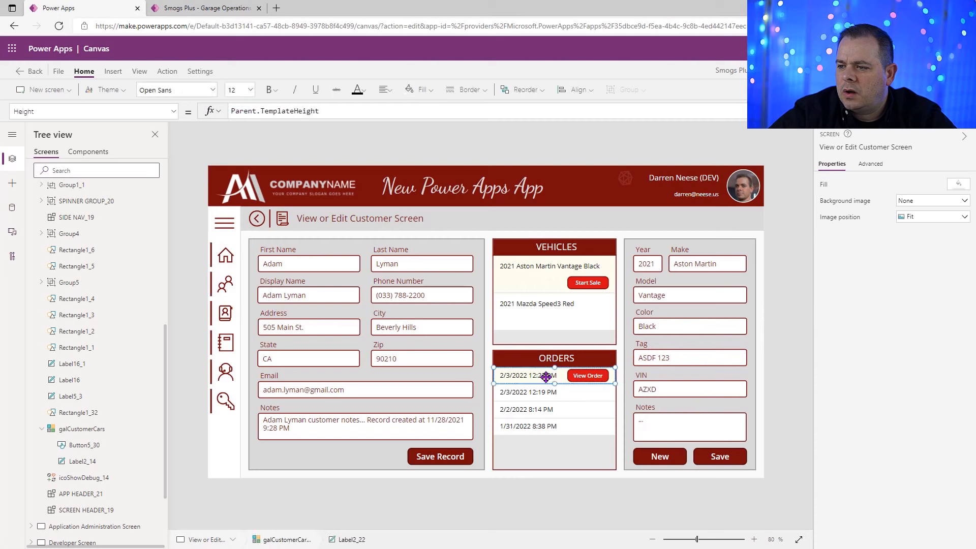
Copy the Start Sale button's OnSelect navigation formula.
click(786, 354)
click(584, 282)
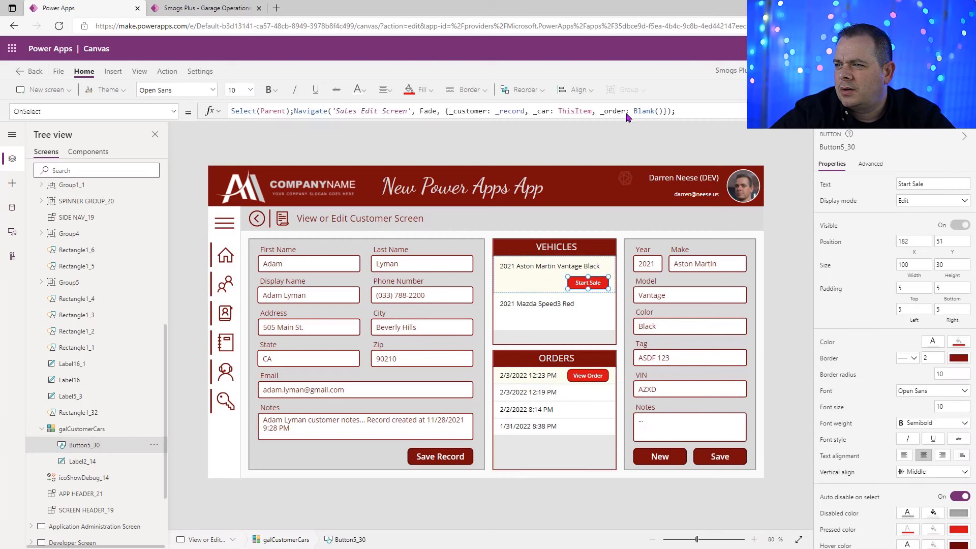
drag(663, 113, 230, 107)
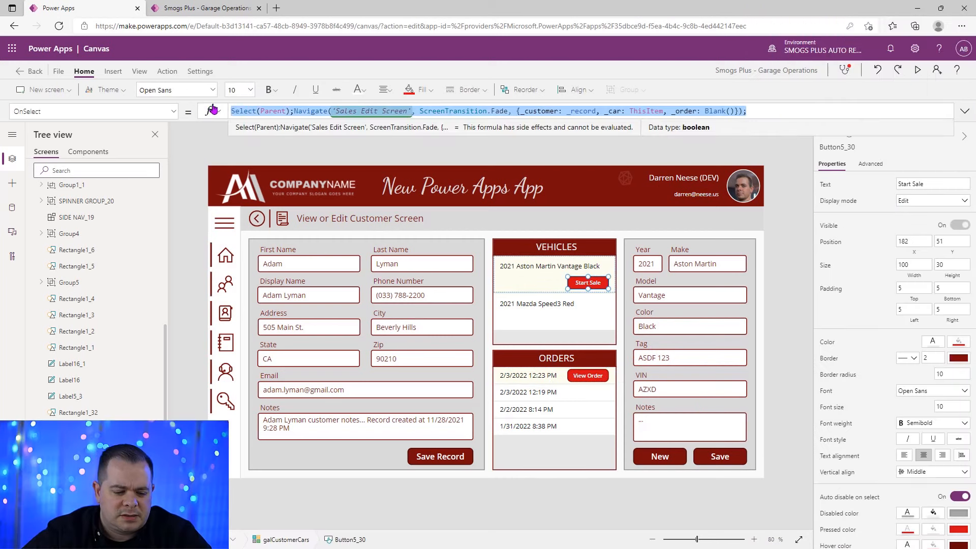
Give View Order's OnSelect the Navigate to 'Sales Edit Screen' formula with _order: ThisItem.
click(592, 377)
click(167, 75)
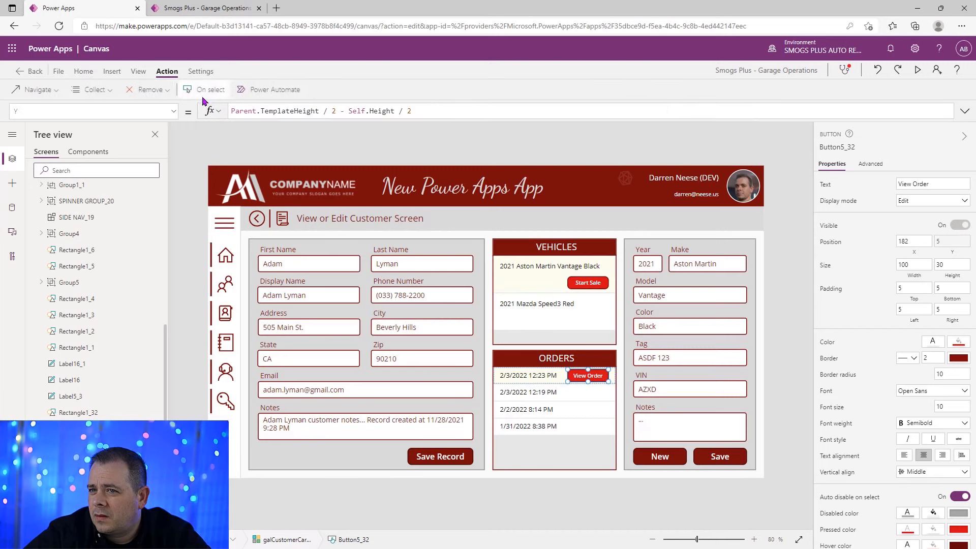
click(205, 94)
double_click(716, 111)
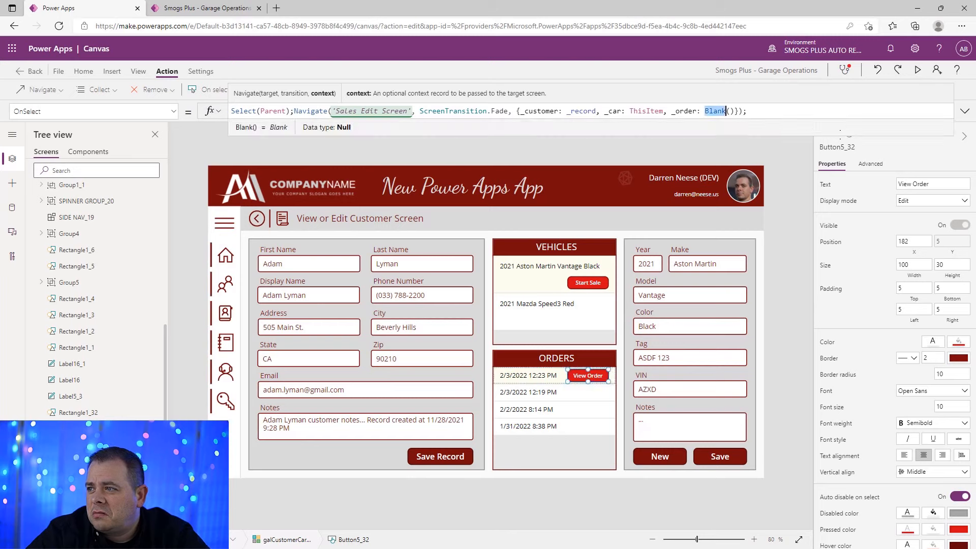
text(ThisItem)
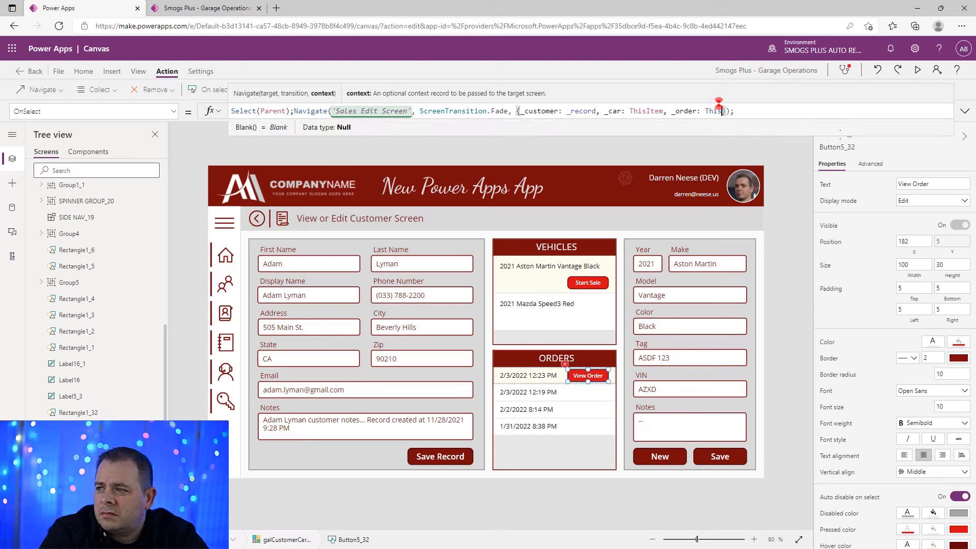
click(827, 179)
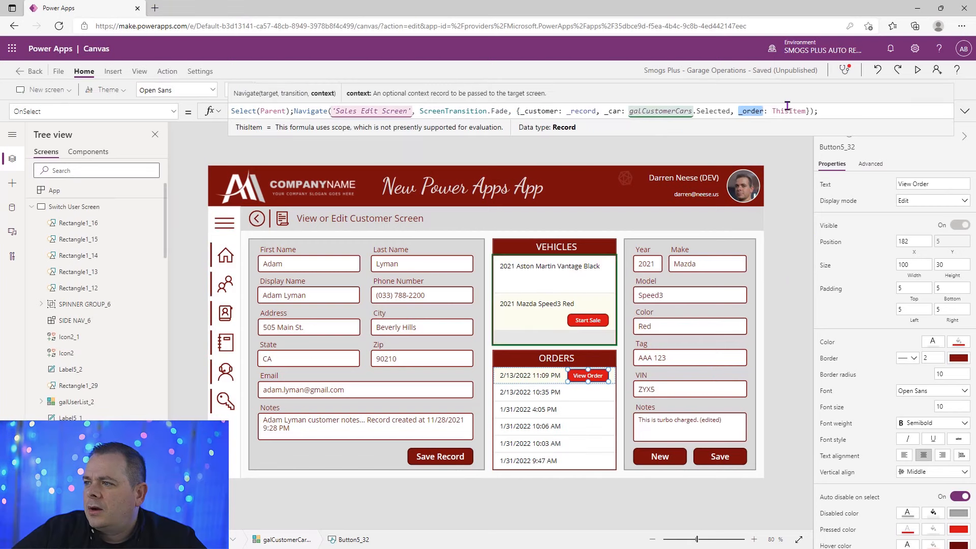
Compare both buttons' formulas to confirm _car passes galCustomerCars.Selected.
double_click(797, 110)
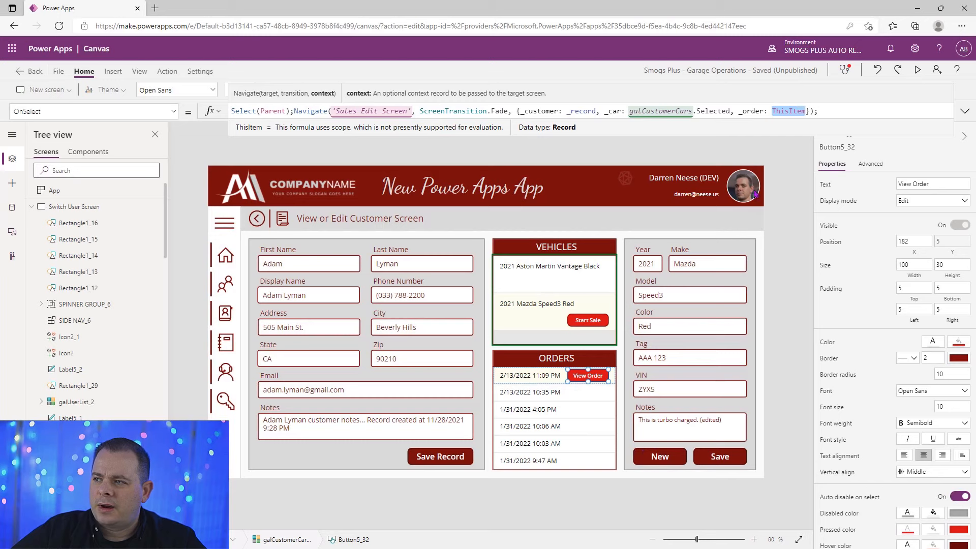
double_click(612, 111)
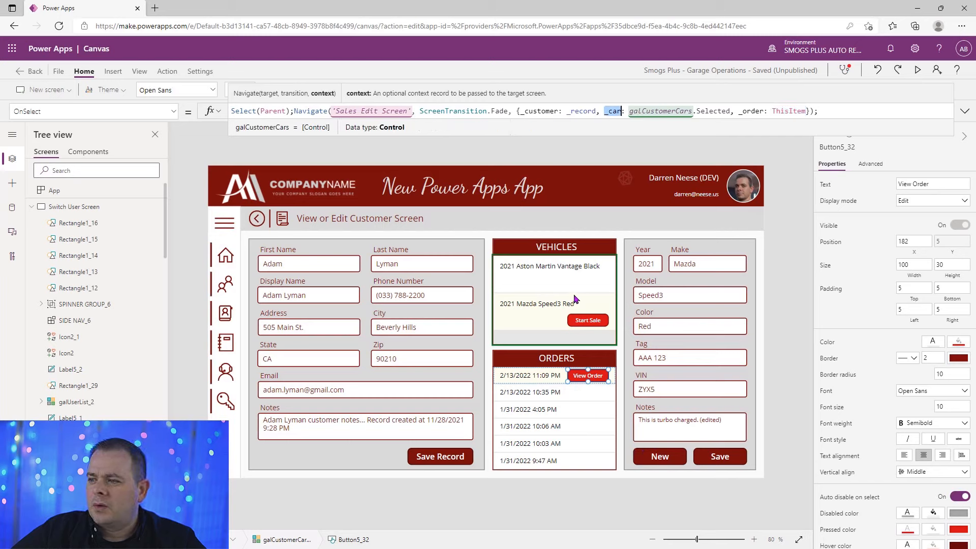
click(547, 287)
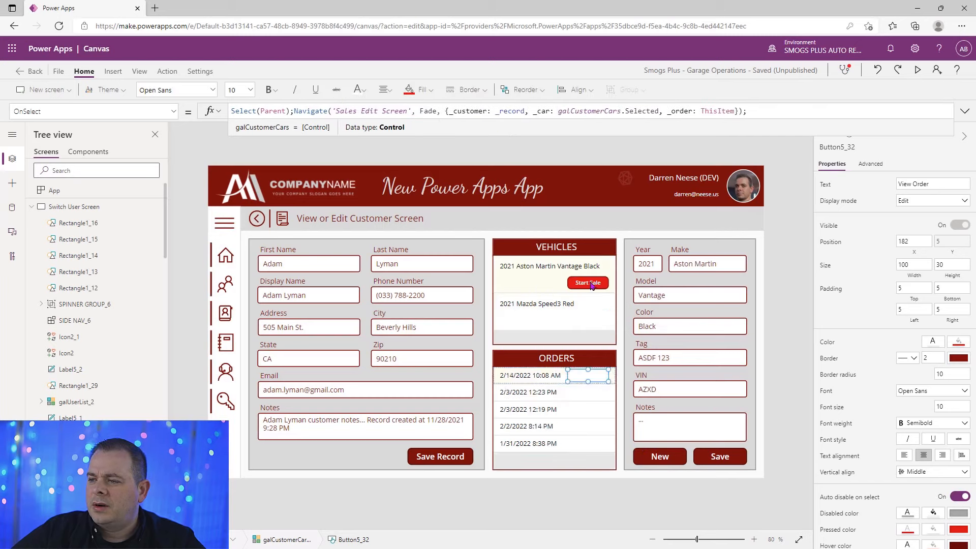
click(585, 285)
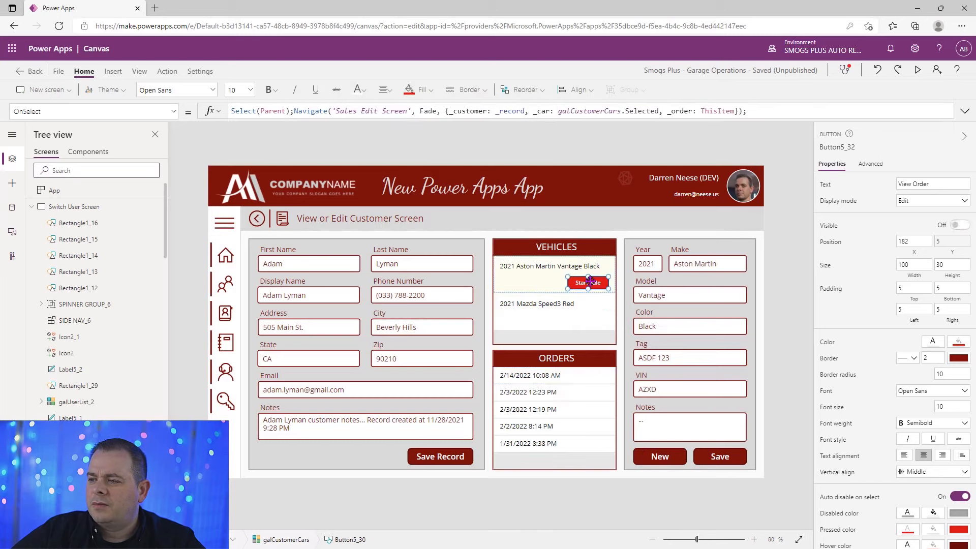
click(584, 108)
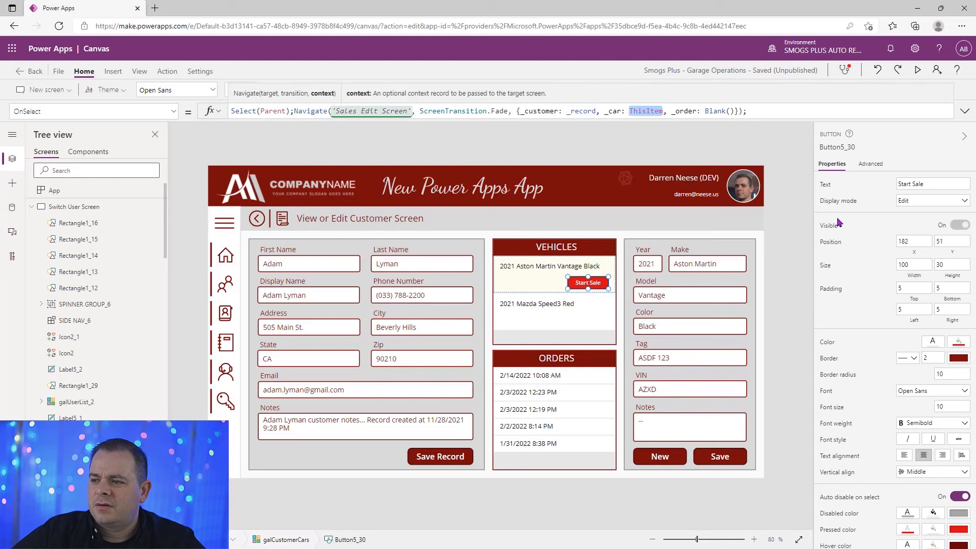
click(549, 394)
click(546, 375)
click(582, 375)
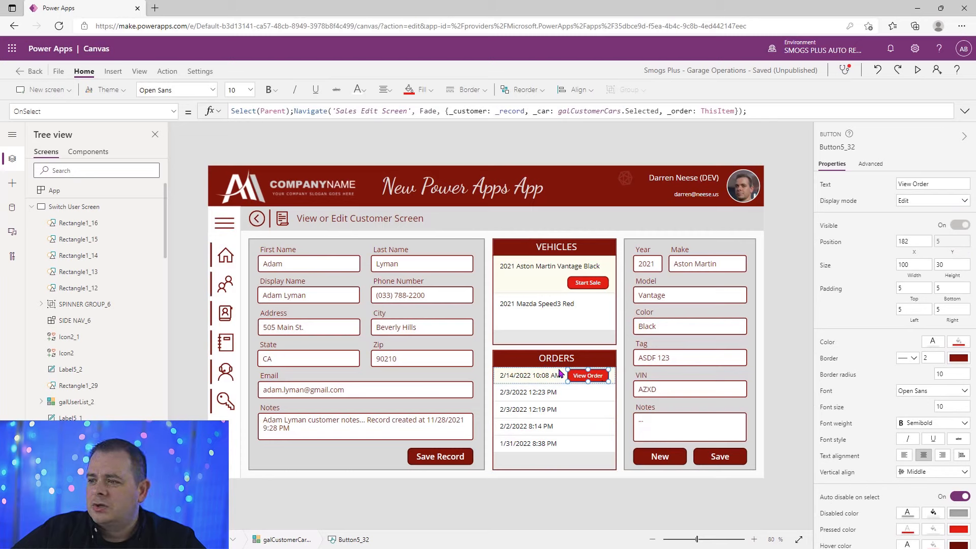
click(569, 112)
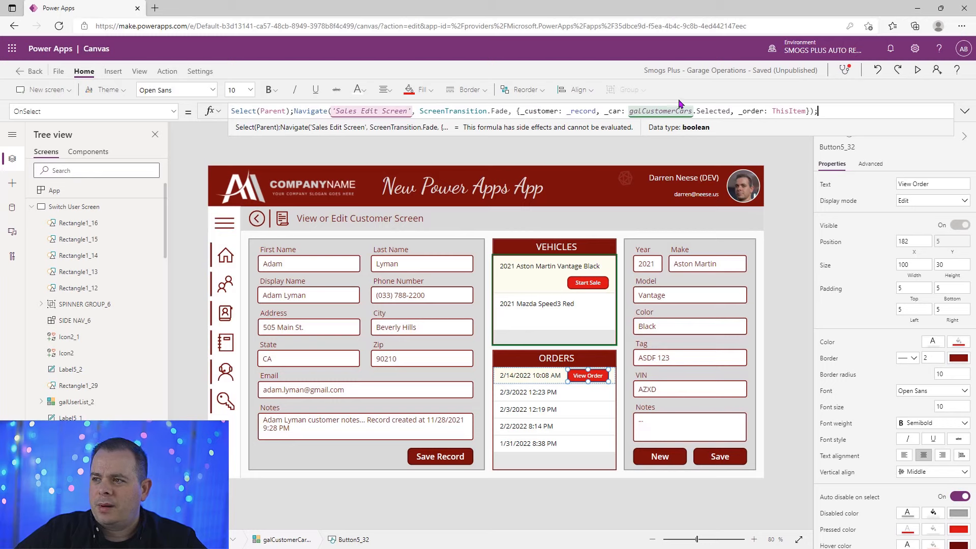
drag(731, 110, 630, 111)
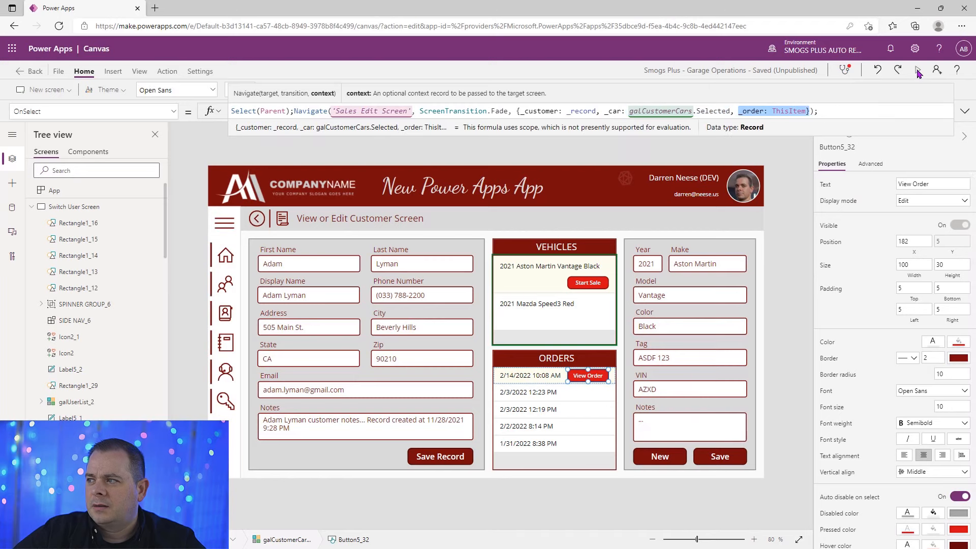
Preview the app, test View Order on Aston Martin and Mazda orders, then start an Aston Martin sale.
key(F5)
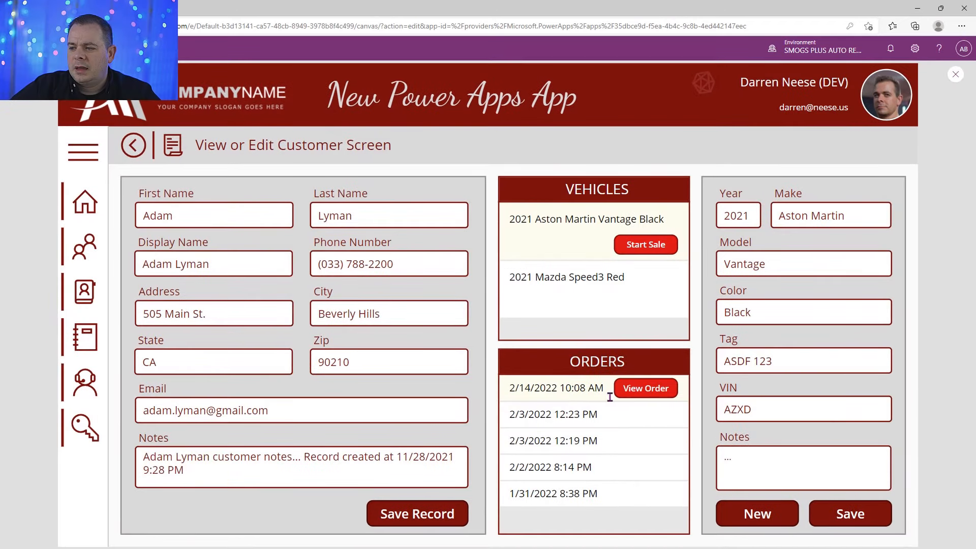
click(662, 395)
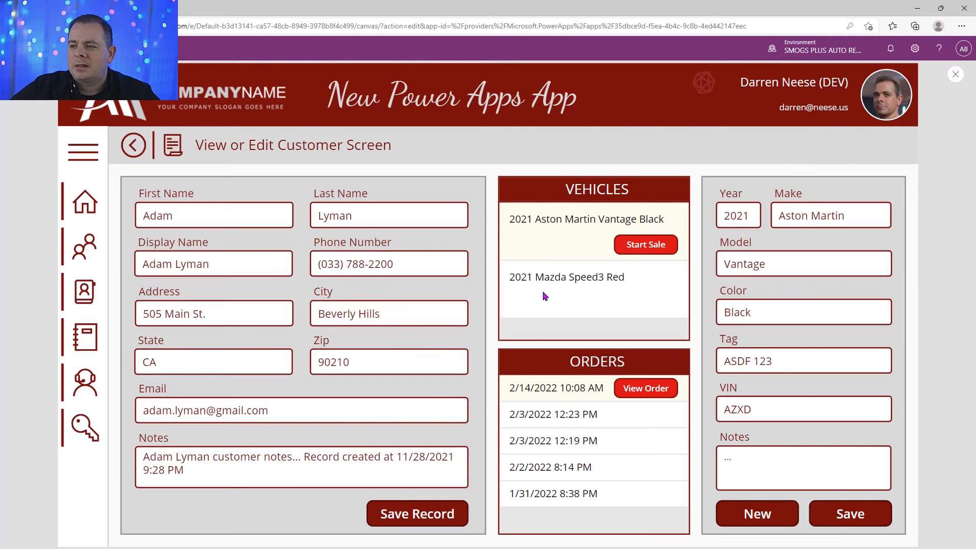
click(526, 293)
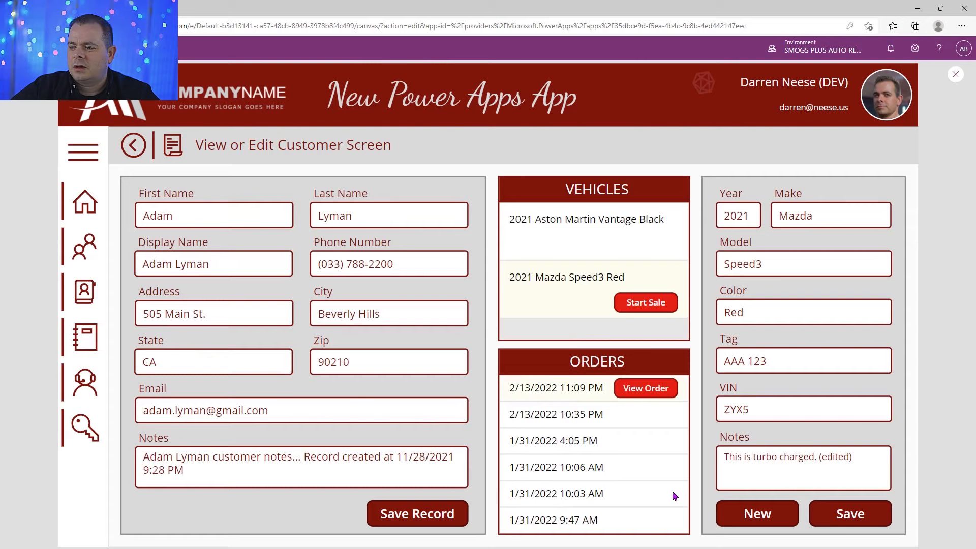
click(643, 395)
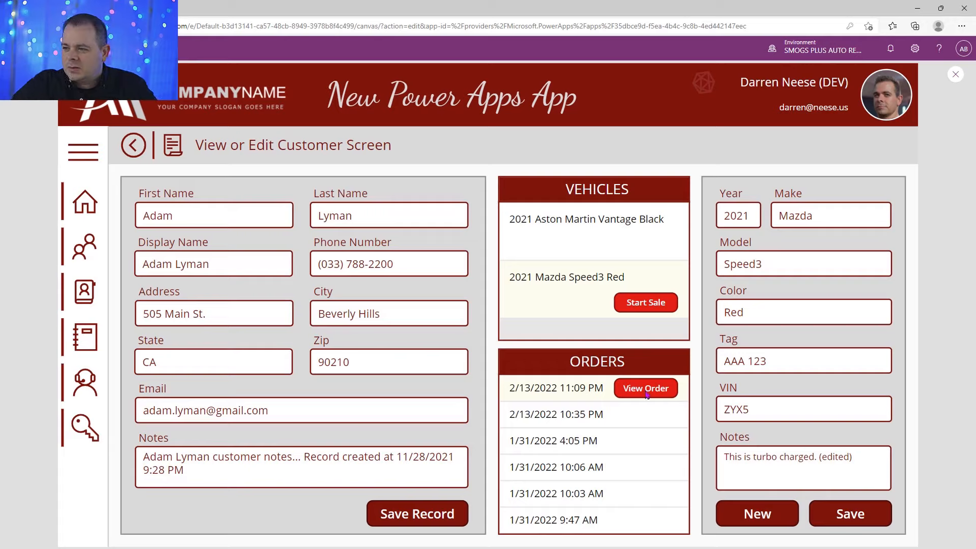
click(550, 230)
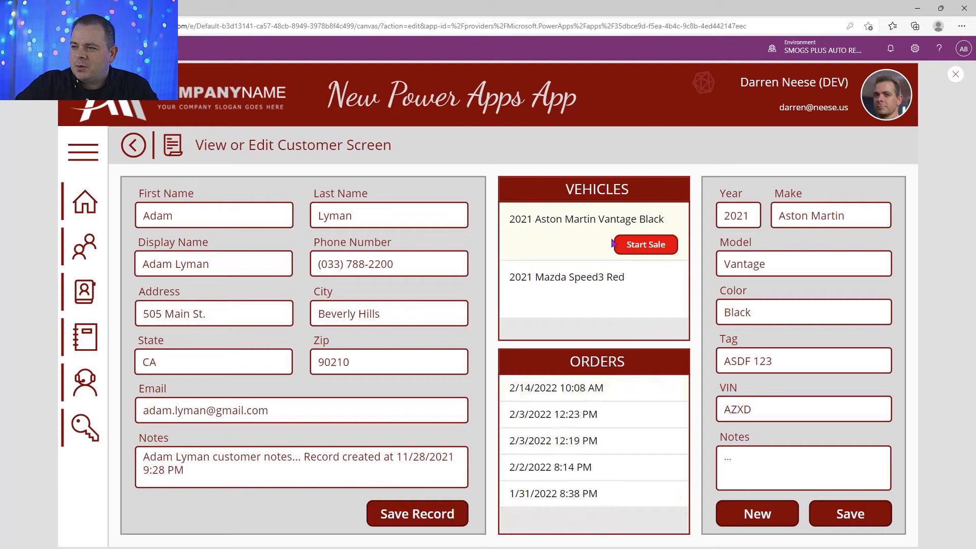
click(641, 247)
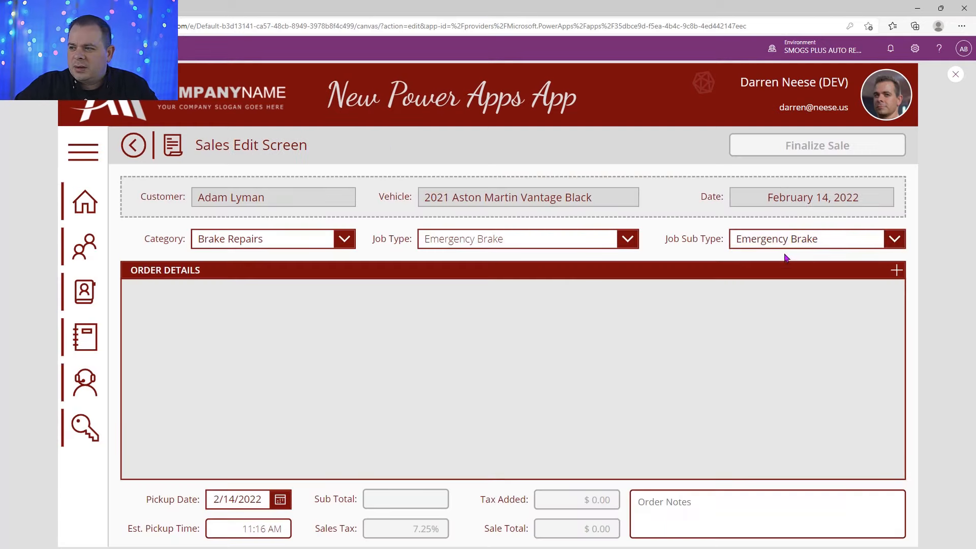
Add a Brake Repairs job assigned to the first technician, cost 100, 1 estimated hour, then exit preview.
click(896, 270)
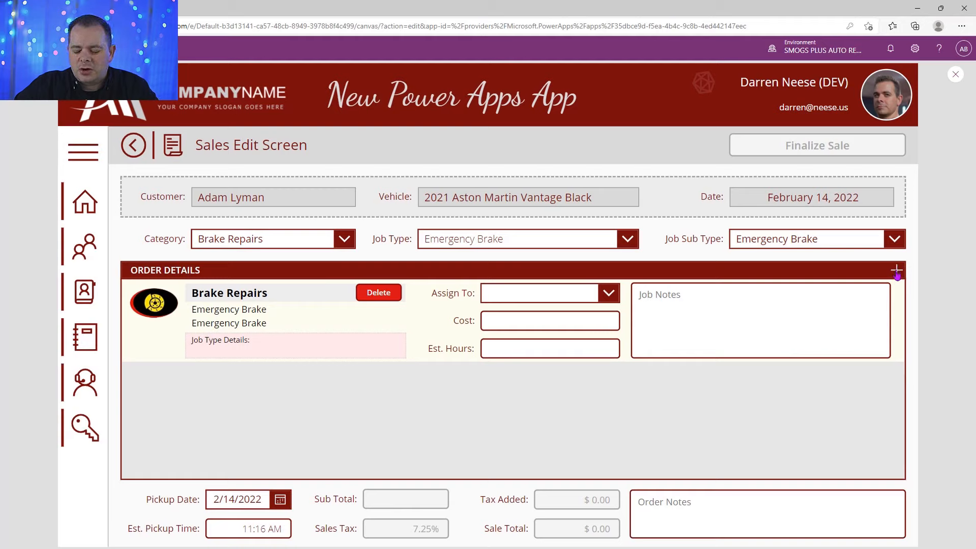
click(585, 293)
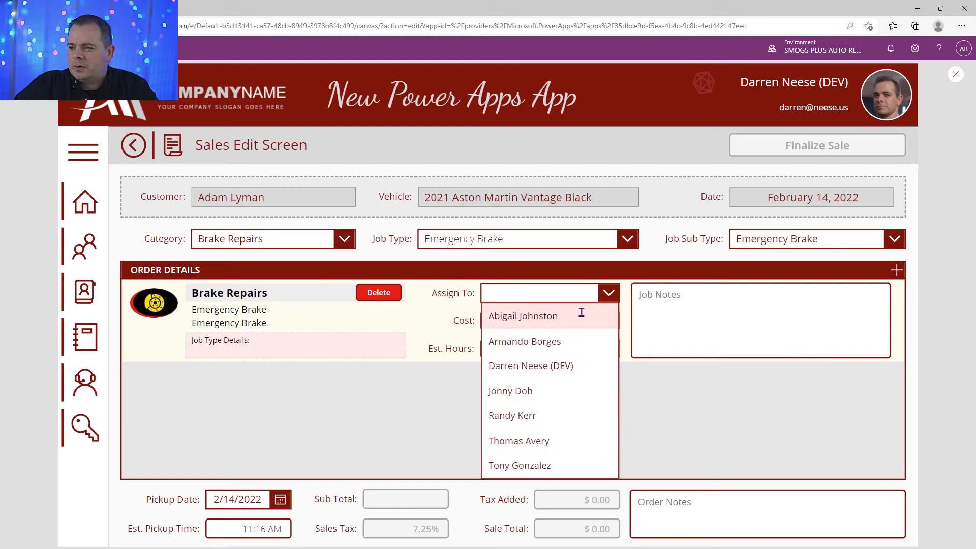
click(579, 311)
click(579, 324)
text(100)
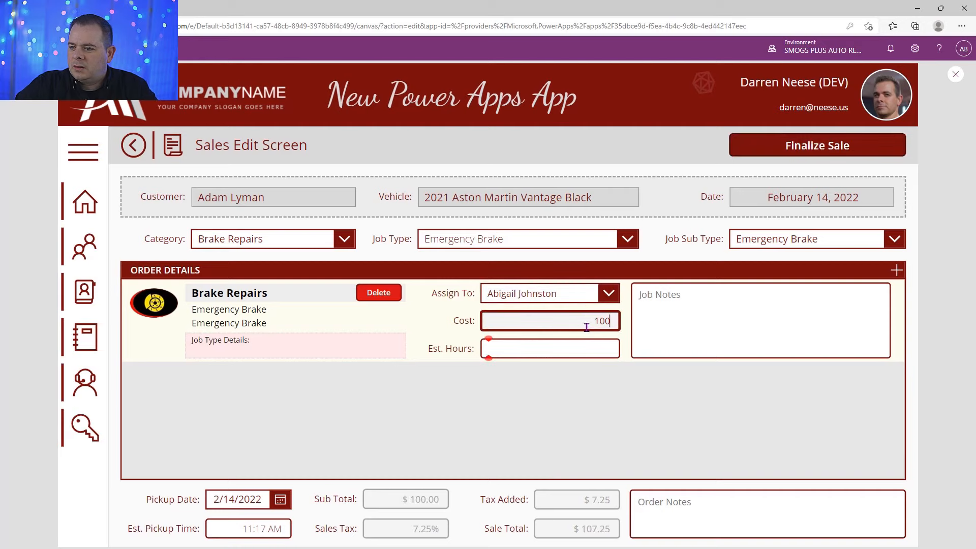
click(605, 348)
text(1)
click(702, 340)
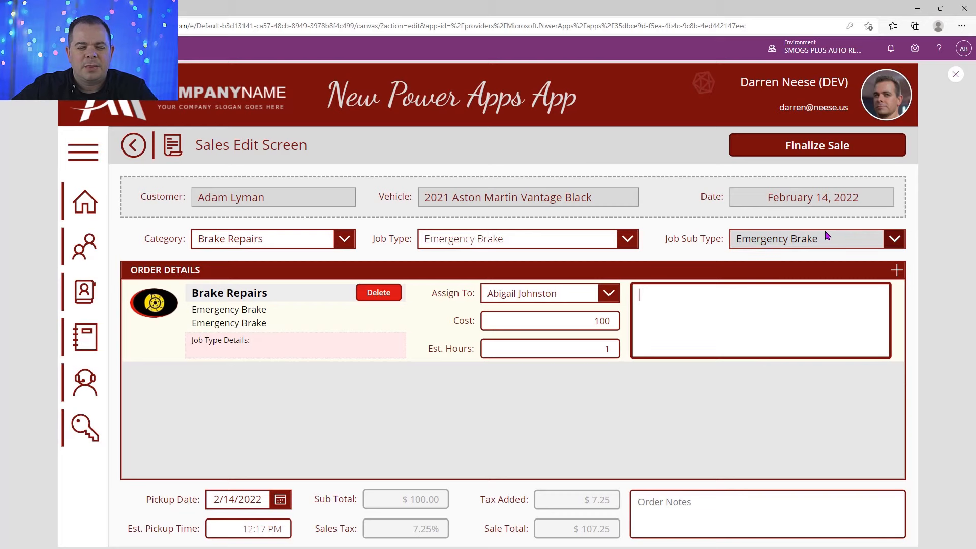
key(Escape)
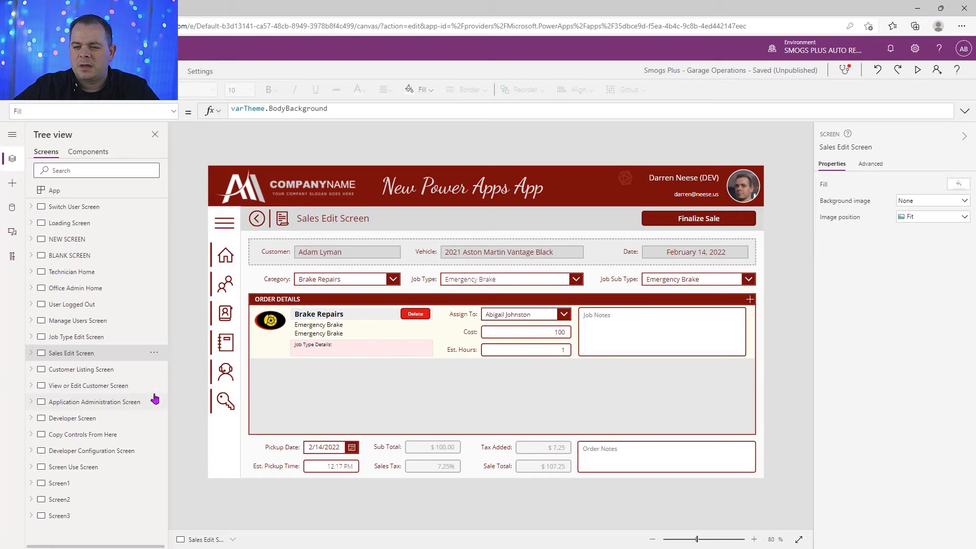
Duplicate BLANK SCREEN and name the copy 'Order Listing Screen'.
click(105, 241)
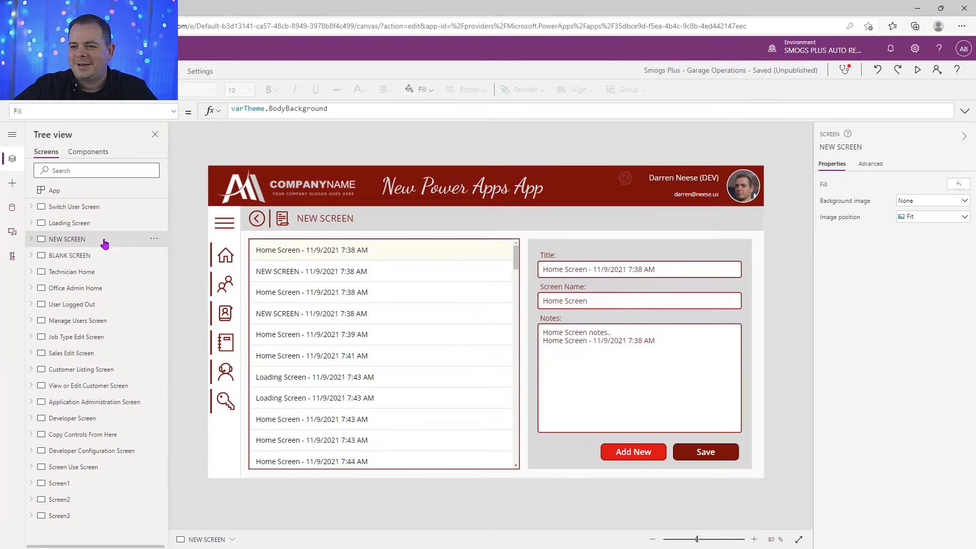
click(100, 259)
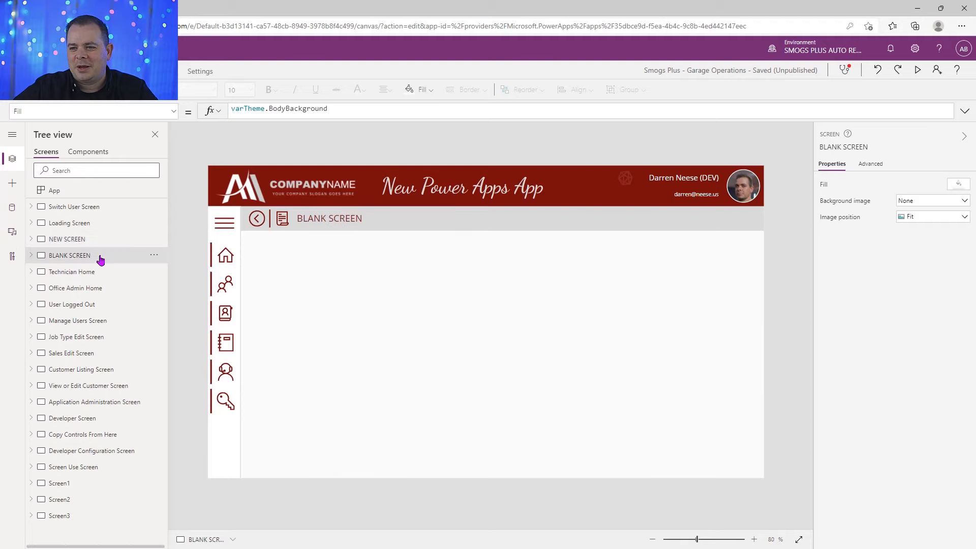
click(153, 256)
click(193, 316)
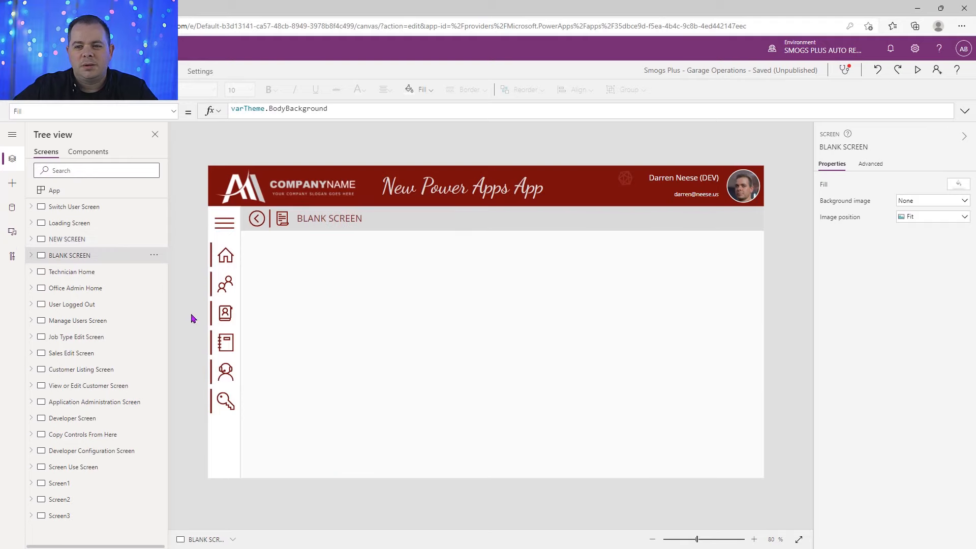
text(Or)
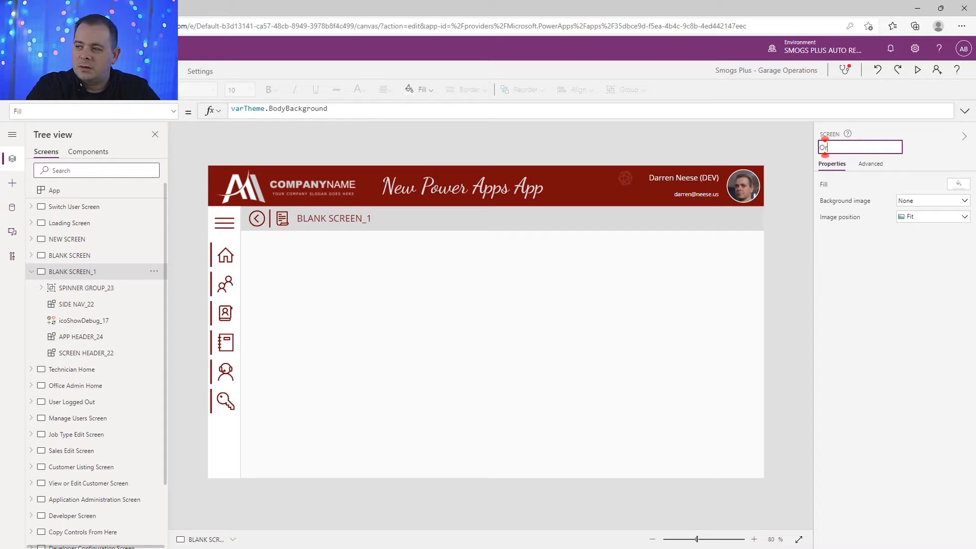
text(der Listing Screen)
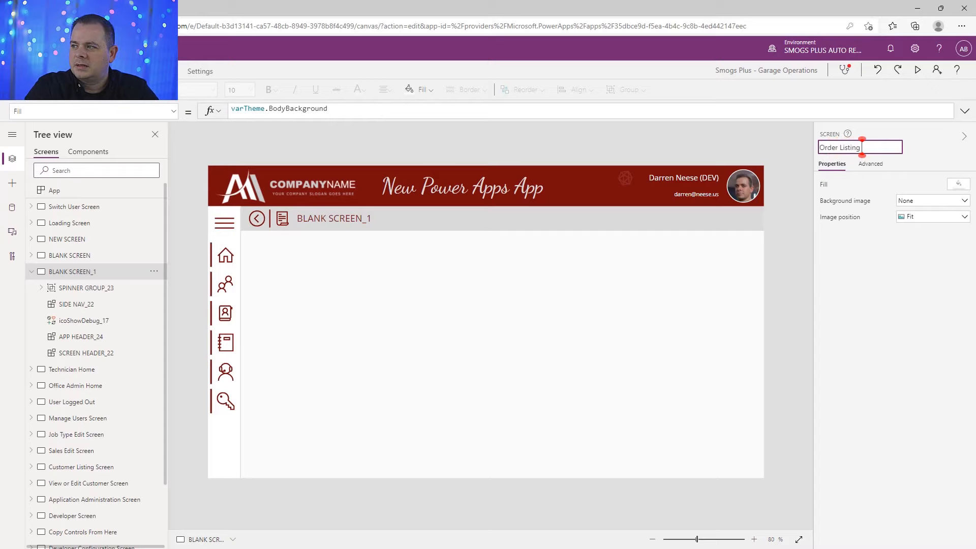
key(Return)
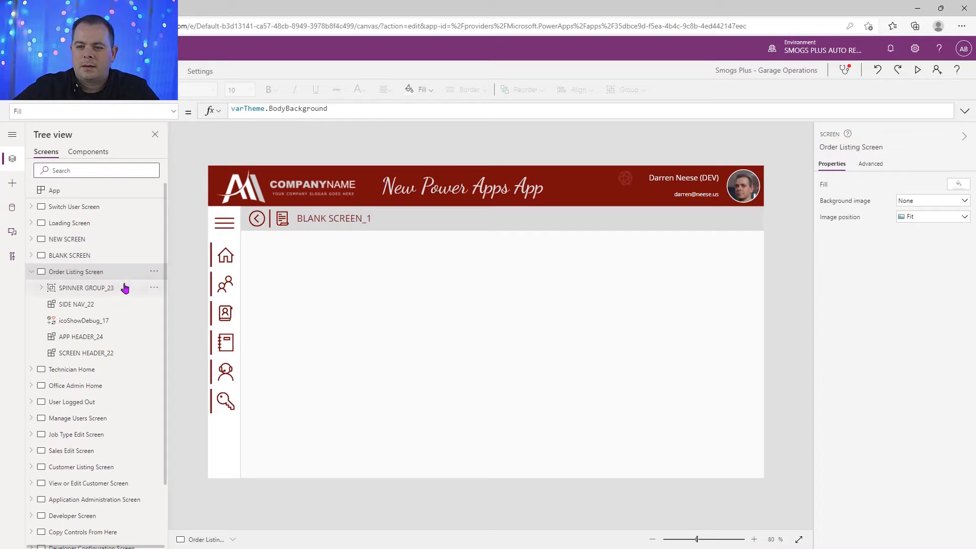
Open View or Edit Customer Screen from the Tree view.
scroll(100, 438, down, 2)
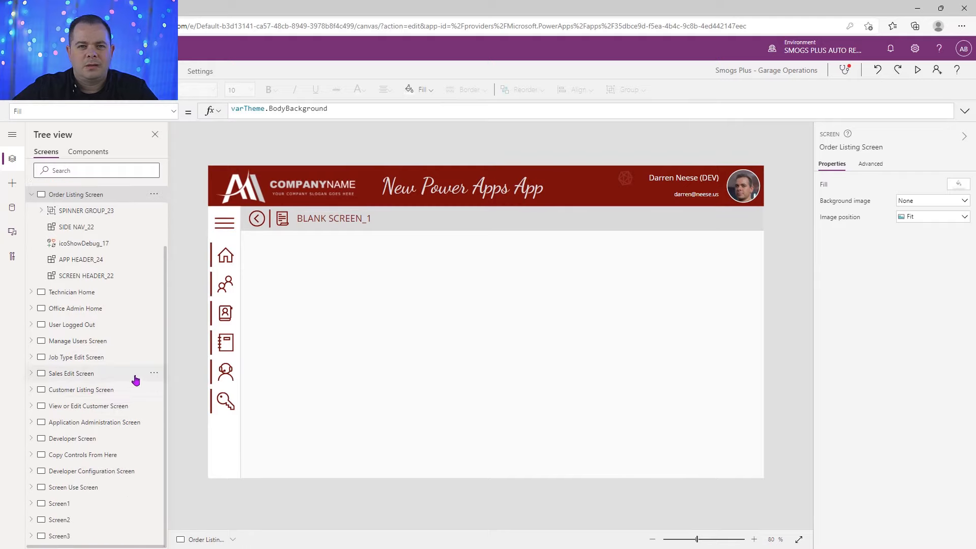
scroll(108, 295, up, 2)
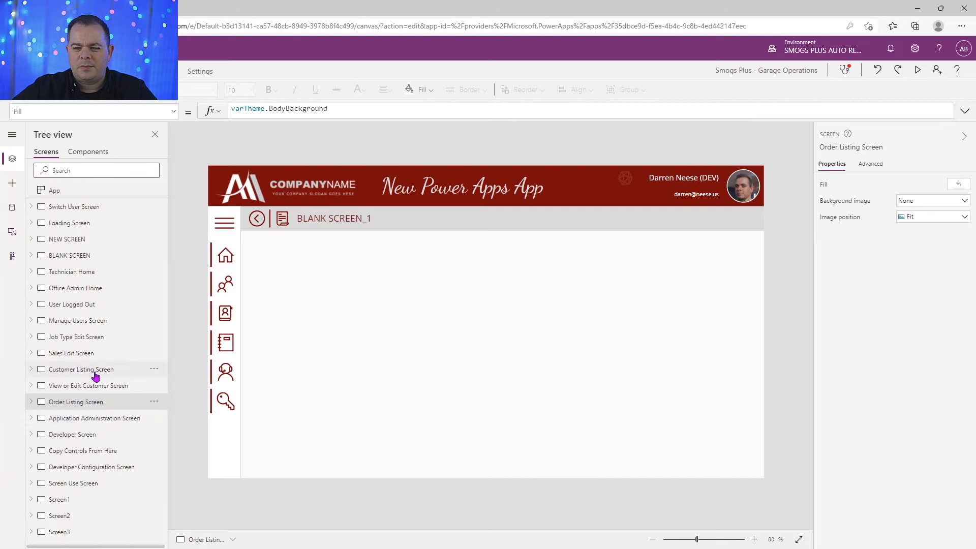
click(101, 387)
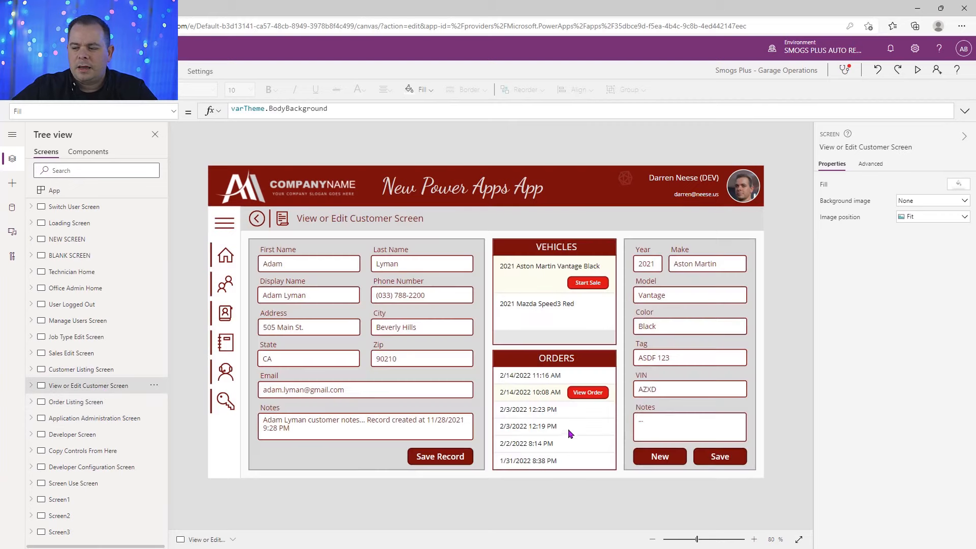
Copy the ORDERS header label, background rectangle and gallery onto Order Listing Screen.
click(562, 362)
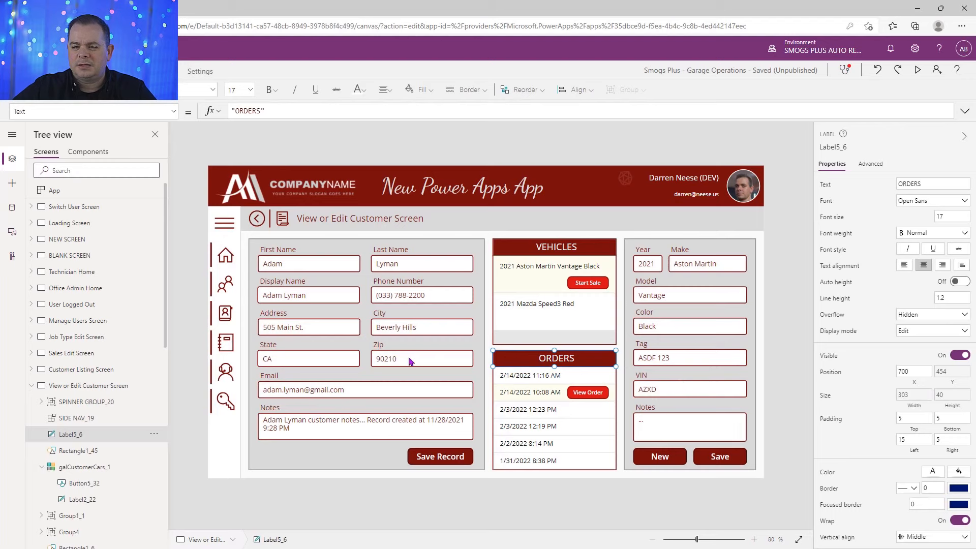
ctrl+click(96, 451)
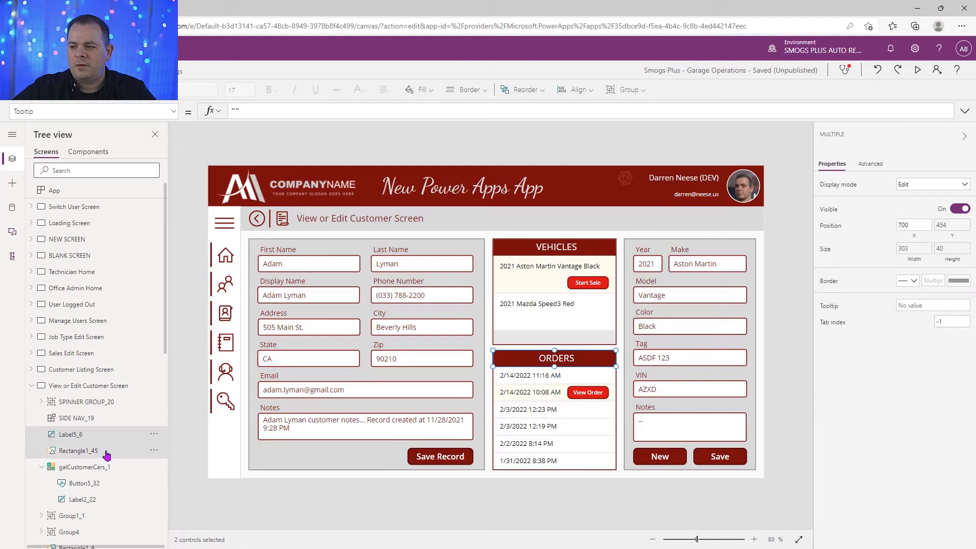
ctrl+click(102, 467)
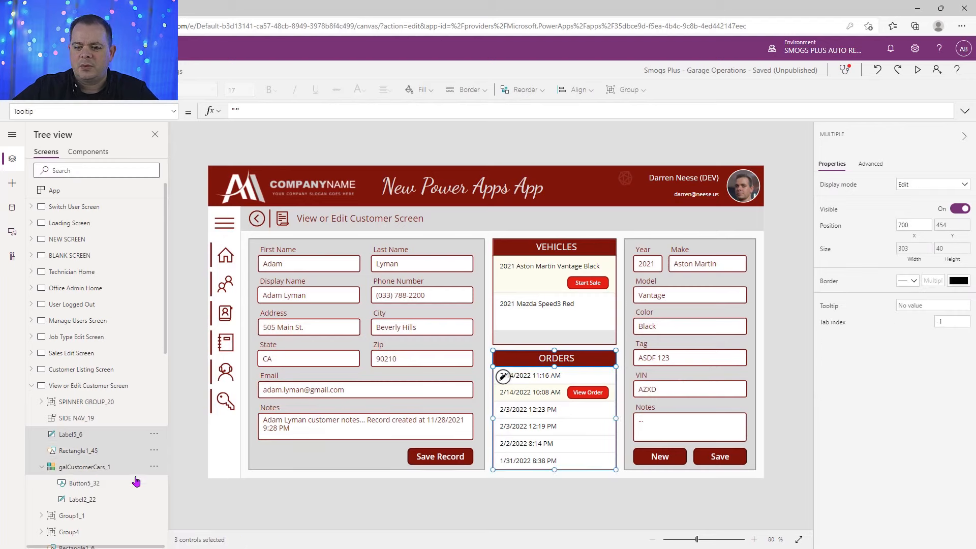
right_click(519, 417)
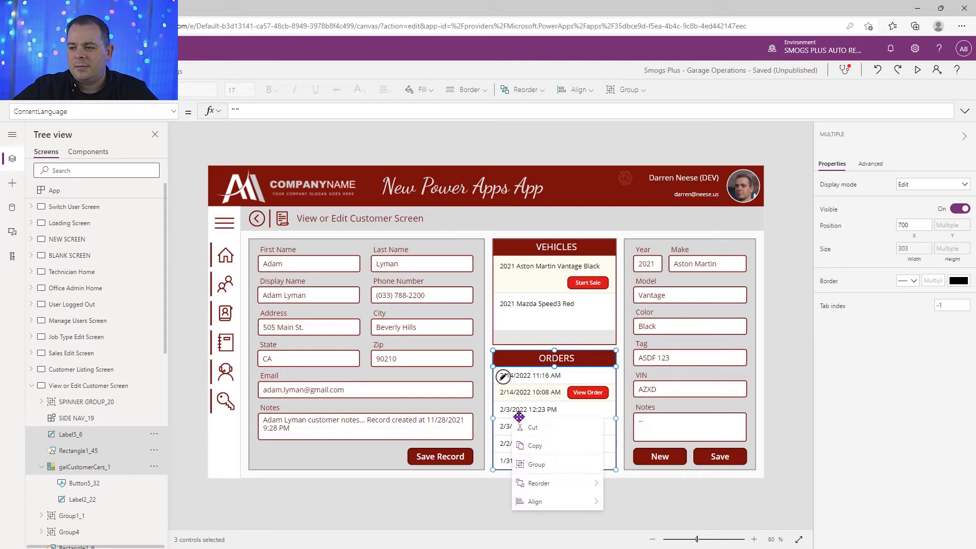
click(536, 446)
click(32, 388)
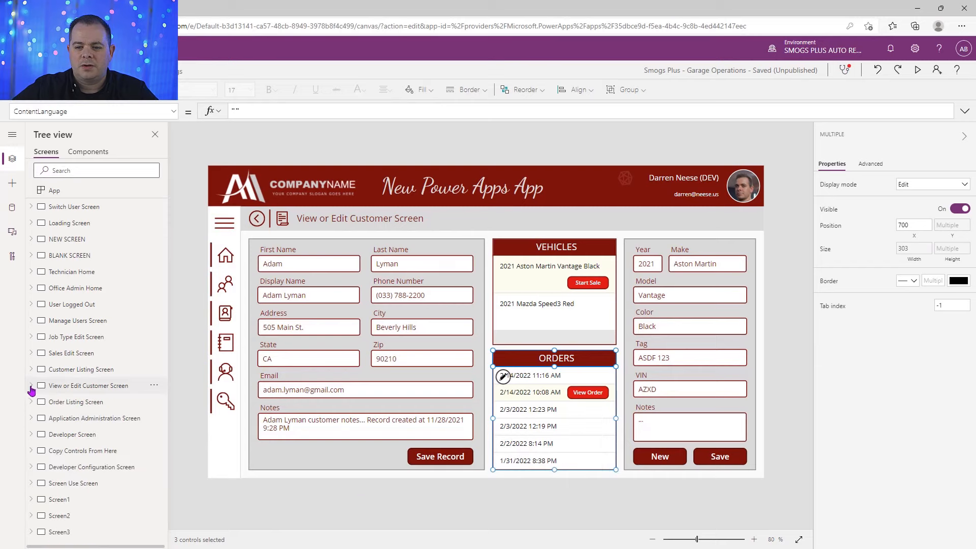
click(104, 402)
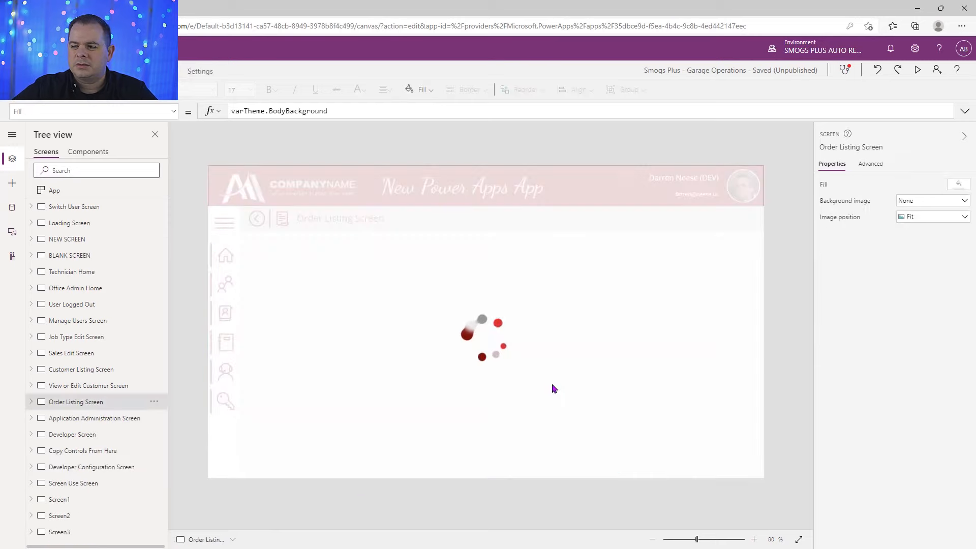
key(ctrl+v)
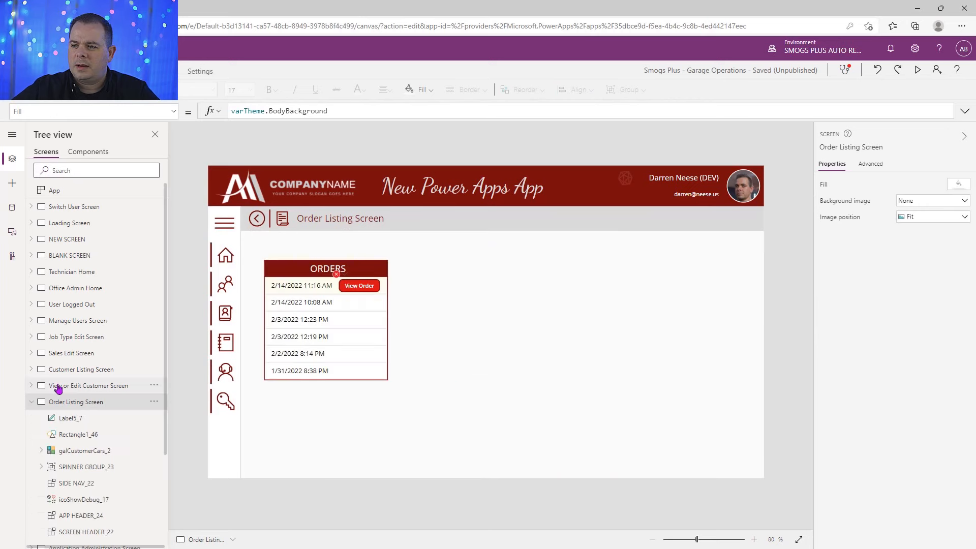
Paste the four corner rectangles onto Order Listing Screen and NEW SCREEN.
click(57, 387)
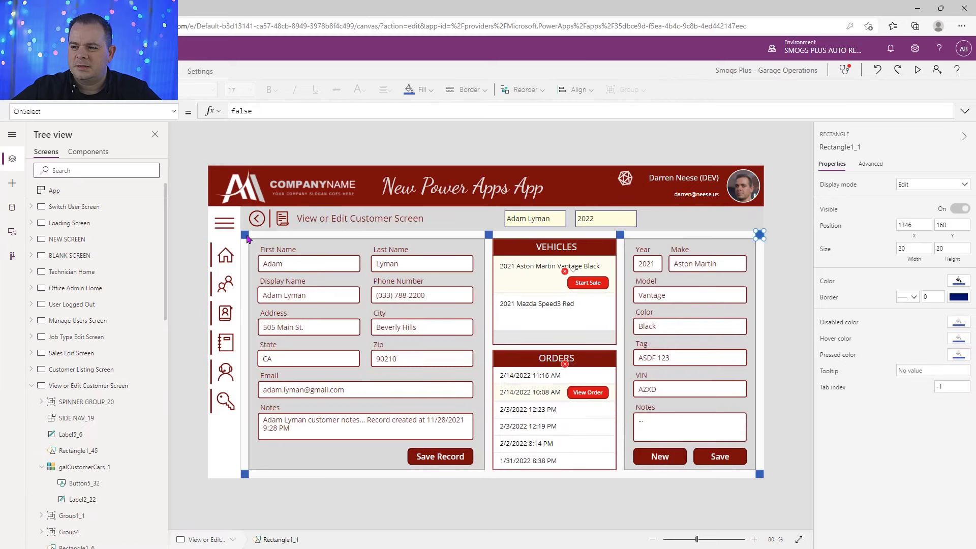
shift+click(246, 235)
shift+click(244, 474)
shift+click(760, 474)
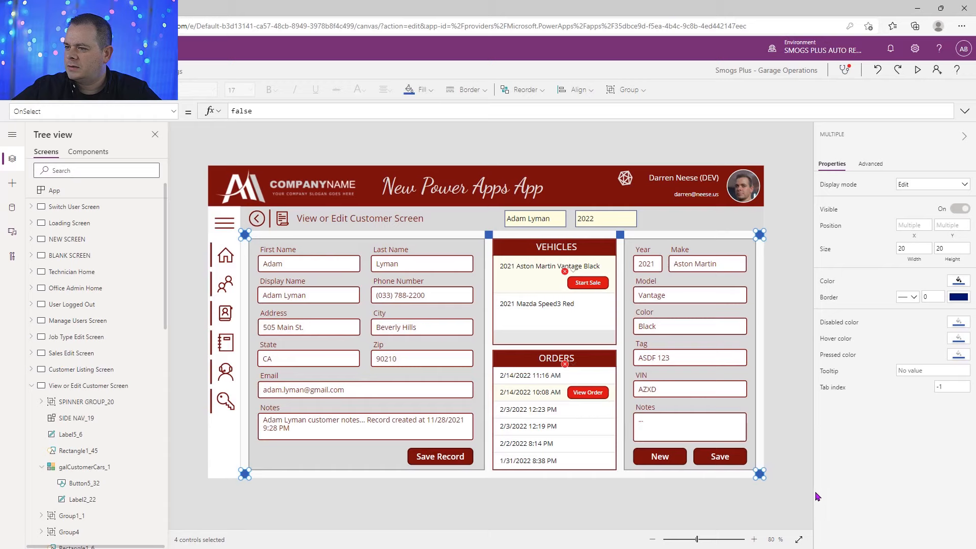
click(96, 404)
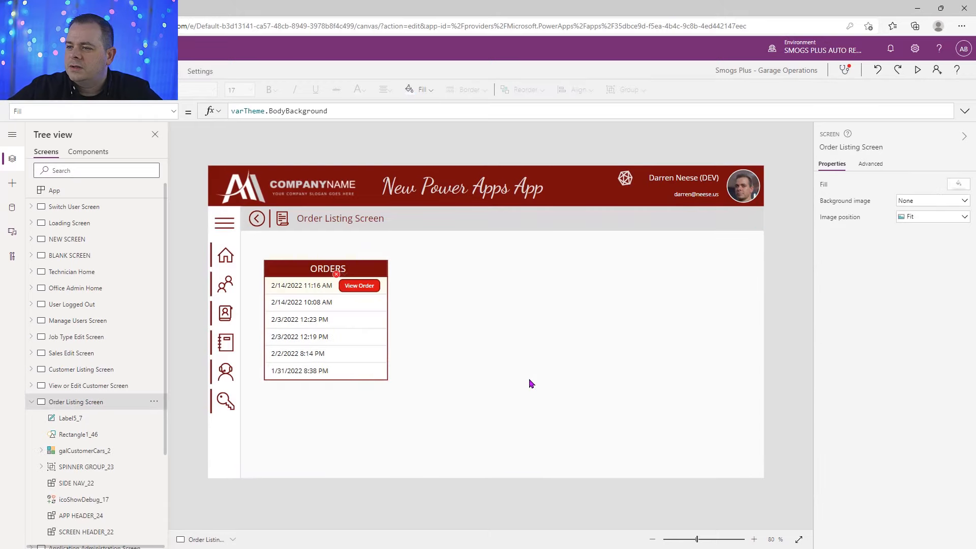
key(ctrl+v)
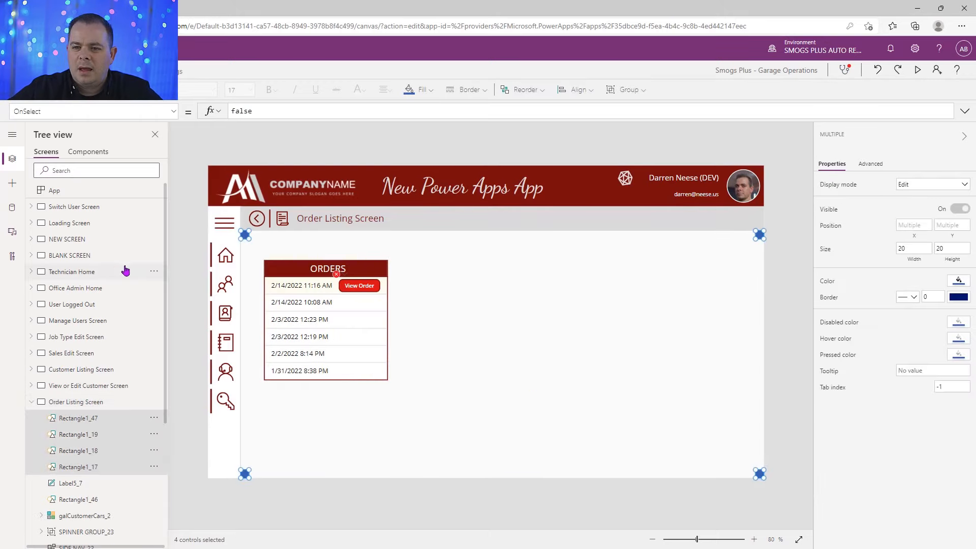
click(96, 224)
click(102, 242)
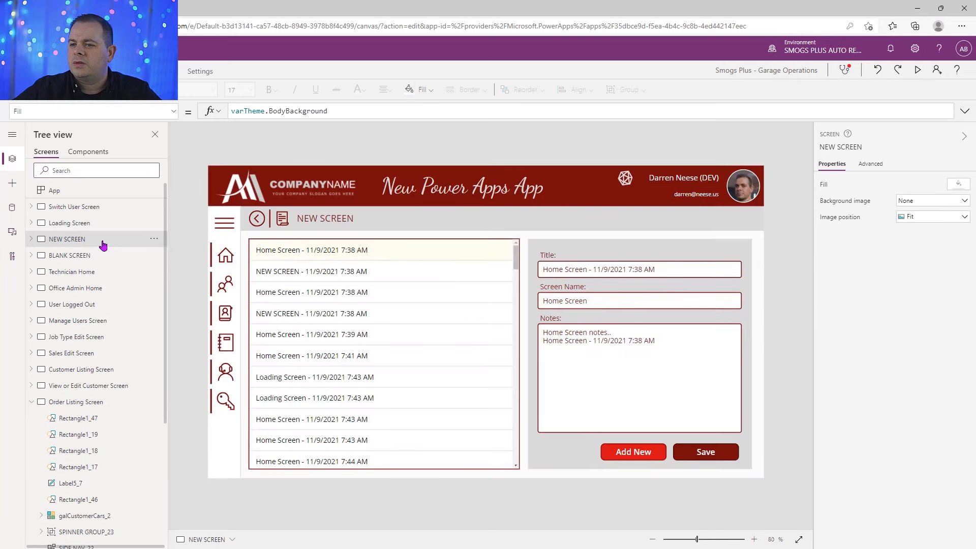
key(ctrl+v)
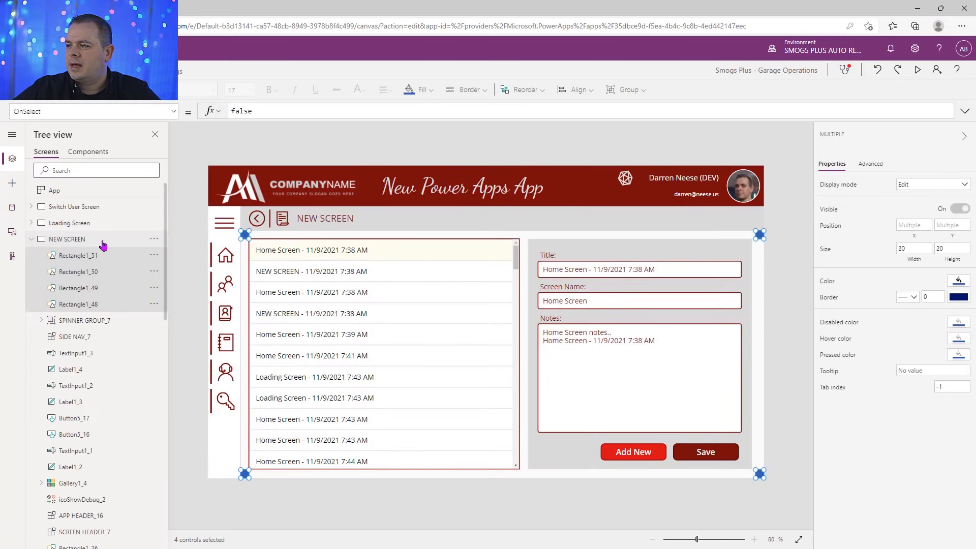
Paste the four corner rectangles into BLANK SCREEN.
click(32, 239)
click(113, 258)
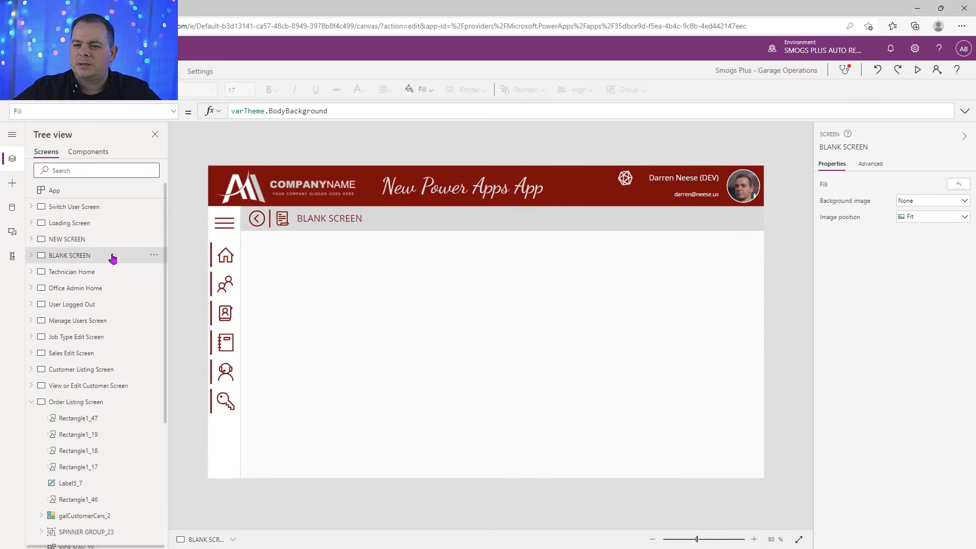
key(ctrl+v)
Bring BLANK SCREEN's side navigation and SPINNER GROUP_14 to the front.
click(224, 227)
right_click(225, 228)
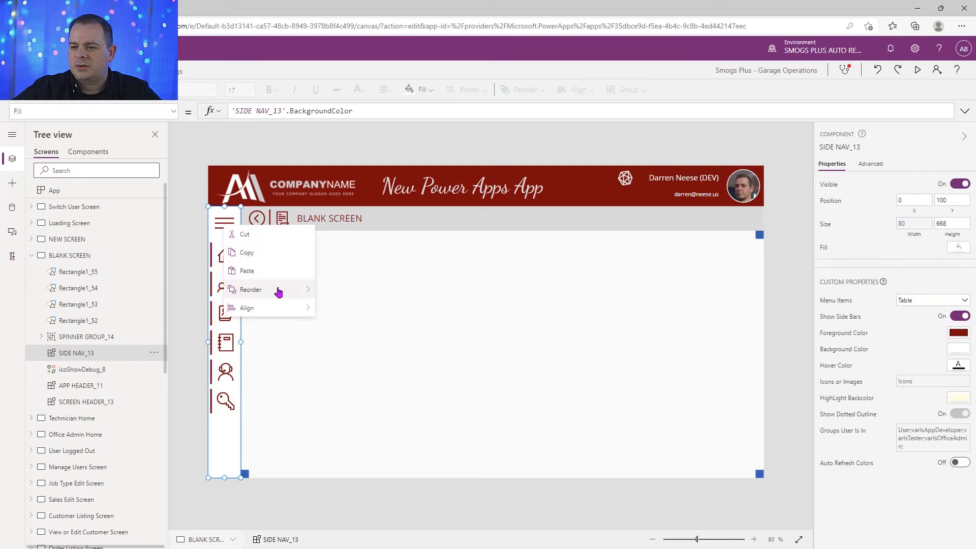
mouse_move(279, 291)
click(349, 288)
click(130, 358)
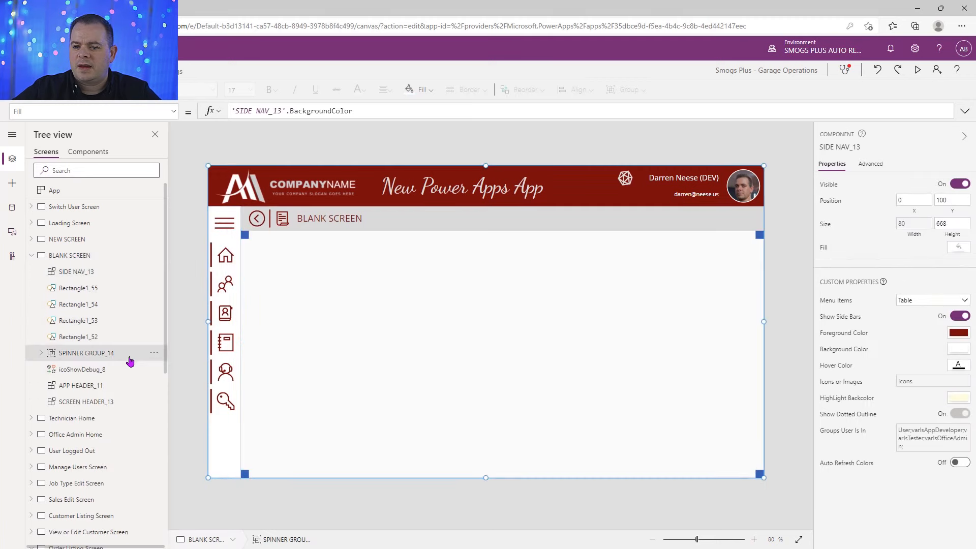
click(154, 353)
mouse_move(188, 320)
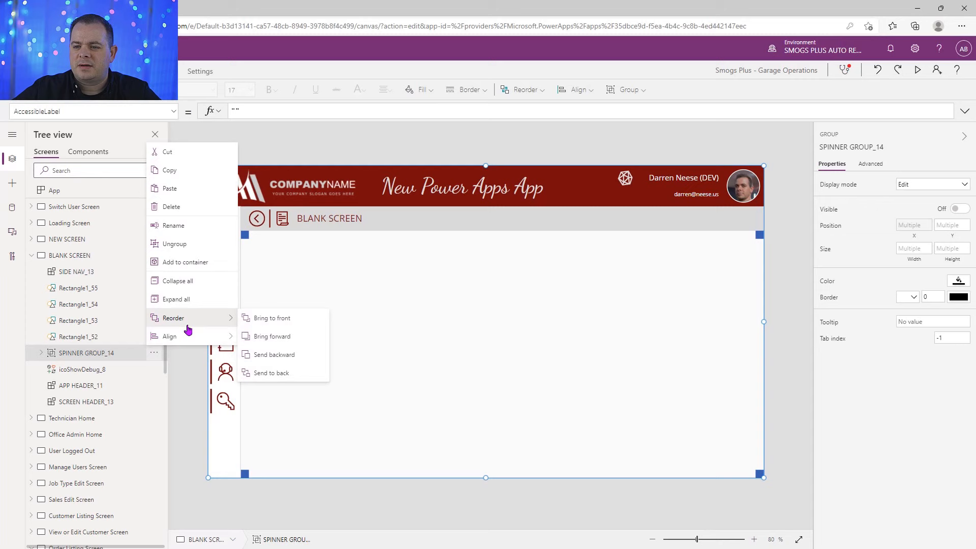
click(288, 320)
Bring NEW SCREEN's SIDE NAV_7 and SPINNER GROUP_7 to the front.
click(46, 240)
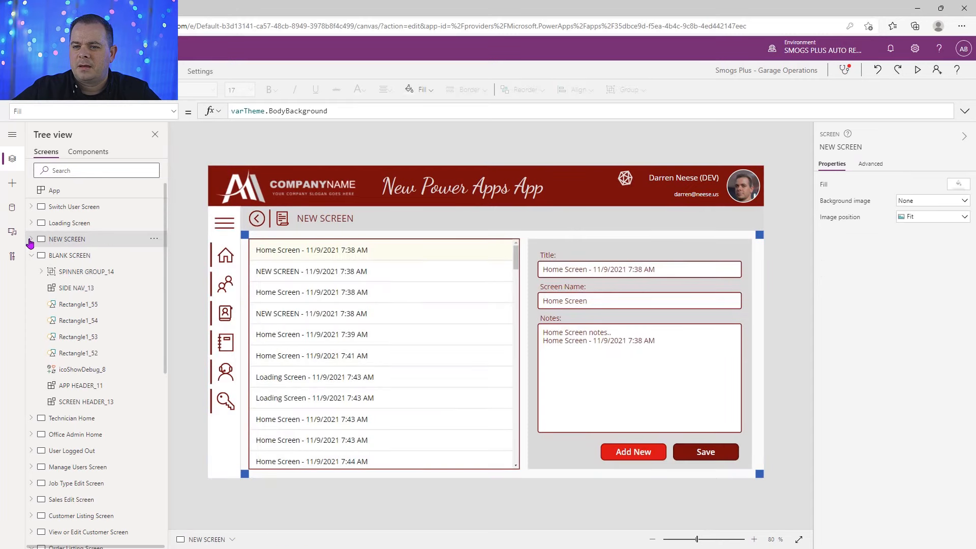
click(31, 240)
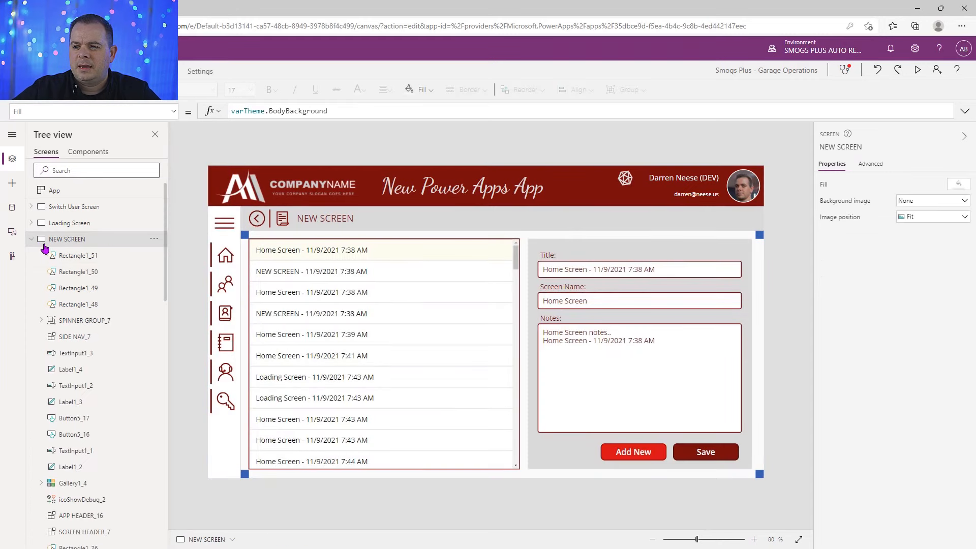
right_click(226, 226)
mouse_move(264, 290)
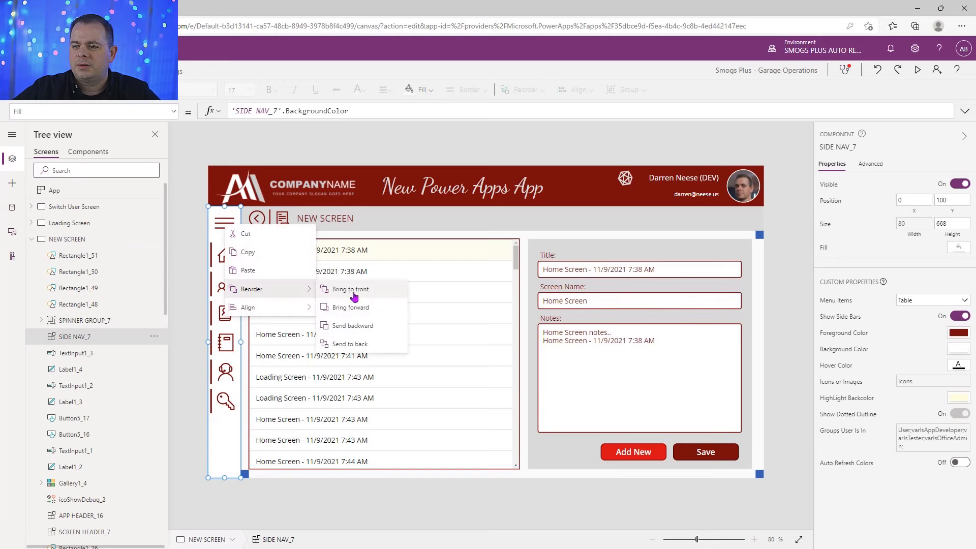
click(346, 290)
click(154, 337)
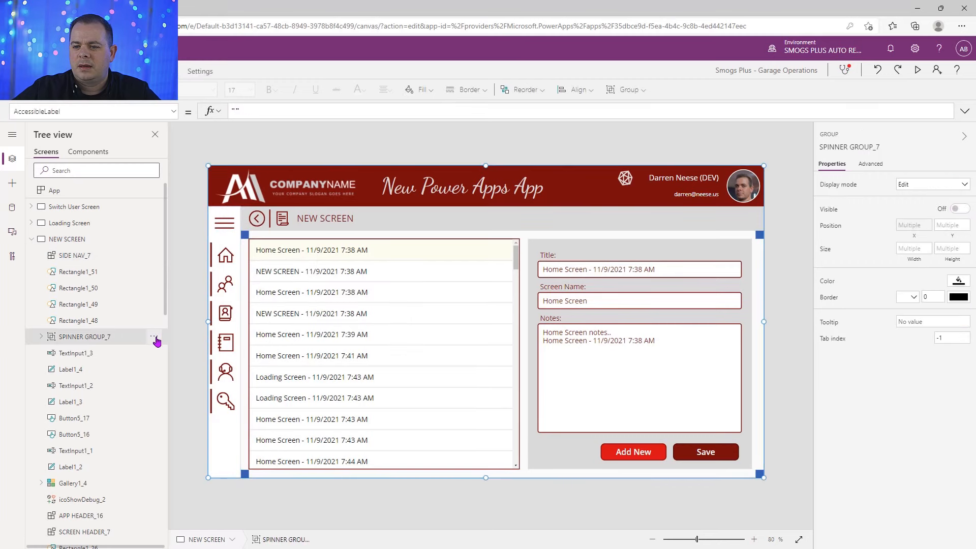
mouse_move(201, 303)
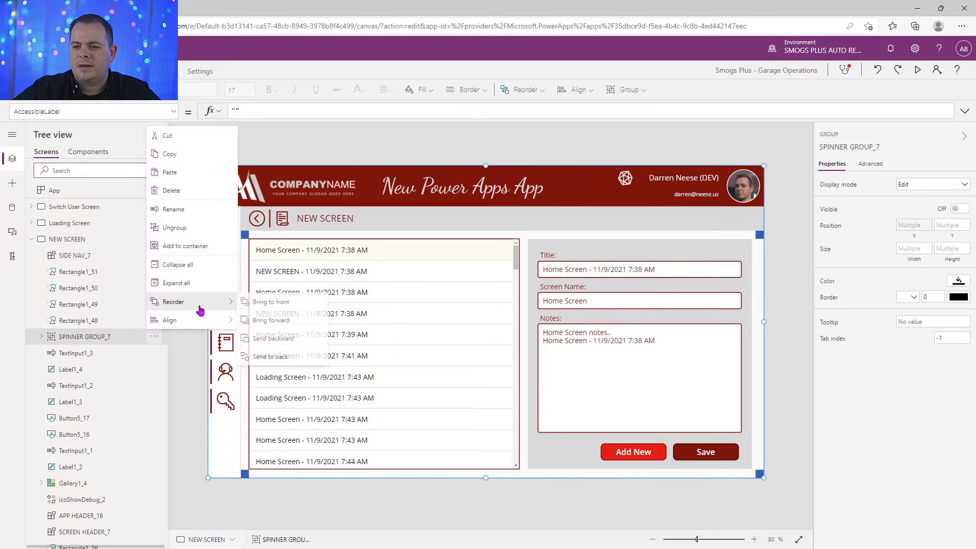
click(266, 305)
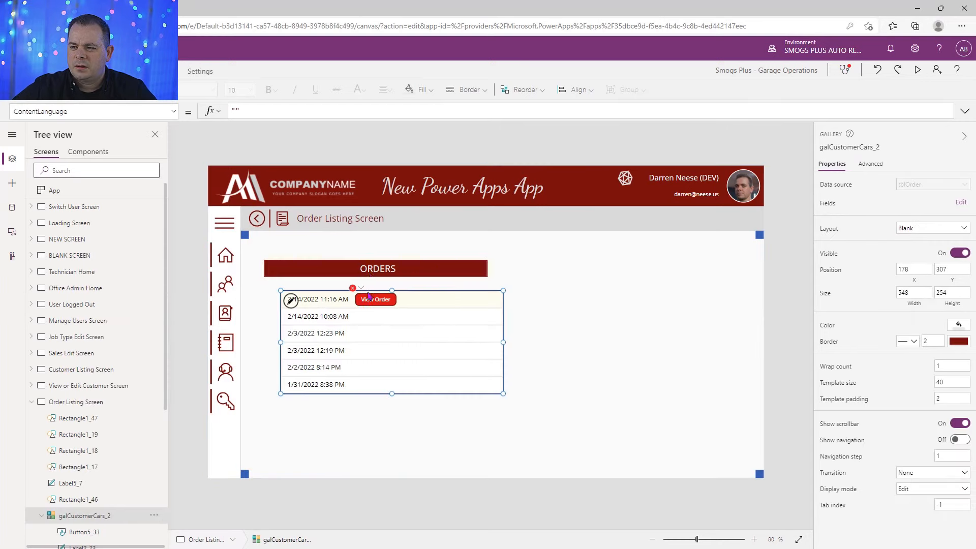
Set the header bar rectangle's Y to galCustomerCars_2.Y - Self.Height.
click(372, 273)
scroll(127, 470, down, 5)
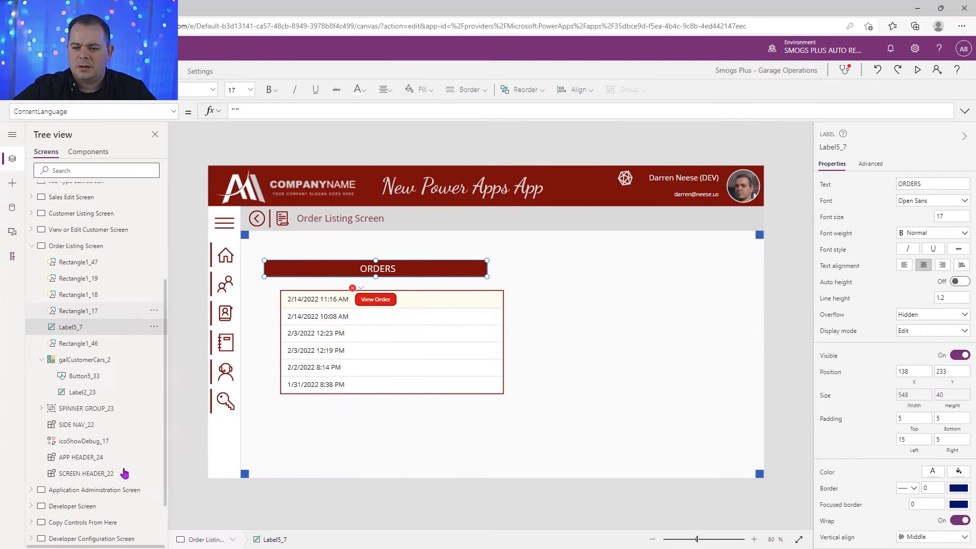
click(89, 279)
click(87, 295)
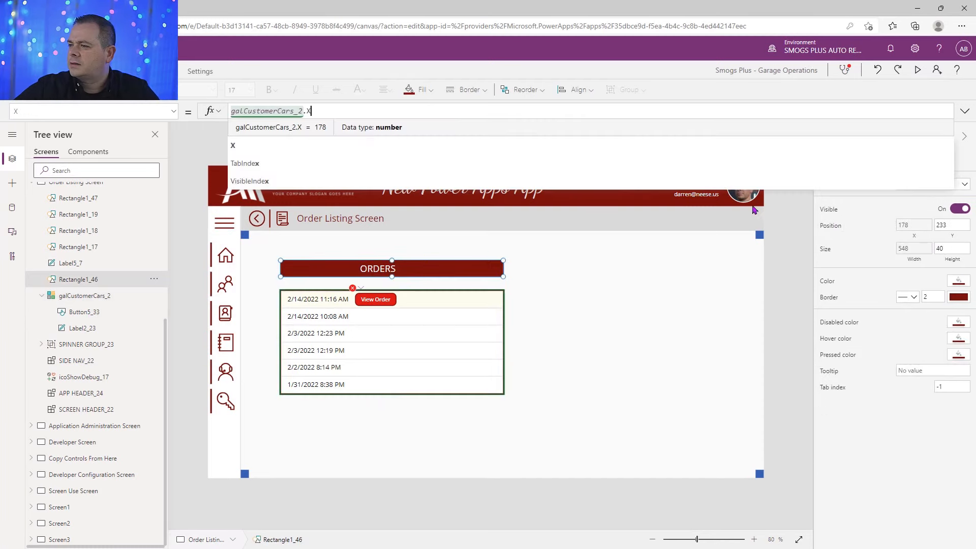
drag(250, 111, 187, 113)
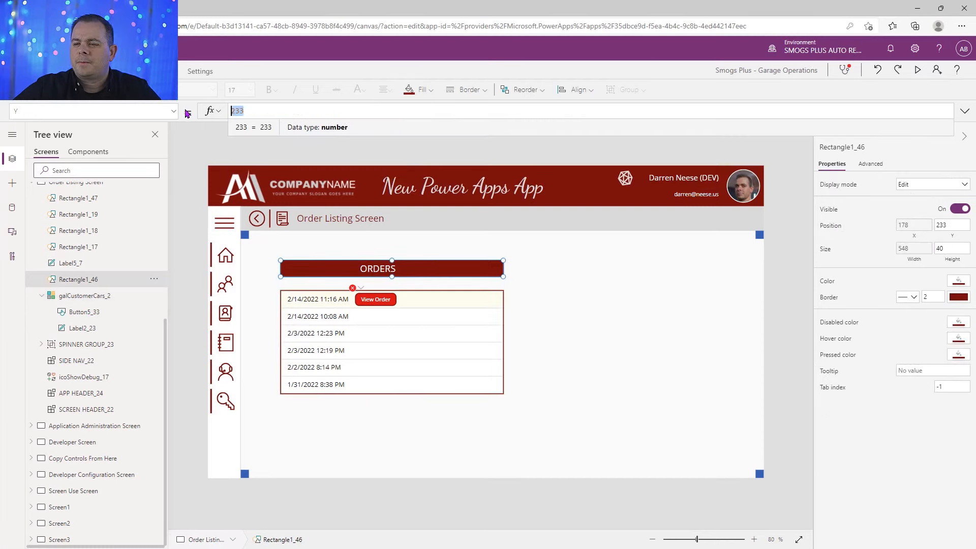
text(galCustomerCars_2)
text(.Y)
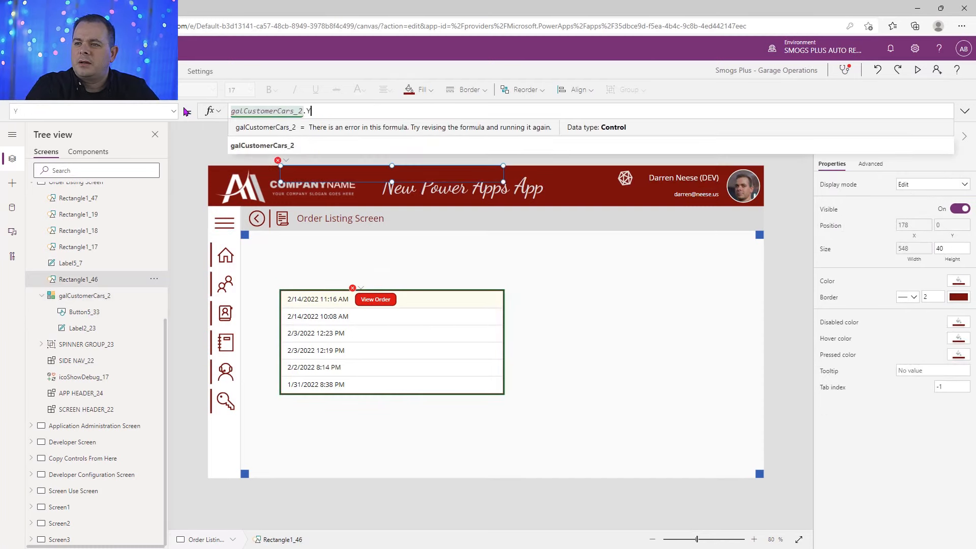
text( - Sel)
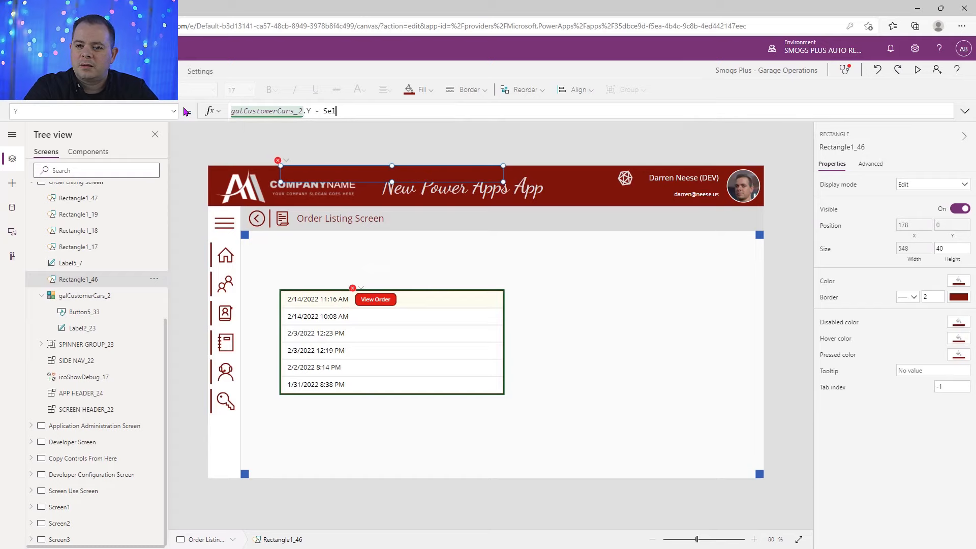
text(f.)
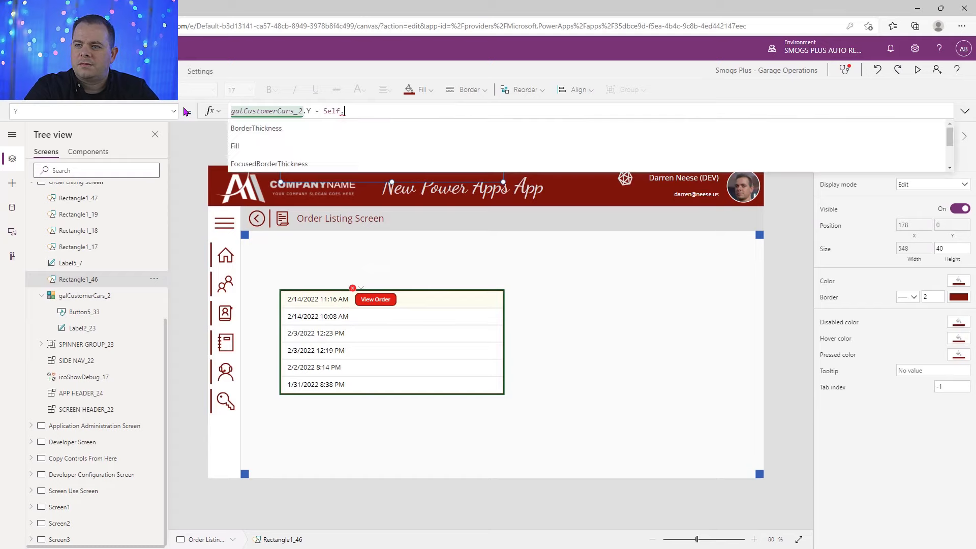
text(Height)
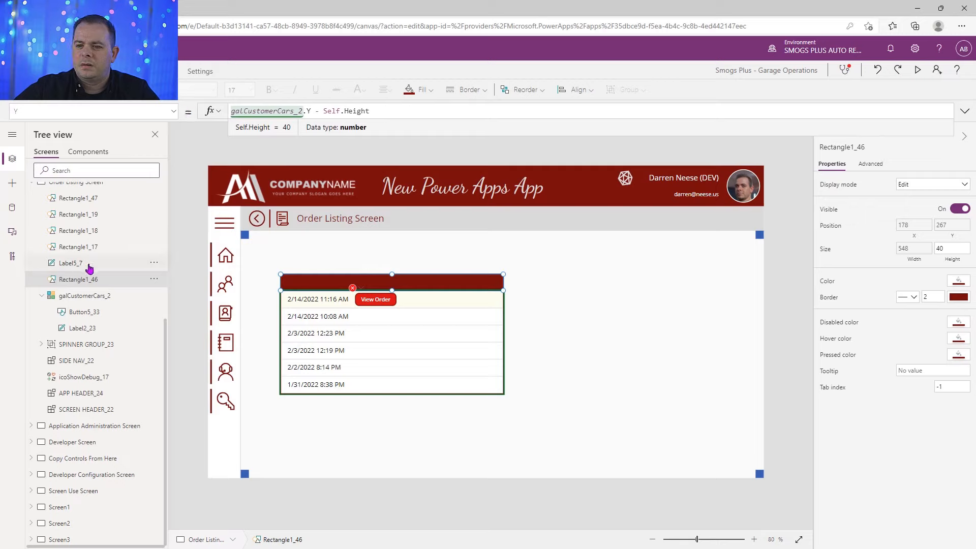
Anchor the ORDERS label to Rectangle1_46.X and .Y, and extend the gallery's left edge to X 100.
click(845, 147)
key(ctrl+c)
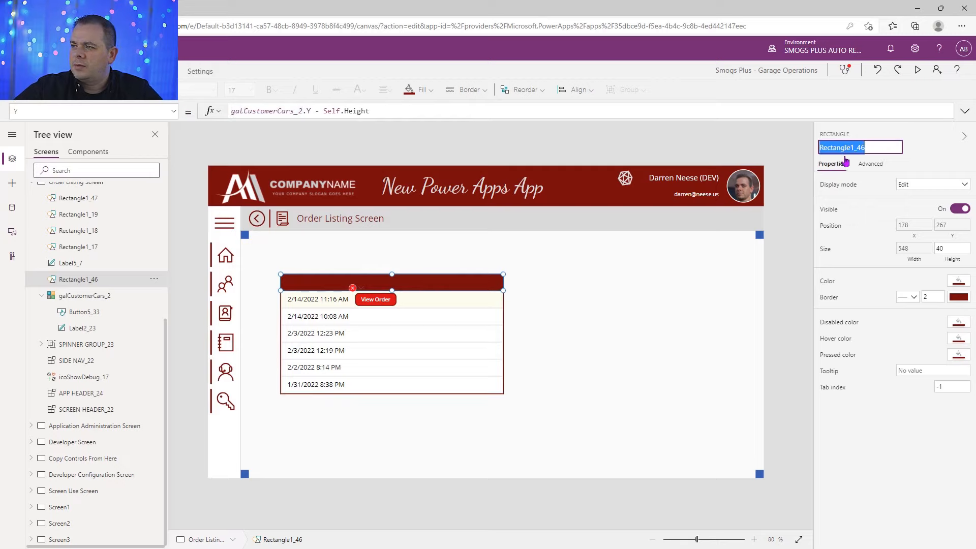
click(109, 265)
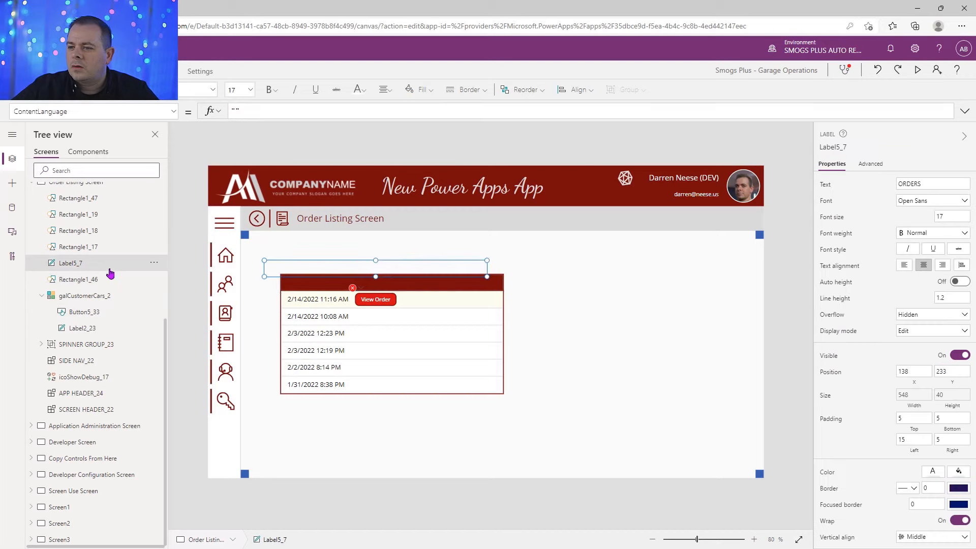
click(915, 371)
key(ctrl+v)
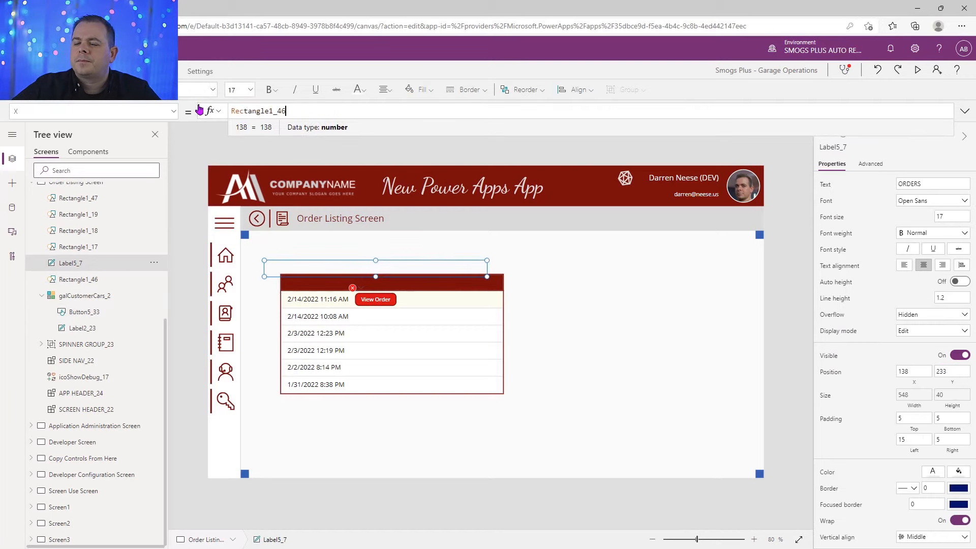
text(.X)
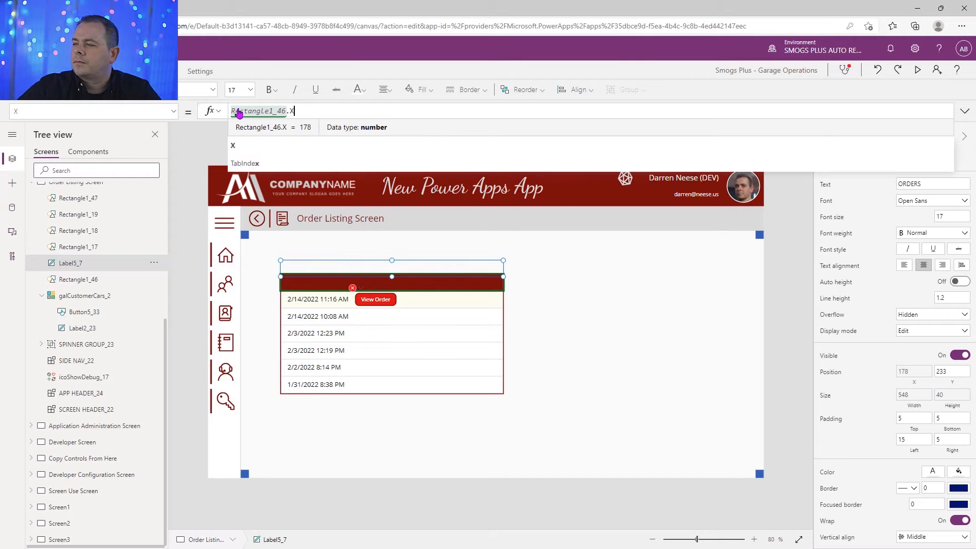
click(952, 377)
key(ctrl+a)
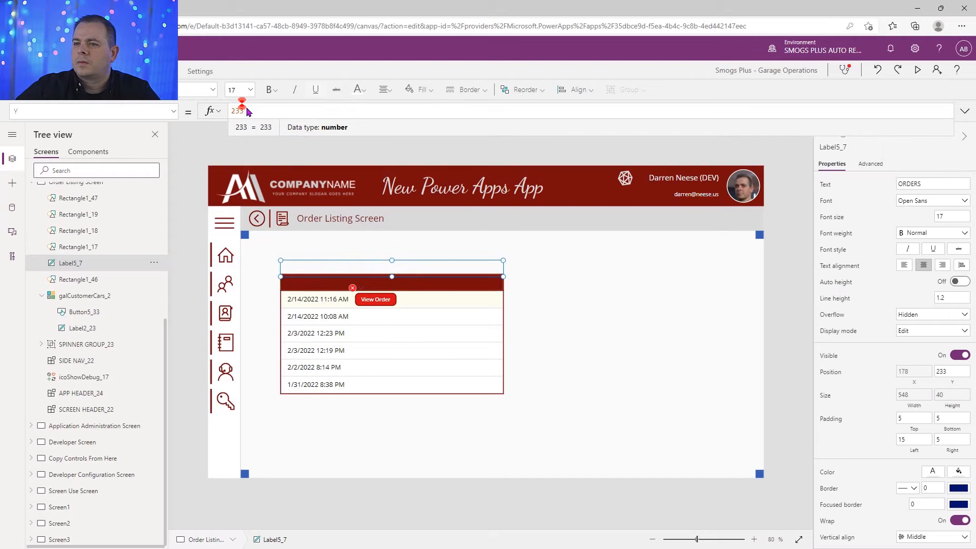
key(ctrl+v)
text(.)
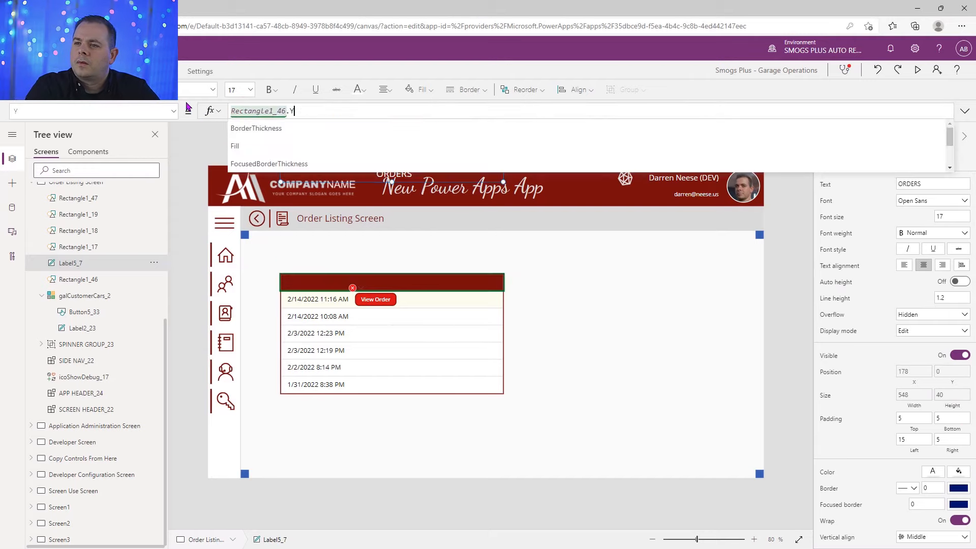
text(Y)
click(256, 341)
drag(255, 341, 250, 341)
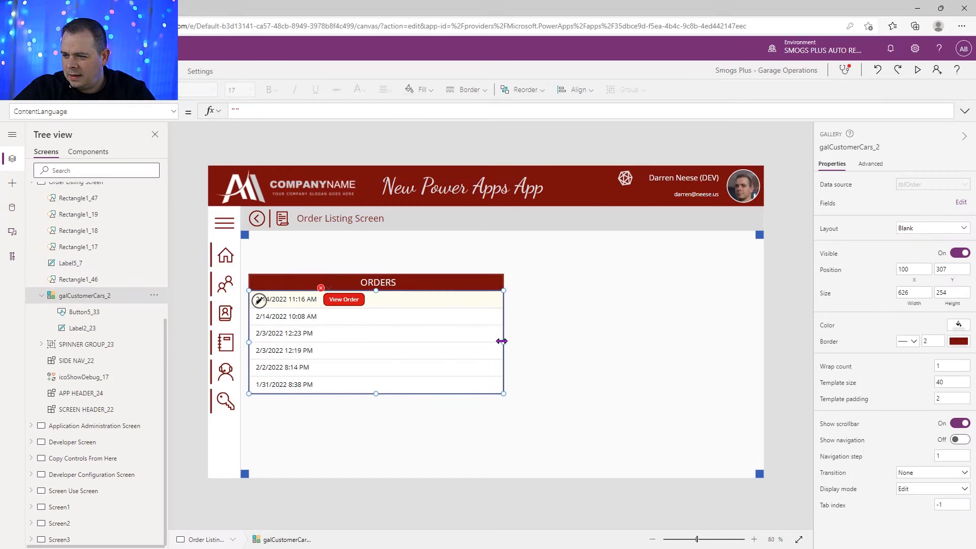
Drag the orders gallery to width 1246, taller, and upward toward the header.
drag(502, 341, 751, 334)
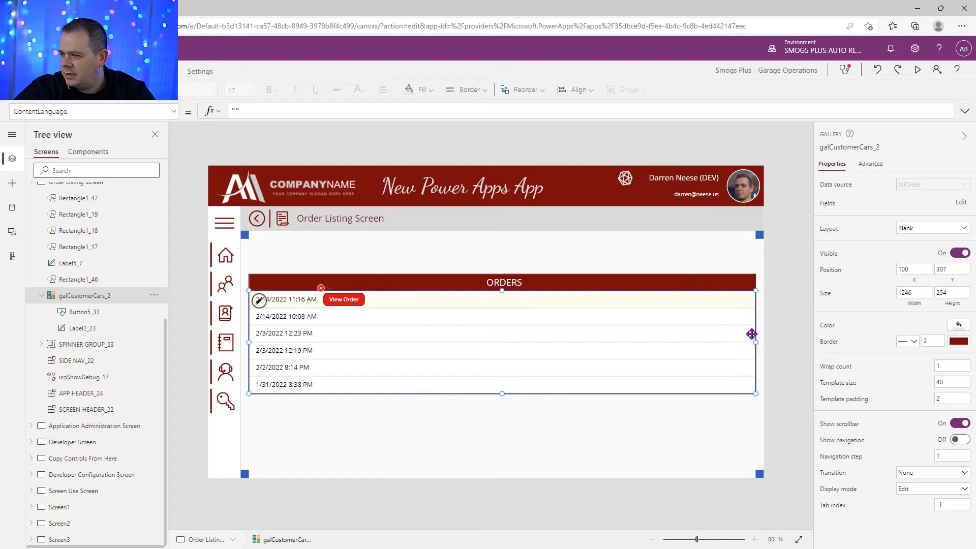
drag(502, 398, 504, 470)
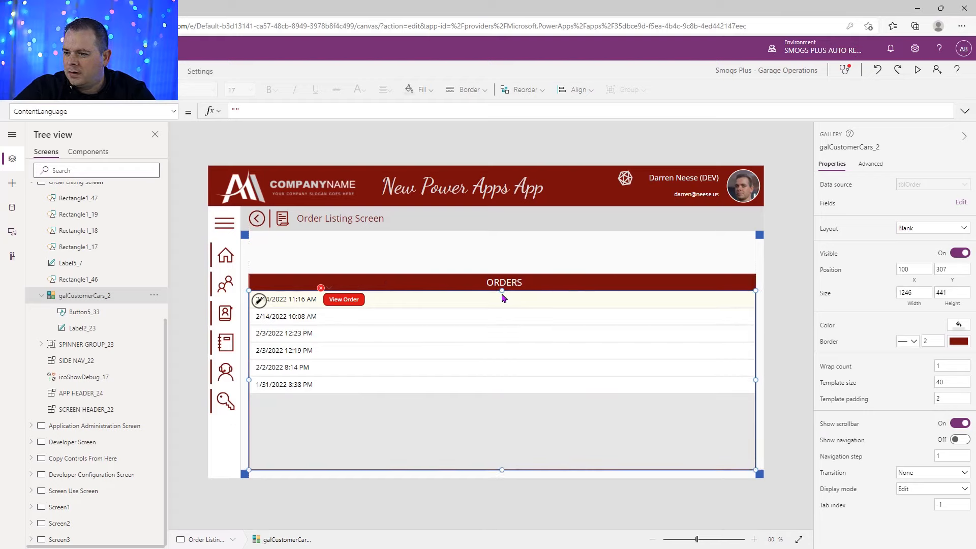
drag(503, 289, 506, 253)
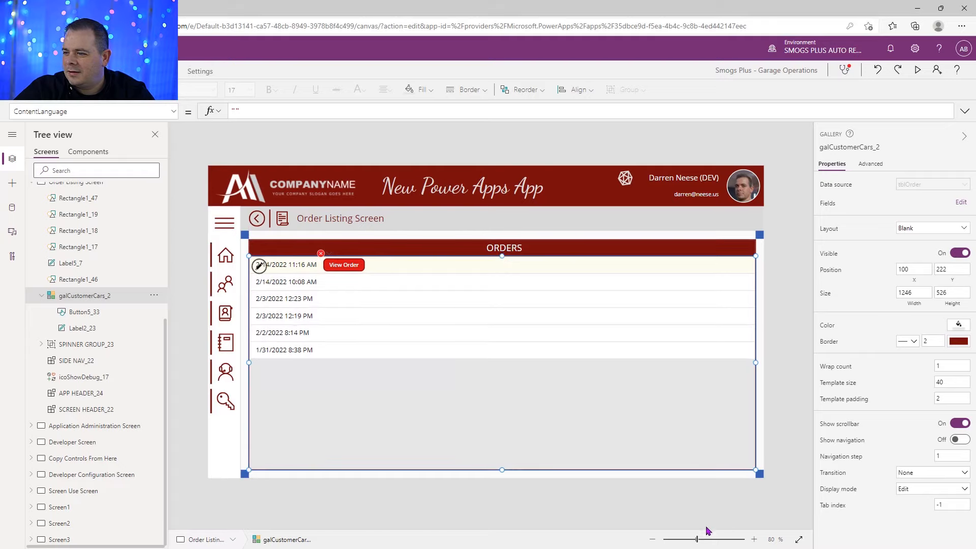
Zoom in and set the gallery's Y to 220 and height to 528.
drag(696, 540, 743, 539)
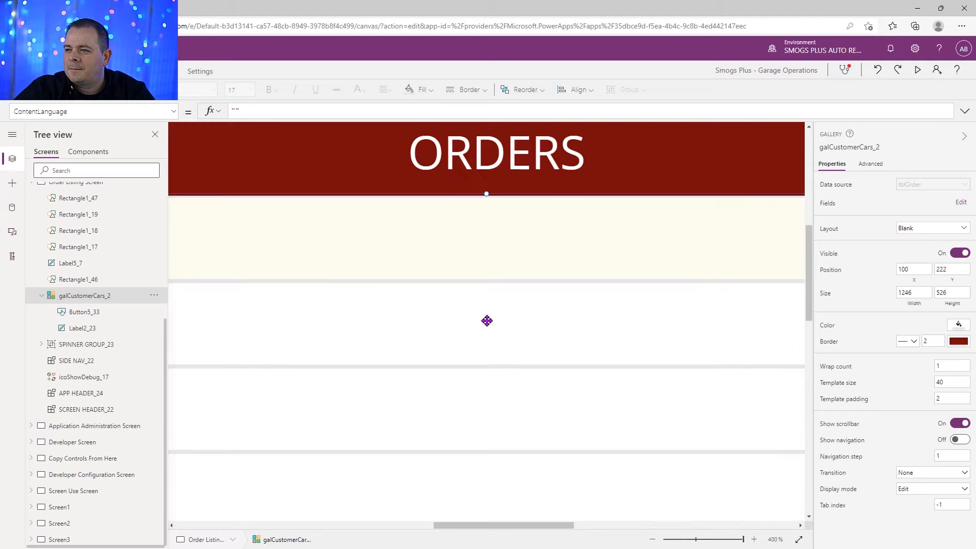
drag(540, 530, 290, 530)
scroll(305, 490, up, 2)
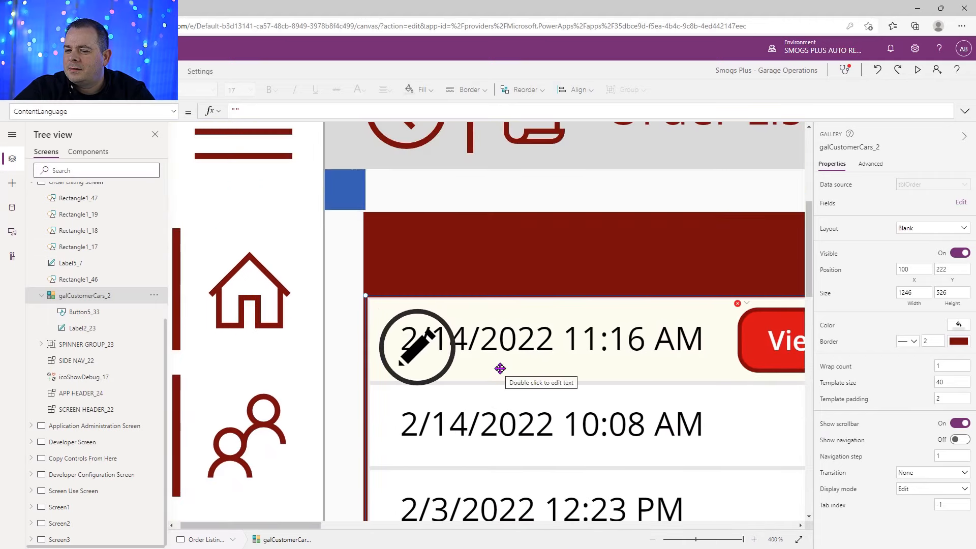
click(950, 270)
key(BackSpace)
text(0)
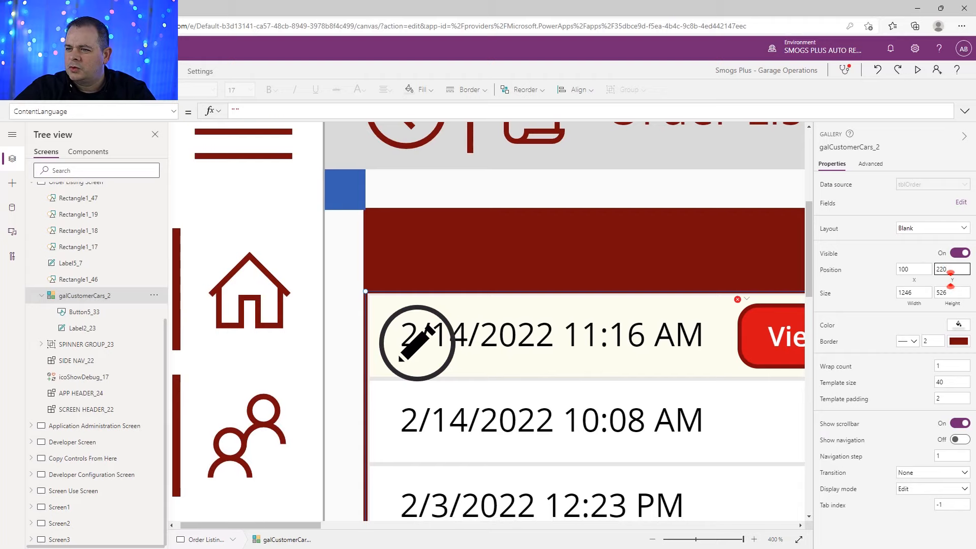
click(957, 290)
key(BackSpace)
text(8)
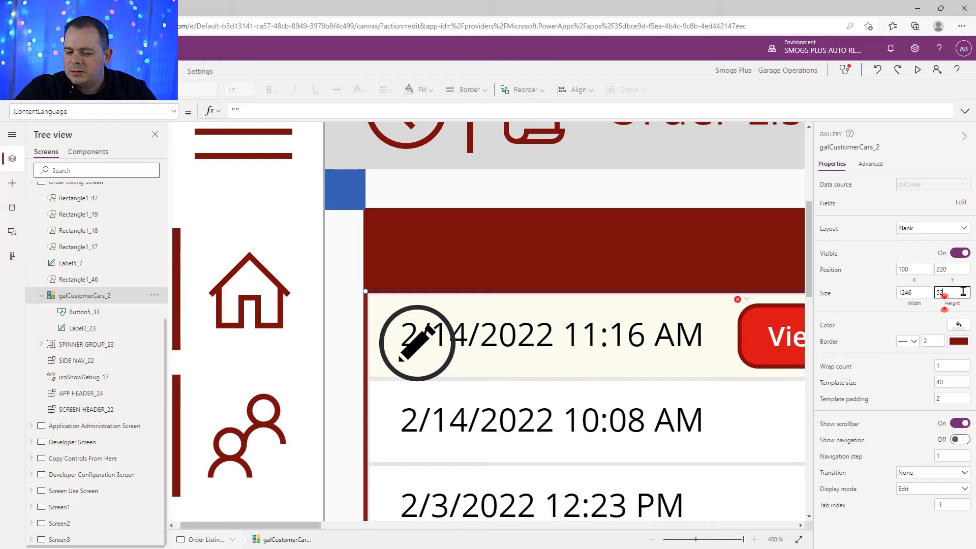
click(698, 539)
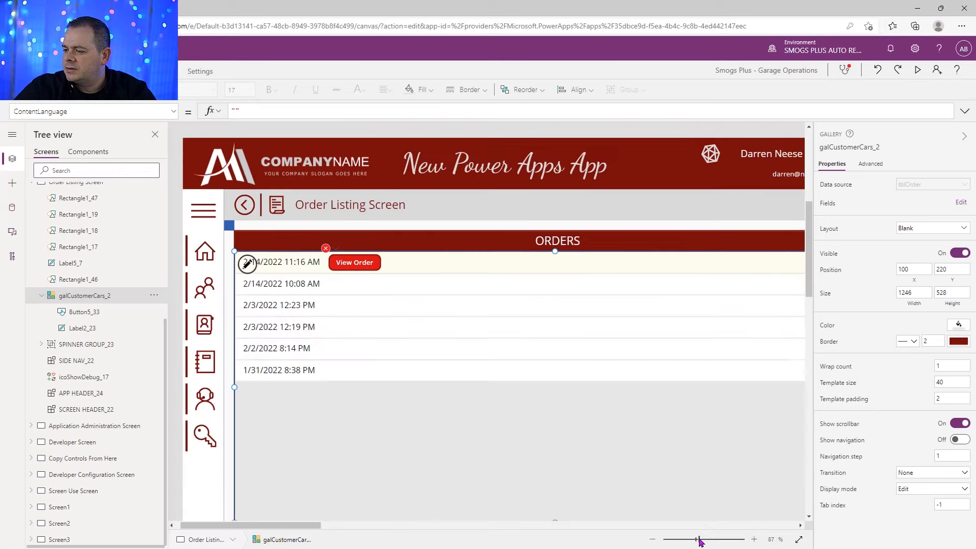
click(431, 463)
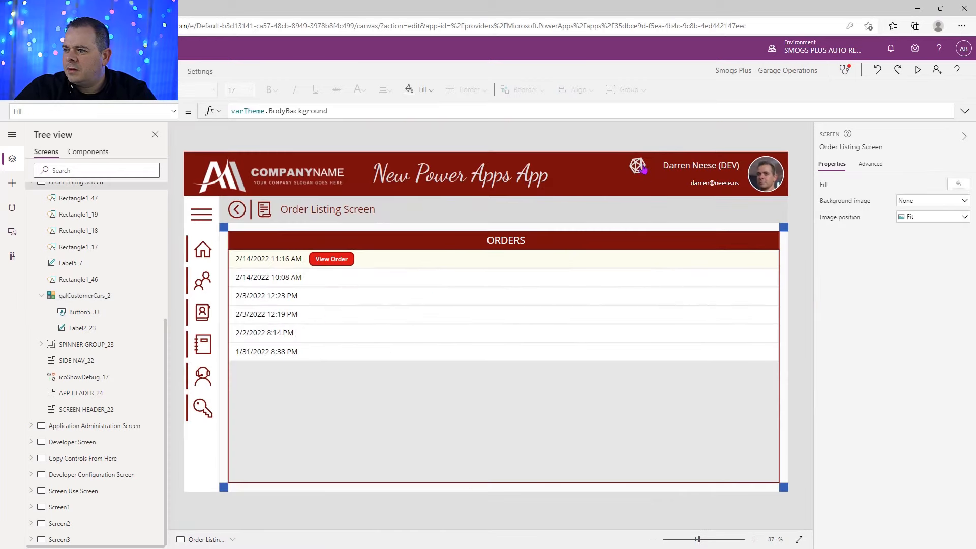
In the View Order button's OnSelect, put Navigate's target screen, transition and context on separate lines.
click(332, 259)
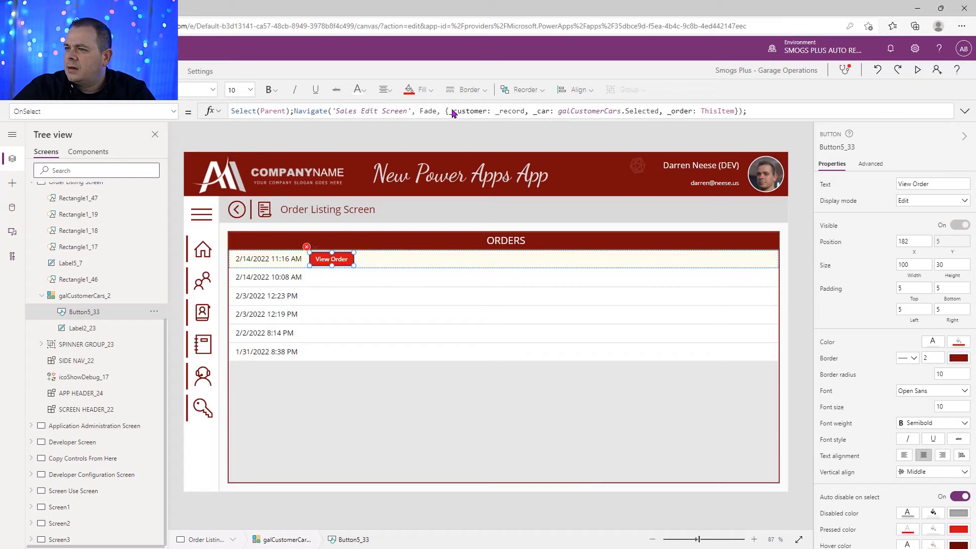
click(966, 113)
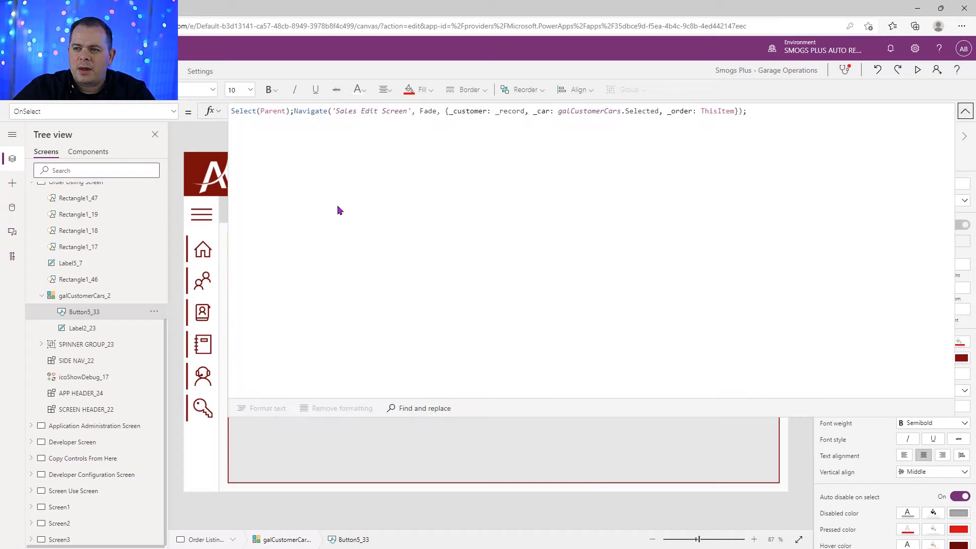
click(341, 177)
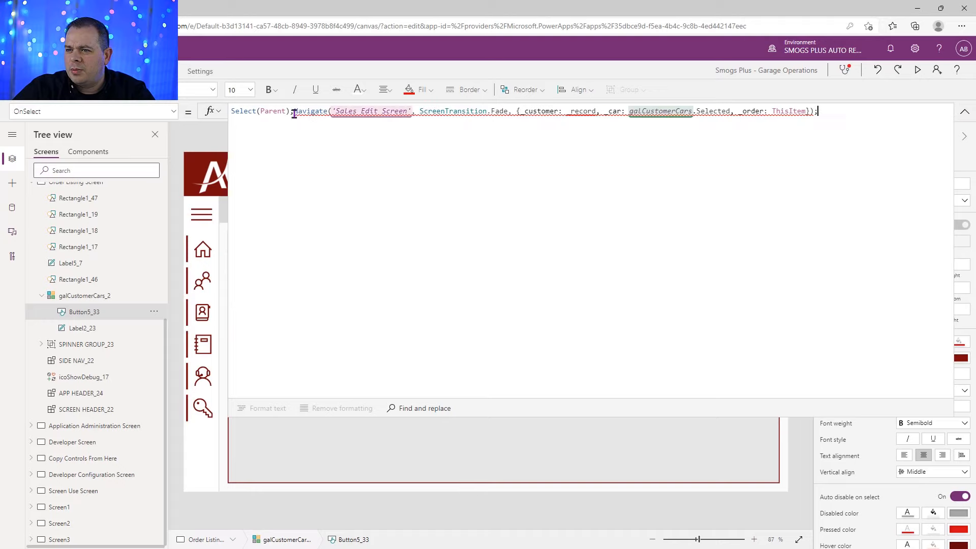
key(shift+Return)
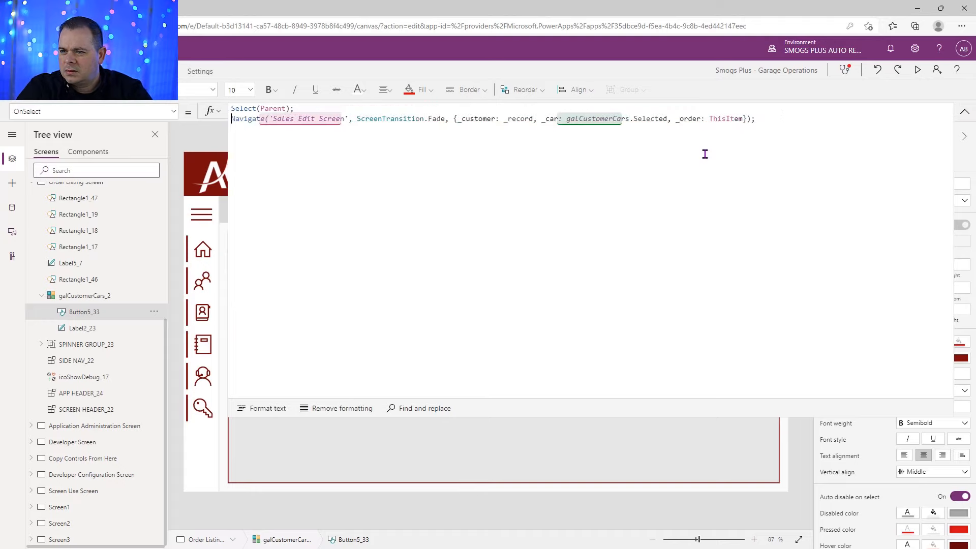
key(ctrl+Right)
key(ctrl+Right)
key(ctrl+Right)
key(ctrl+Right)
key(ctrl+Right)
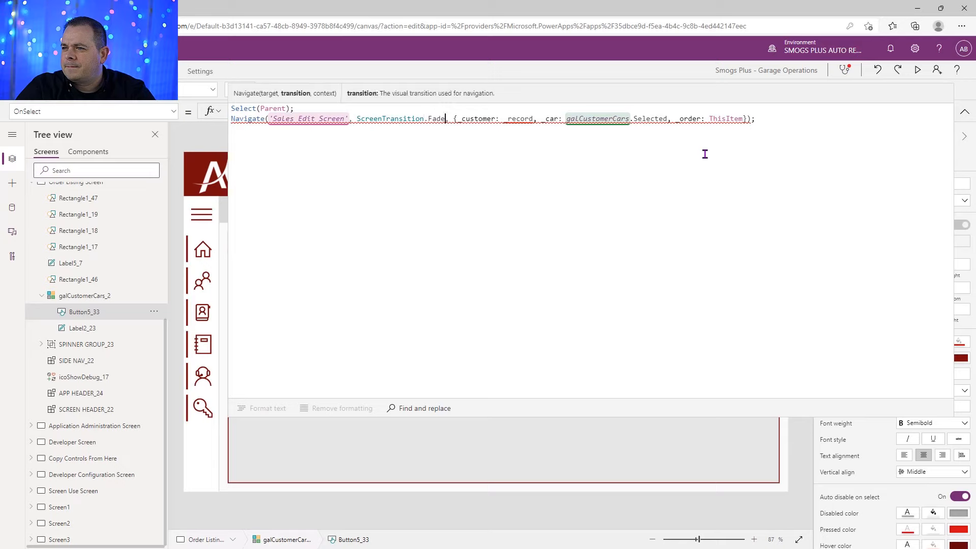
key(ctrl+Left)
key(ctrl+Right)
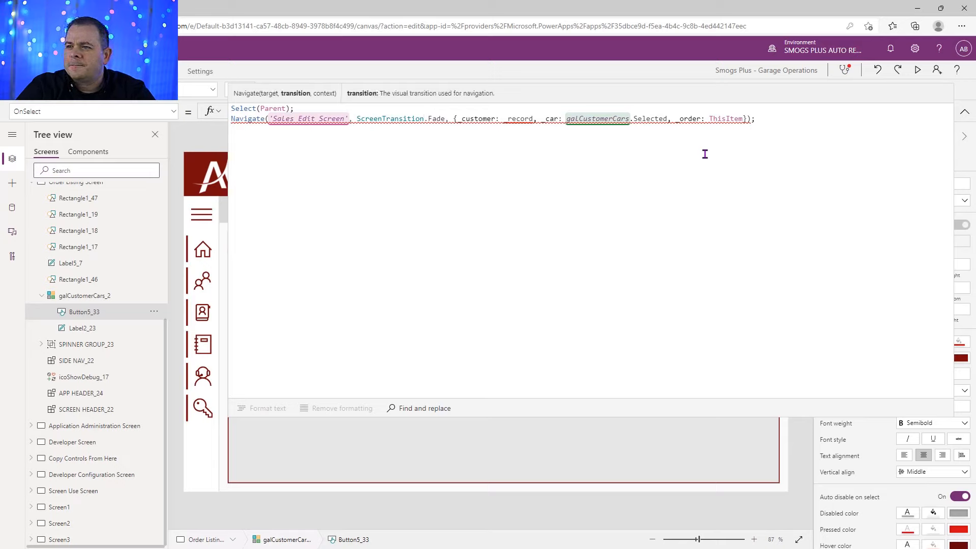
key(shift+Return)
key(Tab)
key(Up)
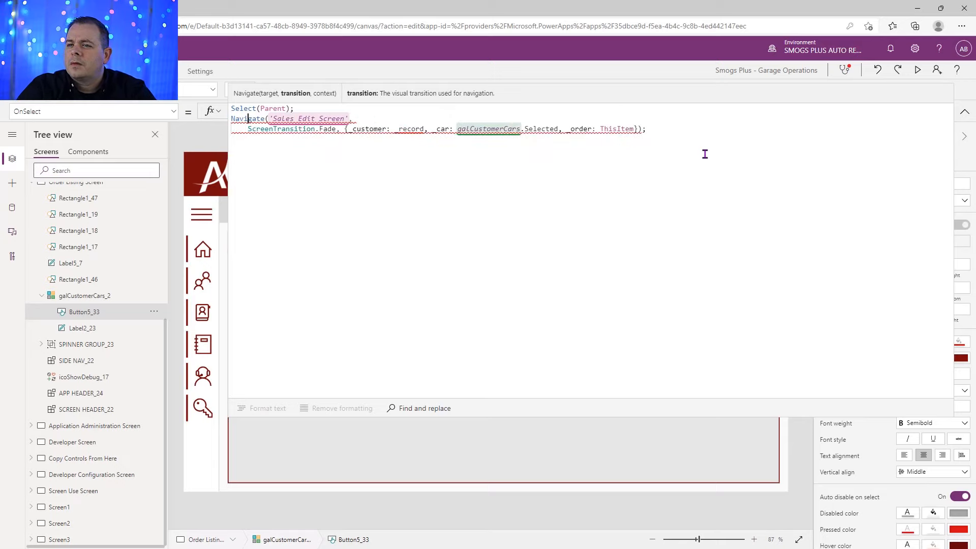
key(ctrl+Right)
key(ctrl+Right)
key(Left)
key(shift+Return)
key(Tab)
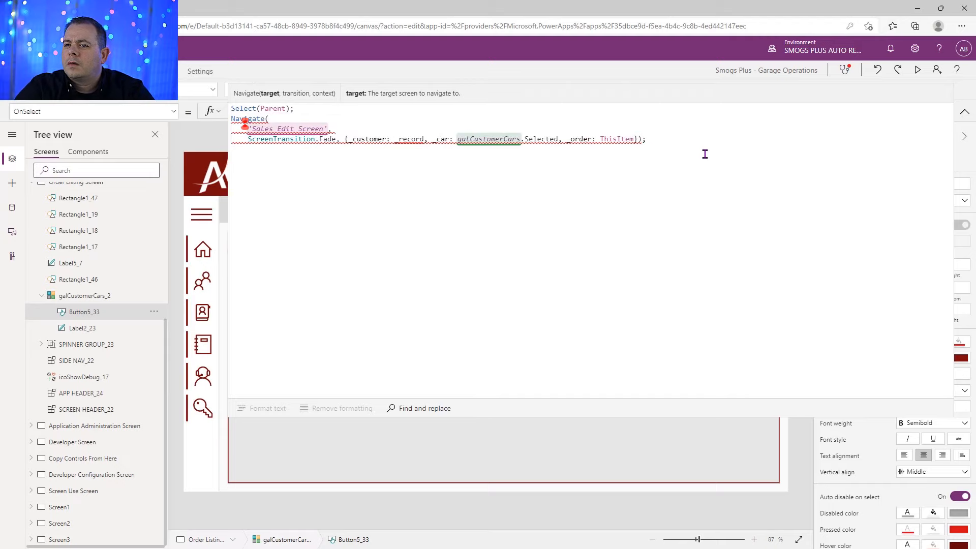
key(ctrl+Right)
key(ctrl+Right)
key(shift+Return)
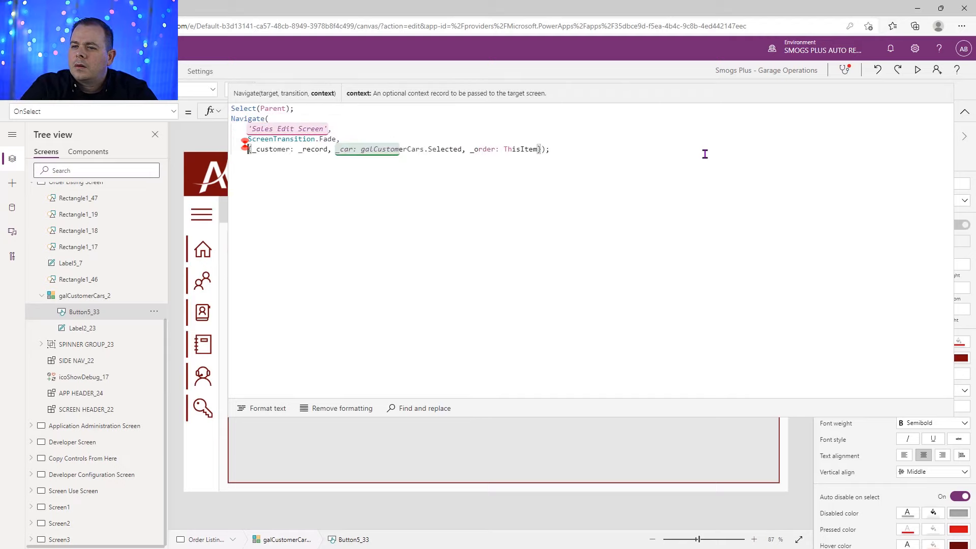
key(Tab)
Put the context record's _customer, _car and _order entries each on its own line.
key(End)
key(Left)
key(Left)
key(Left)
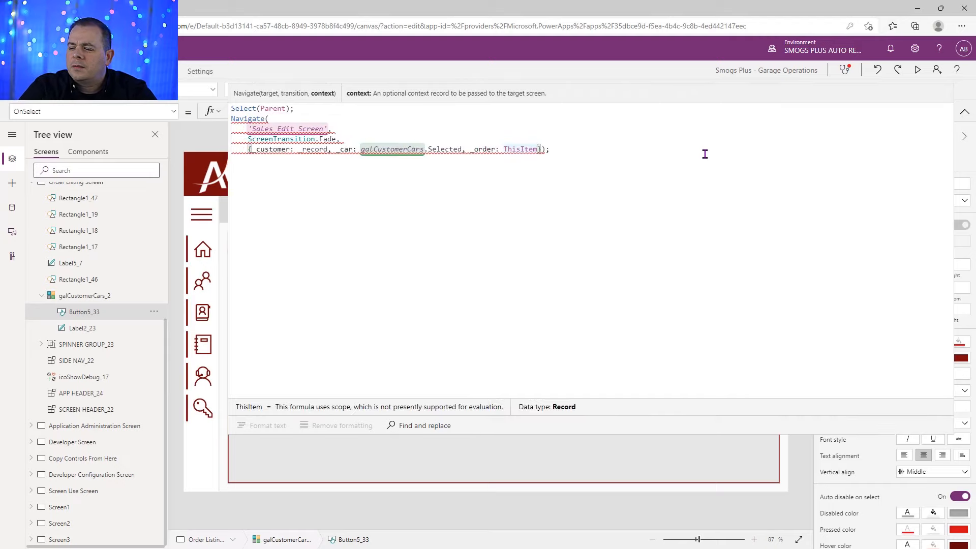
key(shift+Return)
key(Up)
key(Right)
key(shift+Return)
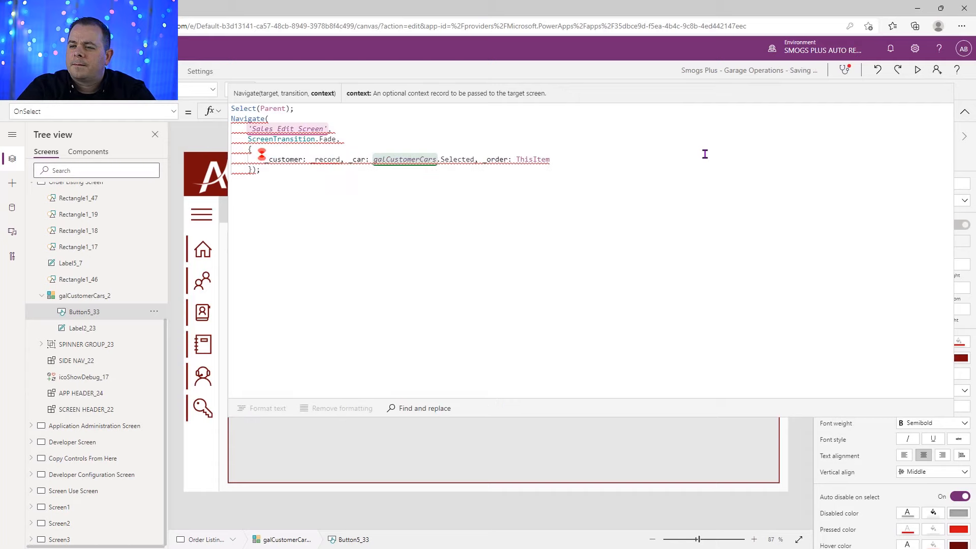
key(ctrl+Right)
key(ctrl+Right)
key(ctrl+Right)
key(shift+Return)
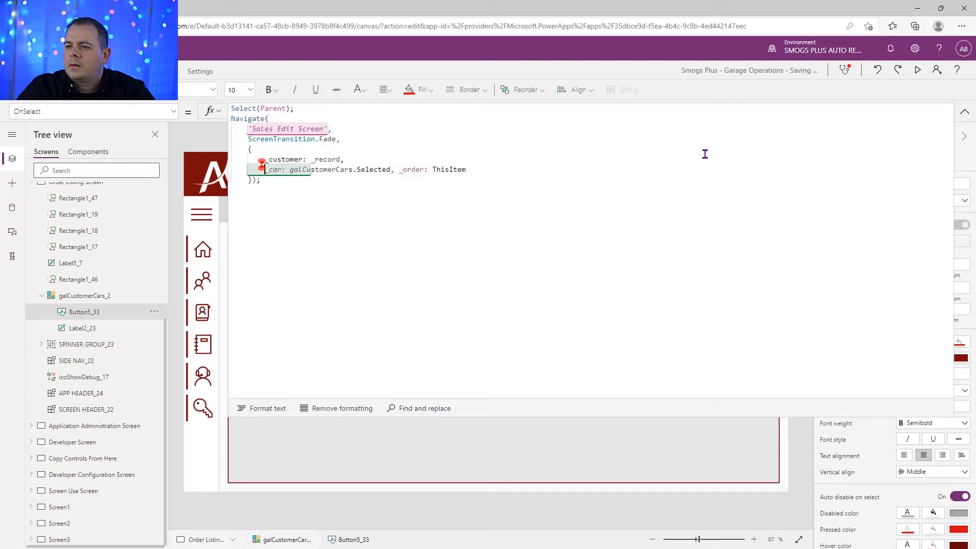
key(ctrl+Right)
key(Right)
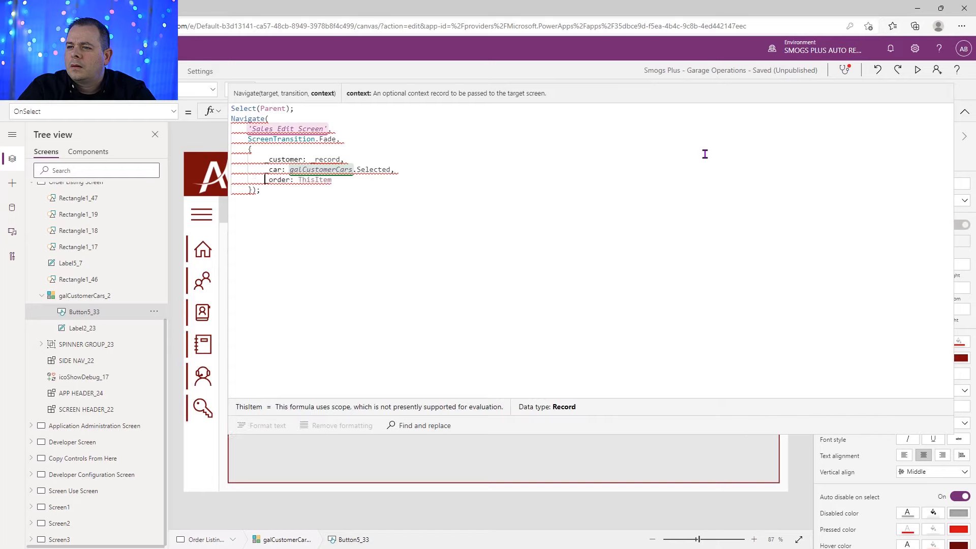
key(shift+Return)
click(263, 191)
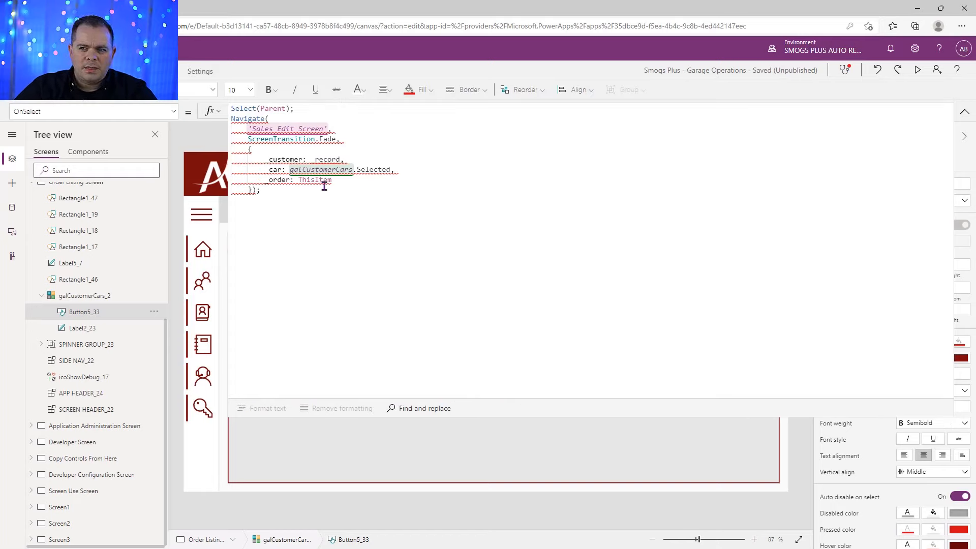
Set _customer to LookUp(tblCustomers, ID = ThisItem.CustomerID).
double_click(282, 180)
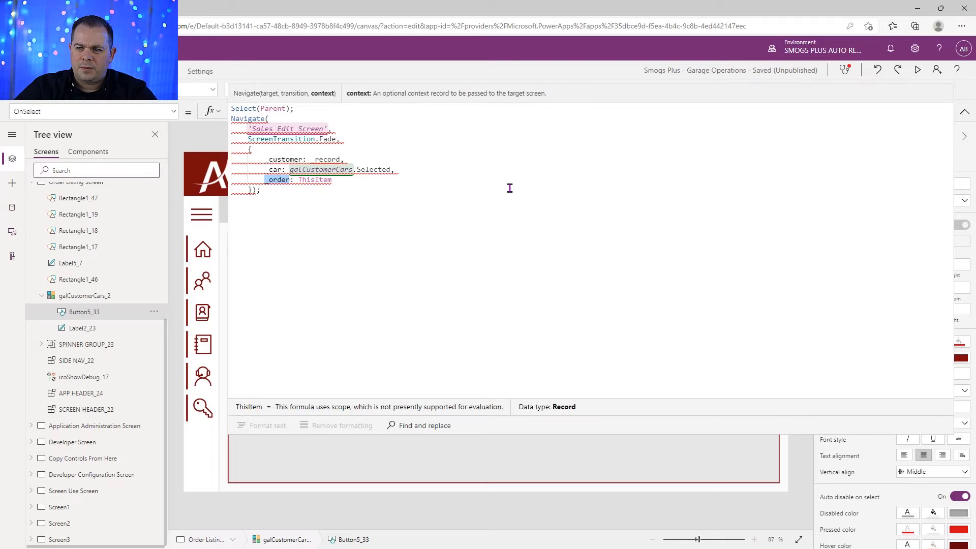
click(306, 159)
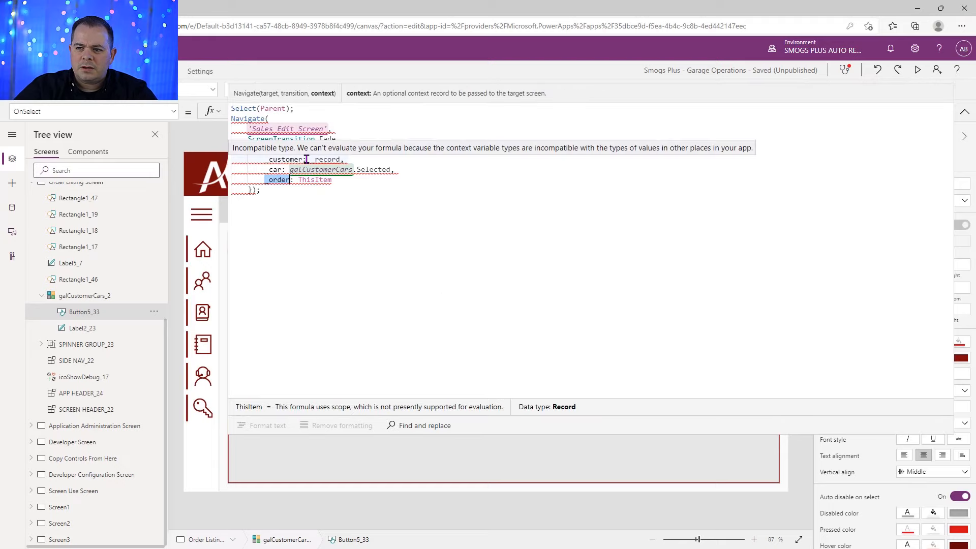
key(ctrl+shift+Right)
text(Looku)
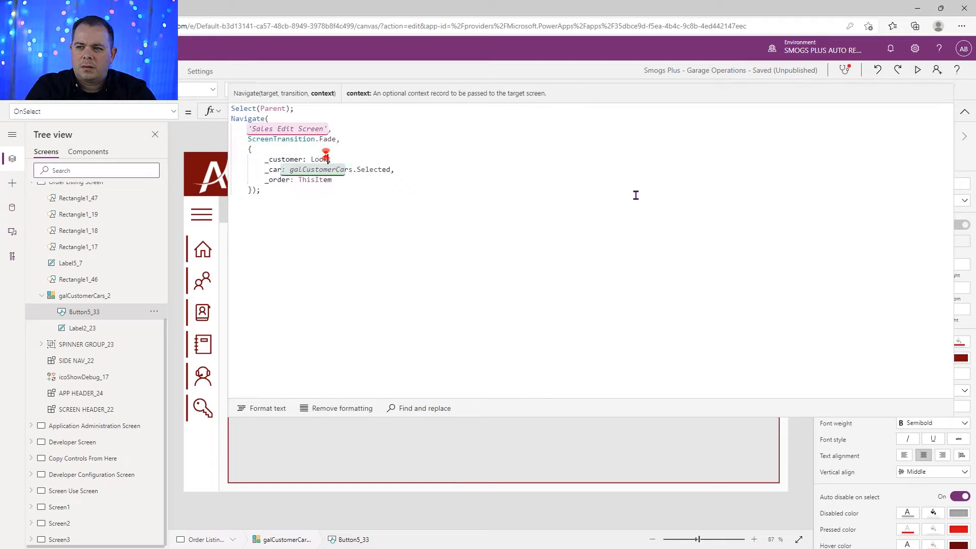
text(p(tbl),)
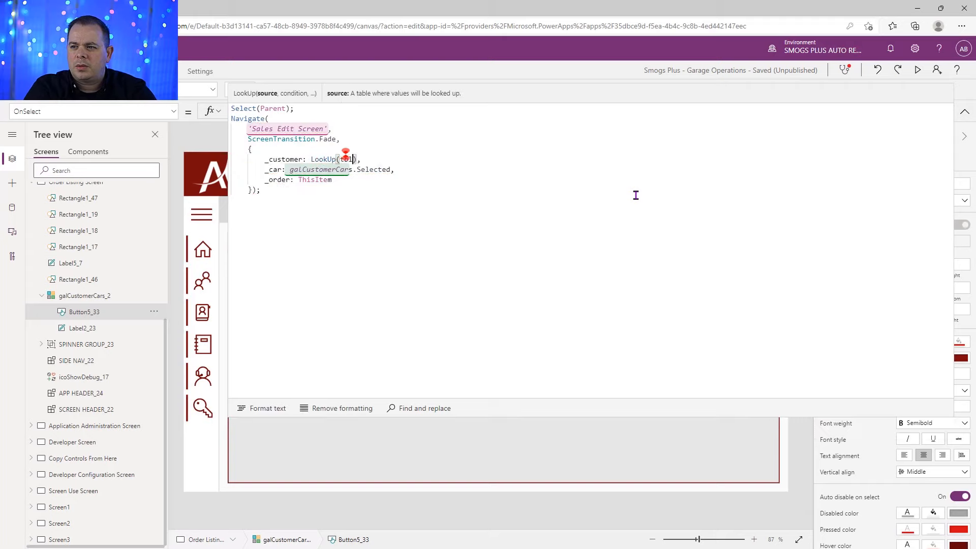
key(Tab)
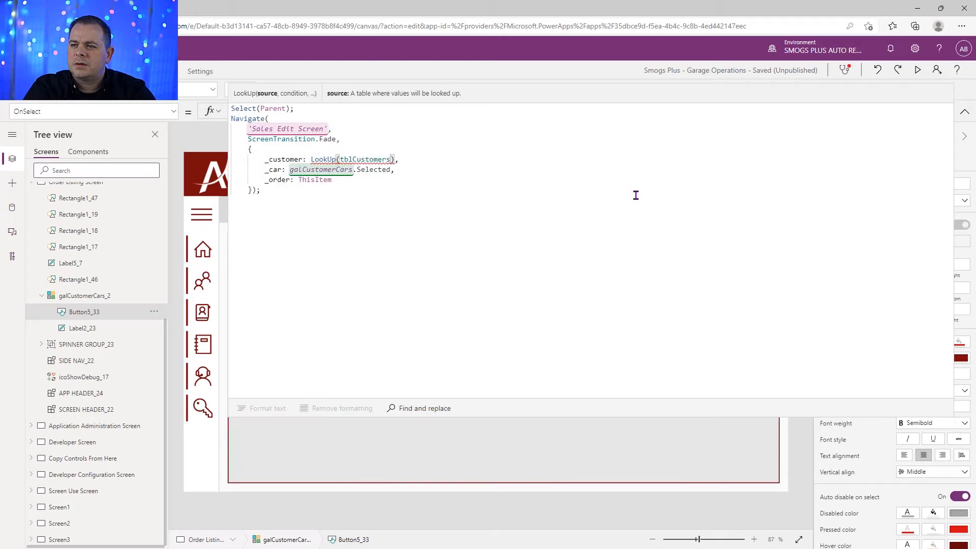
text(, ID)
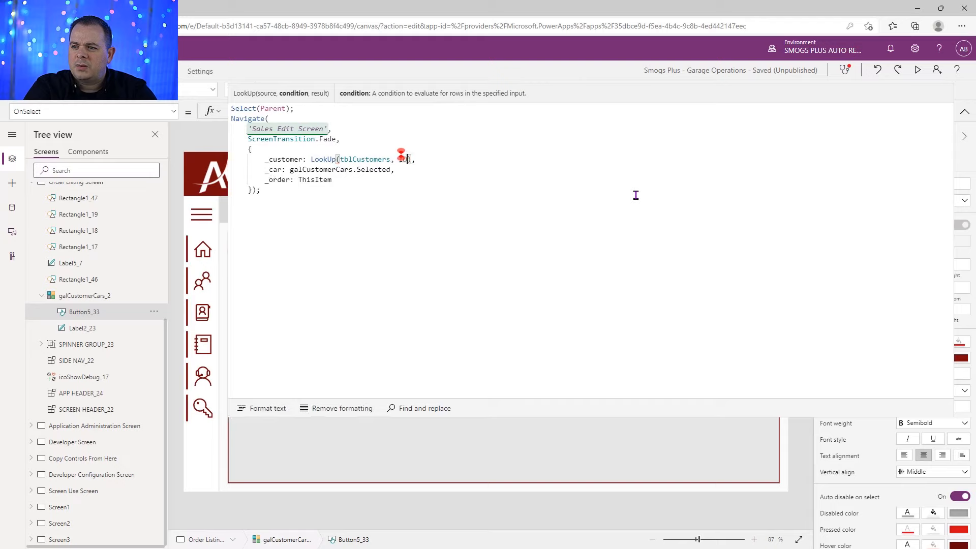
text( = This)
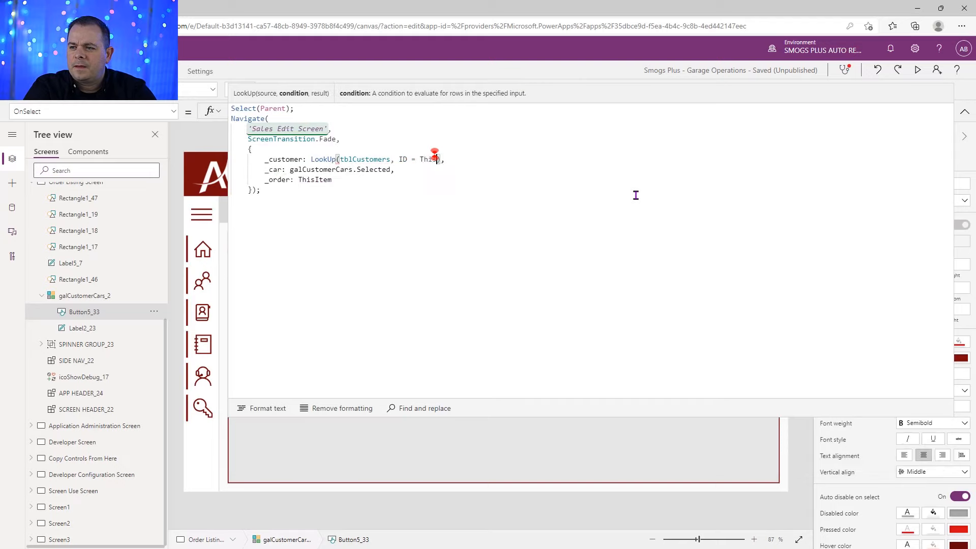
text(Item.)
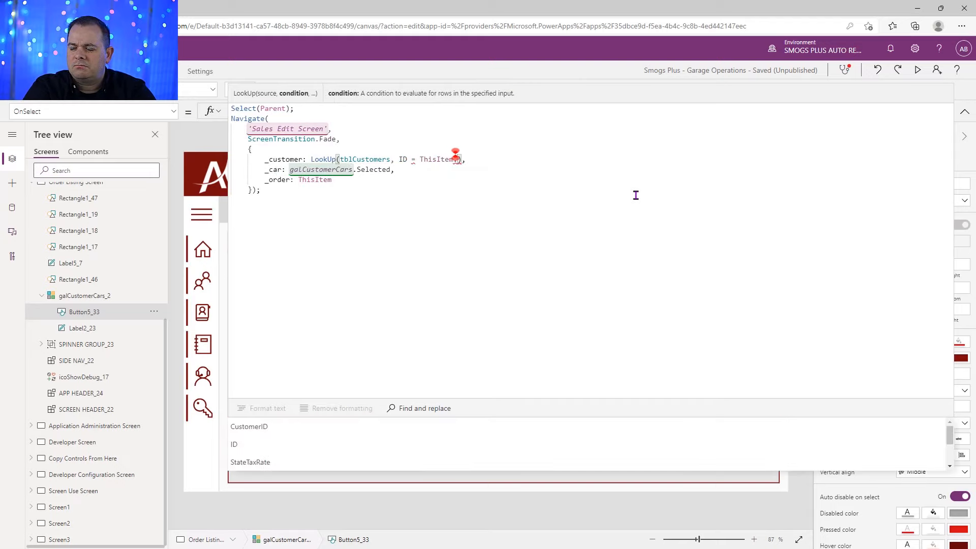
key(Tab)
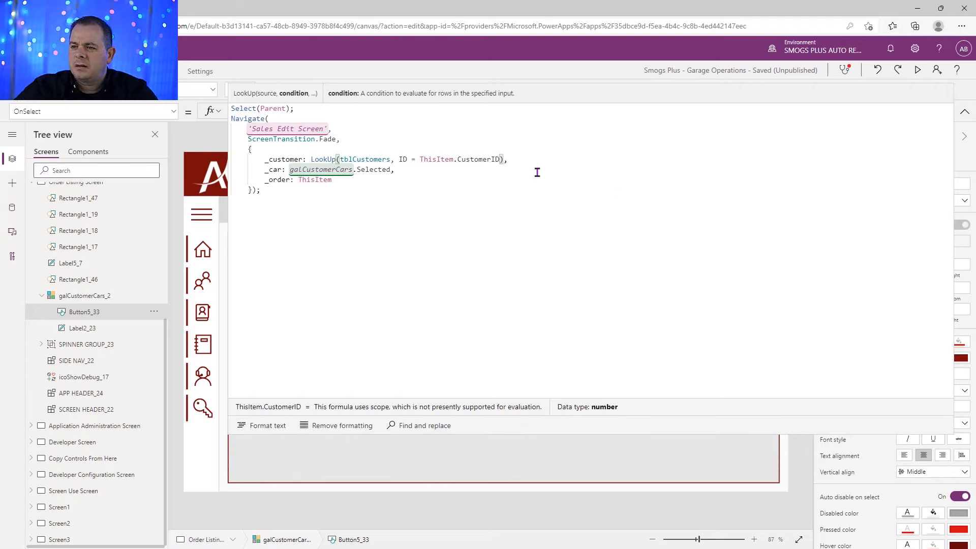
Set _car to LookUp(tblVehicles, ID = ThisItem.VehicleID).
click(390, 169)
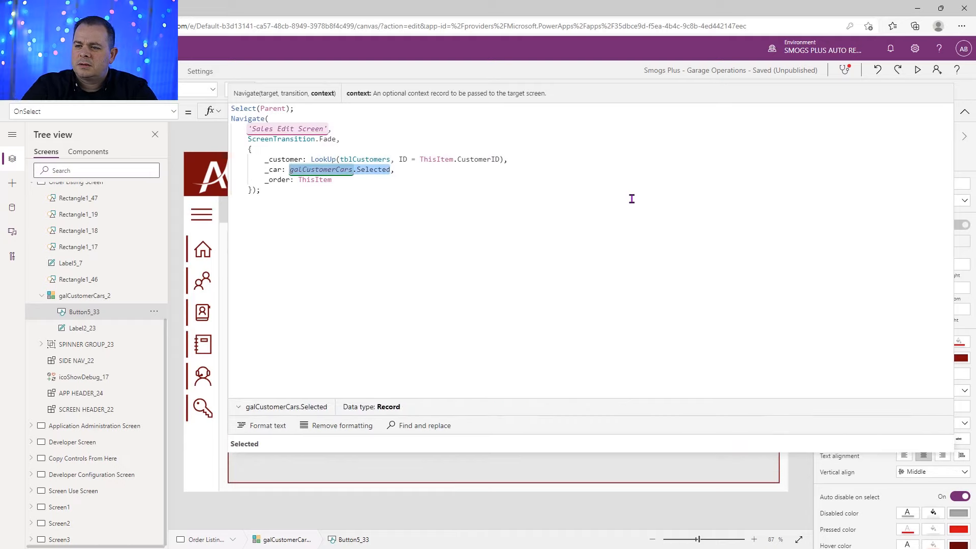
key(ctrl+BackSpace)
key(ctrl+BackSpace)
key(ctrl+BackSpace)
text(LookUp)
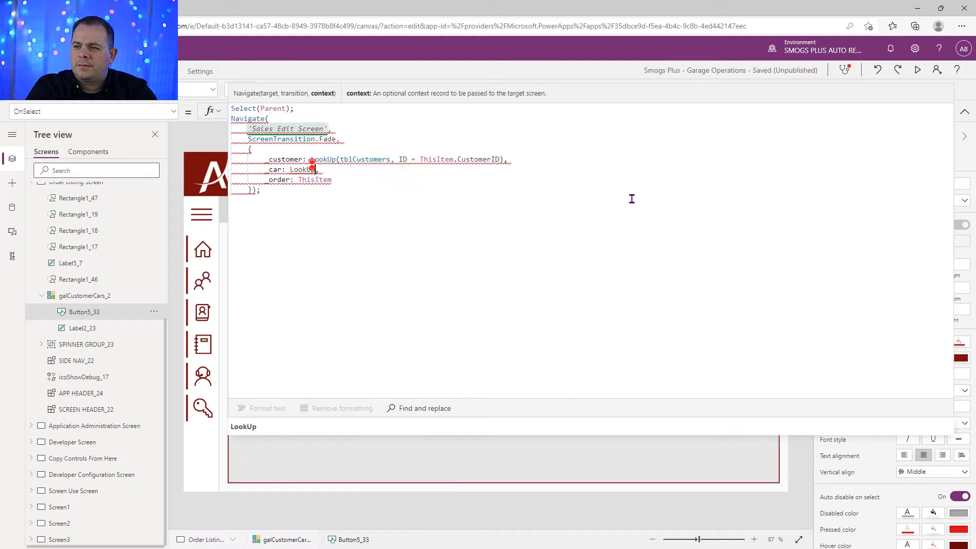
text((tbl)
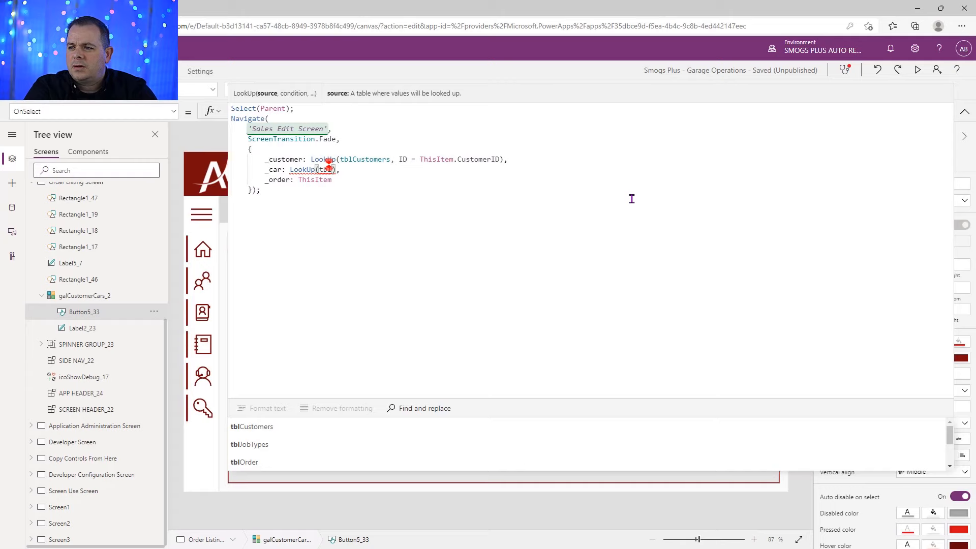
text(Vehicles)
text(, ID)
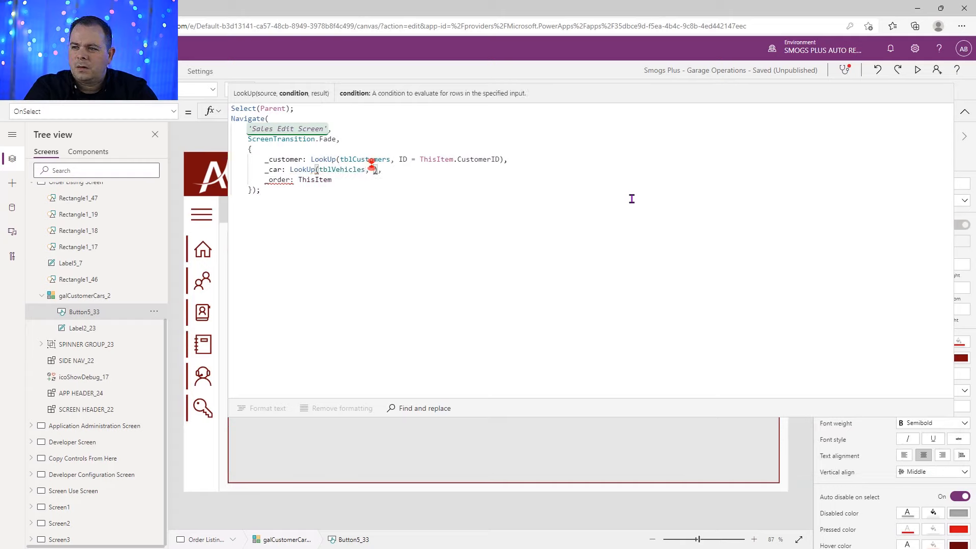
text( = ThisItem)
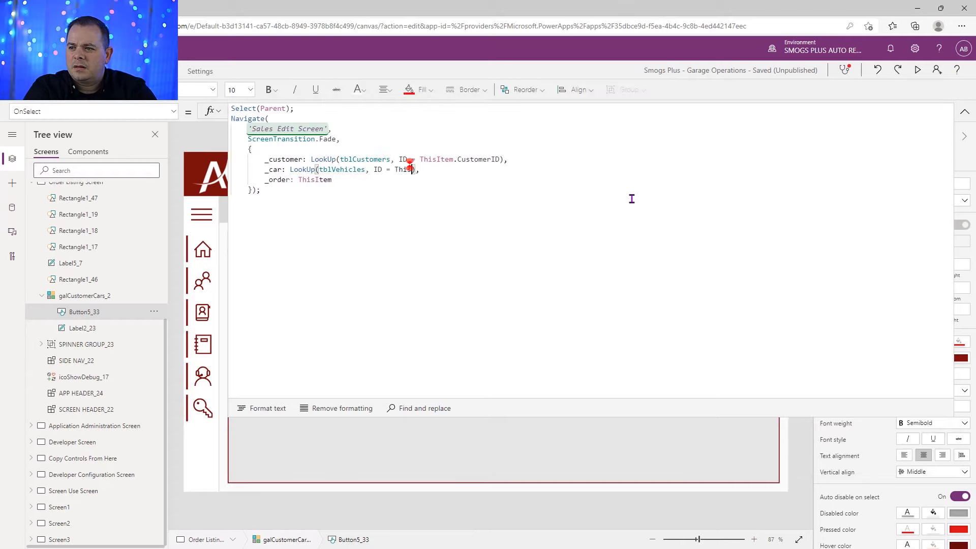
text(.v)
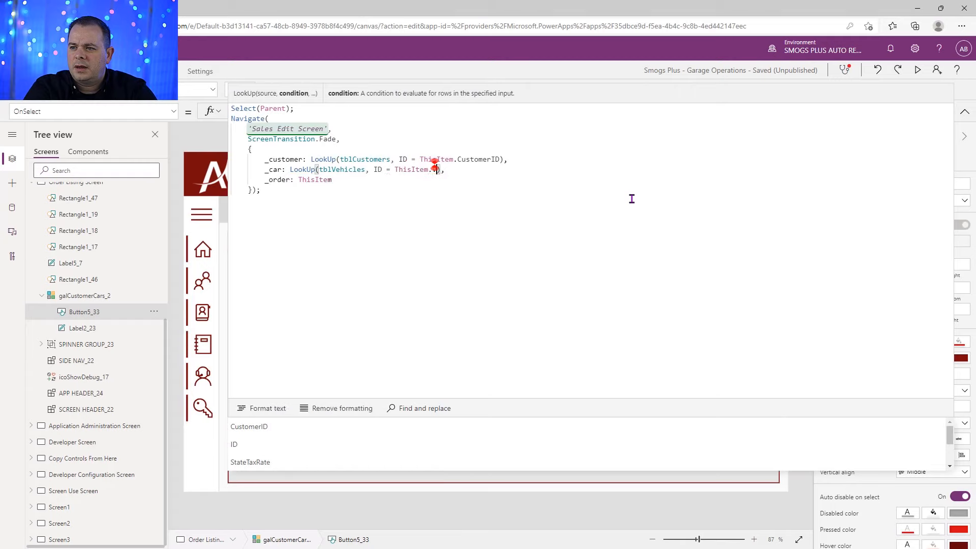
key(Tab)
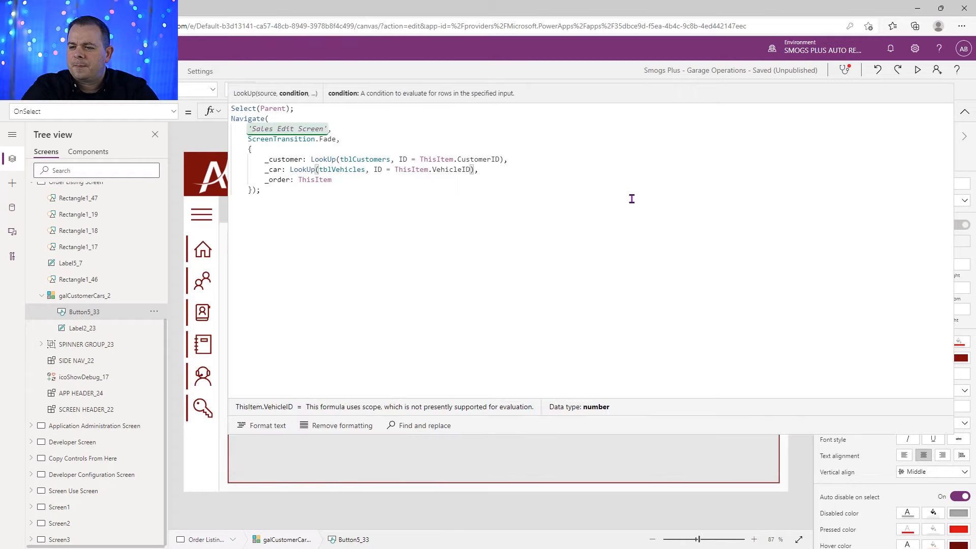
Move the formula's closing bracket onto its own line and select the orders gallery.
click(638, 202)
click(253, 191)
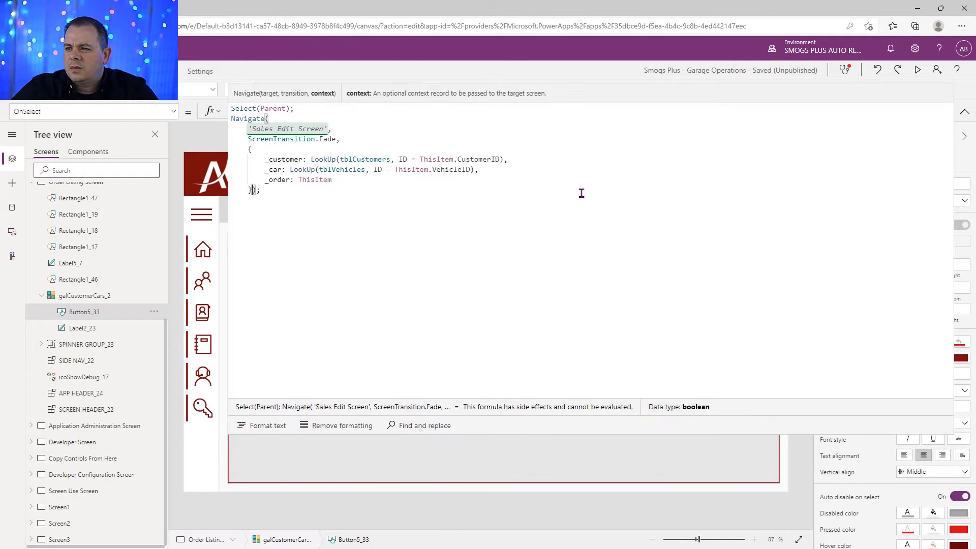
key(Return)
click(546, 233)
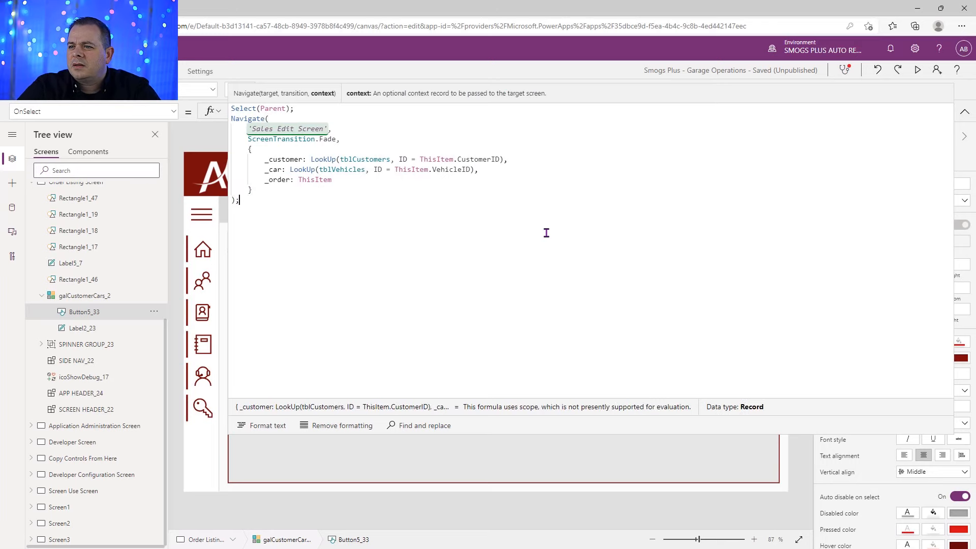
click(964, 112)
click(414, 268)
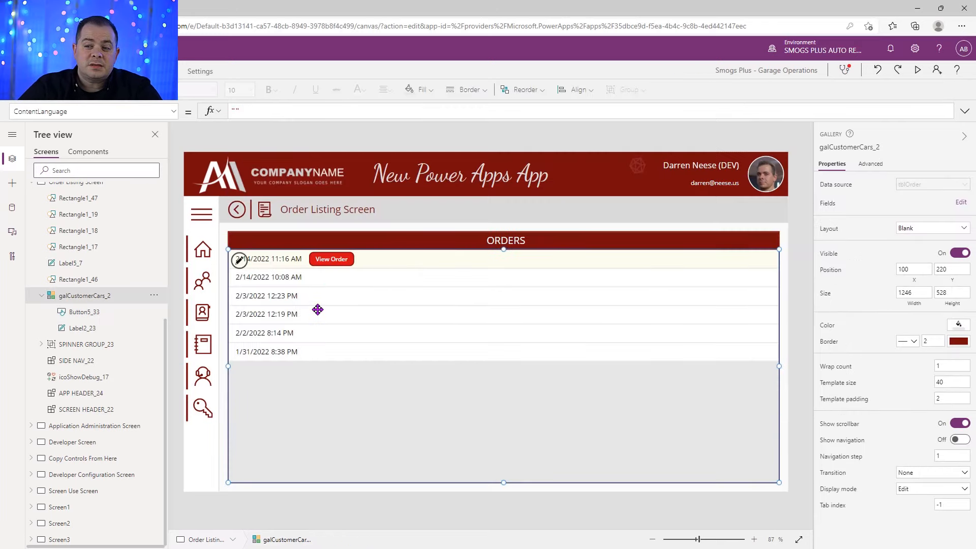
In the gallery's Items, replace the VehicleID = galCustomerCars.Selected.ID condition with true.
click(834, 188)
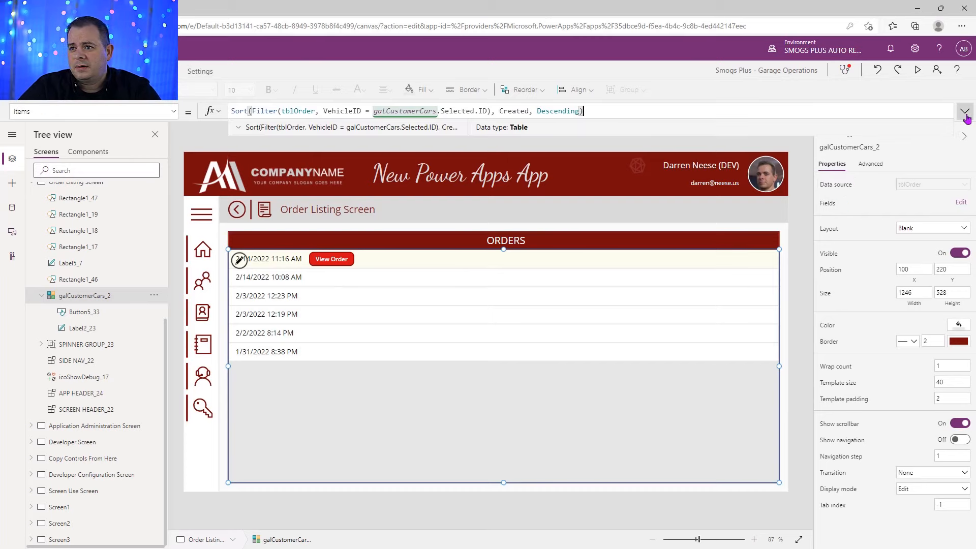
click(324, 112)
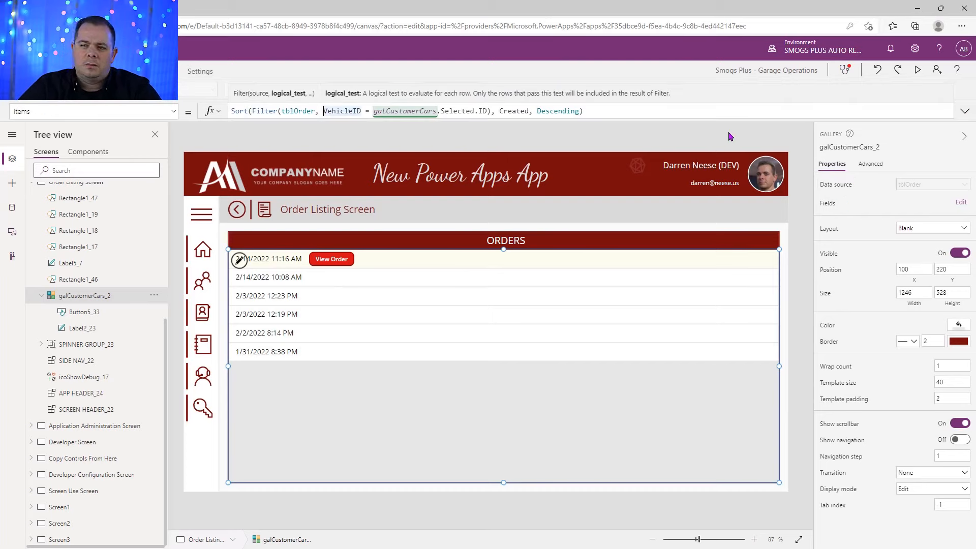
key(ctrl+shift+Right)
key(ctrl+shift+Right)
key(ctrl+shift+Right)
key(ctrl+shift+Right)
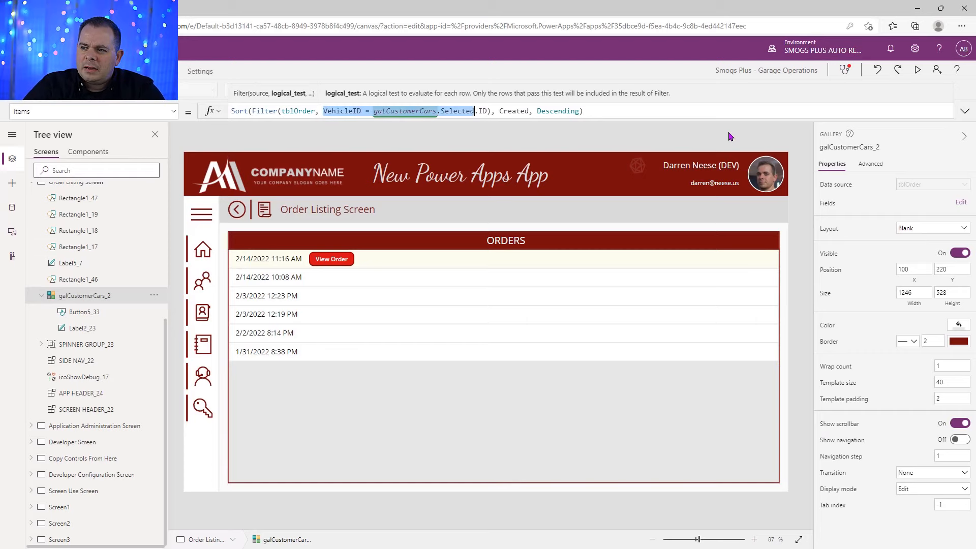
key(ctrl+shift+Right)
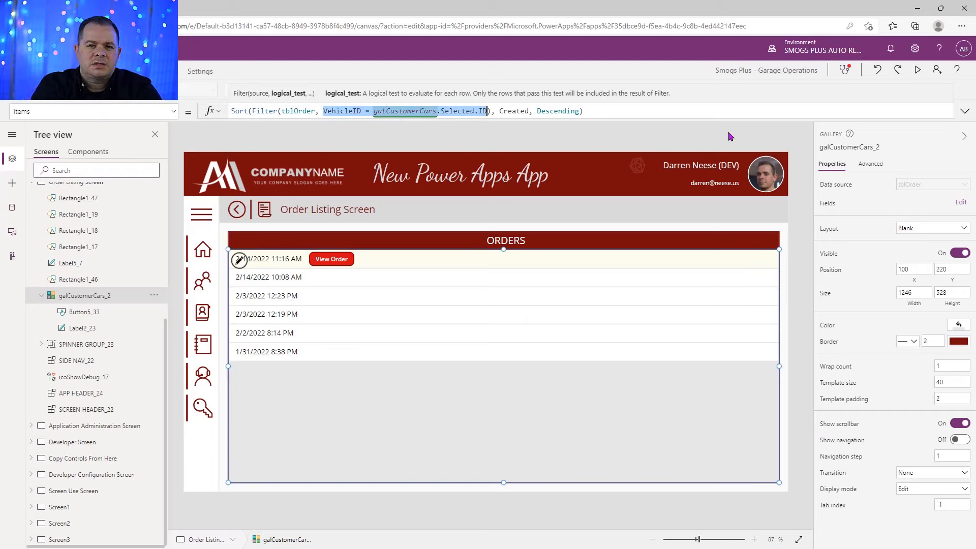
text(true)
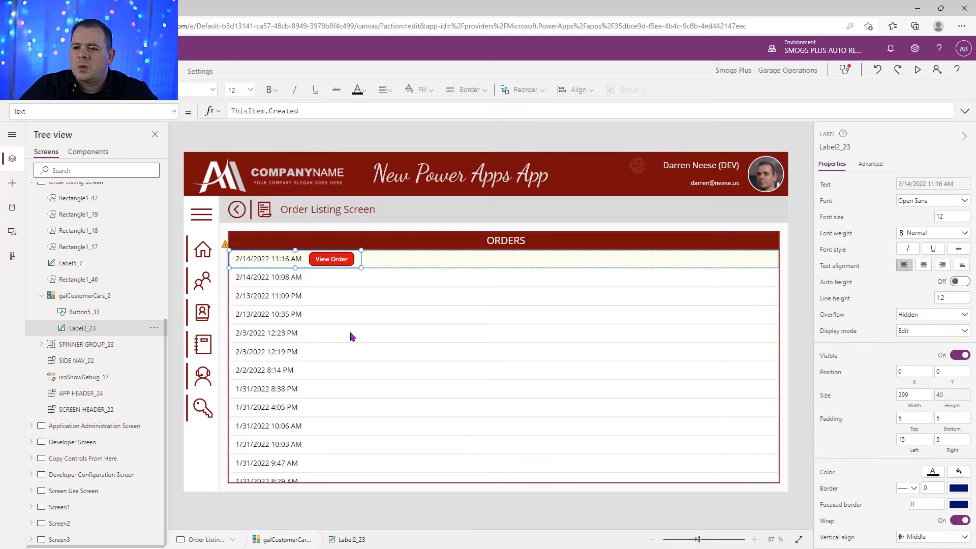
click(351, 337)
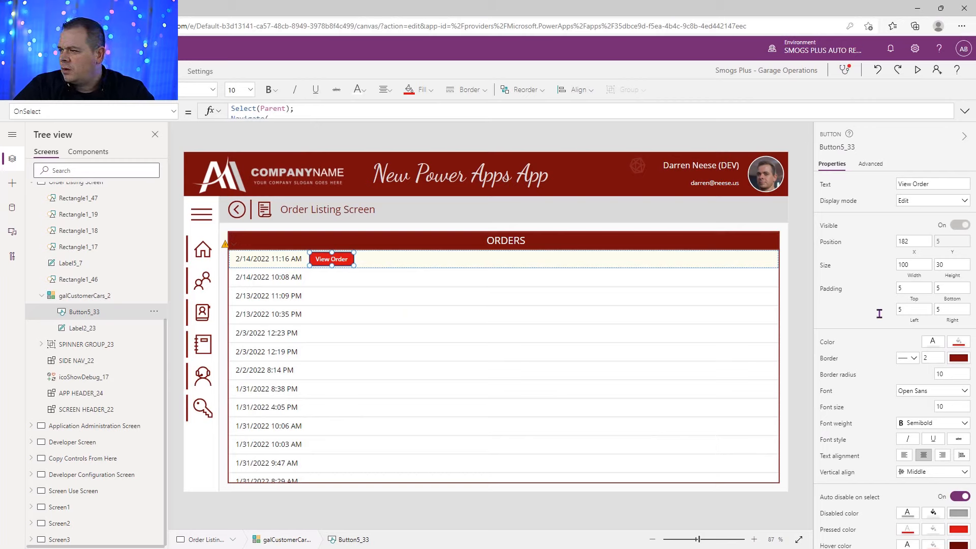
Change the View Order button's X from 182 to Parent.TemplateWidth - Self.Width - 40.
click(829, 226)
click(830, 242)
drag(296, 114, 149, 117)
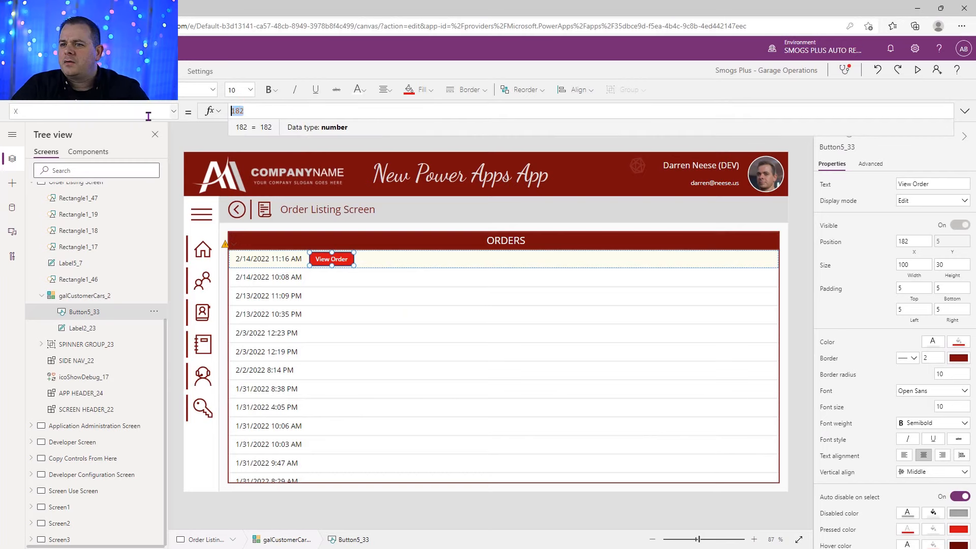
text(ThisItem.)
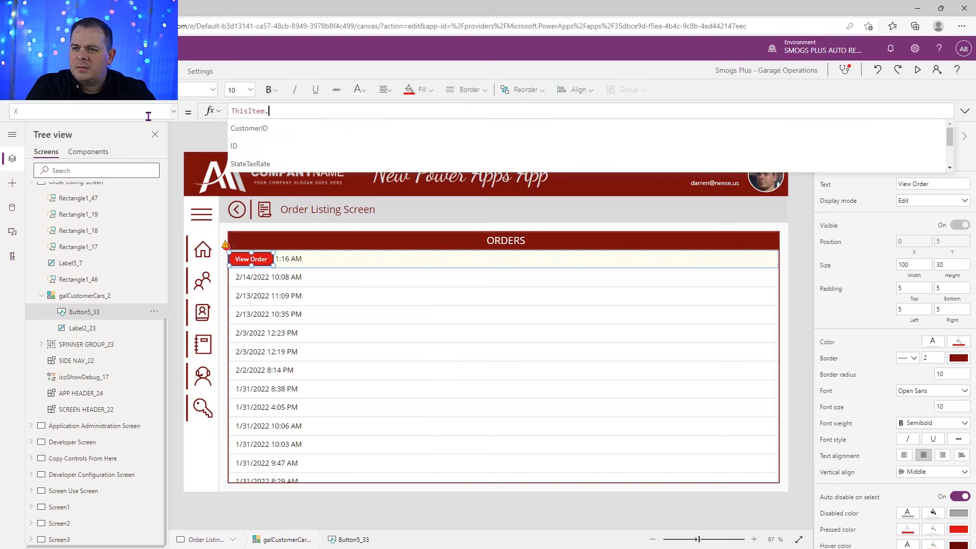
key(ctrl+a)
text(Parent.TemplateWi)
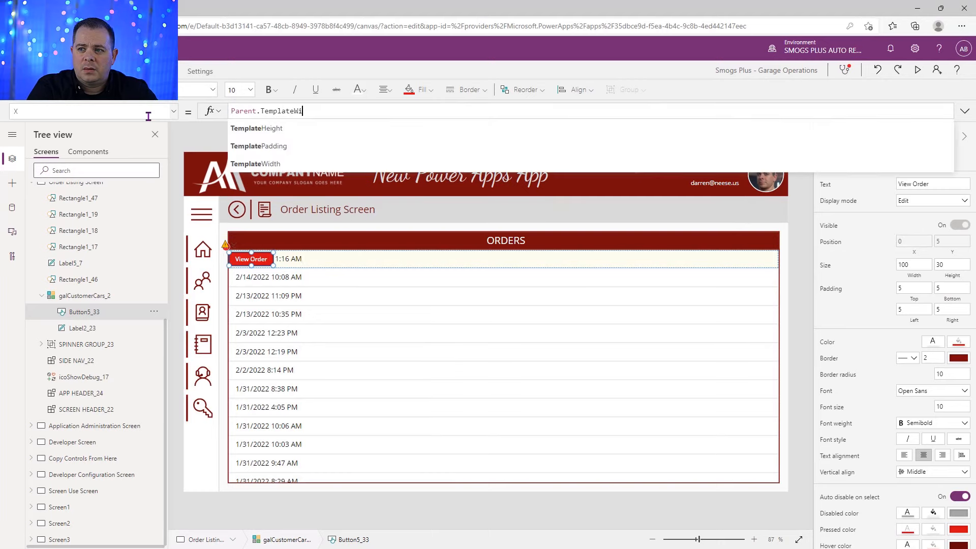
key(Tab)
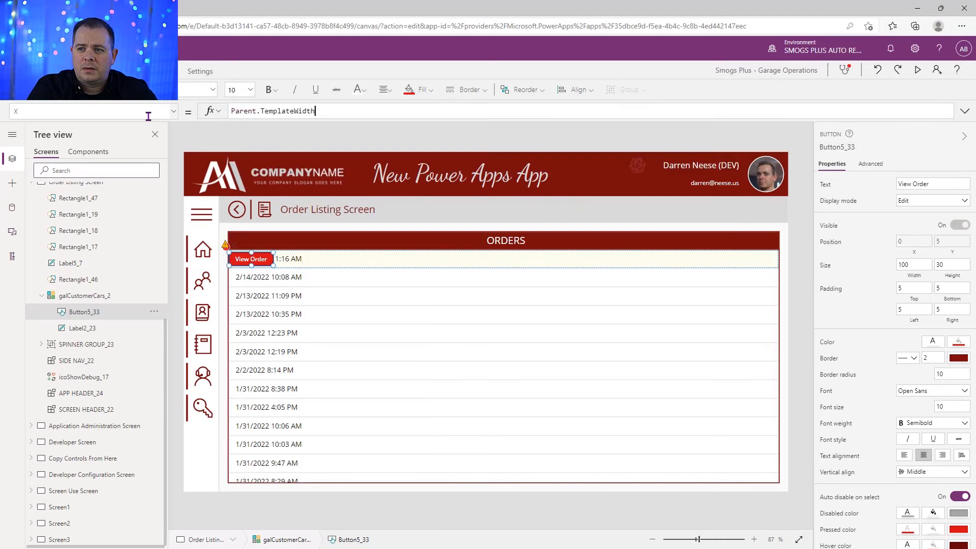
text(- Self.W)
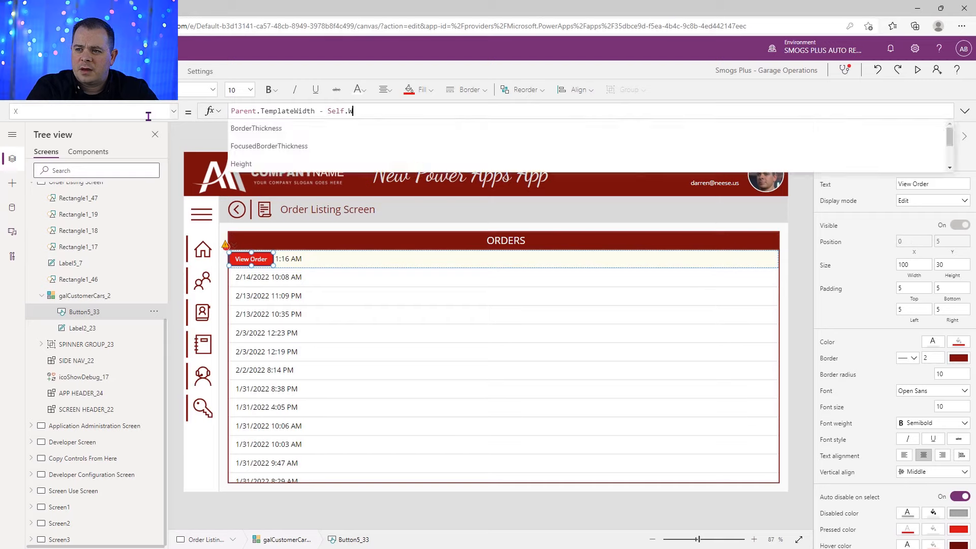
text(idth - 40)
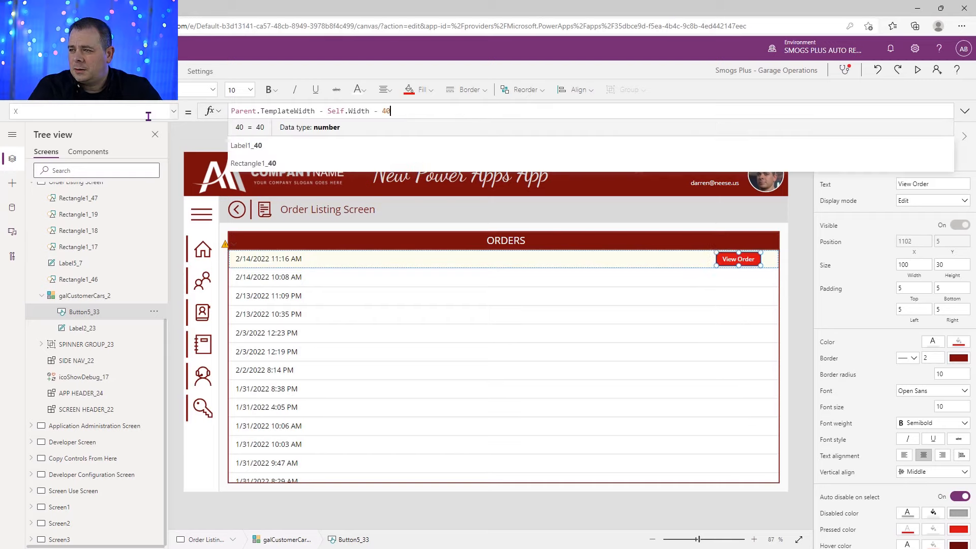
click(274, 264)
click(274, 264)
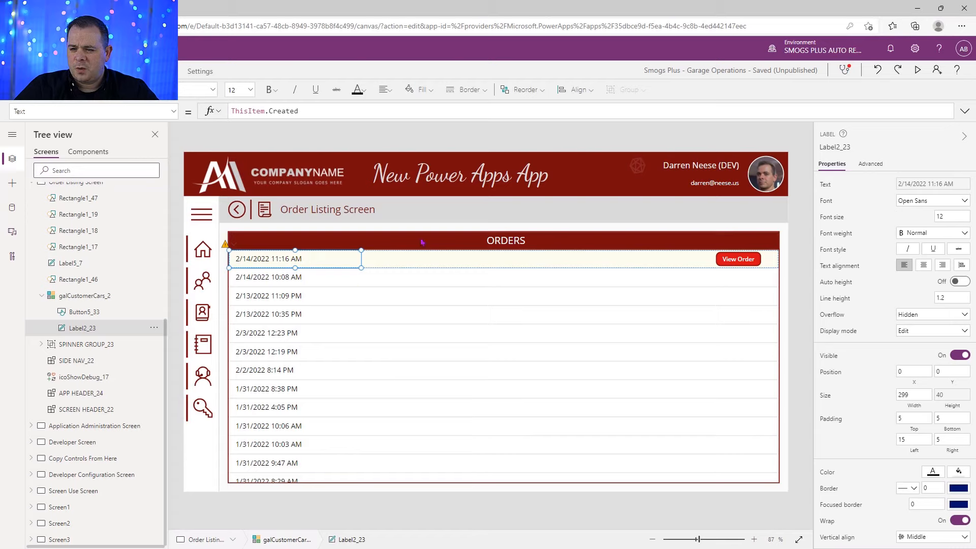
Give the header label a width of 200 and change its text to CREATED.
click(508, 241)
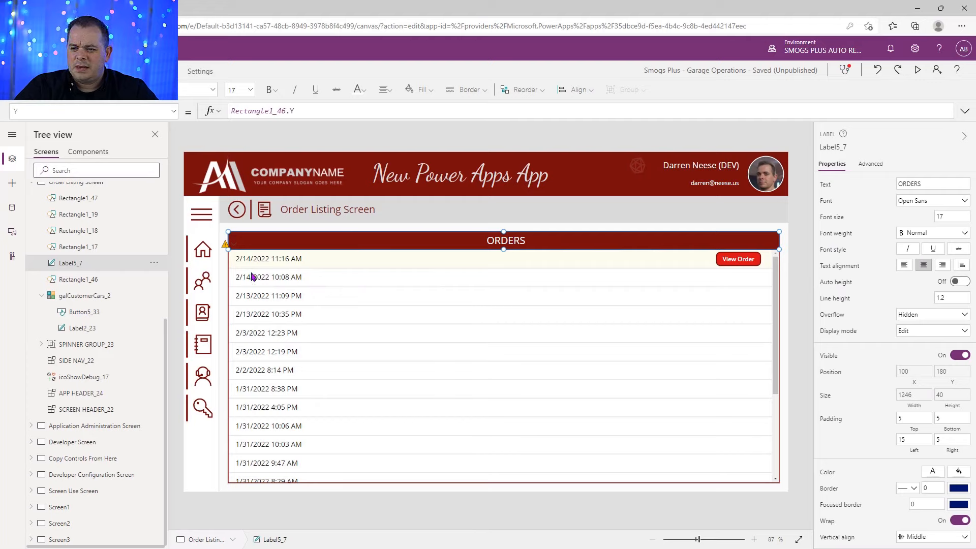
click(914, 395)
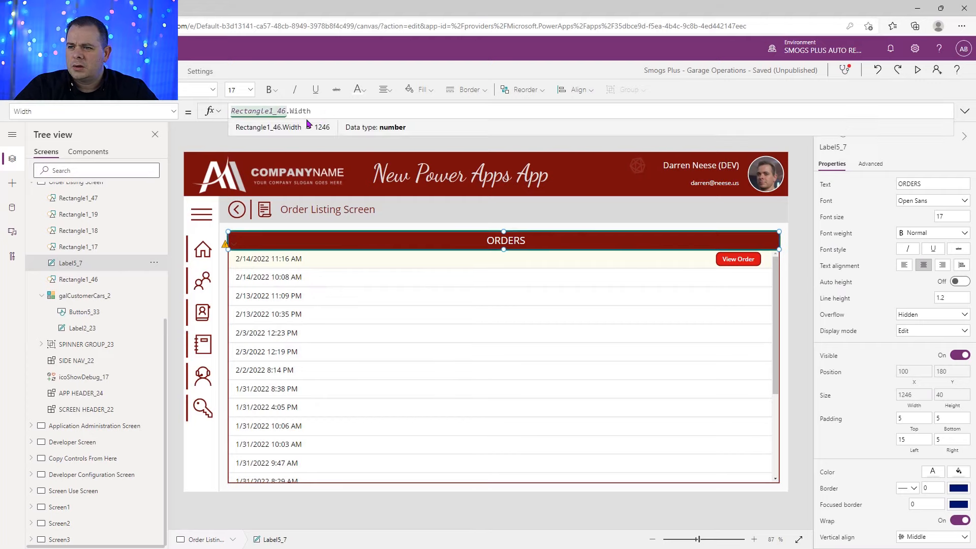
drag(328, 114, 203, 118)
text(250)
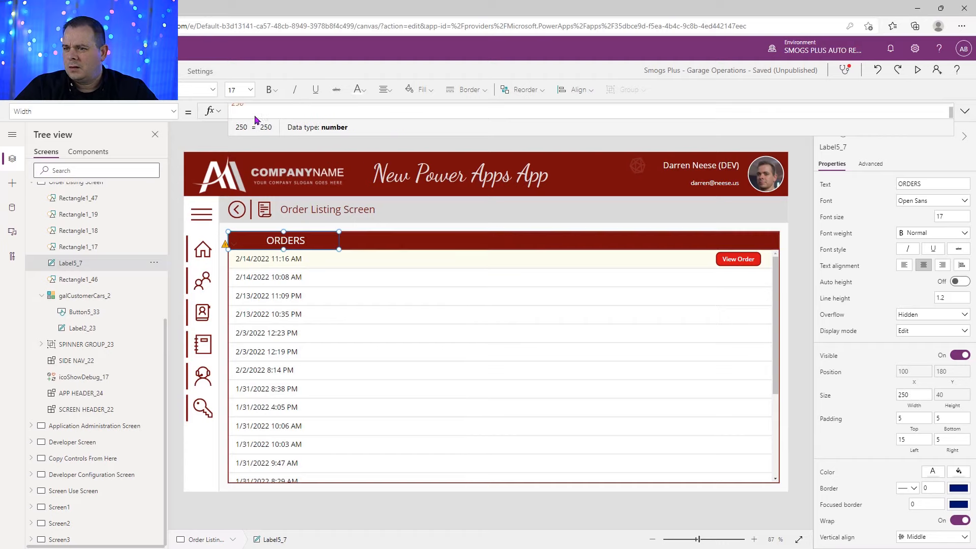
key(BackSpace)
key(BackSpace)
key(BackSpace)
text(00)
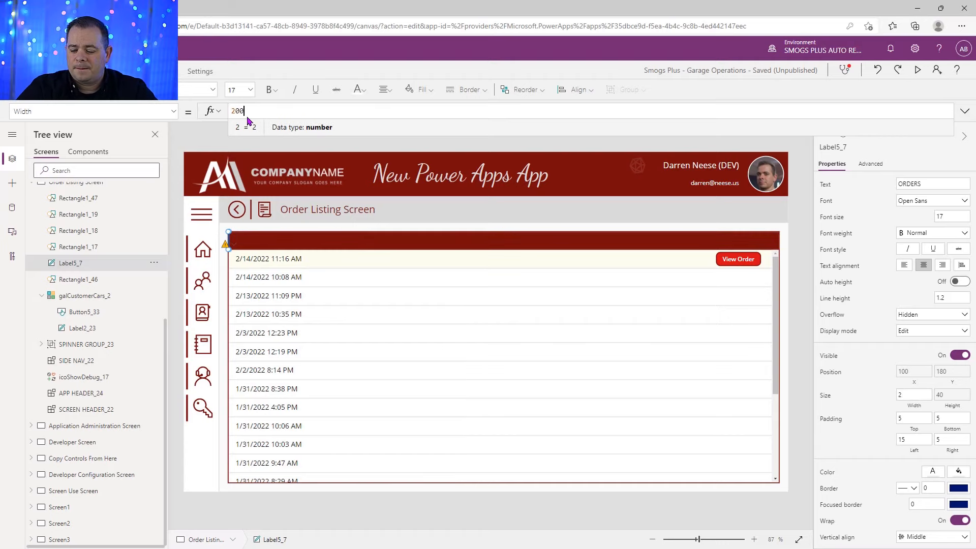
click(933, 184)
text(CREA)
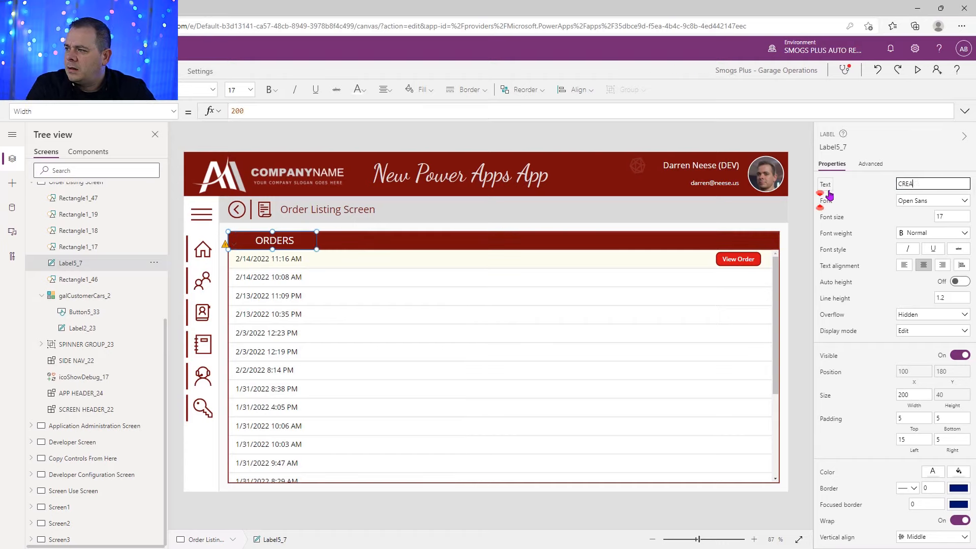
text(TED)
click(833, 146)
key(ctrl+c)
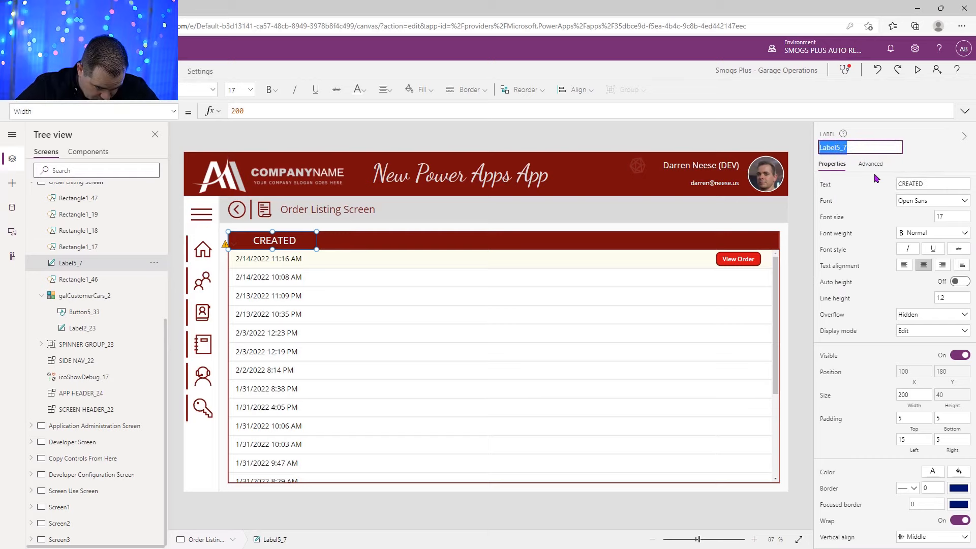
Set the first-row date label's X to Label5_7.X - Parent.X.
click(273, 262)
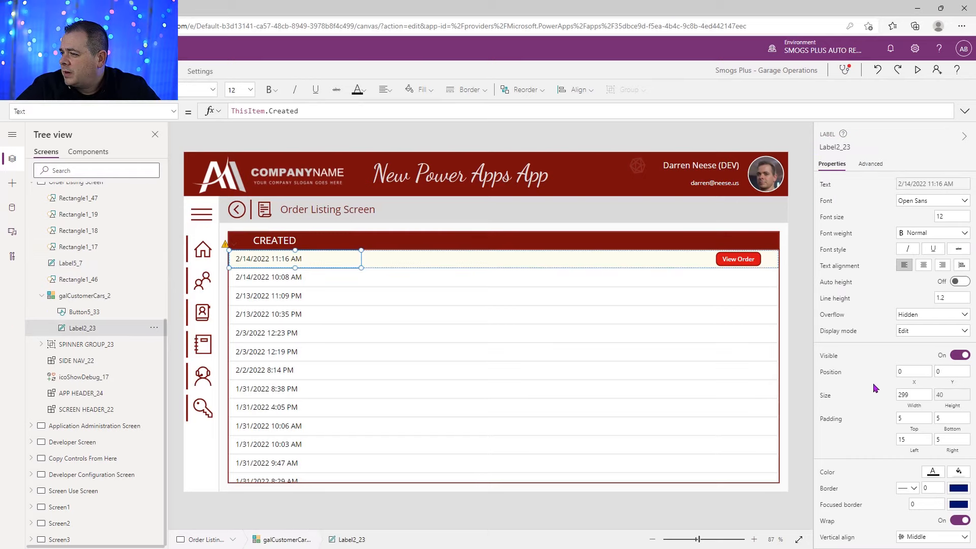
click(915, 382)
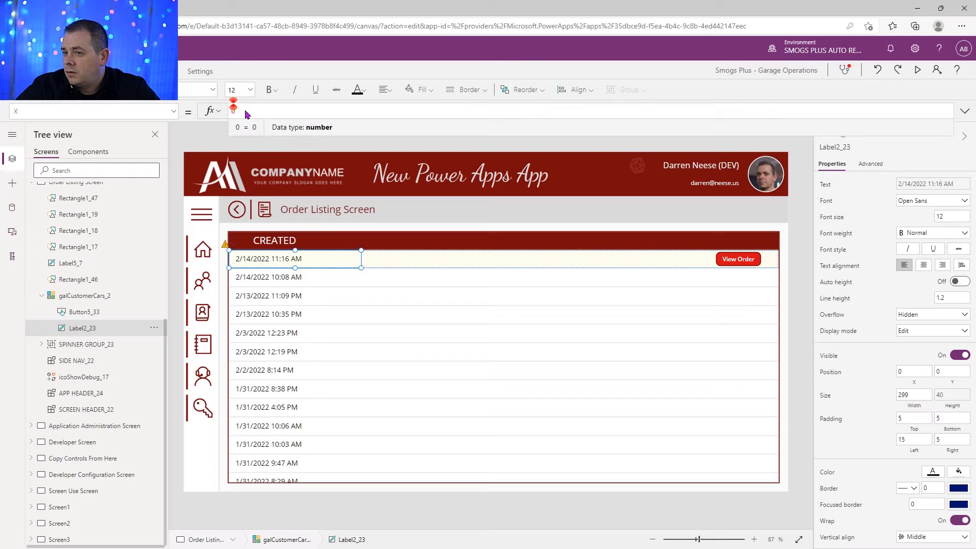
drag(246, 113, 205, 113)
key(ctrl+v)
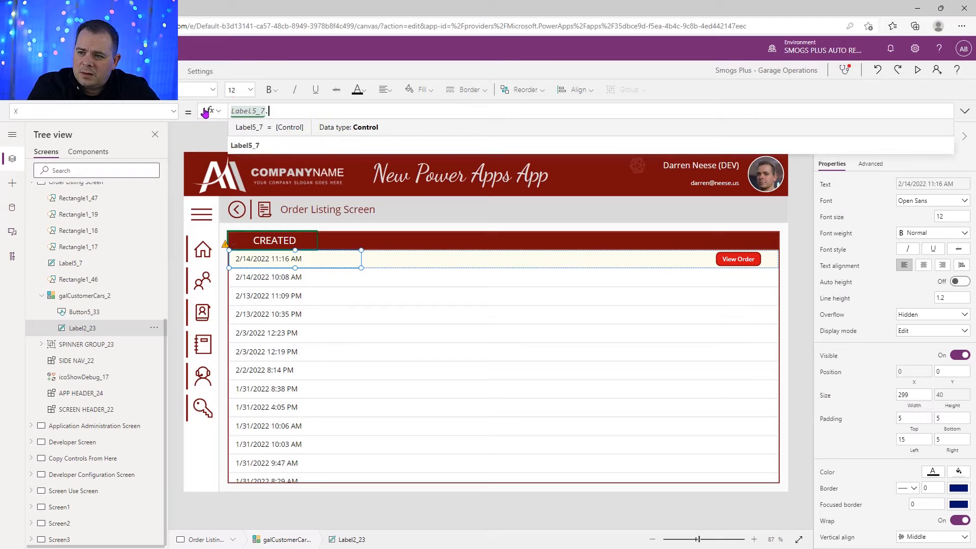
text(.x)
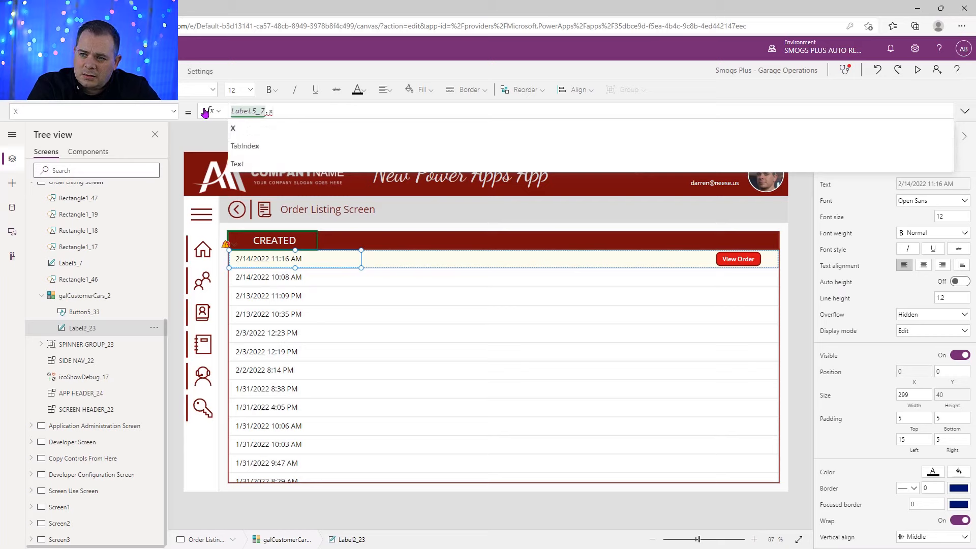
key(Tab)
text(- )
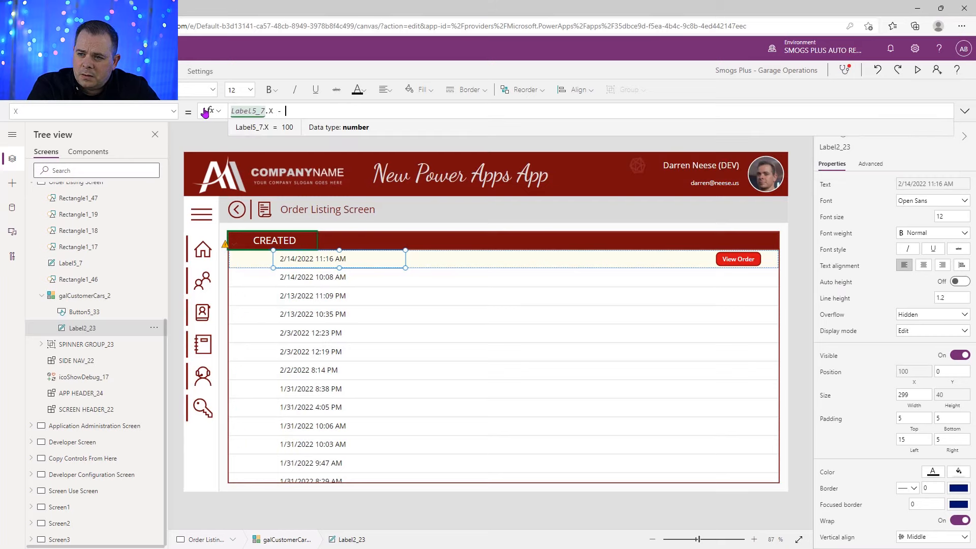
text(pAR)
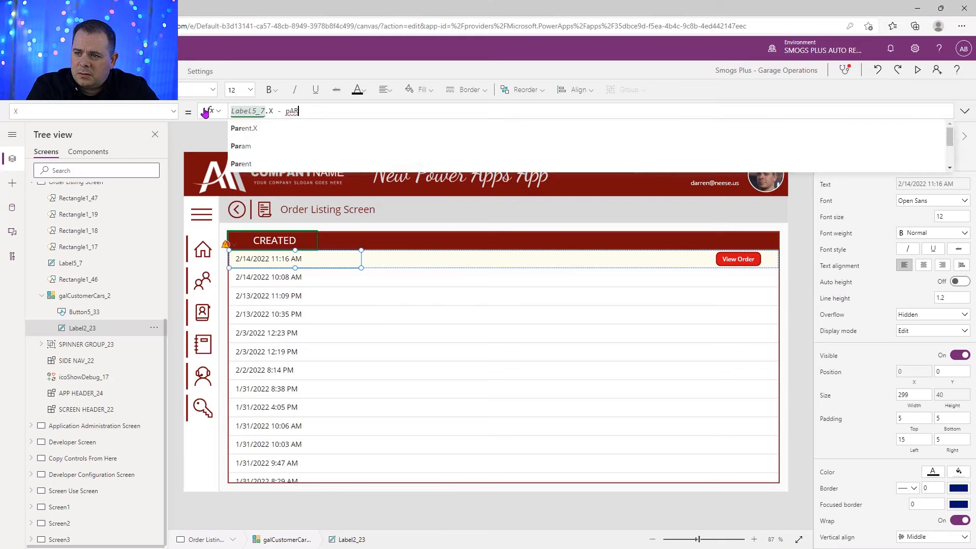
key(Tab)
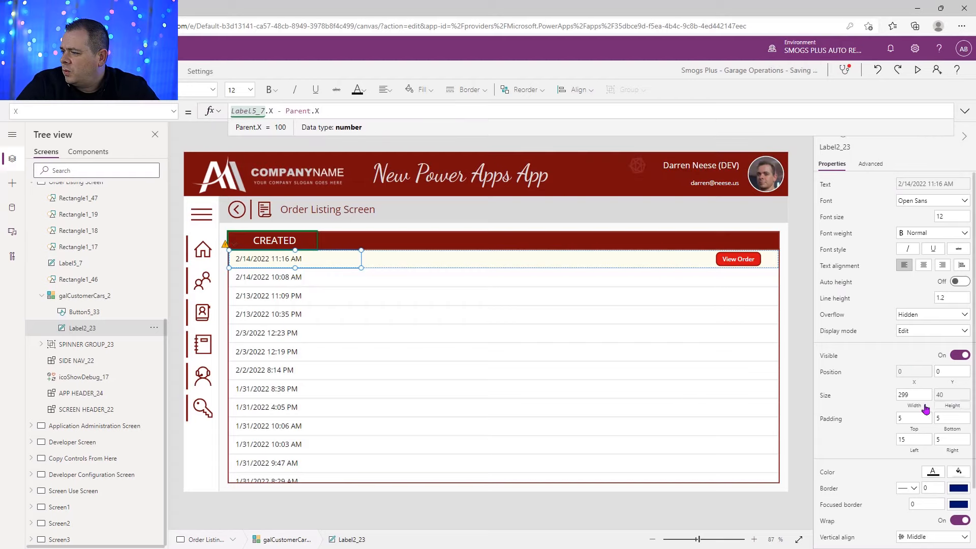
Make the date label Label5_7.Width wide, right-aligned, with right padding 20.
click(924, 406)
drag(258, 115, 197, 113)
key(ctrl+v)
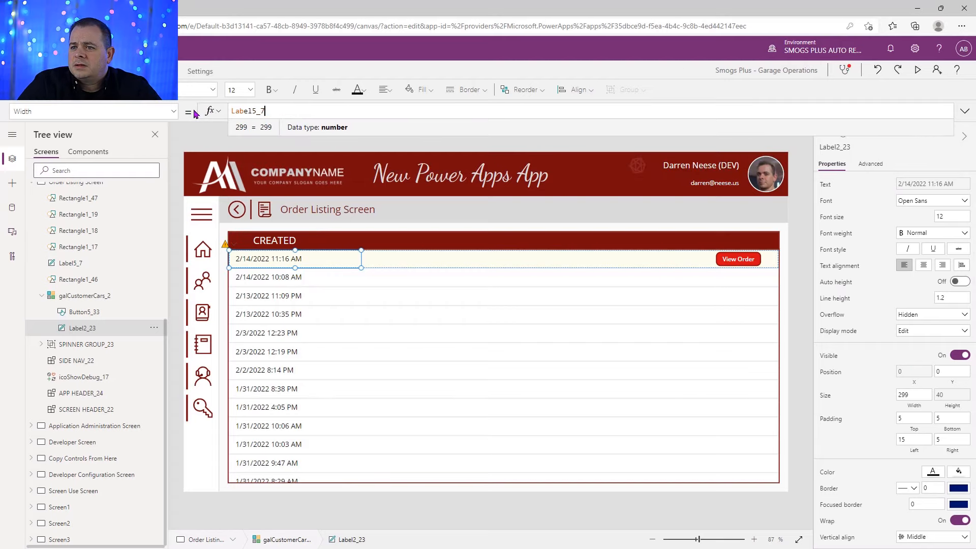
text(.Width)
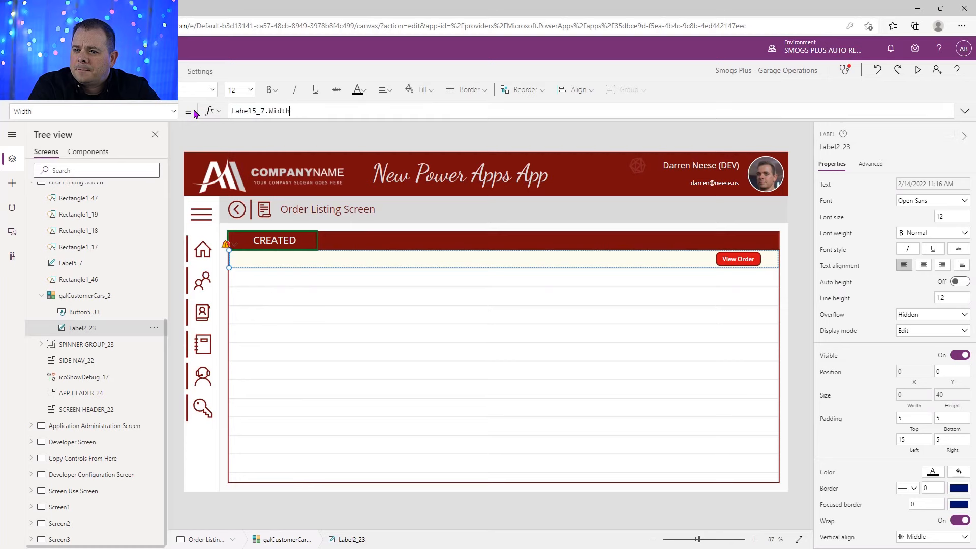
click(943, 266)
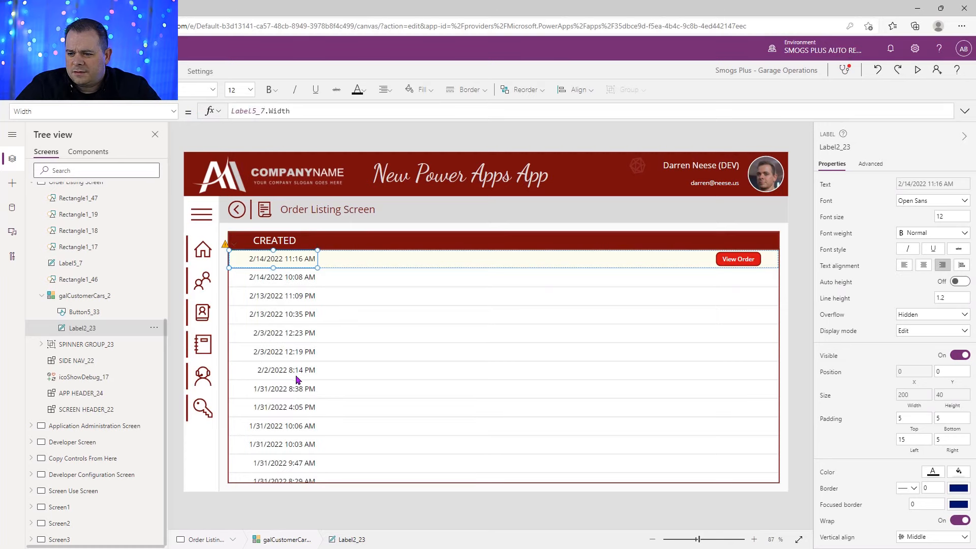
click(950, 440)
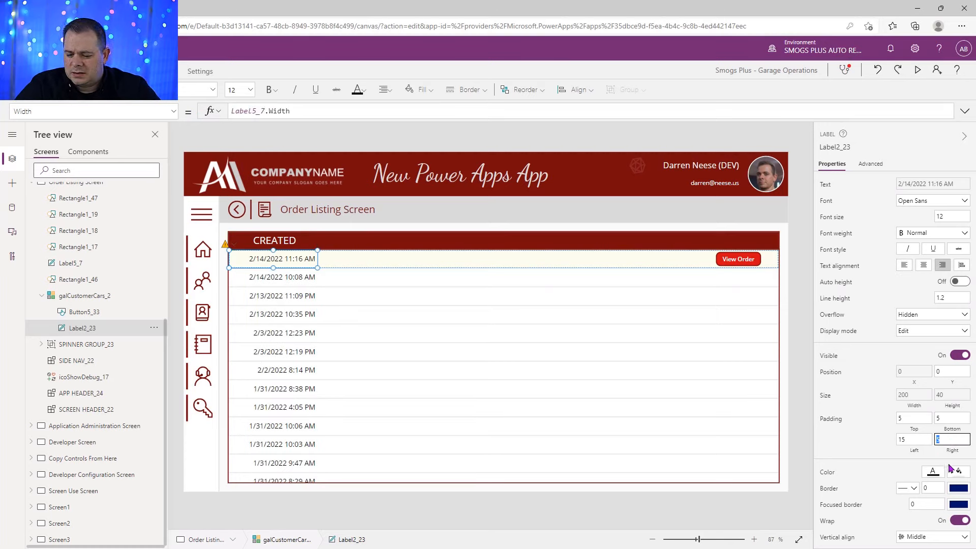
text(15)
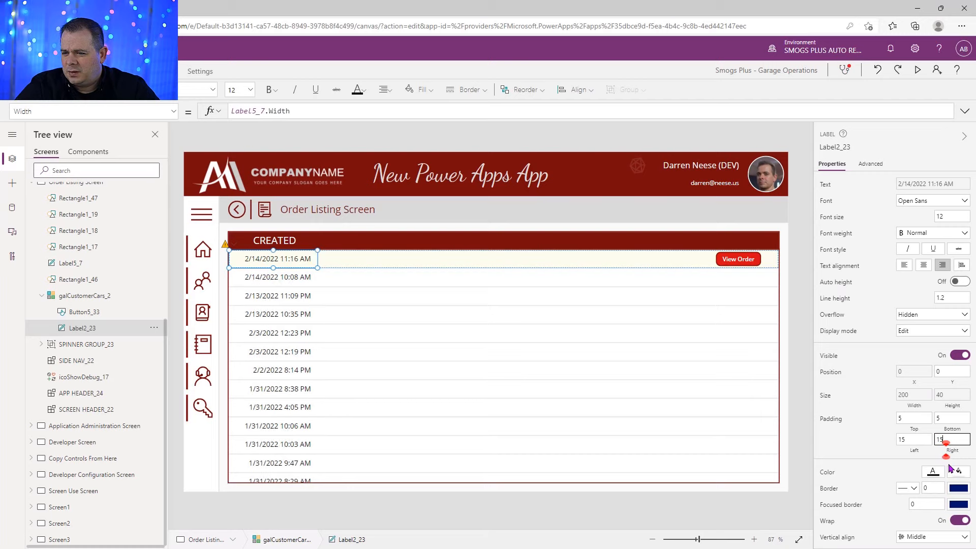
key(ctrl+a)
text(20)
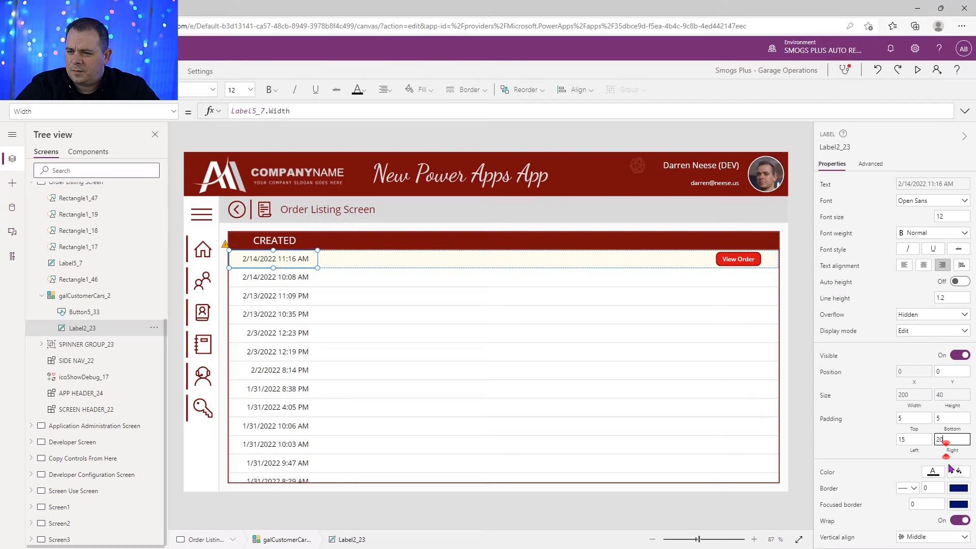
click(824, 185)
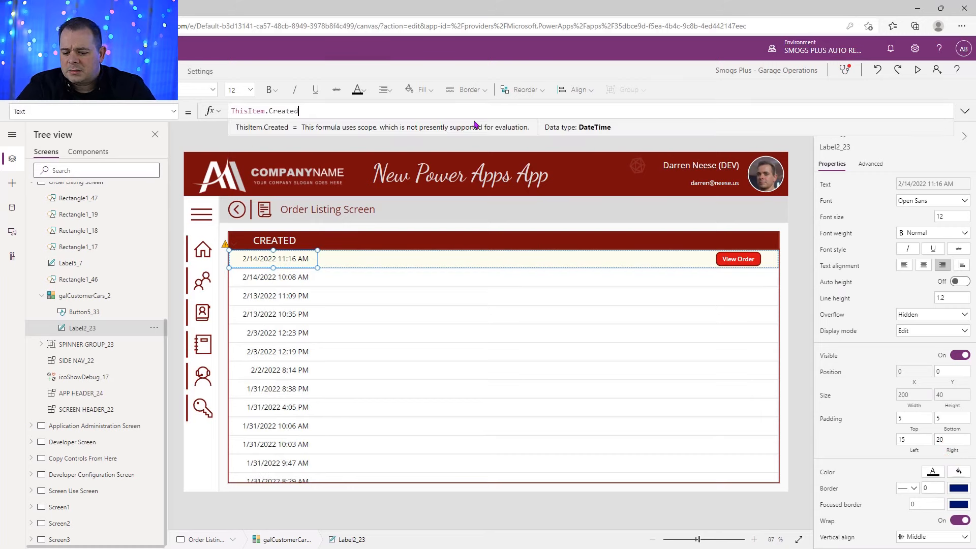
Format the date label's Text as Text(ThisItem.Created, "mm/dd/yy hh:mm am/pm").
key(Home)
text(Text()
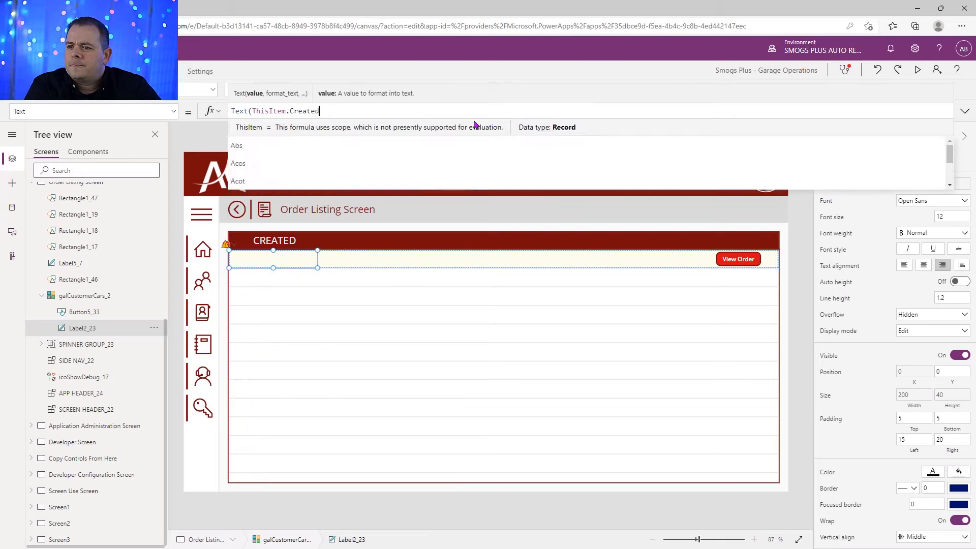
key(End)
text())
key(Left)
text(, "MM")
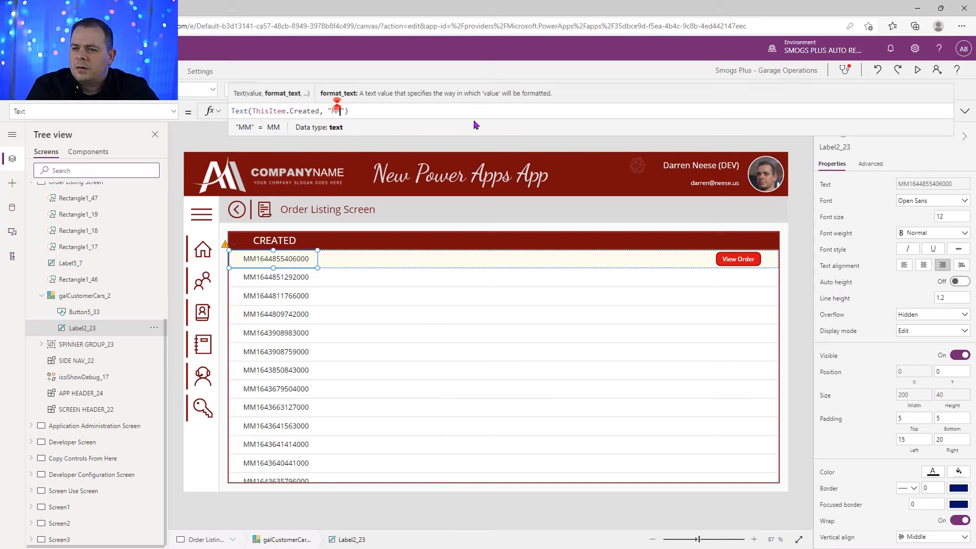
key(BackSpace)
key(BackSpace)
text(mm)
text(/dd/yy)
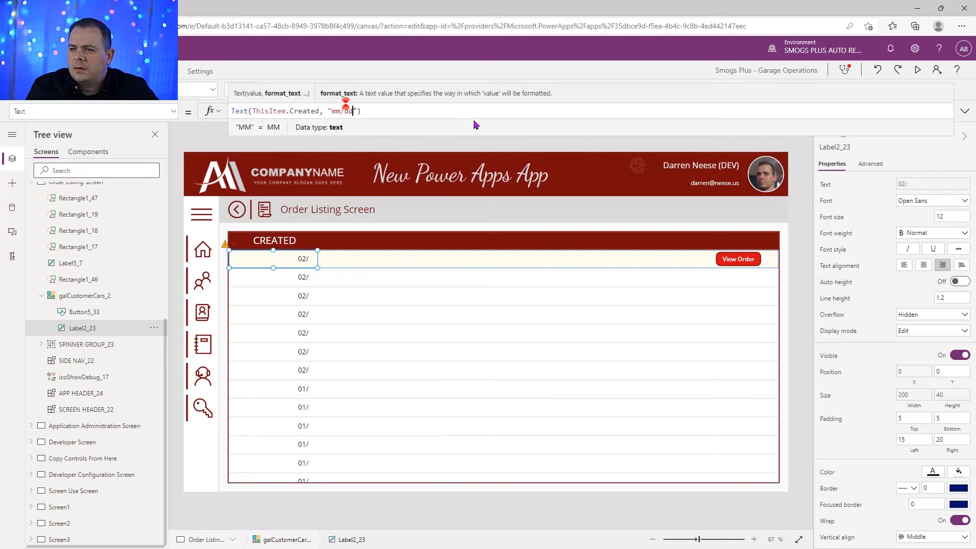
text( hh:mm)
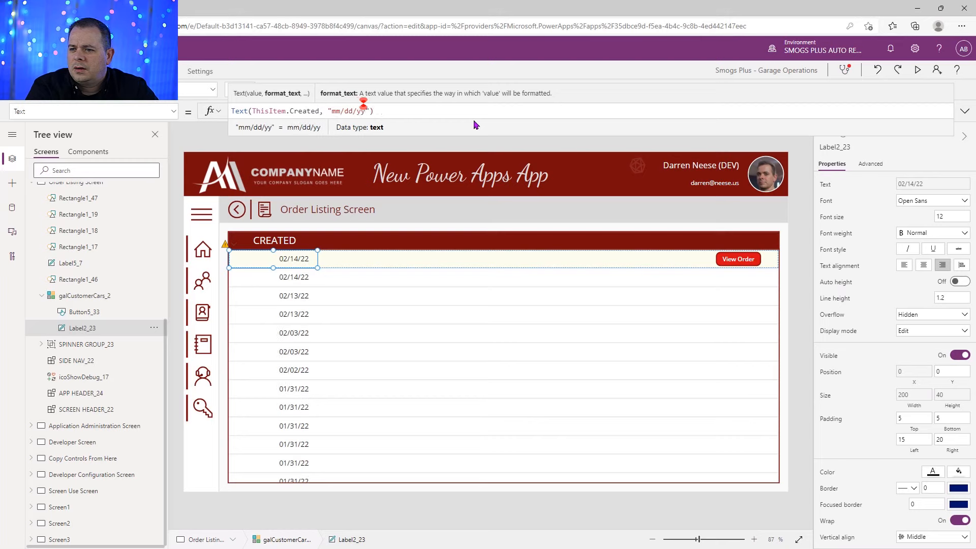
text( am/p)
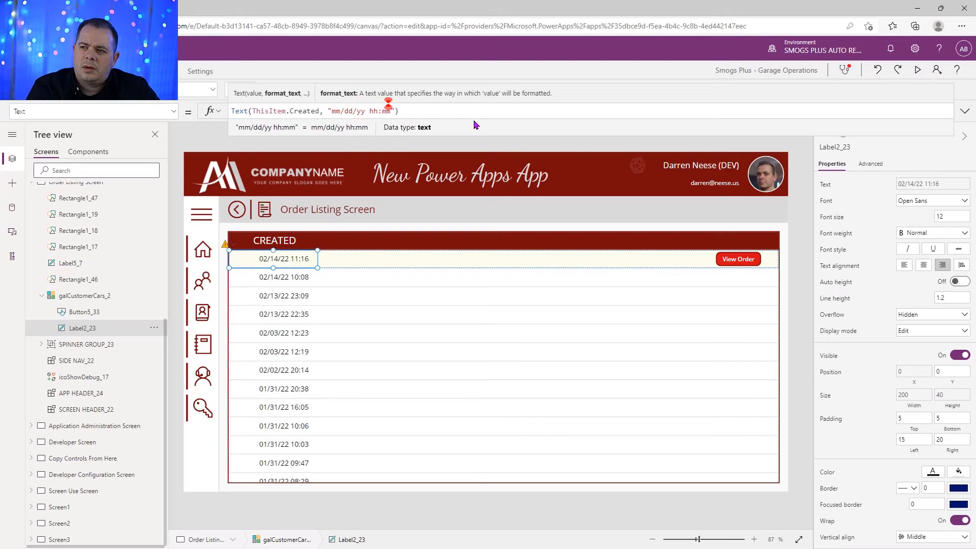
text(m)
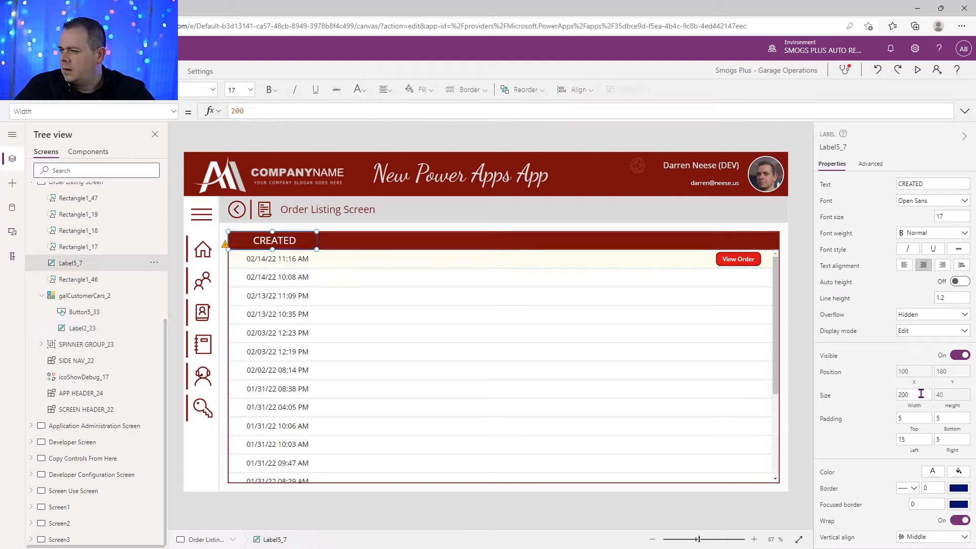
Set the CREATED header Label5_7 width to 180 and paste a copy of it.
drag(922, 395, 859, 397)
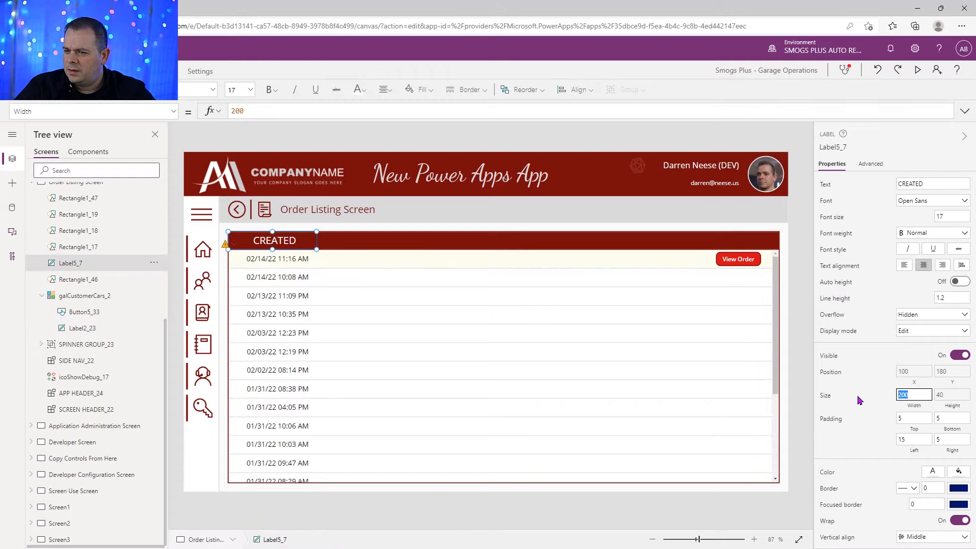
text(180)
click(904, 406)
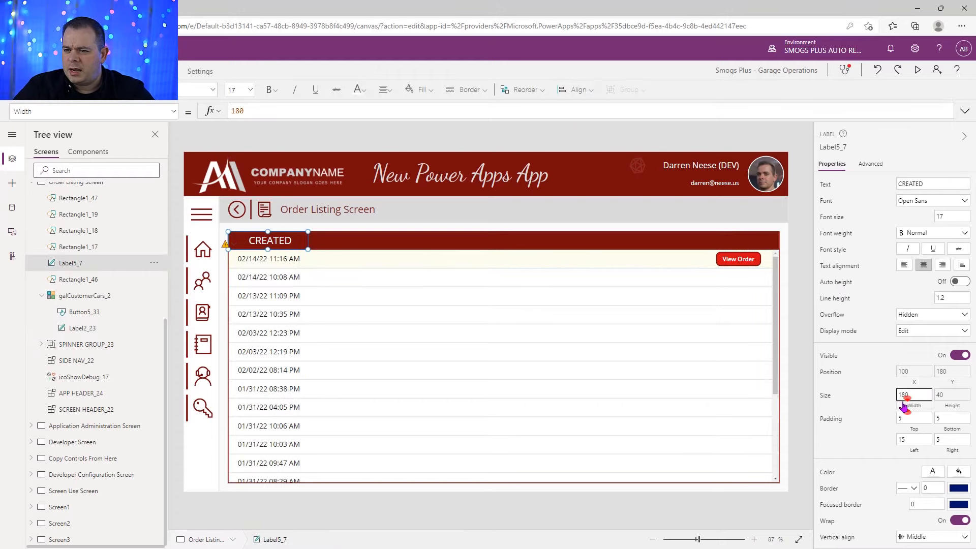
click(279, 263)
click(280, 243)
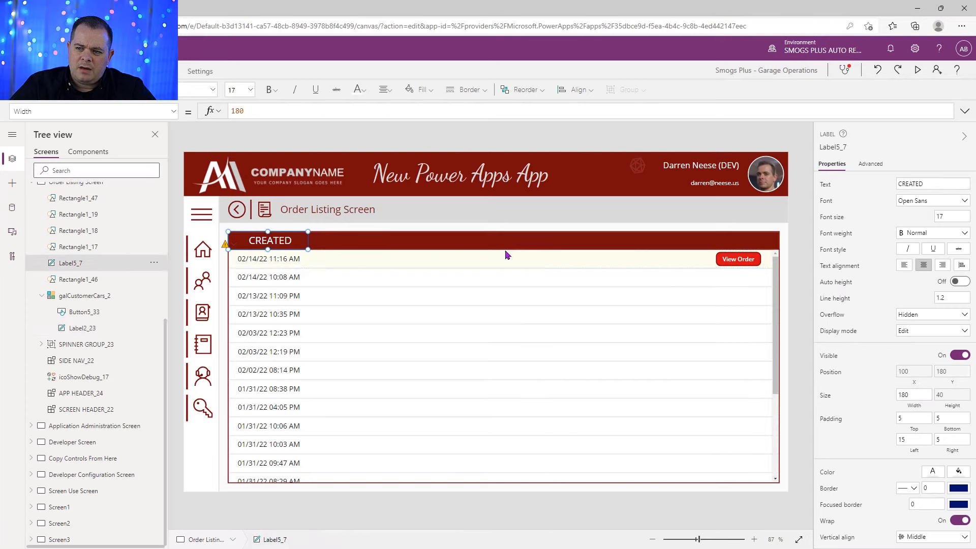
key(ctrl+c)
key(ctrl+v)
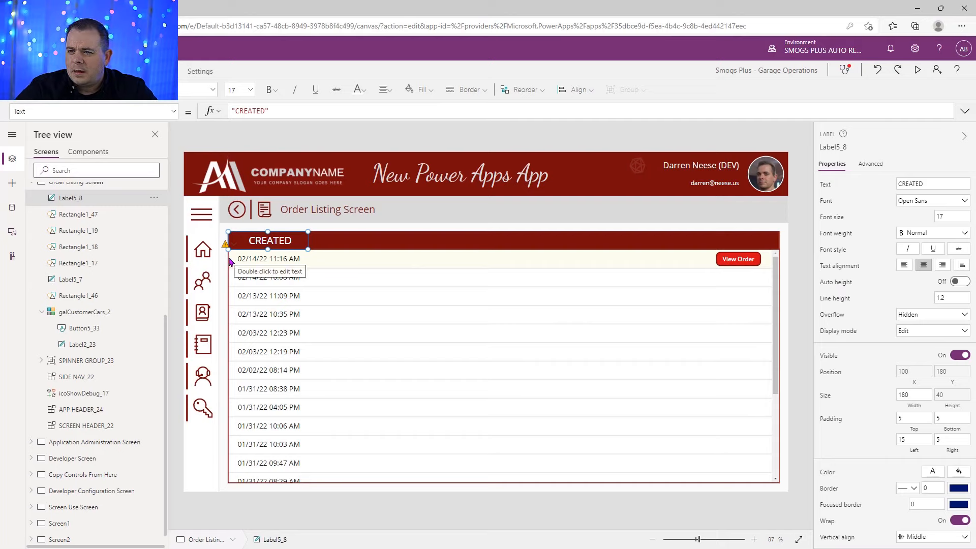
Set the copied header Label5_8's X to Label5_7.X + Label5_7.Width.
click(105, 281)
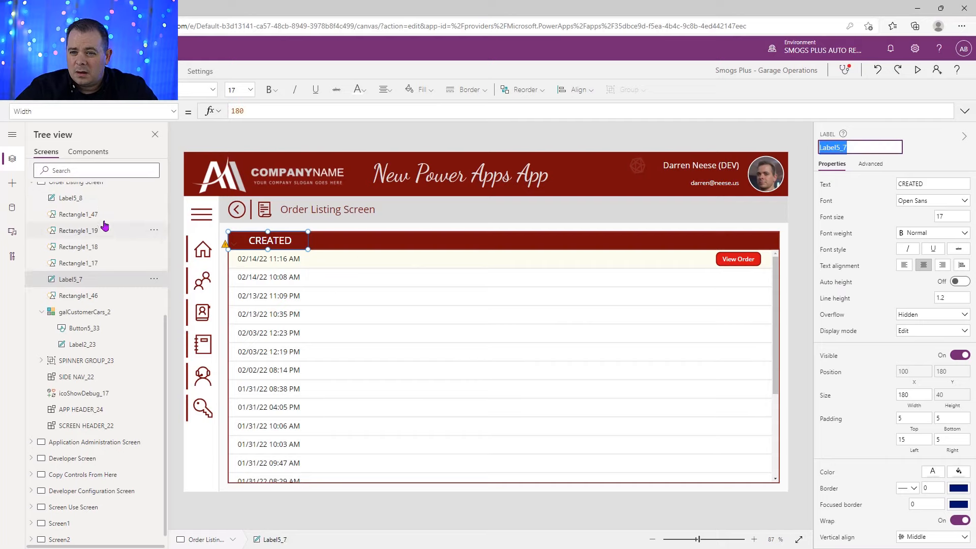
click(102, 198)
click(914, 373)
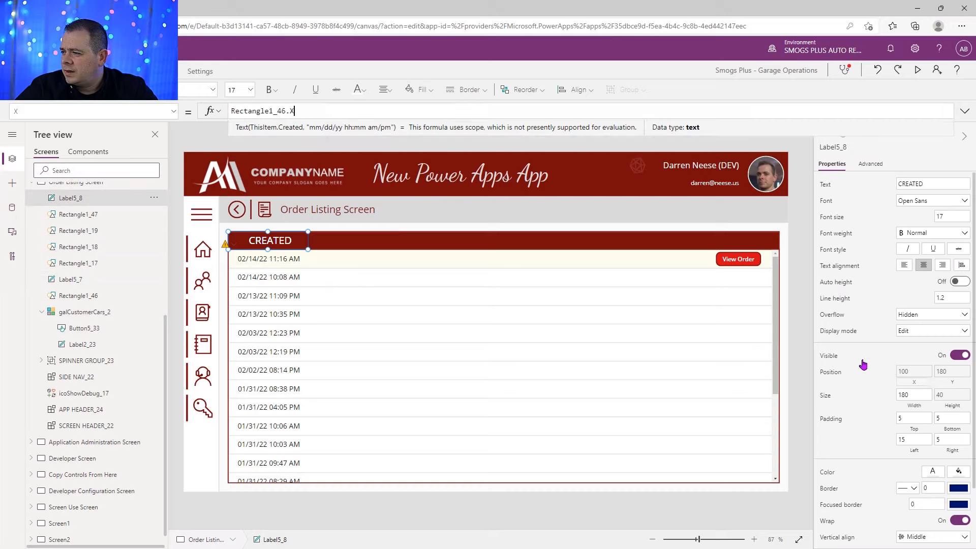
double_click(263, 112)
text(Label5_7)
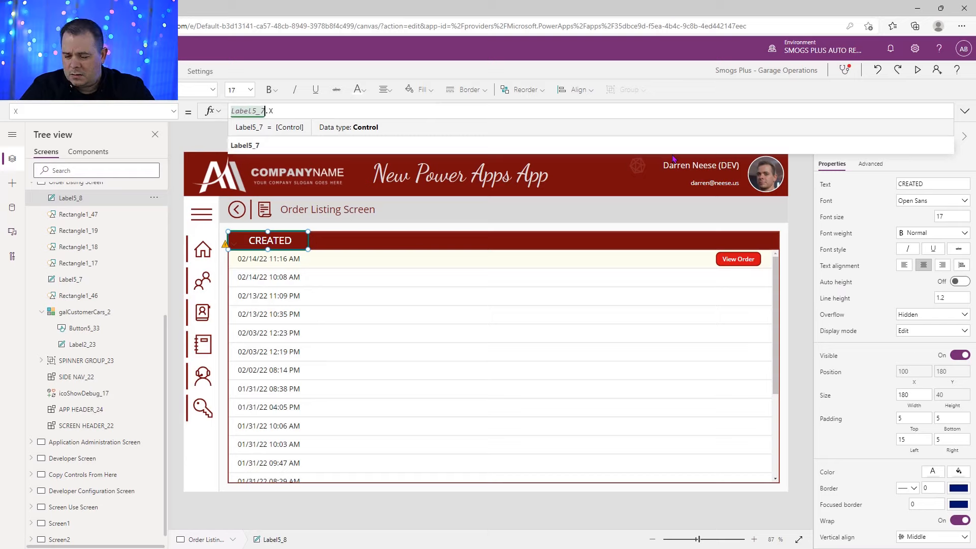
key(End)
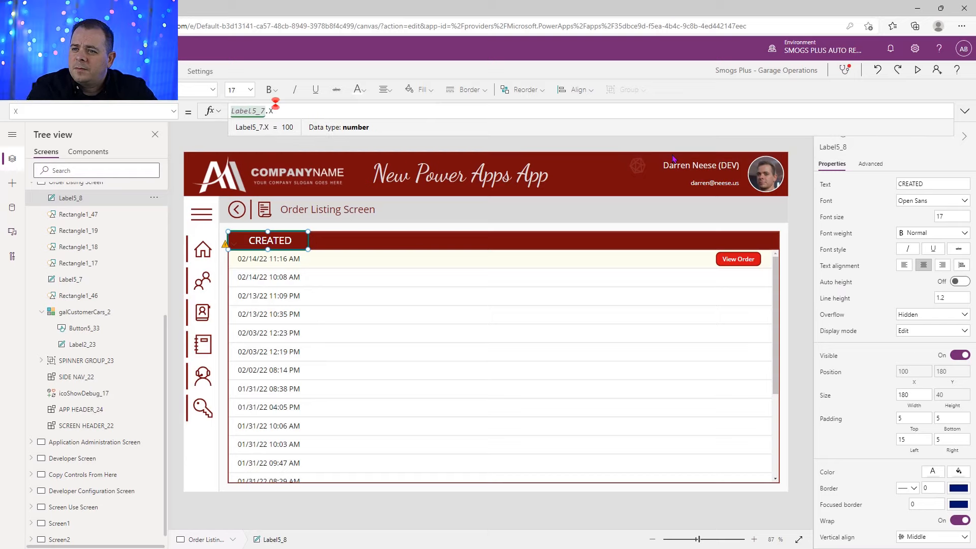
text(+ Label15_7.Width)
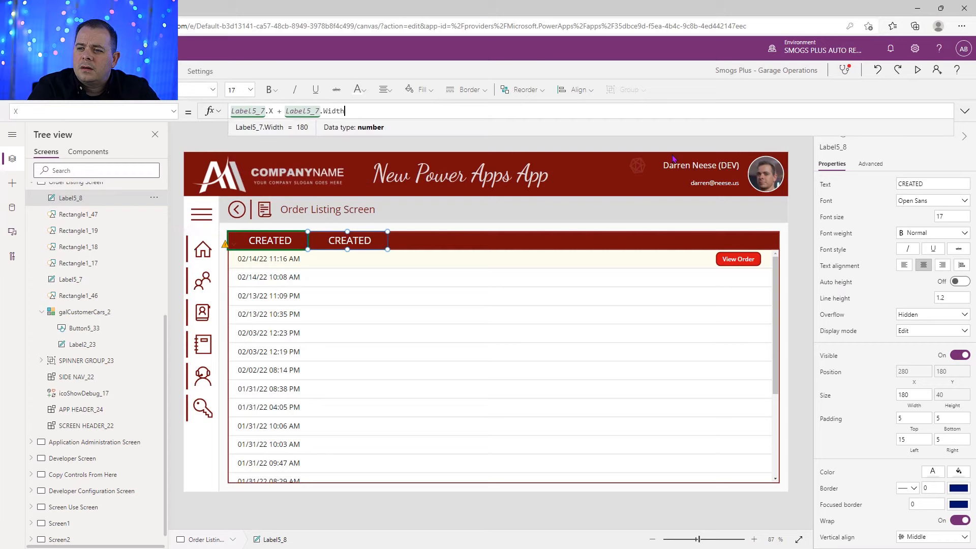
Duplicate the first-row date label to create a second date column.
click(262, 268)
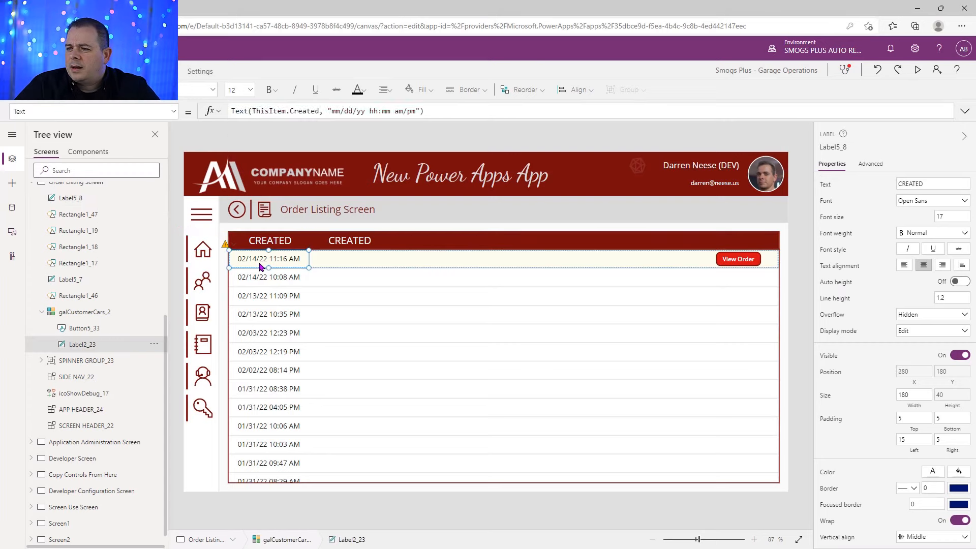
key(ctrl+v)
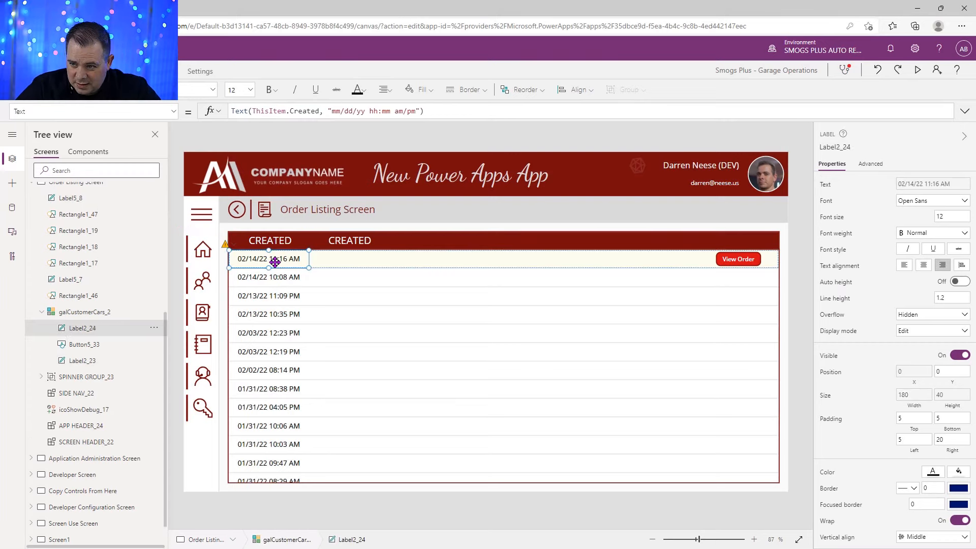
click(359, 247)
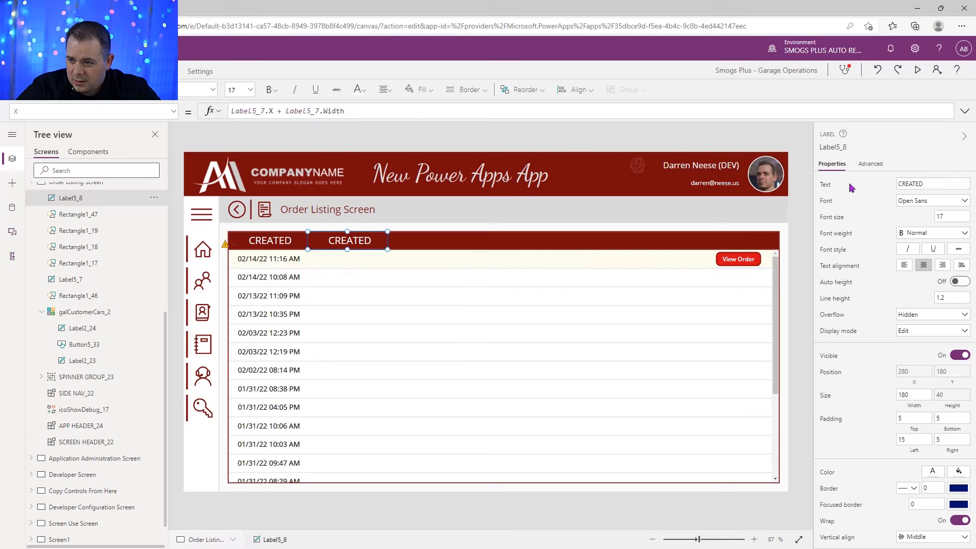
click(833, 147)
scroll(98, 318, up, 2)
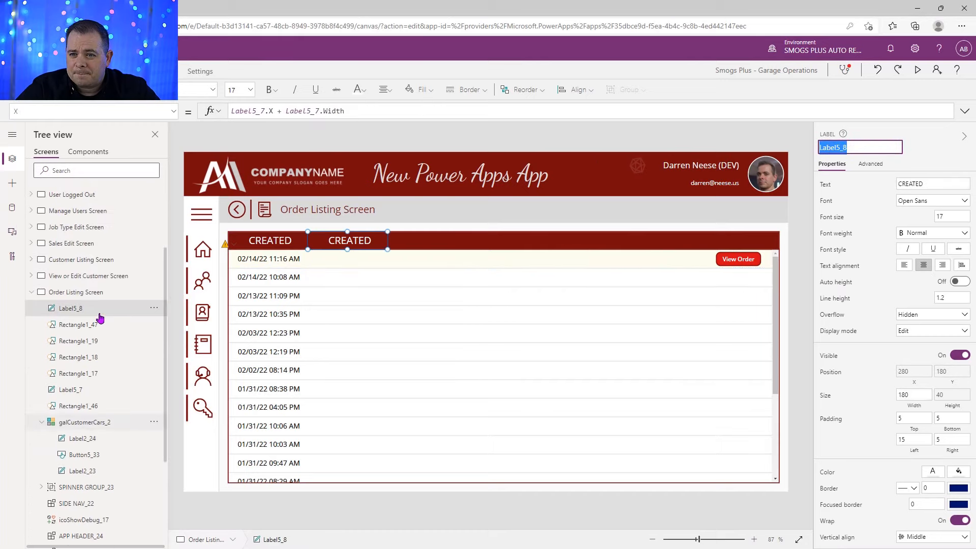
click(97, 328)
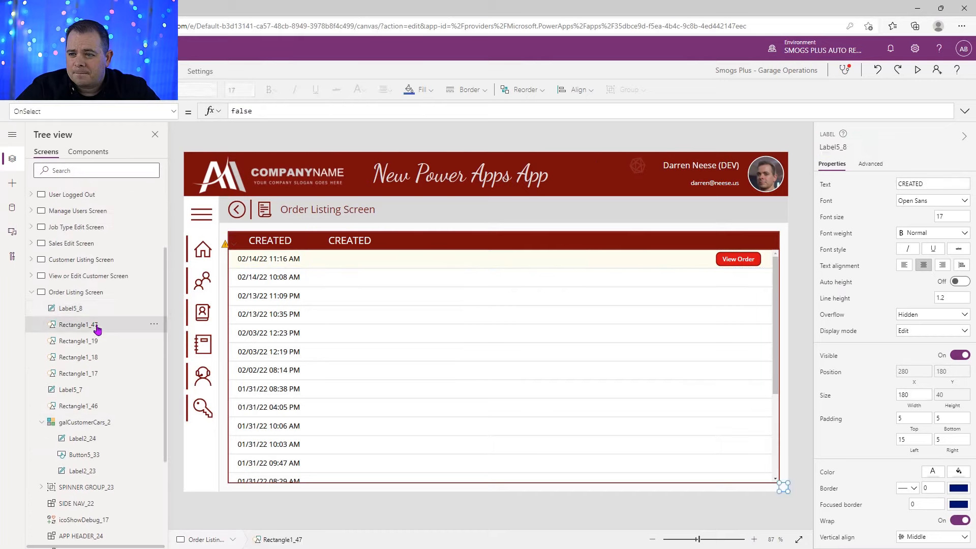
click(268, 261)
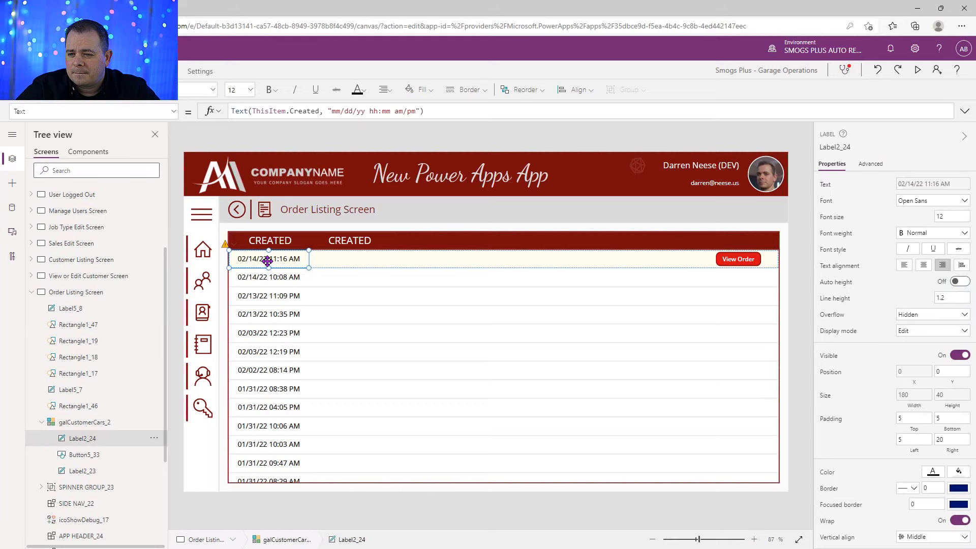
Set the copied date label's X to Label5_8.X - Parent.X and Width to Label5_8.Width.
click(914, 372)
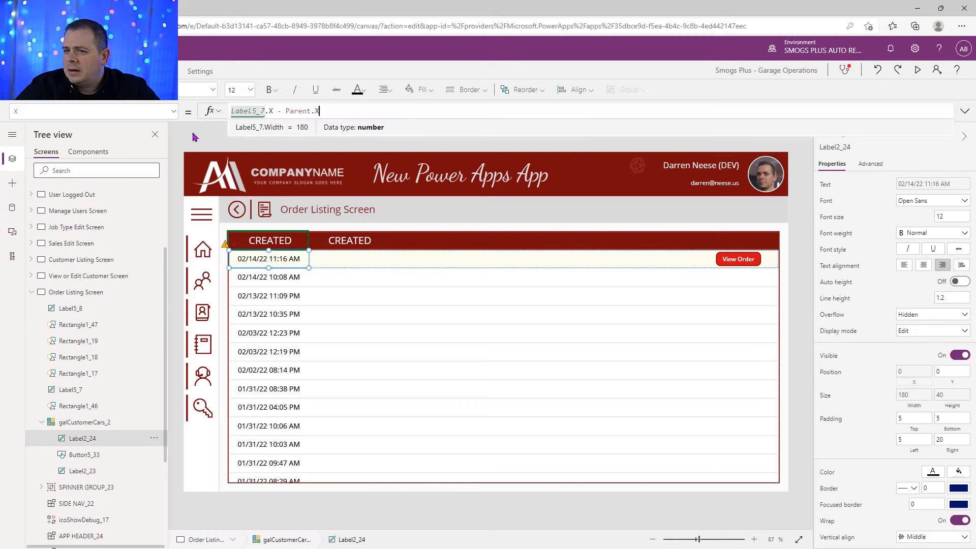
double_click(248, 110)
text(Label5_8)
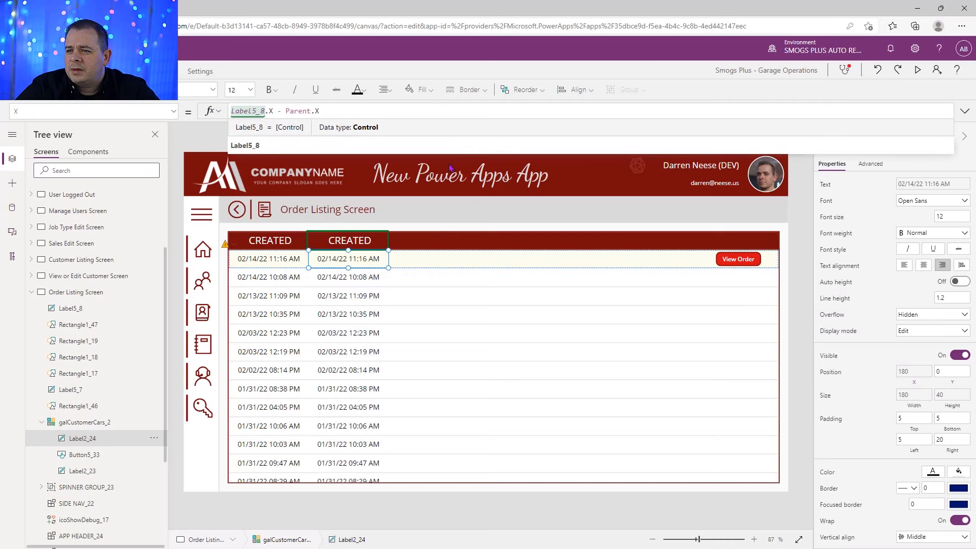
click(914, 395)
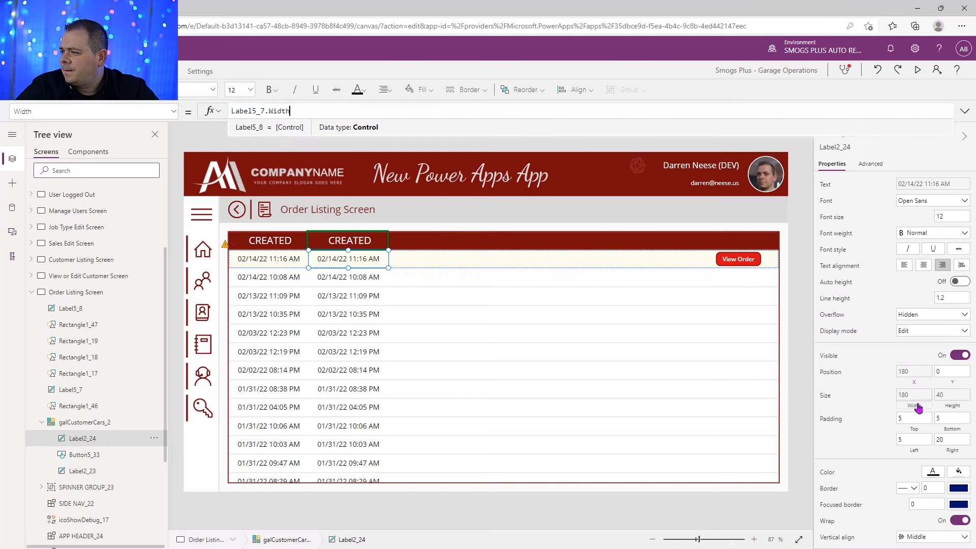
double_click(242, 111)
text(Label5_8)
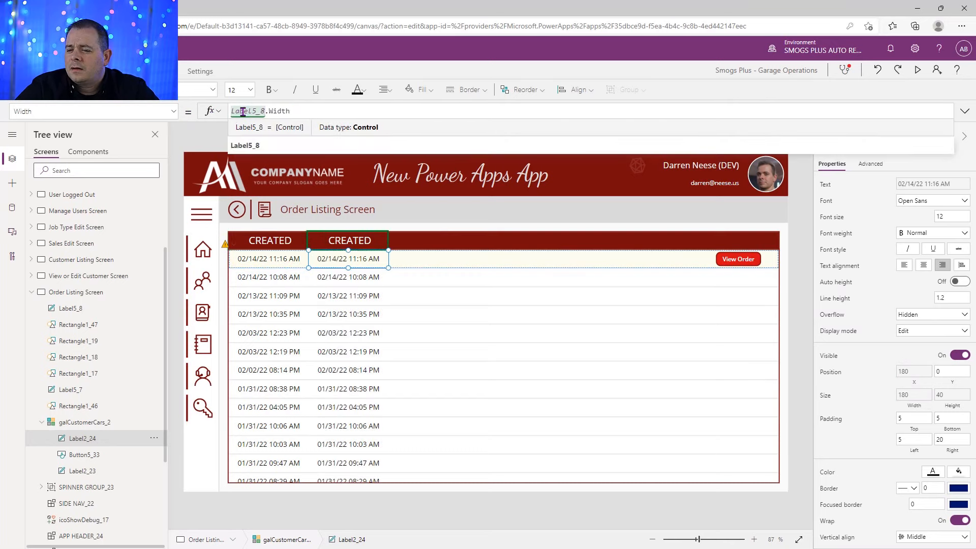
click(489, 227)
click(365, 240)
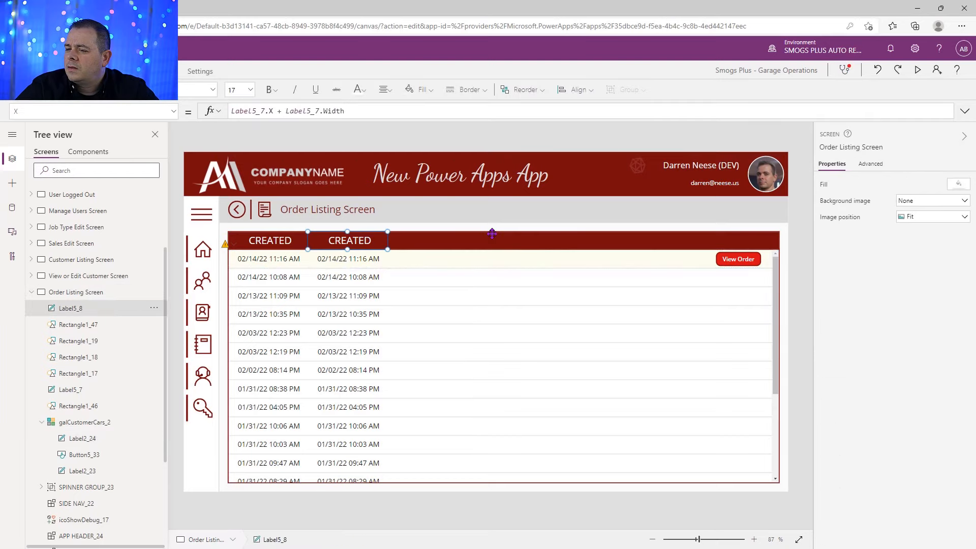
click(939, 184)
key(Home)
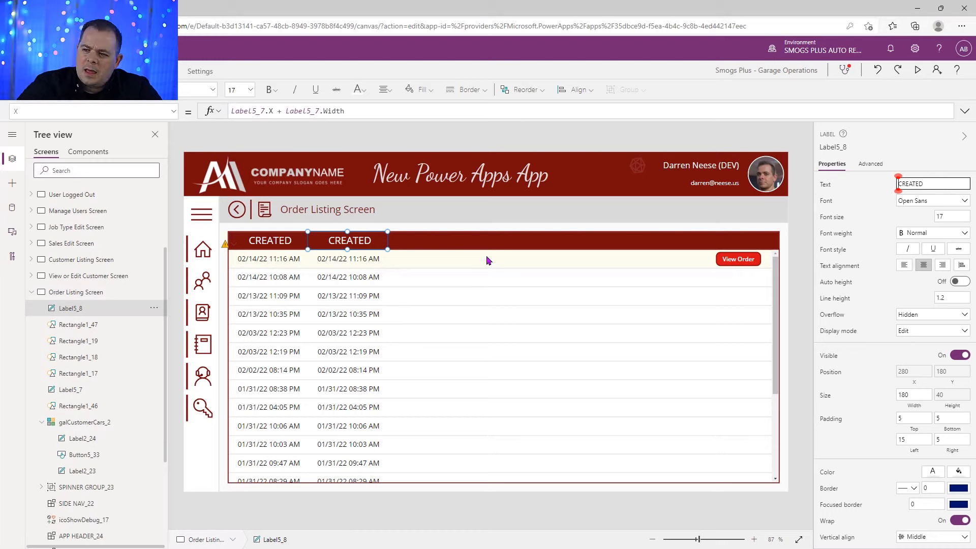
Change the second header Label5_8's text to STARTED.
click(278, 248)
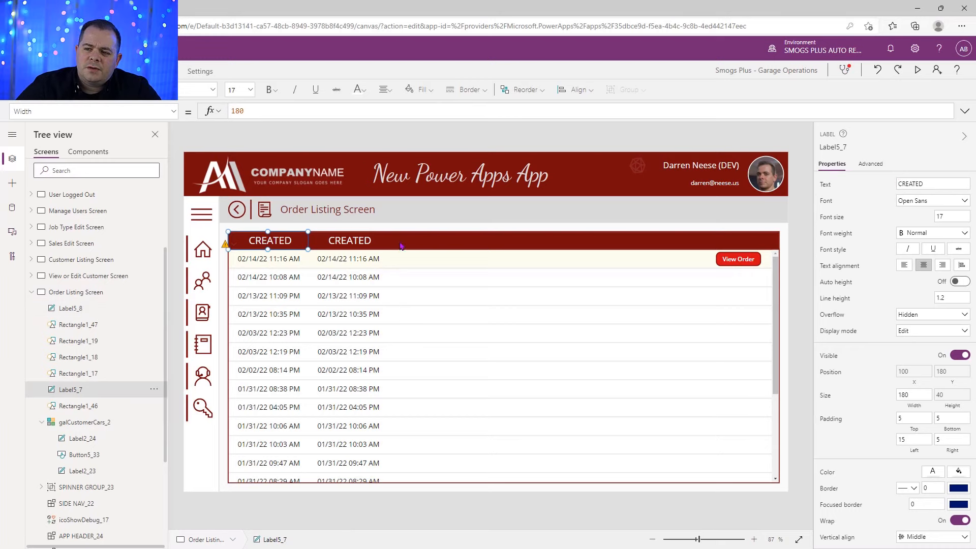
double_click(940, 182)
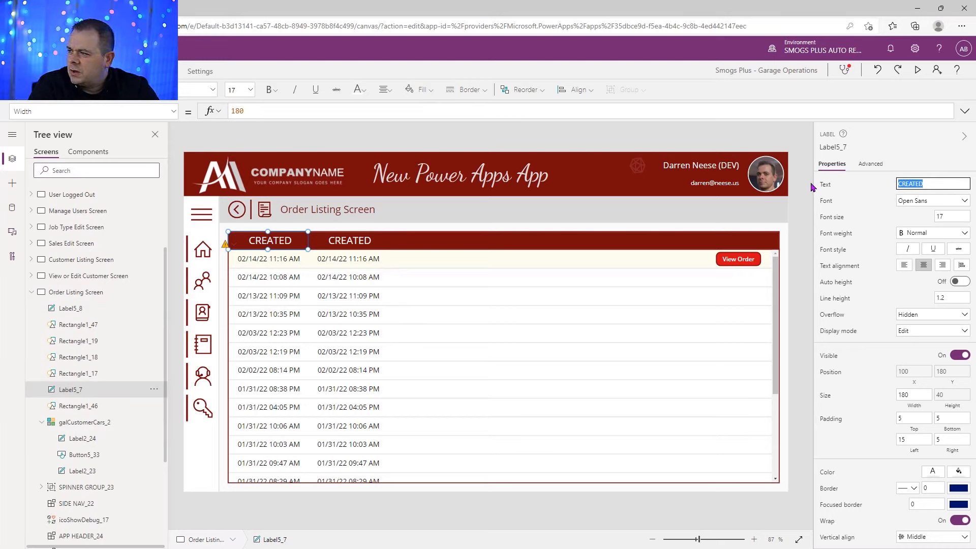
click(364, 246)
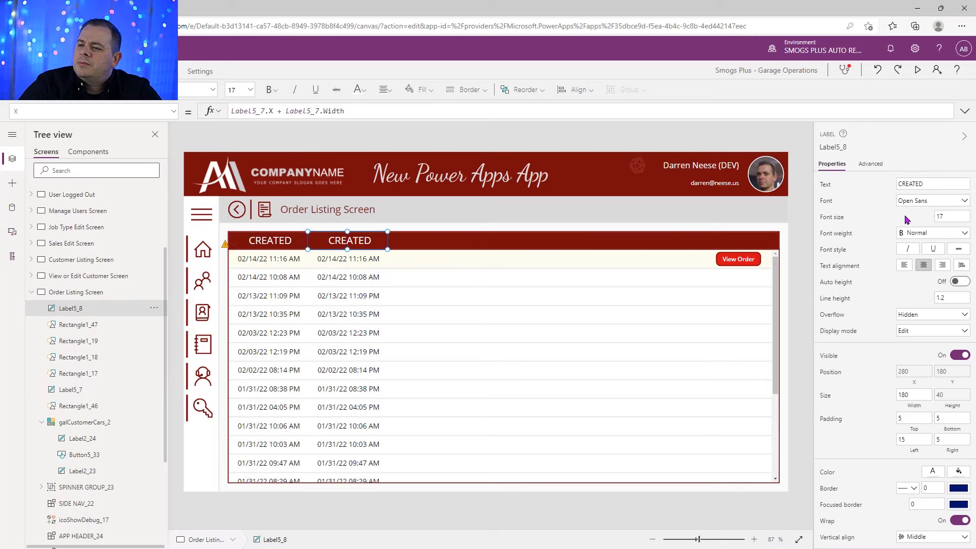
double_click(935, 183)
text(STA)
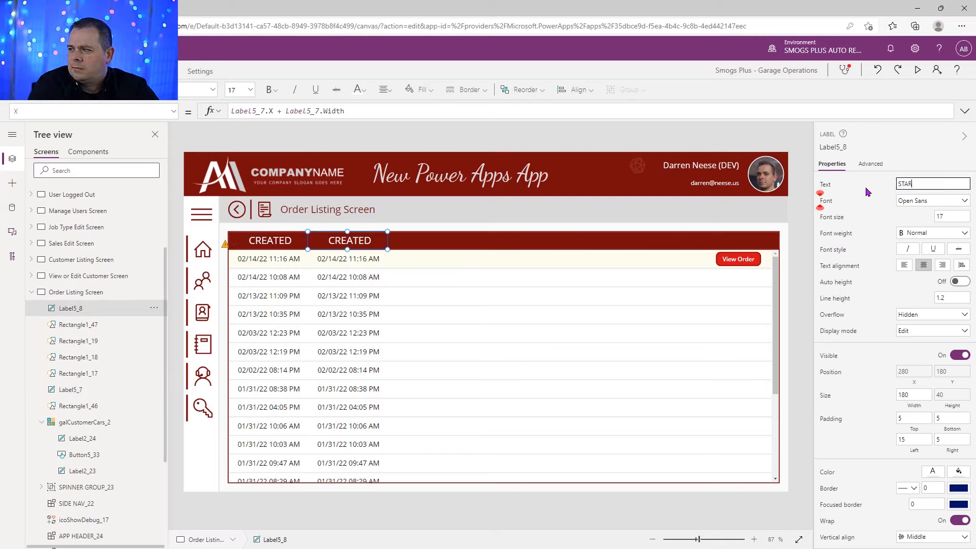
Remove "mm/dd/yy " from the second column's format, leaving "hh:mm am/pm".
click(346, 258)
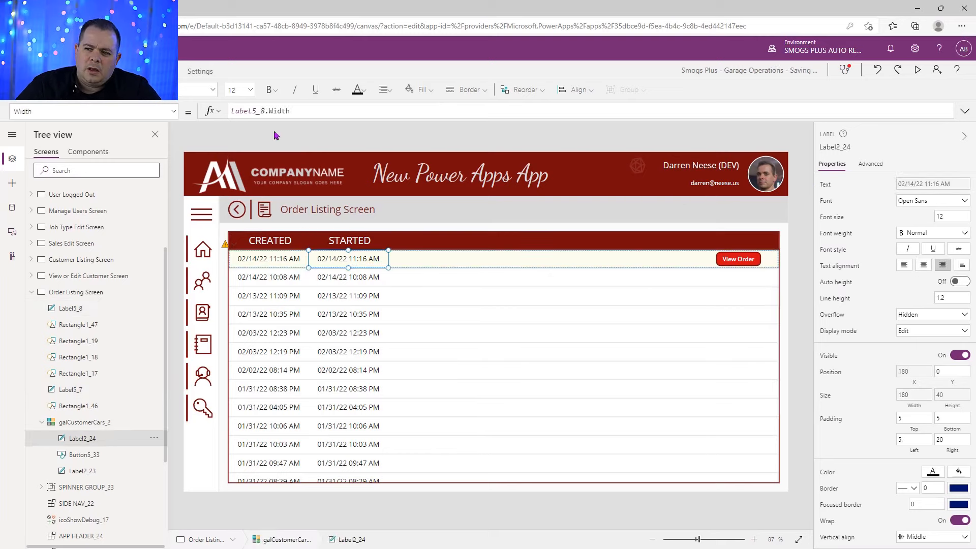
click(823, 188)
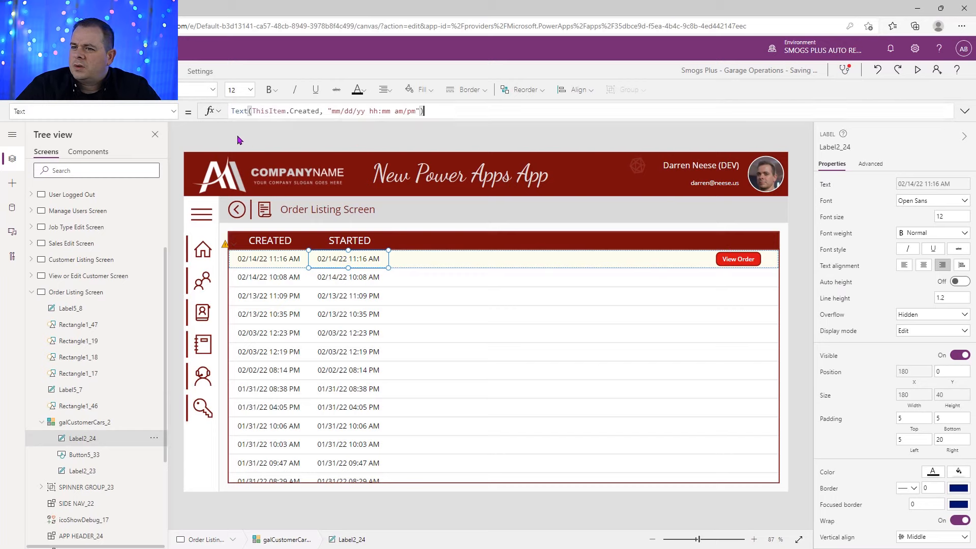
click(345, 110)
drag(368, 111, 332, 113)
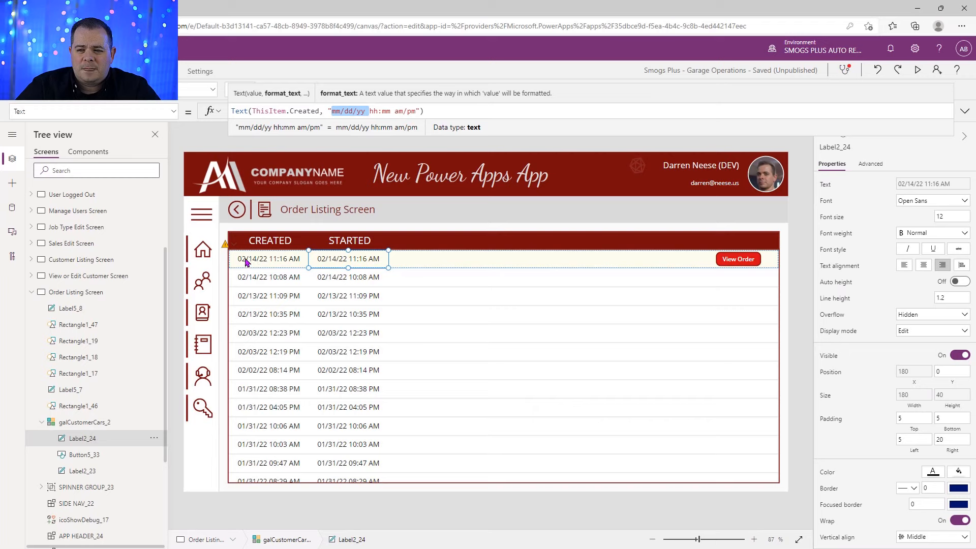
key(BackSpace)
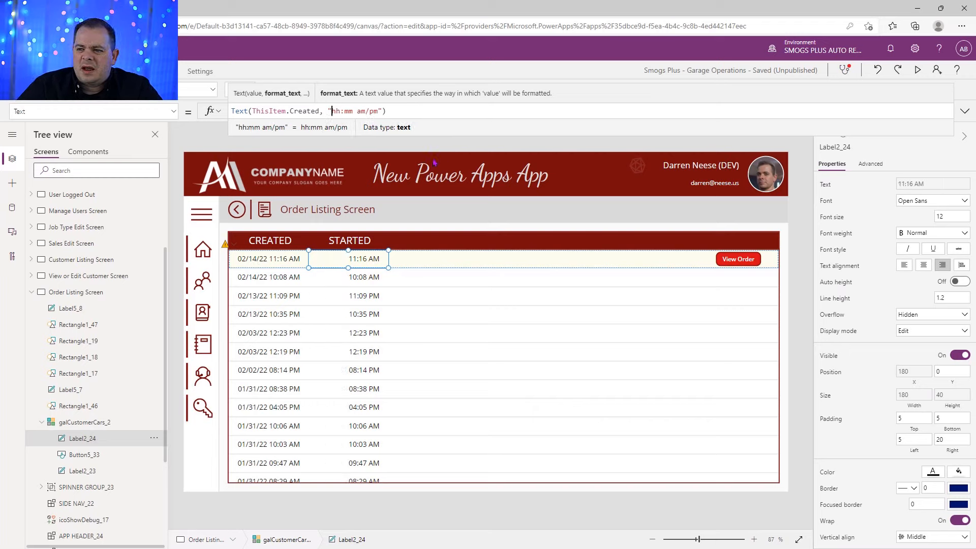
Set the STARTED header Label5_8's width to 120.
click(358, 244)
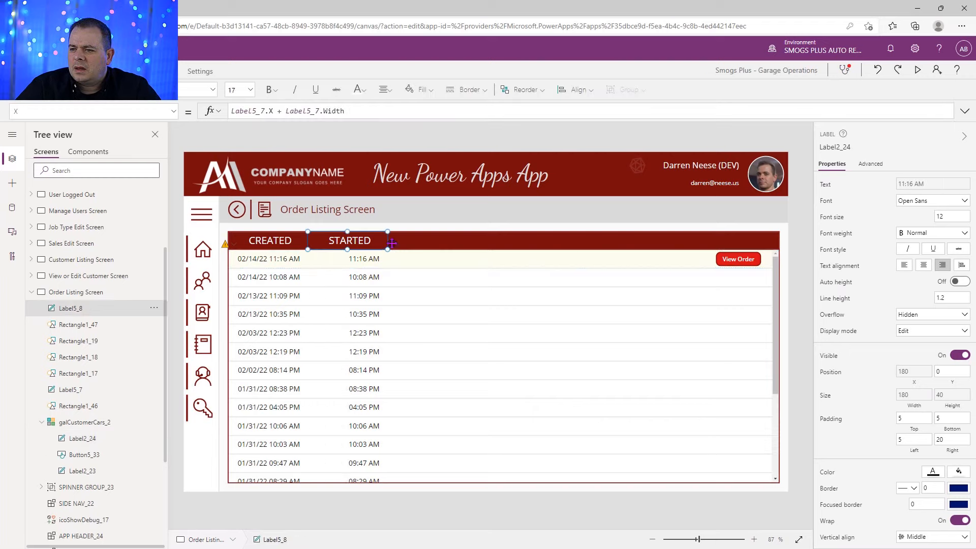
double_click(926, 392)
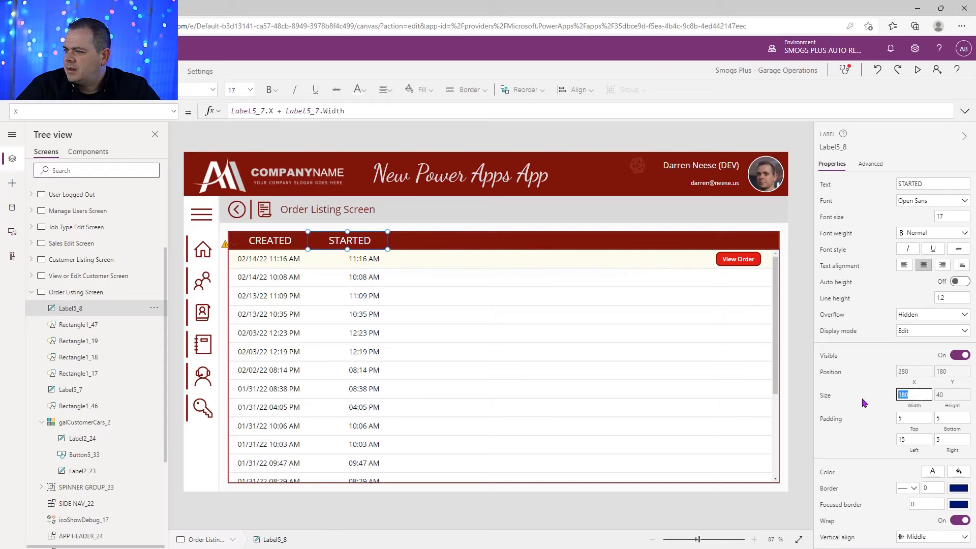
text(100)
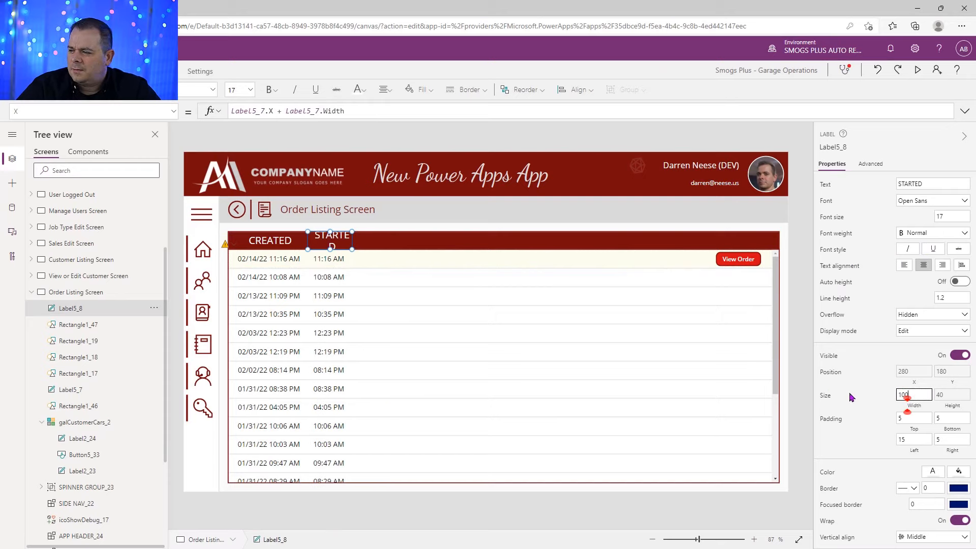
drag(915, 392, 860, 400)
text(120)
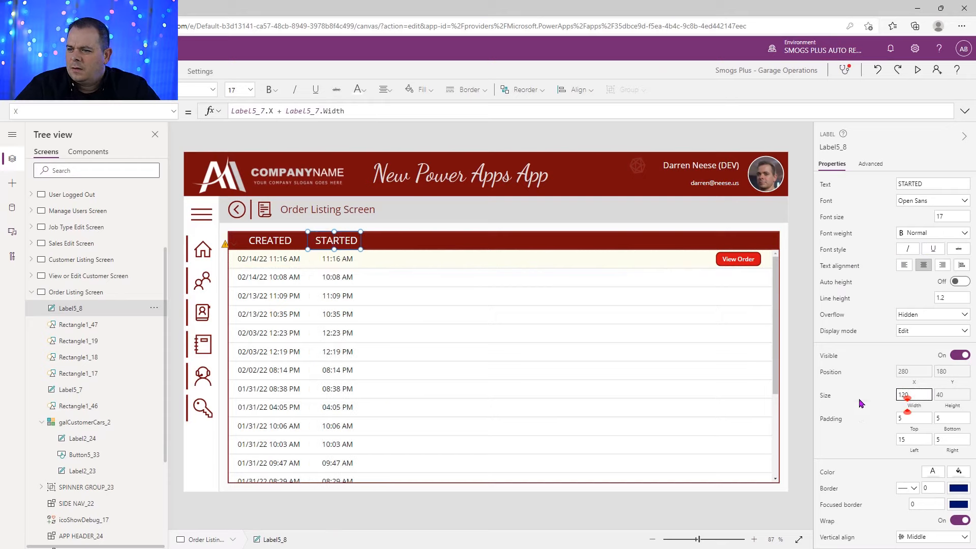
click(802, 334)
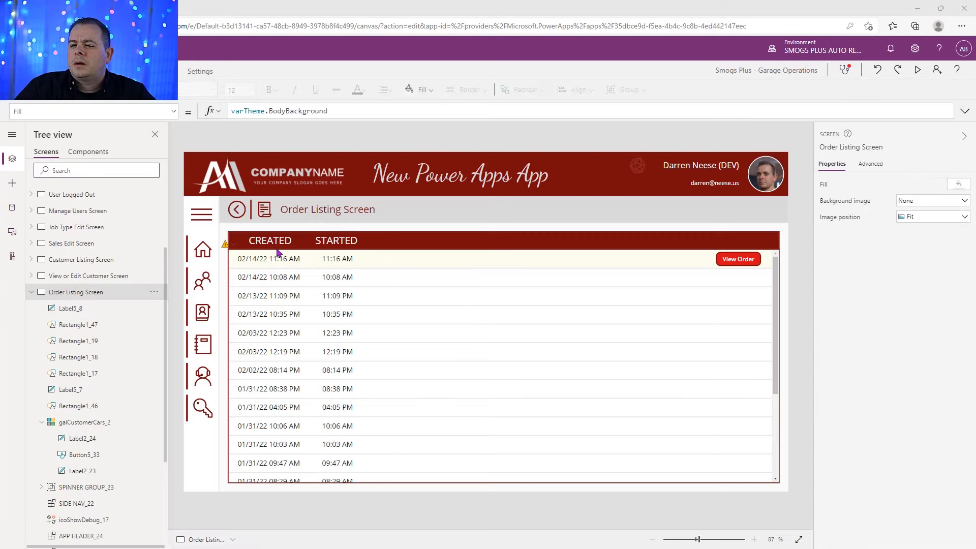
click(338, 243)
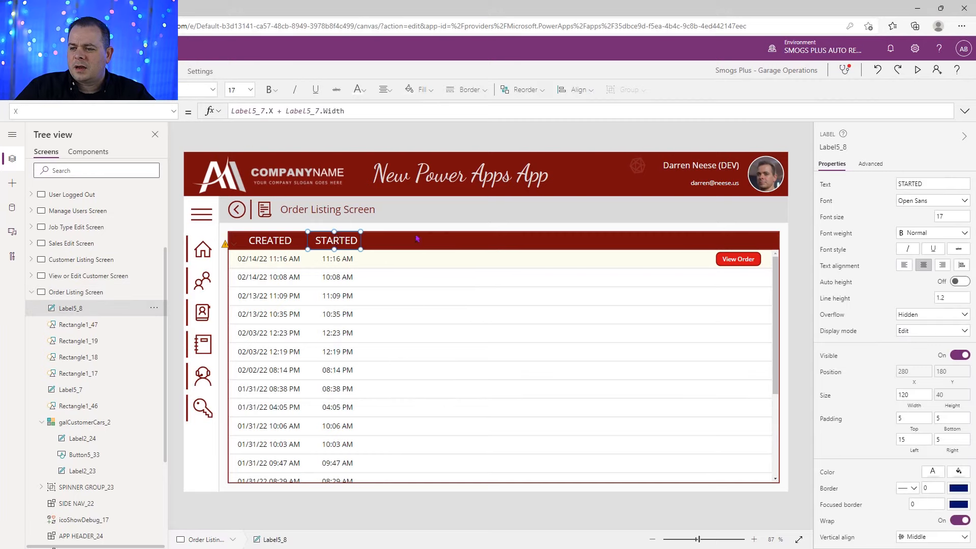
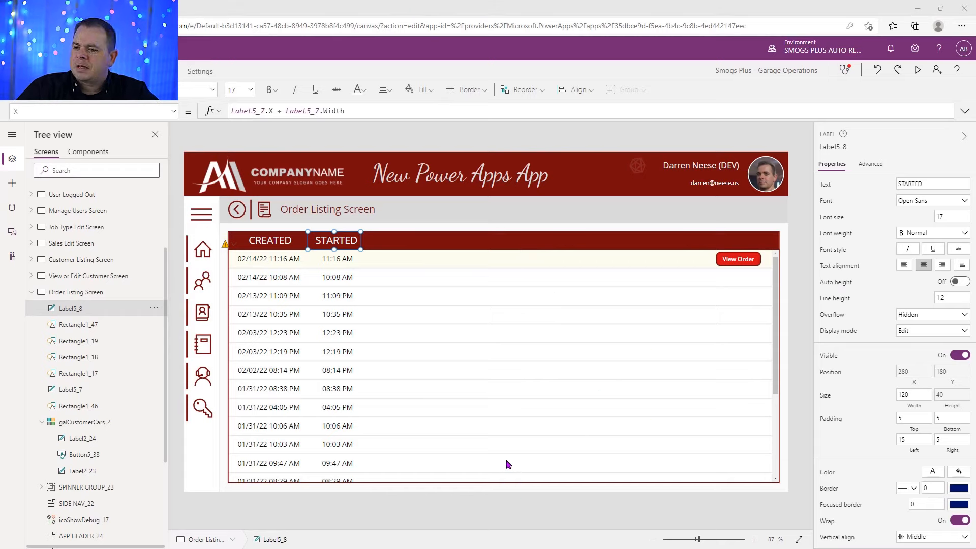
Duplicate the STARTED header and set the copy's X to Label5_8.X + Label5_8.Width.
click(349, 241)
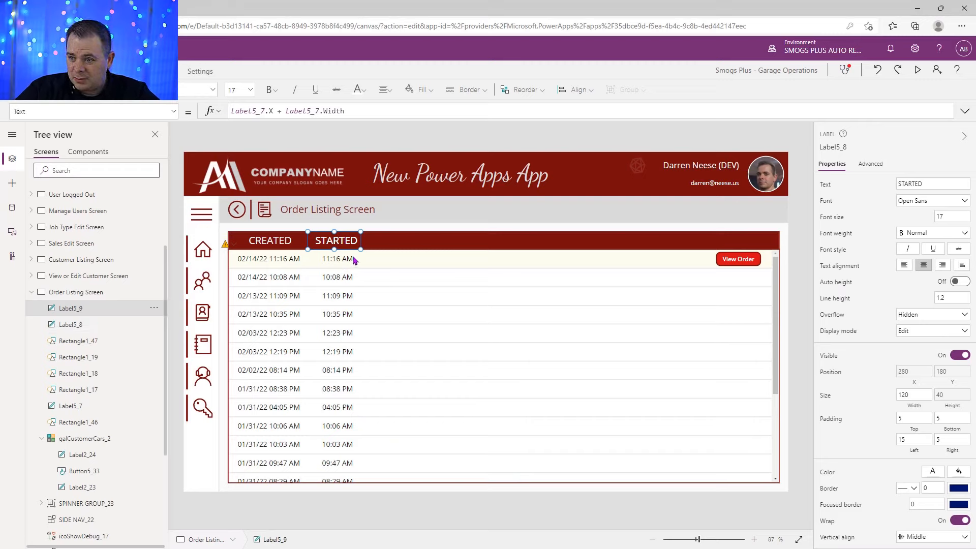
key(ctrl+c)
key(ctrl+v)
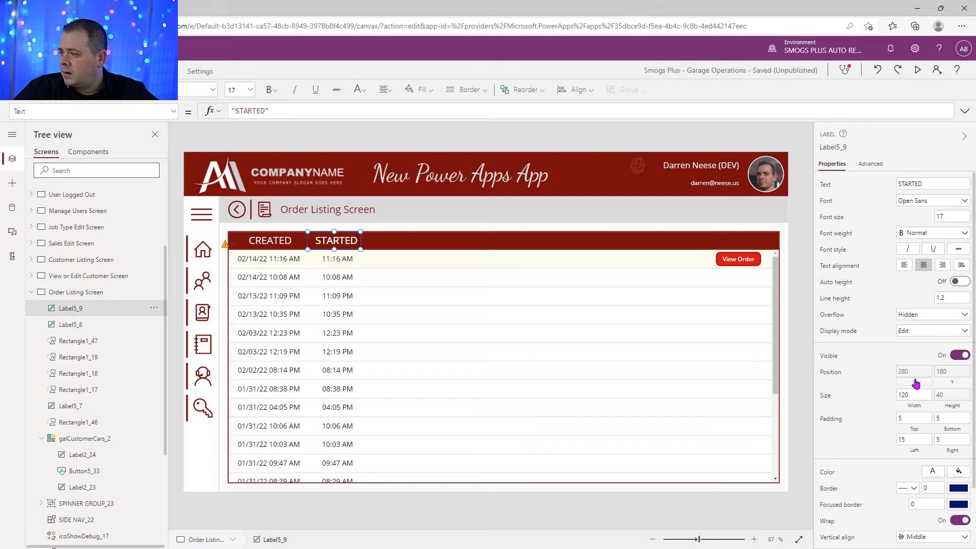
click(916, 374)
double_click(250, 111)
text(Label5_8.X + Label5_7.Width)
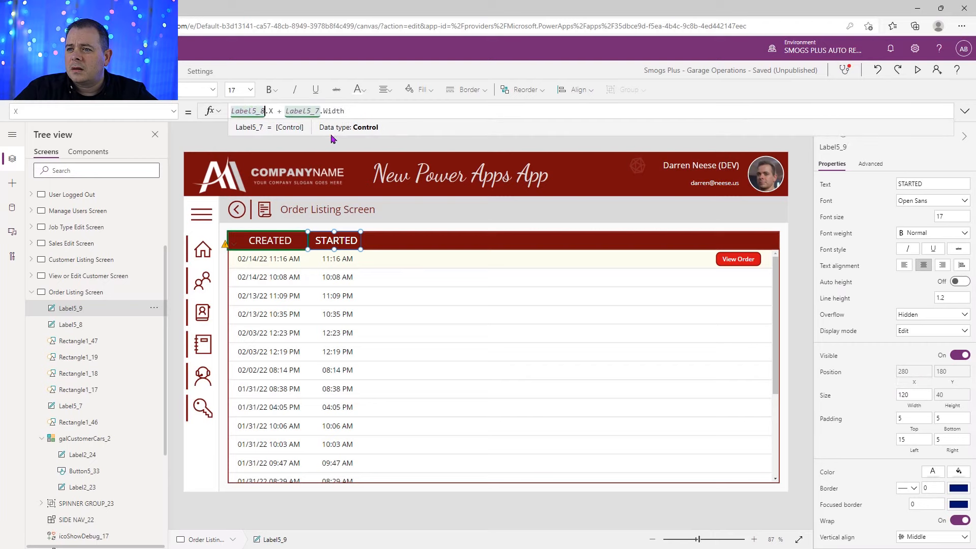
double_click(293, 111)
text(Label5_8)
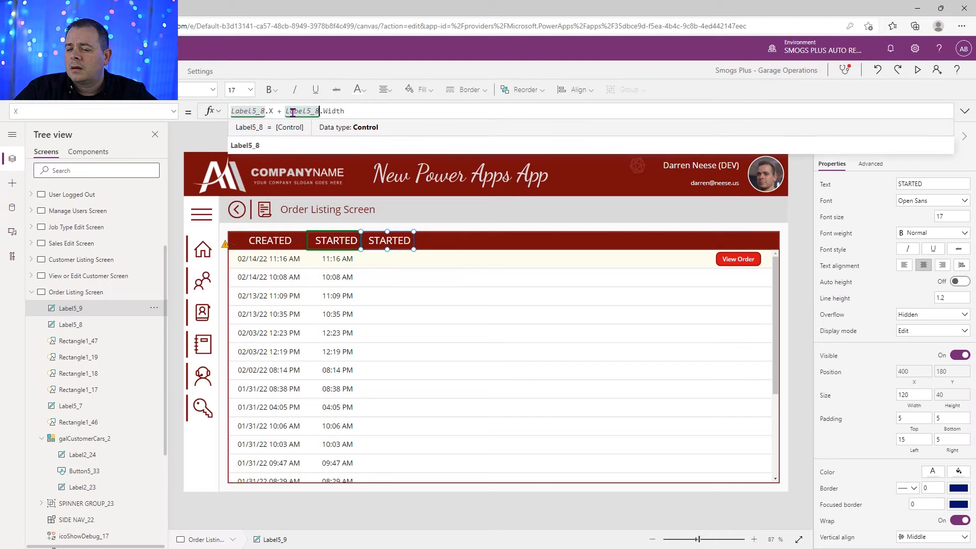
Change the copy's text to CUSTOMER and its width to 200.
click(820, 187)
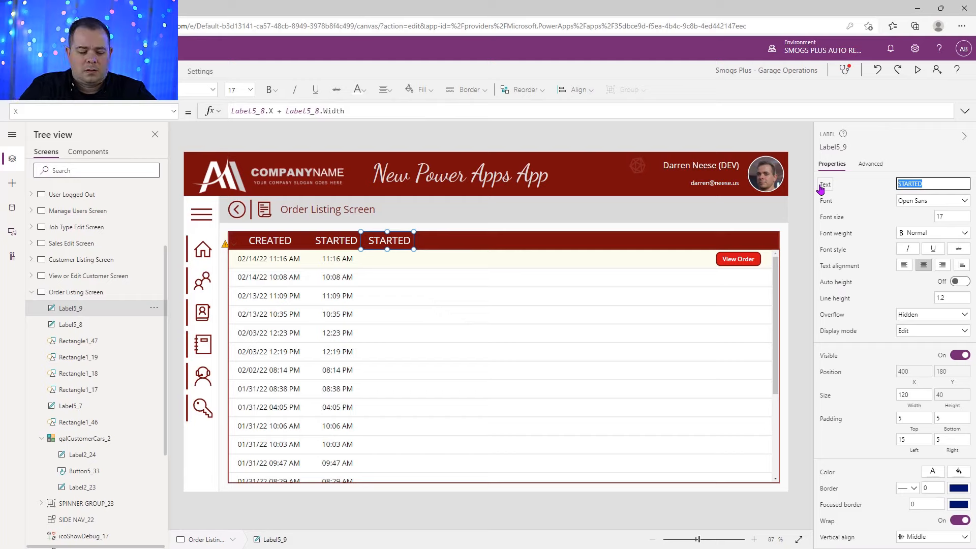
text(cuSTOME)
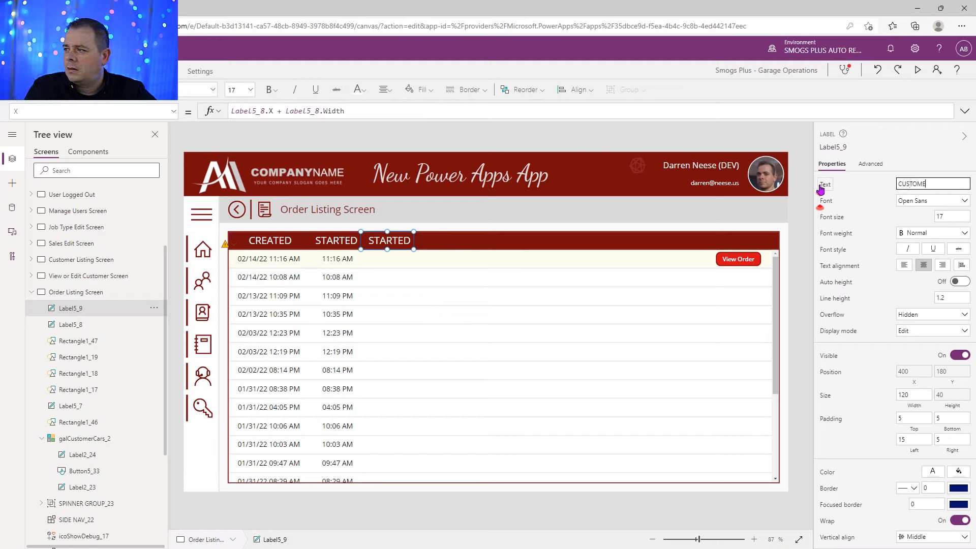
text(R)
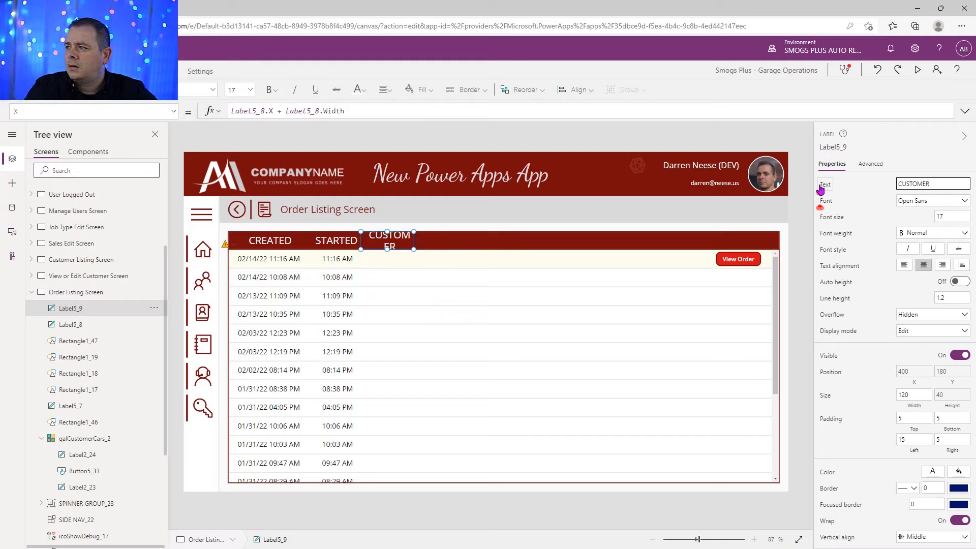
click(918, 396)
text(150)
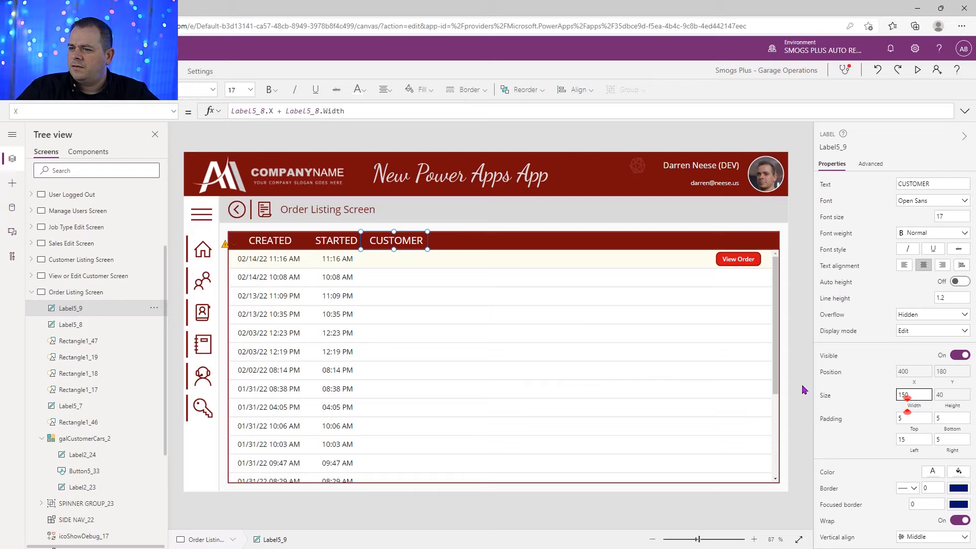
key(ctrl+a)
text(200)
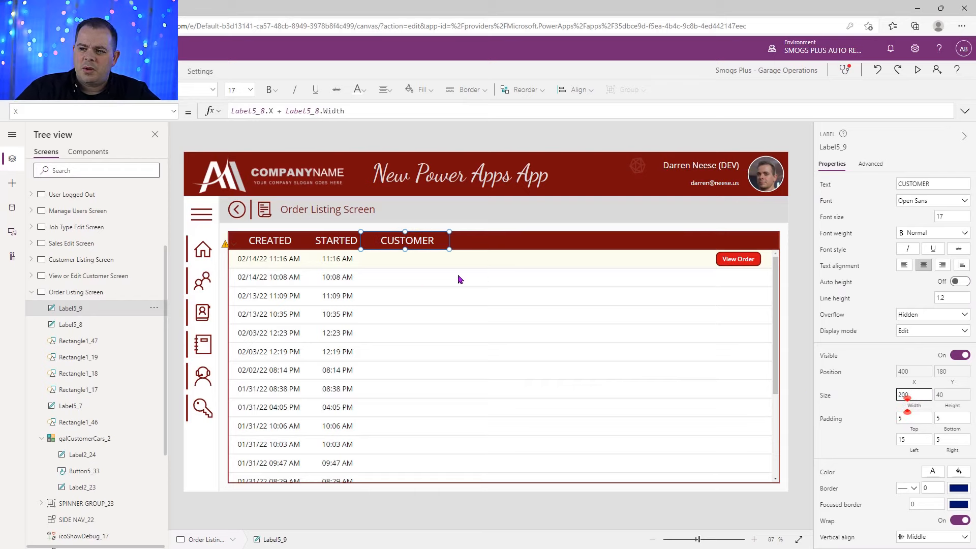
Duplicate the row's time label and base its X on the CUSTOMER header Label5_9.
click(341, 259)
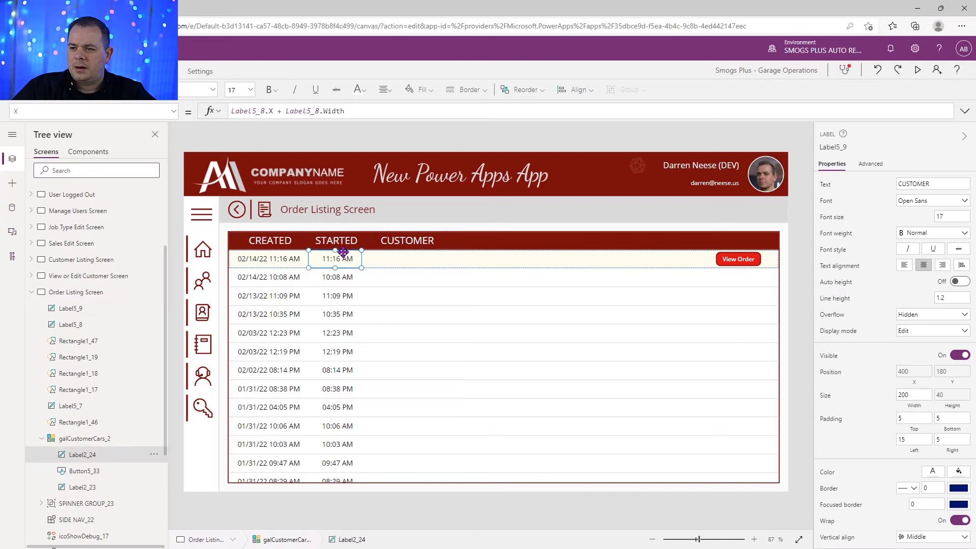
key(ctrl+c)
key(ctrl+v)
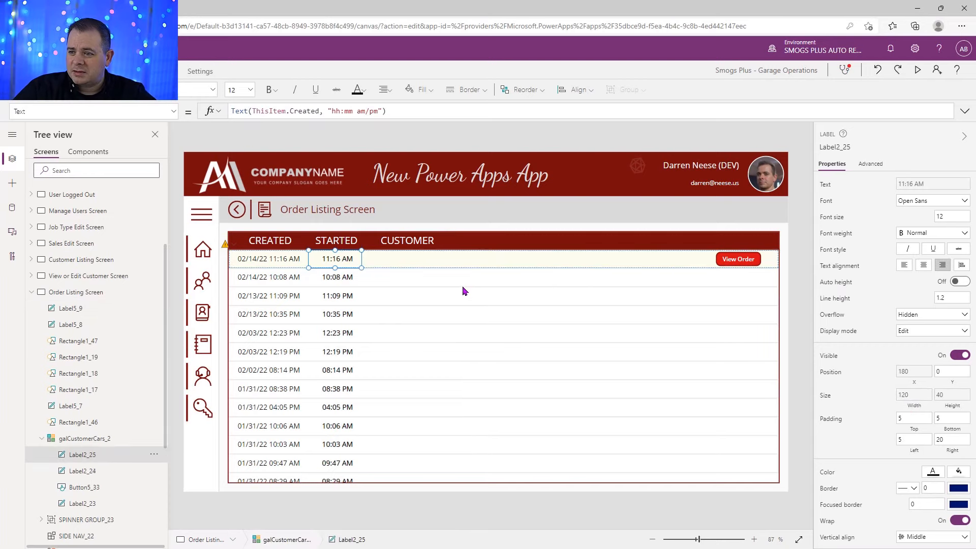
click(406, 247)
click(835, 147)
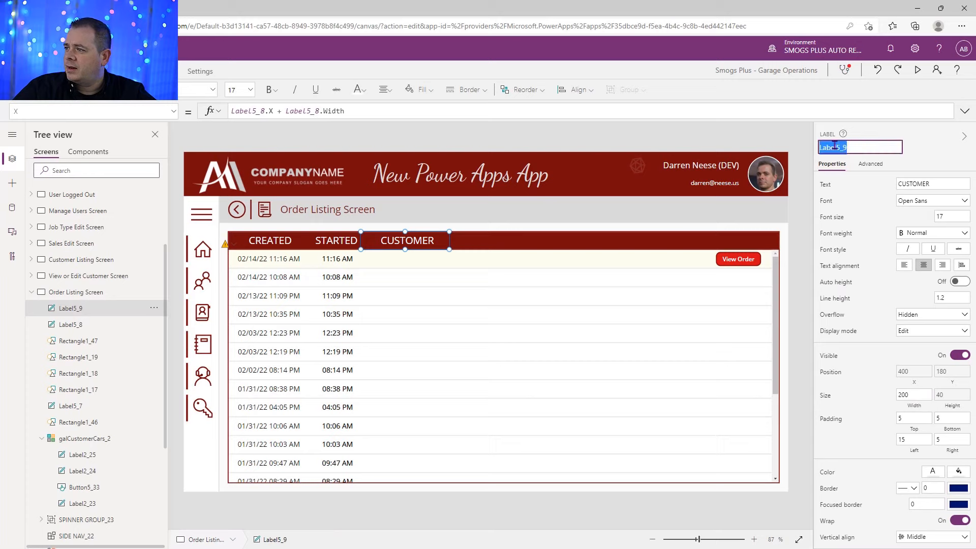
click(354, 263)
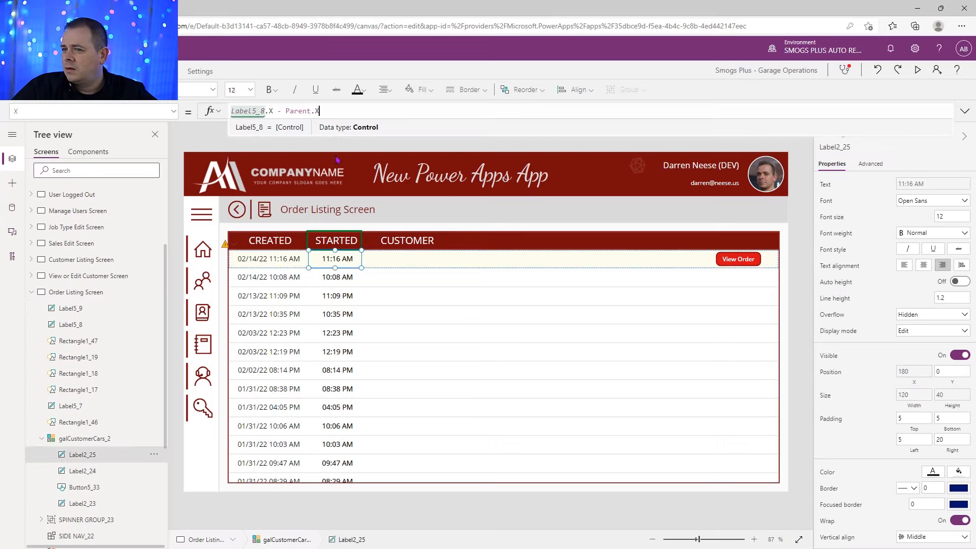
key(BackSpace)
text(9)
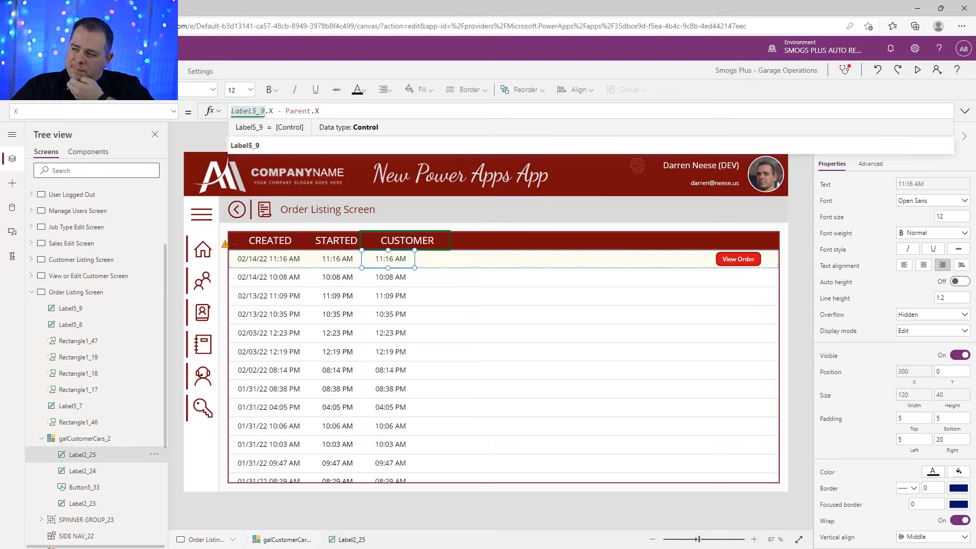
Make the duplicated label's width follow Label5_9.Width.
click(921, 406)
double_click(255, 113)
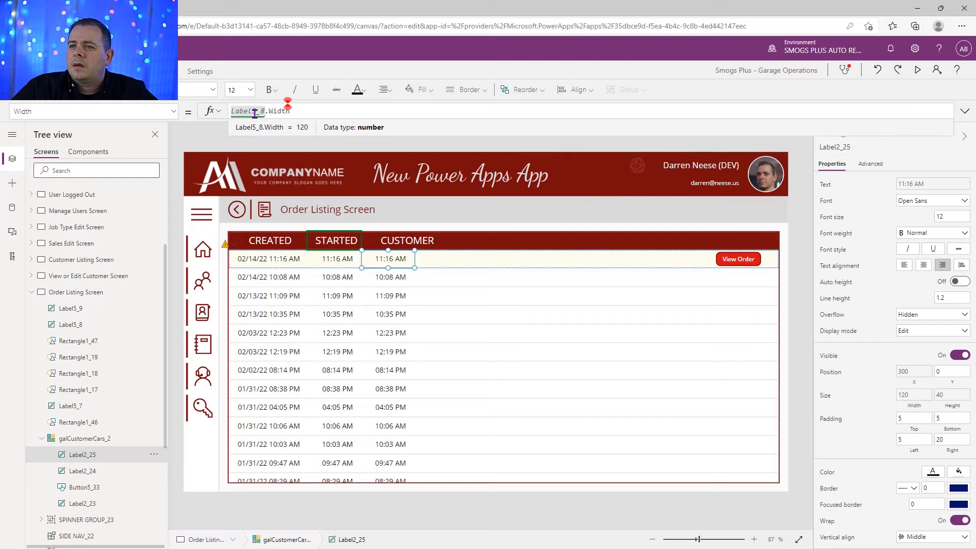
key(ctrl+v)
key(ctrl+z)
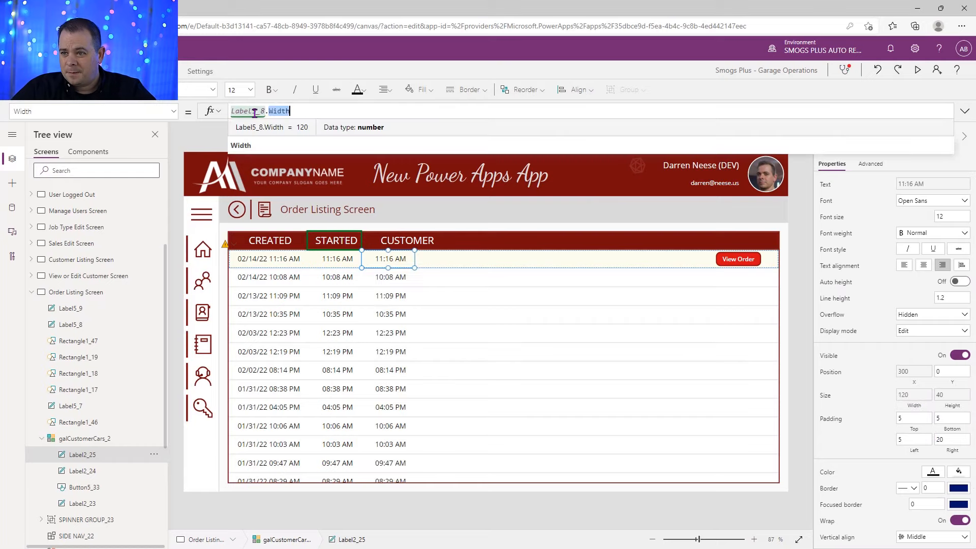
double_click(255, 113)
key(ctrl+v)
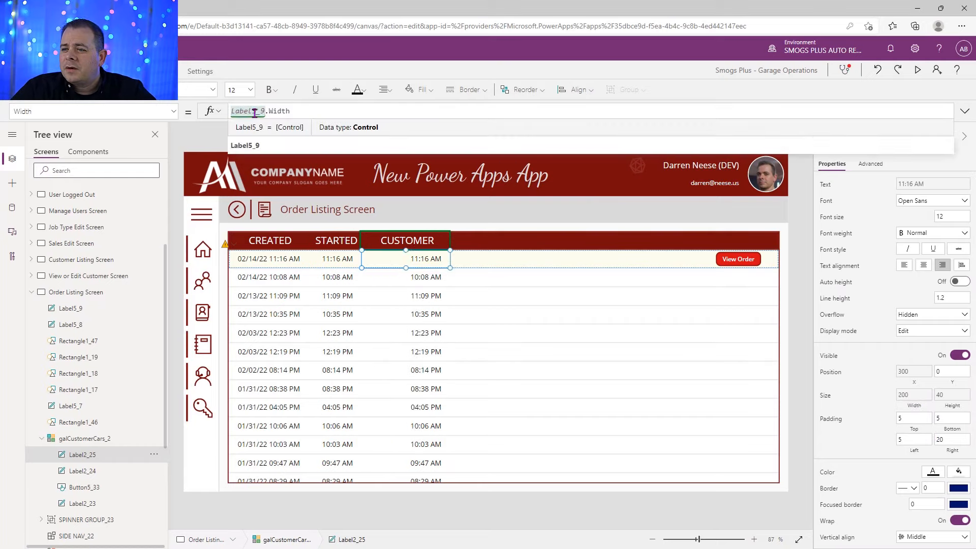
click(434, 262)
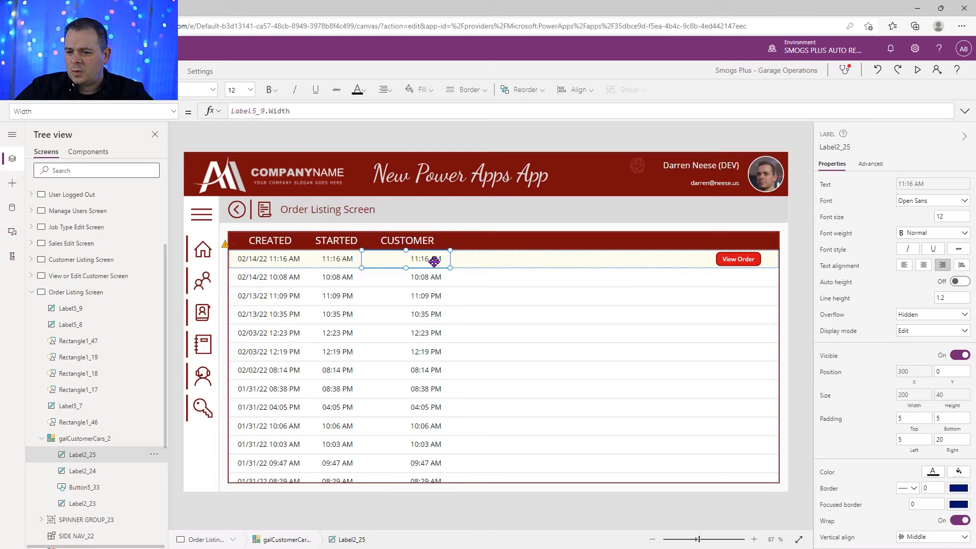
Replace the label's Text formula with ThisItem.Title, dropping the date formatting.
click(826, 185)
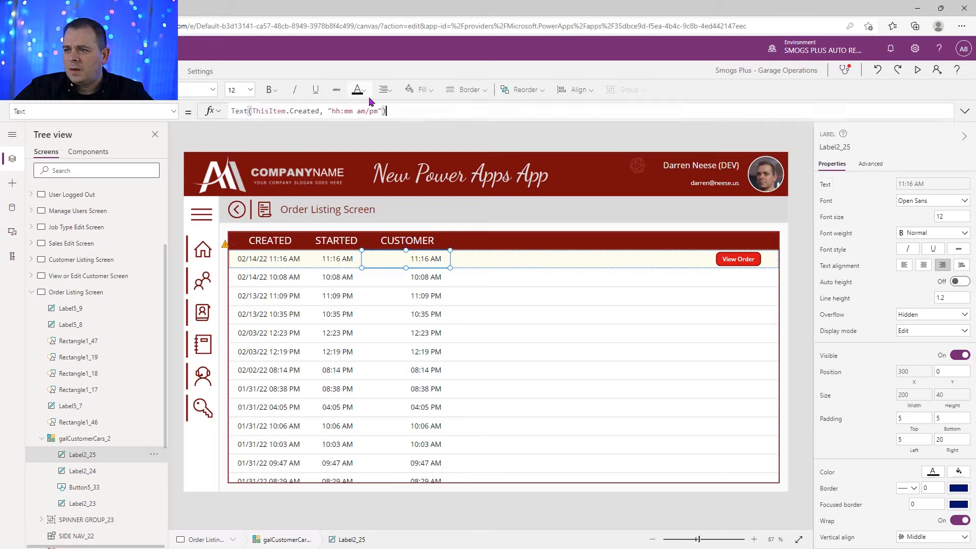
click(395, 111)
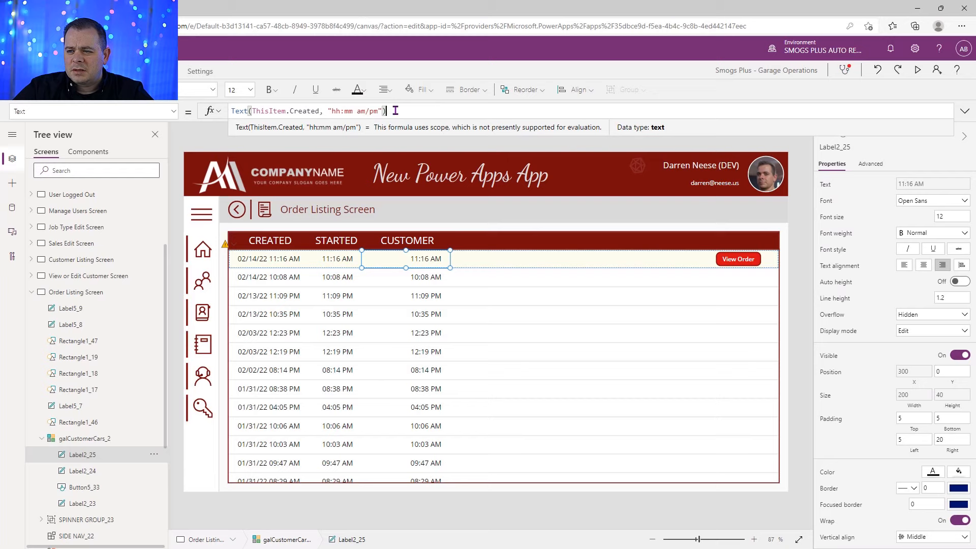
drag(395, 111, 290, 111)
text(Title)
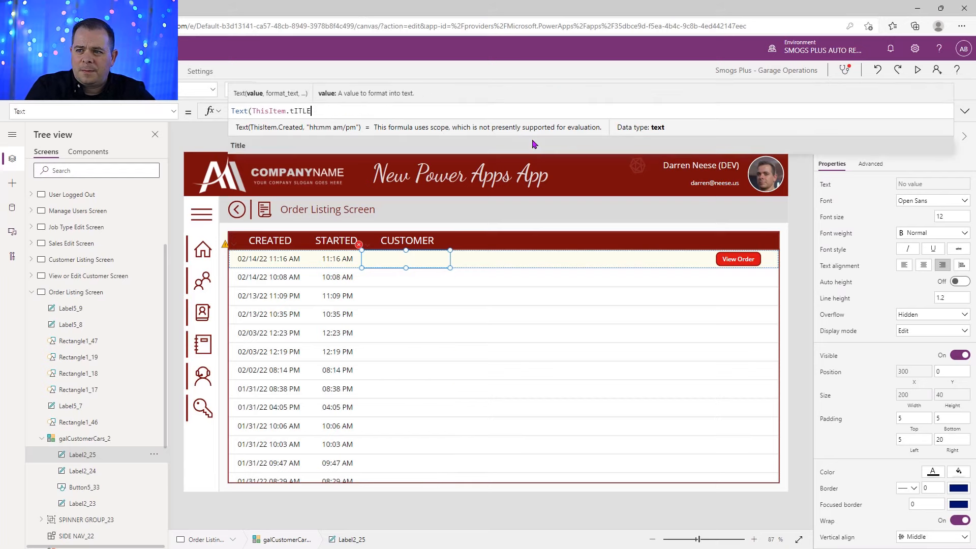
key(Delete)
key(Delete)
key(Delete)
key(Delete)
key(Delete)
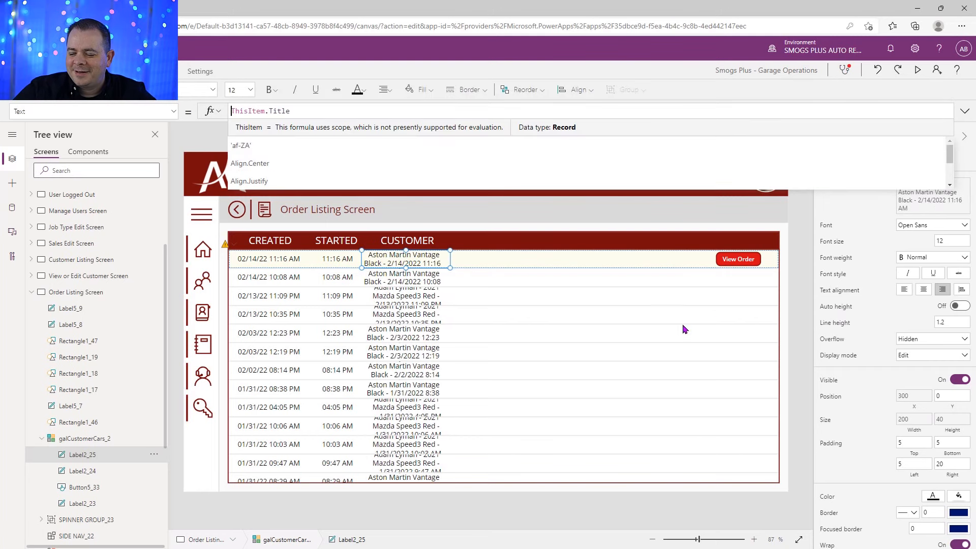
click(338, 110)
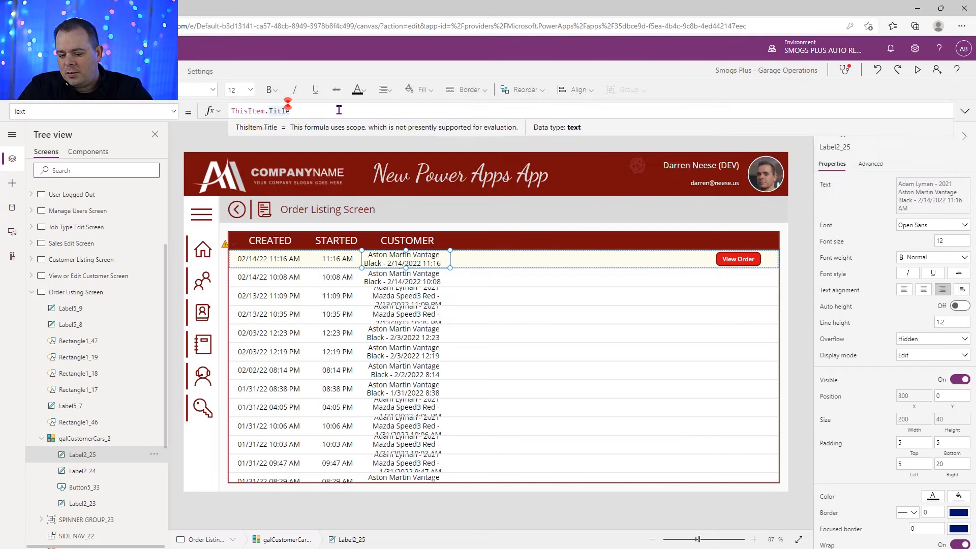
Wrap it as First(Split(ThisItem.Title, " - ")).Result to show customer names.
key(Home)
text(s)
text(plit()
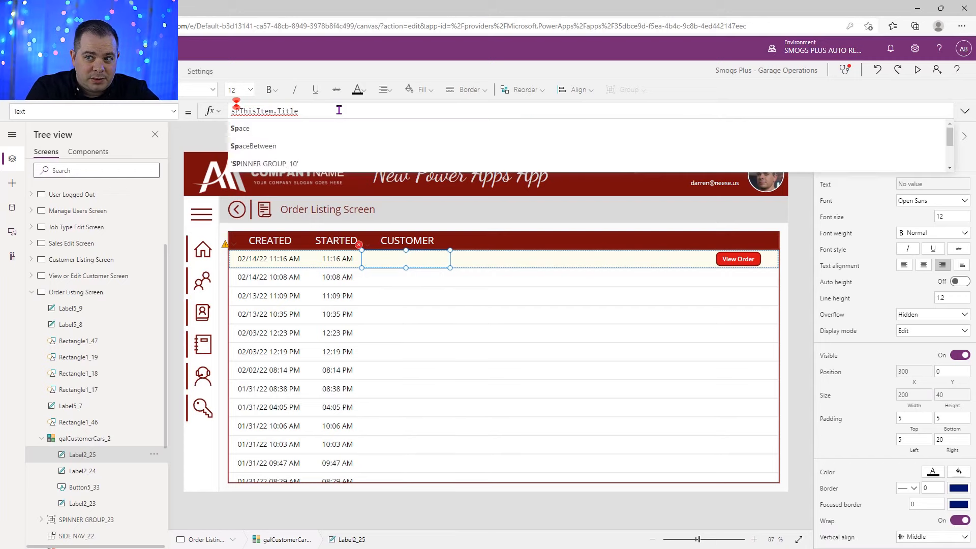
key(End)
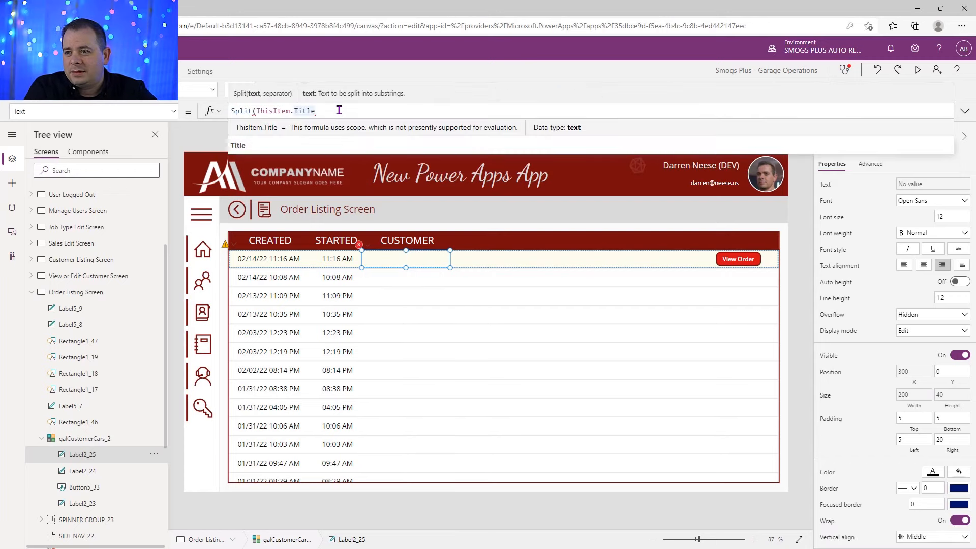
text())
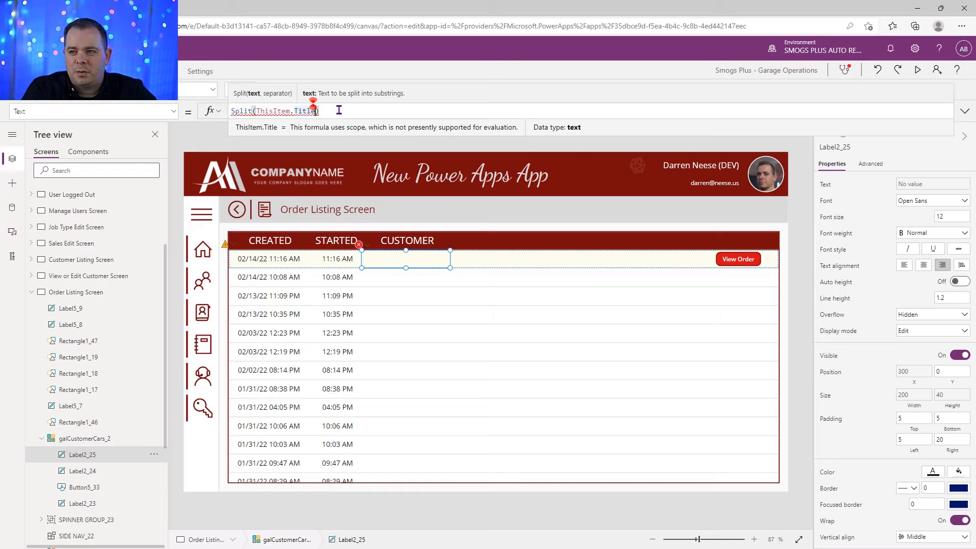
text(, )
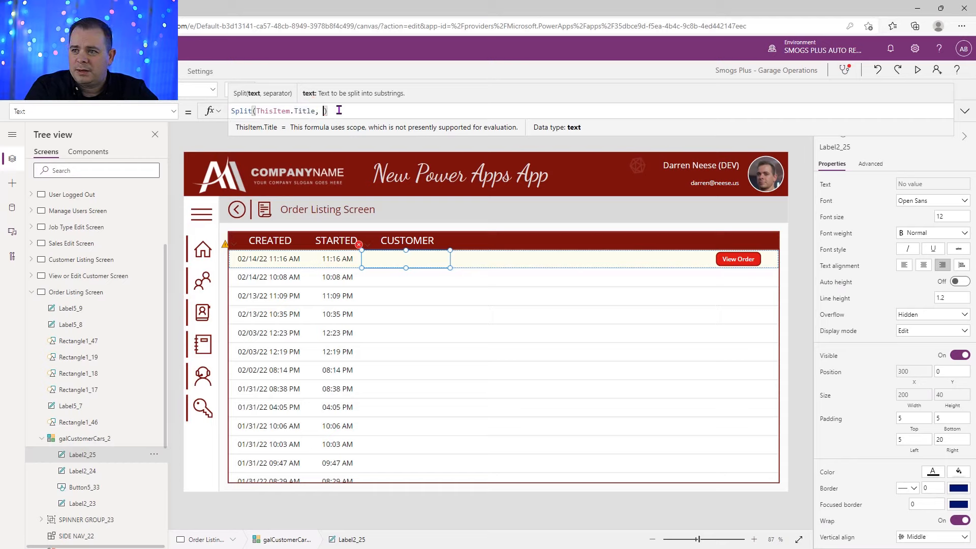
text(" )
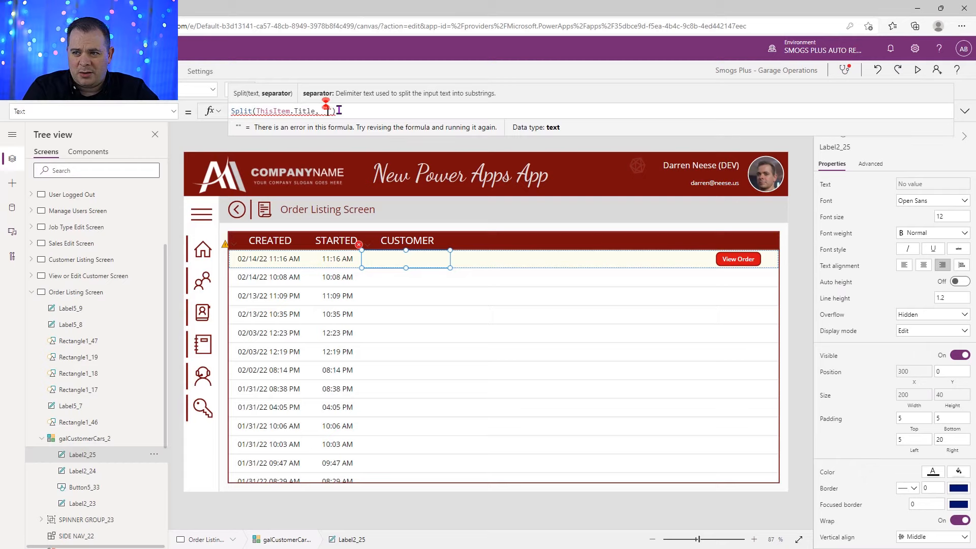
text(-)
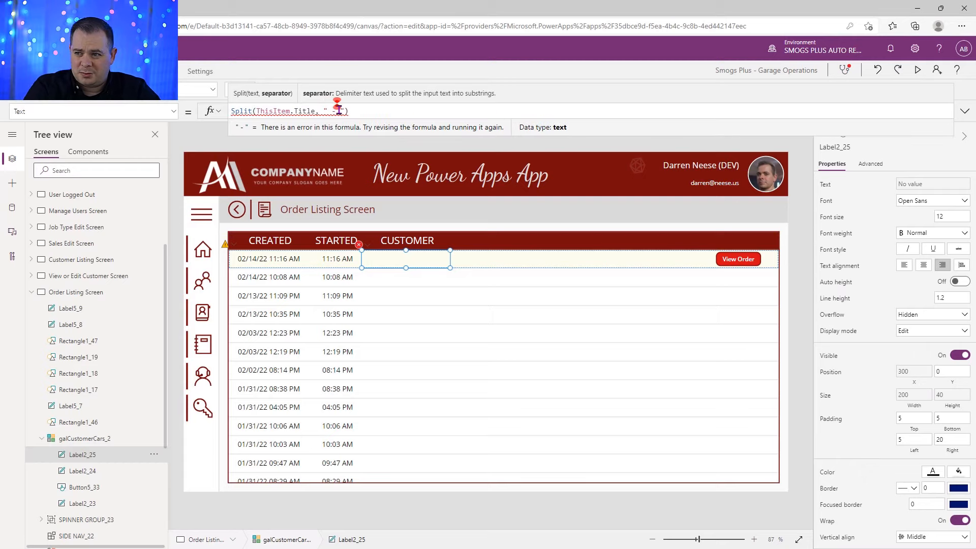
key(Home)
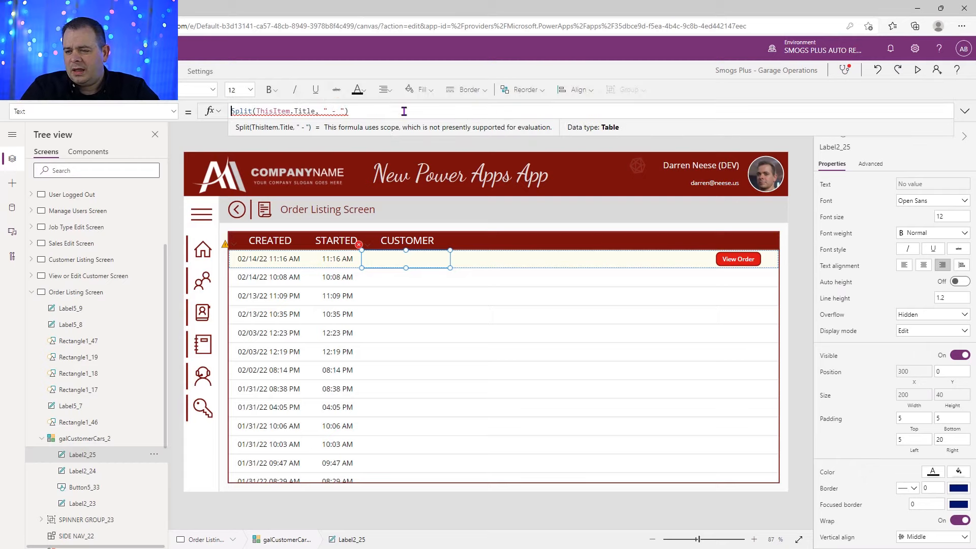
text(first()
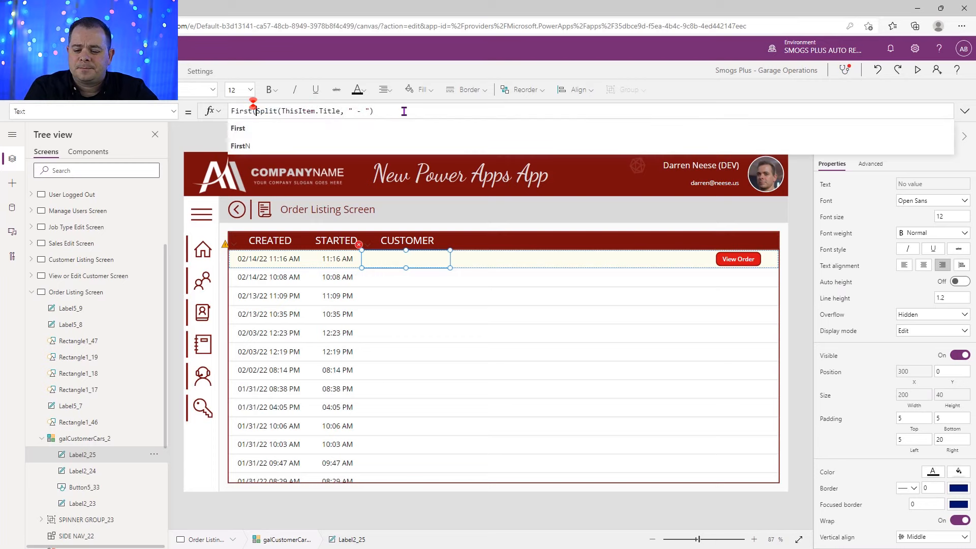
key(End)
text())
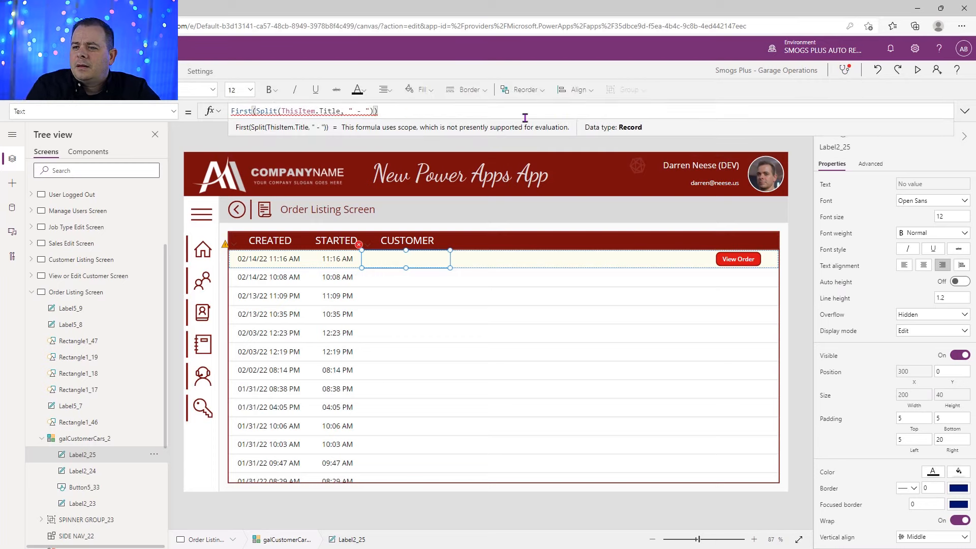
text(.)
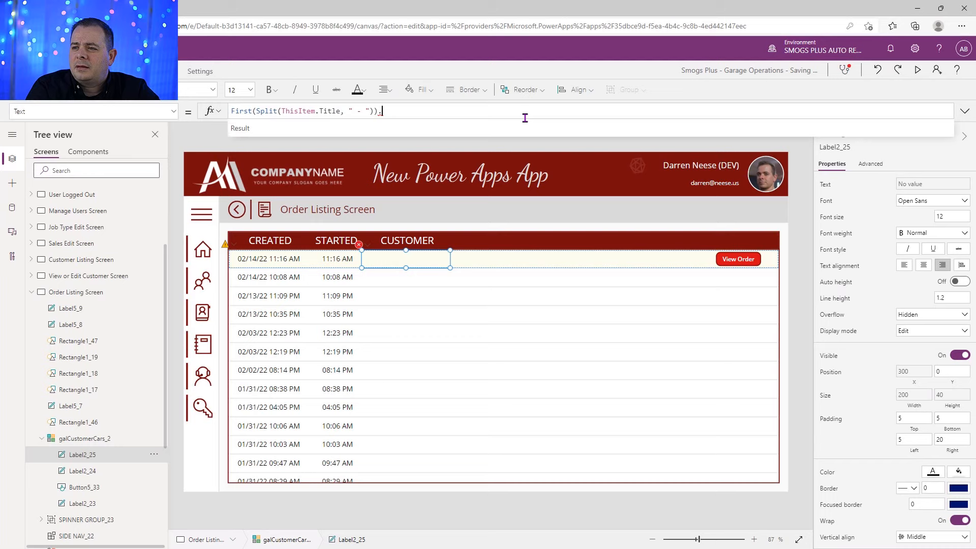
key(Tab)
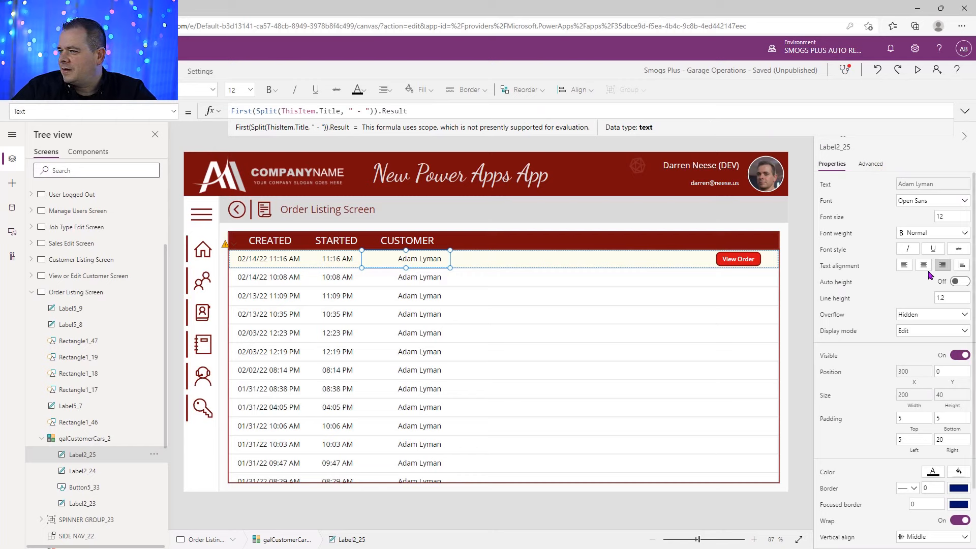
Left-align the customer names and set the left padding to 20.
click(905, 265)
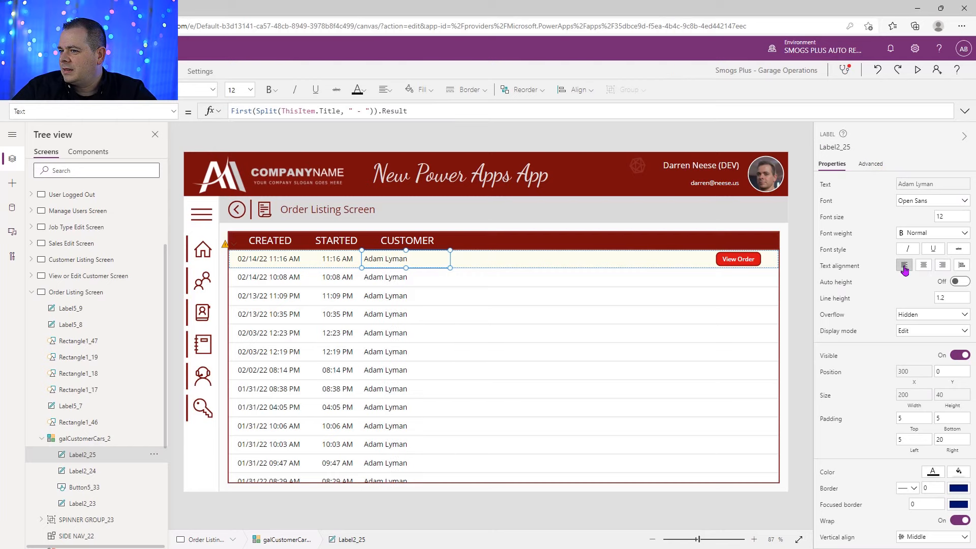
drag(908, 443, 863, 442)
text(20)
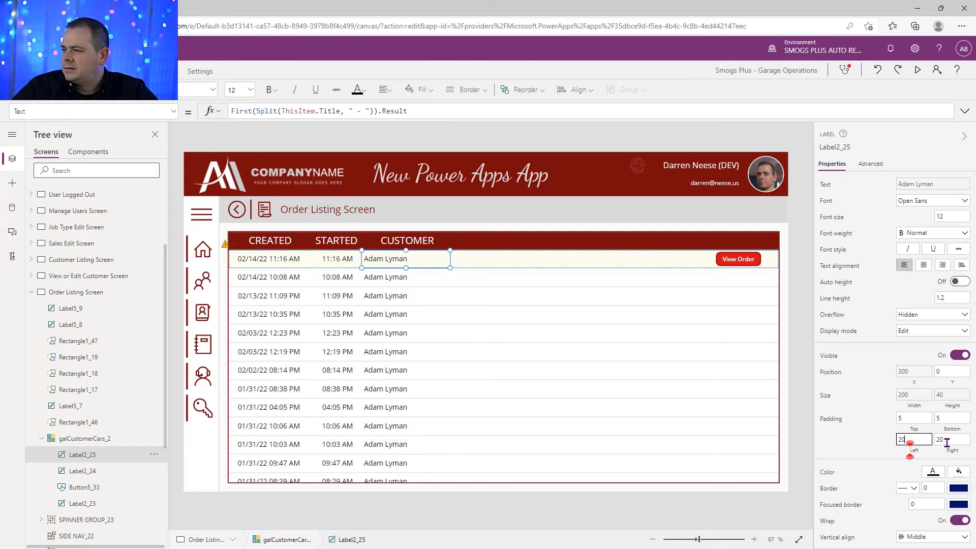
click(946, 442)
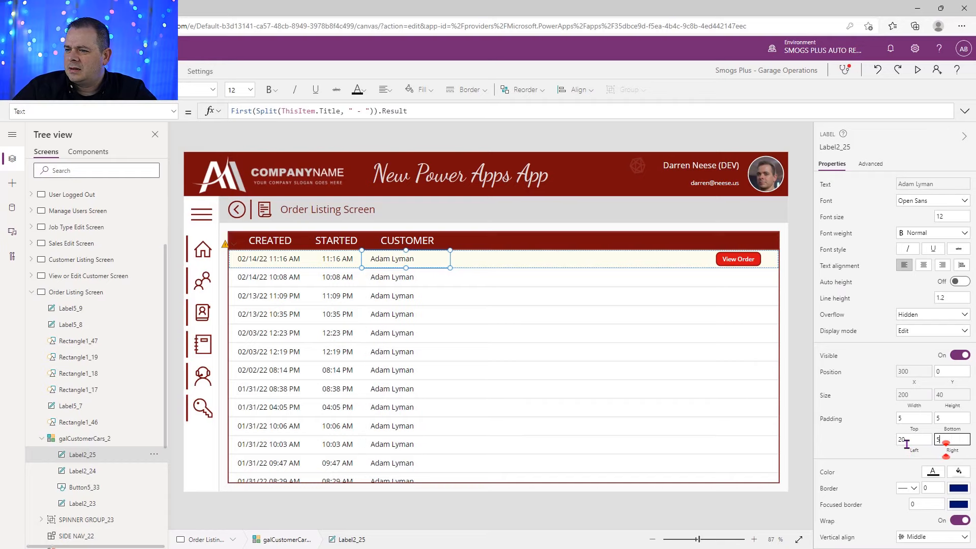
click(796, 347)
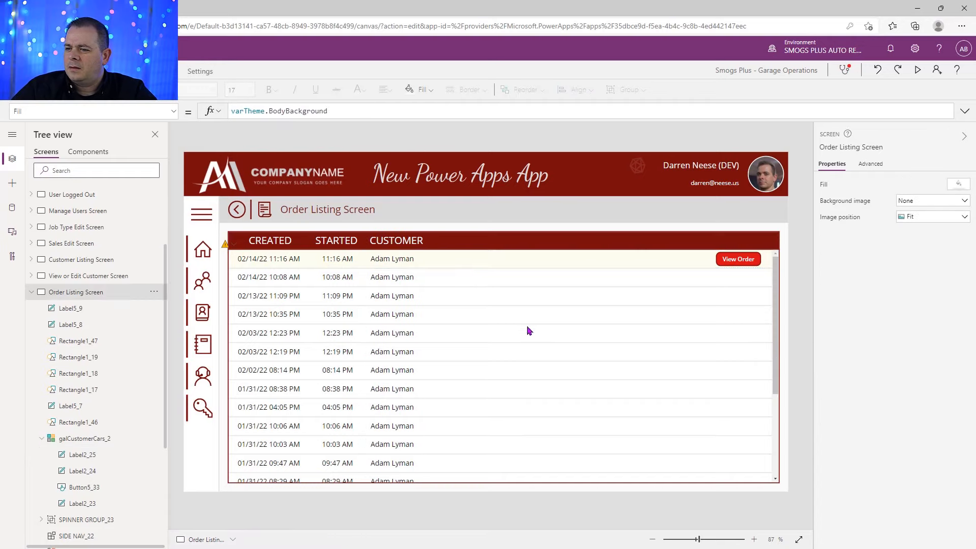
click(918, 69)
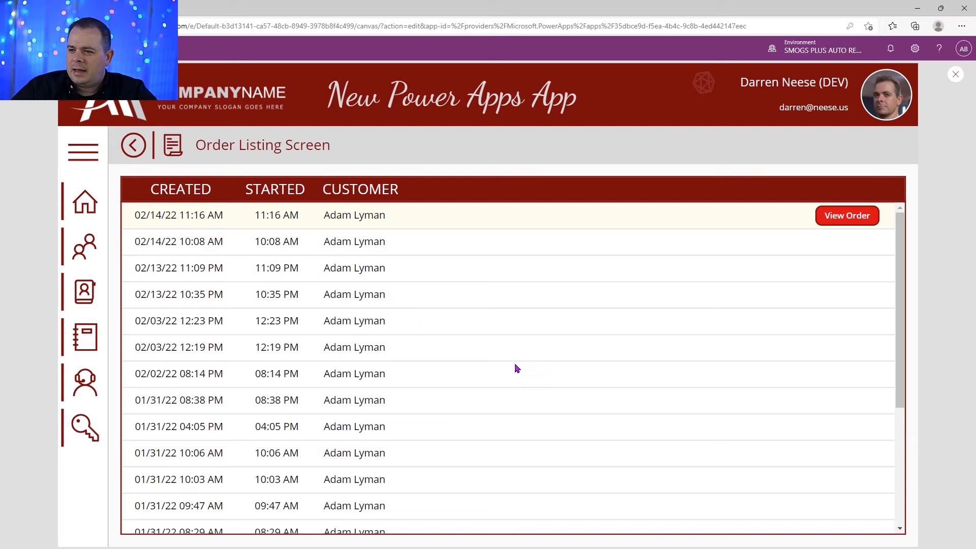
mouse_move(899, 314)
mouse_down()
mouse_move(902, 441)
mouse_move(909, 321)
mouse_up()
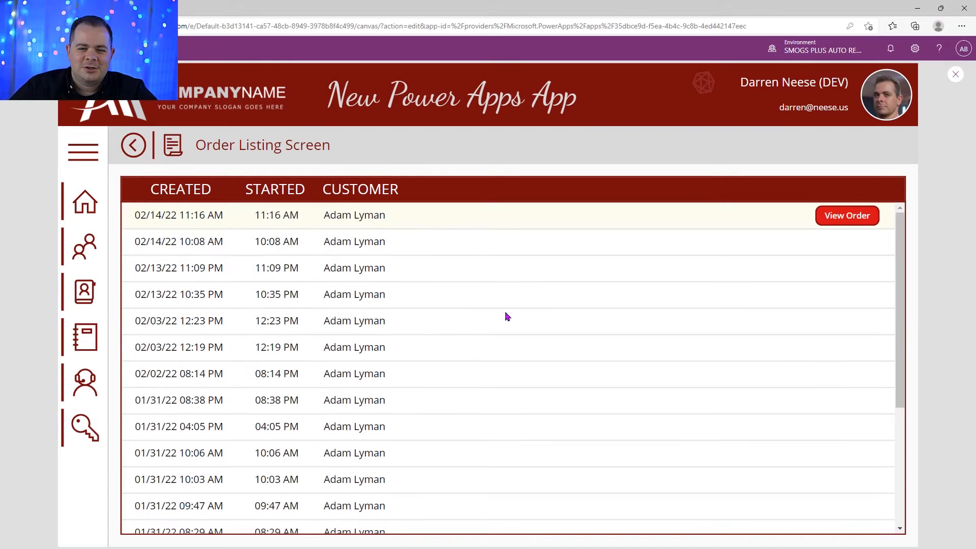
scroll(506, 316, down, 3)
scroll(507, 308, up, 2)
scroll(507, 308, up, 1)
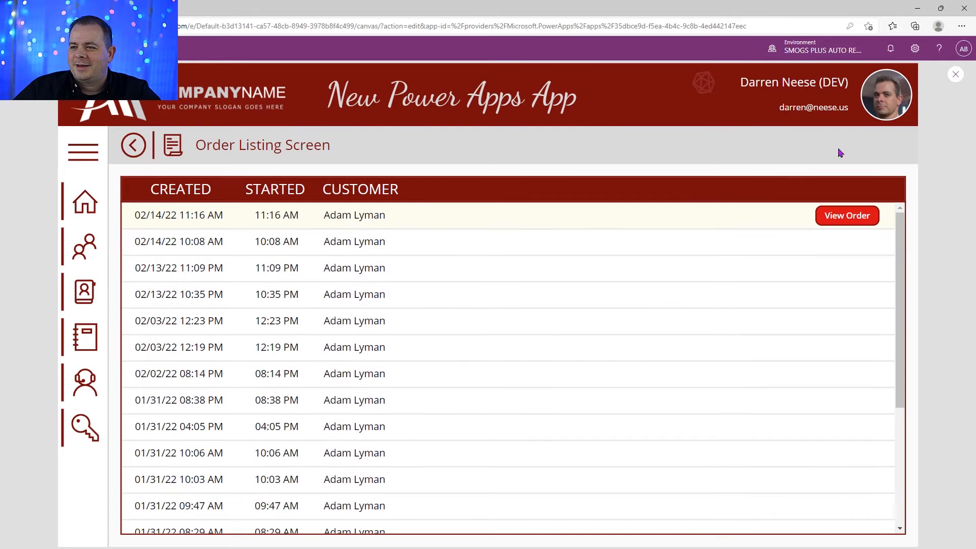
click(955, 75)
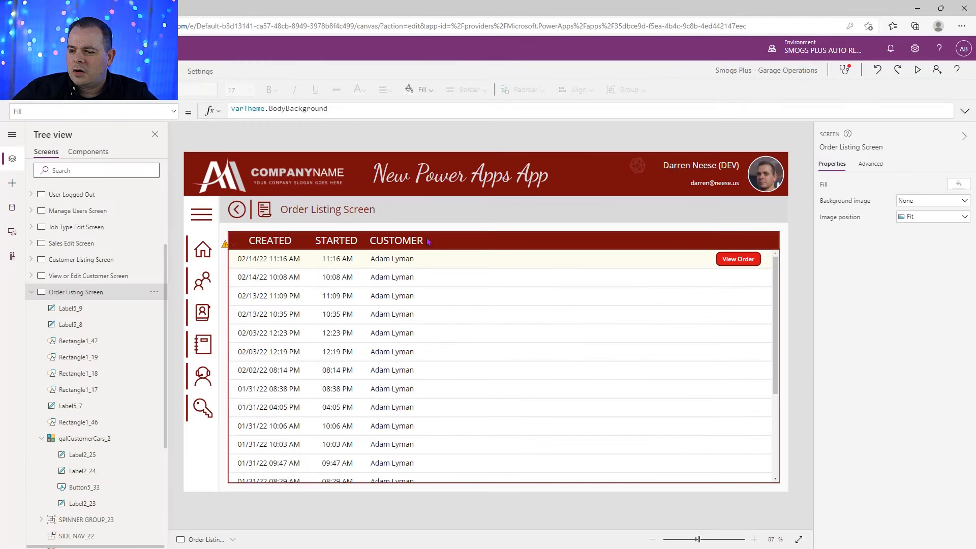
Widen the CUSTOMER header to 220 and paste a duplicate of it.
click(411, 244)
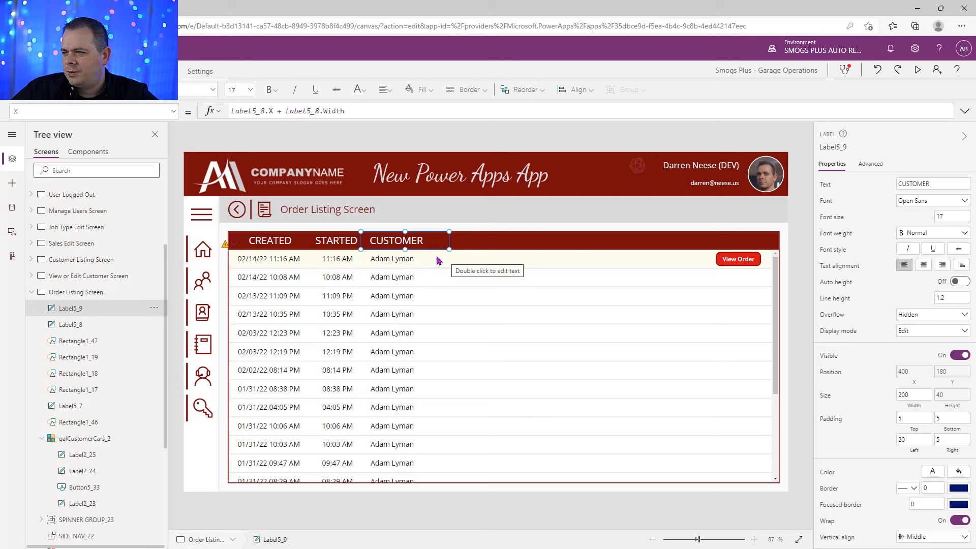
click(904, 395)
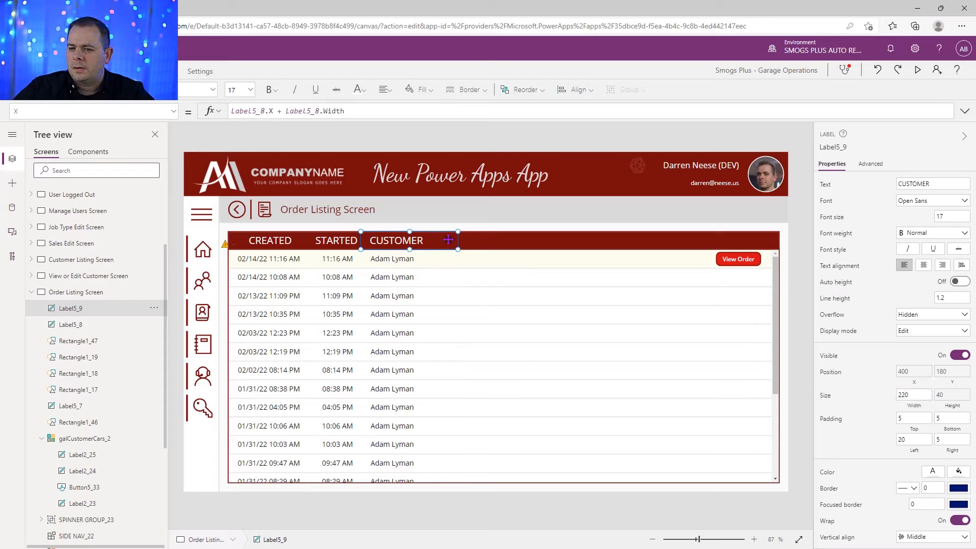
key(ctrl+v)
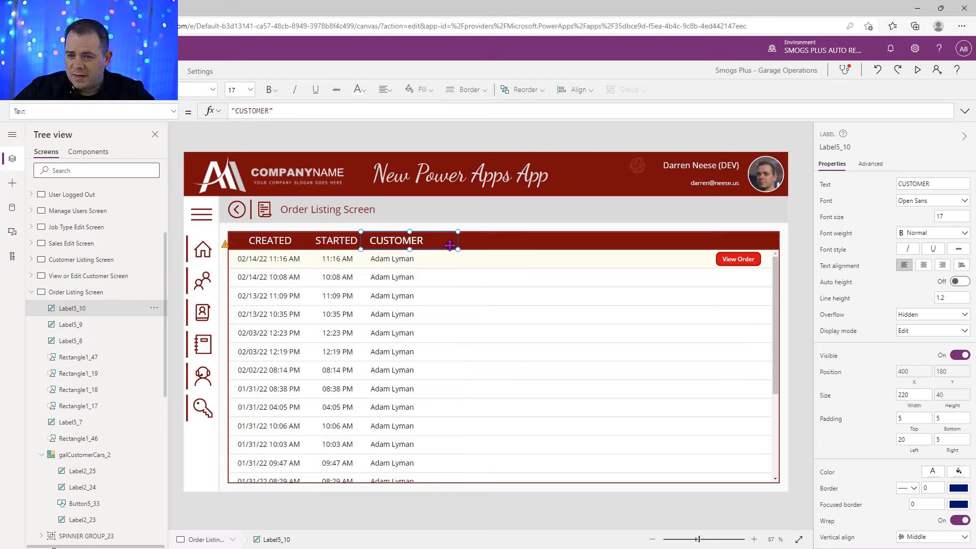
click(86, 324)
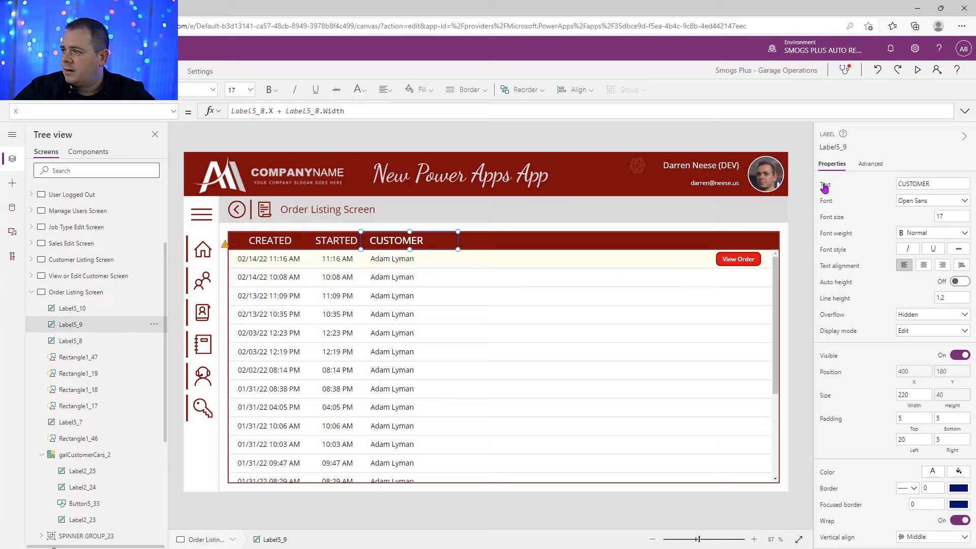
click(834, 148)
Position the duplicate at Label5_9.X + Label5_9.Width and label it VEHICLE.
click(92, 312)
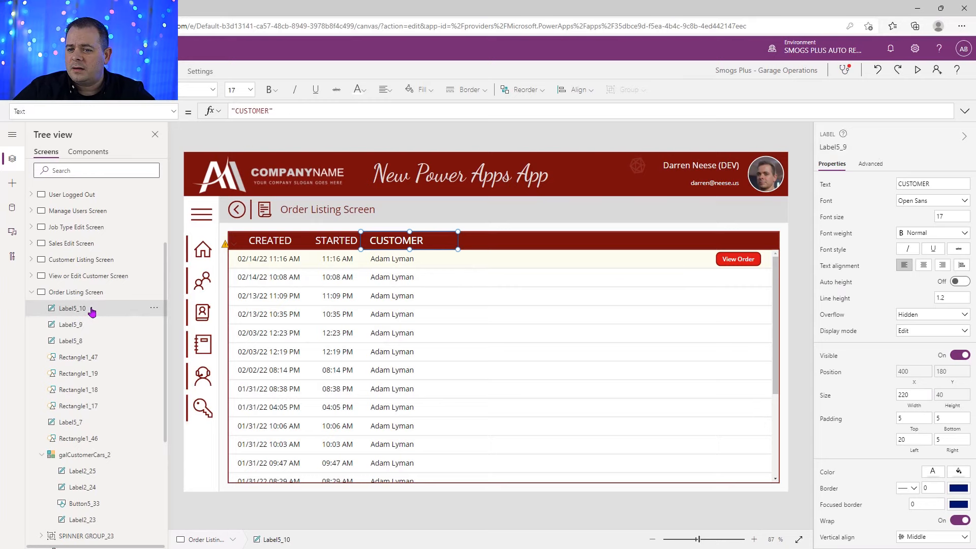
double_click(255, 112)
text(Label5_9.X + Label5_8.Width)
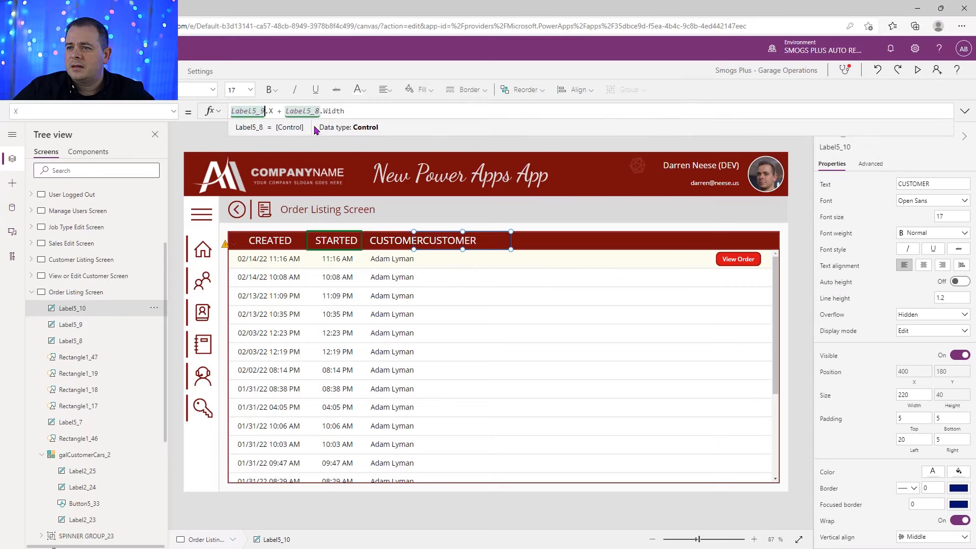
double_click(303, 111)
text(Label5_9)
click(912, 184)
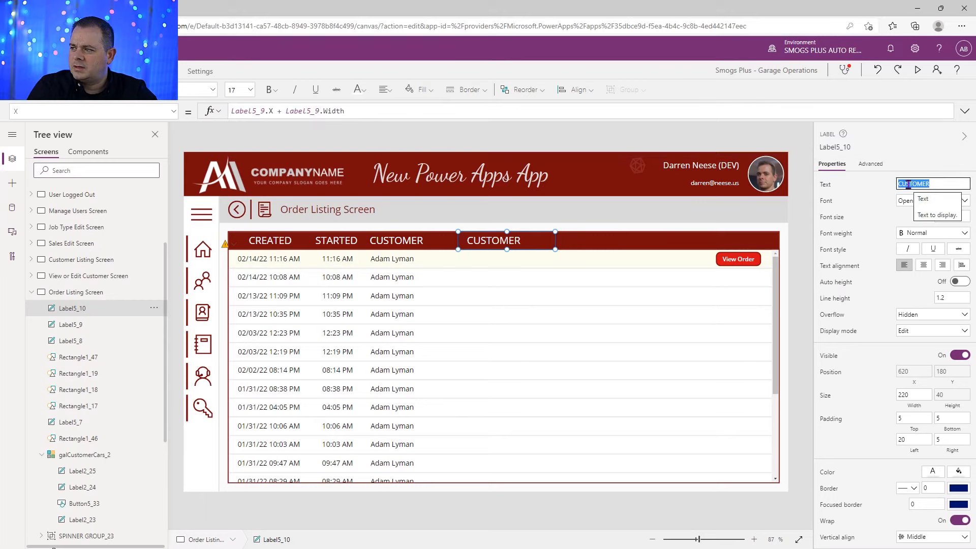
text(VEHICLE)
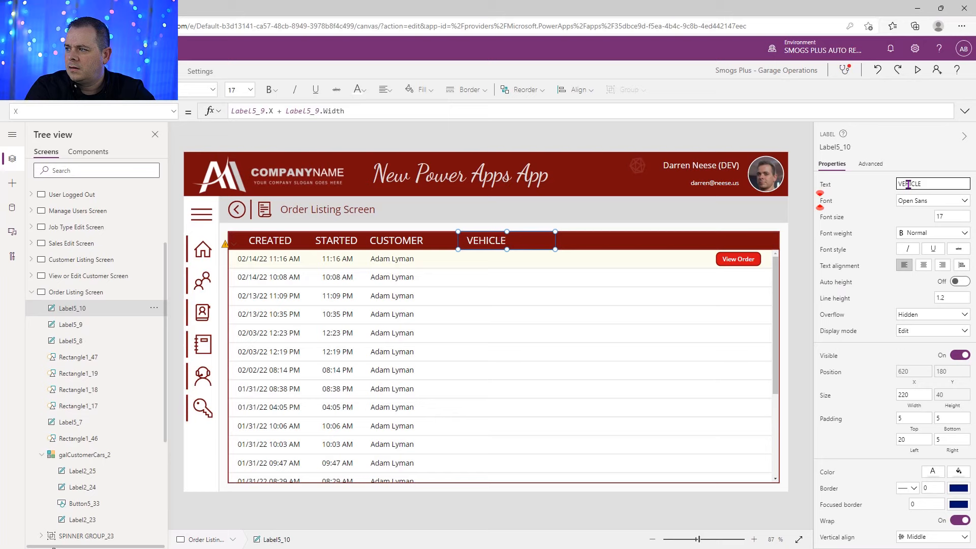
Duplicate the customer name label and tie its X and width to the VEHICLE header.
click(435, 257)
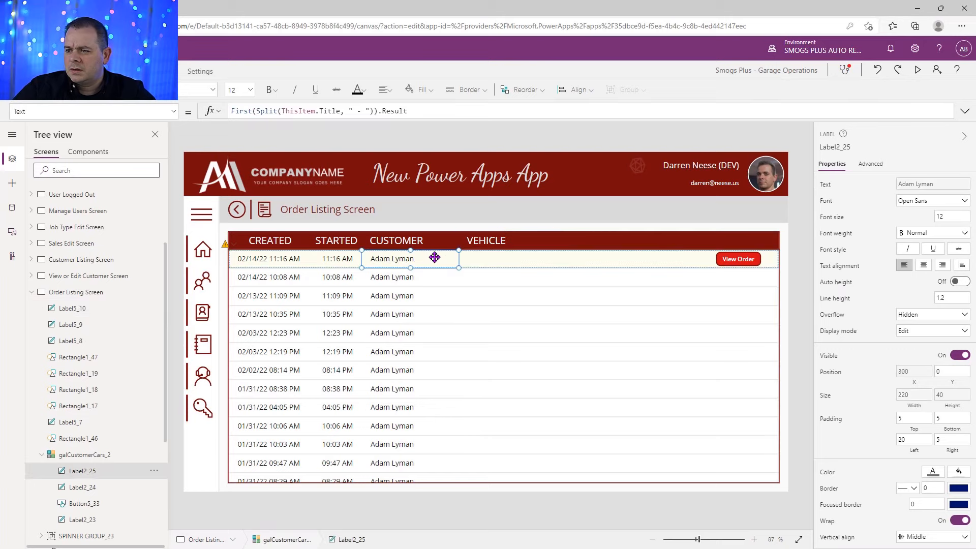
key(ctrl+c)
key(ctrl+v)
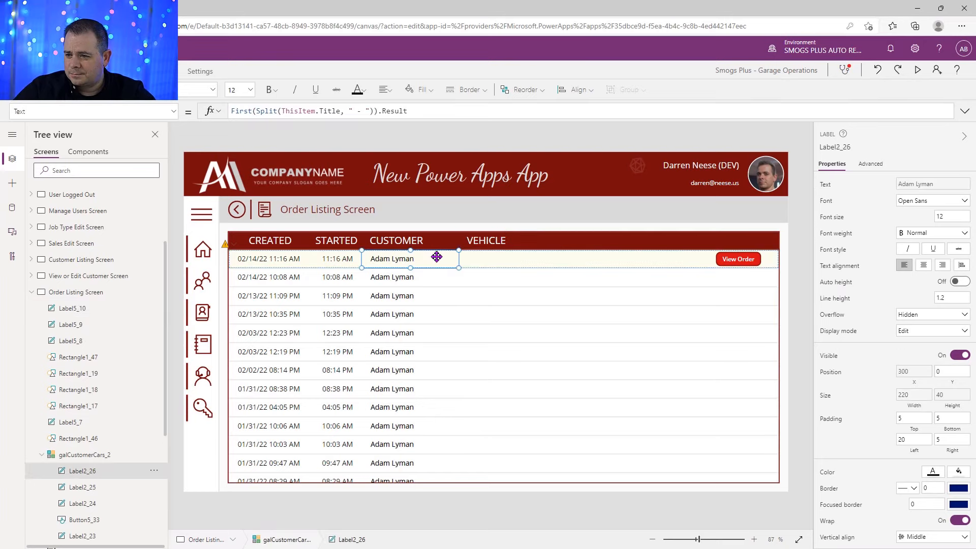
click(482, 247)
click(840, 148)
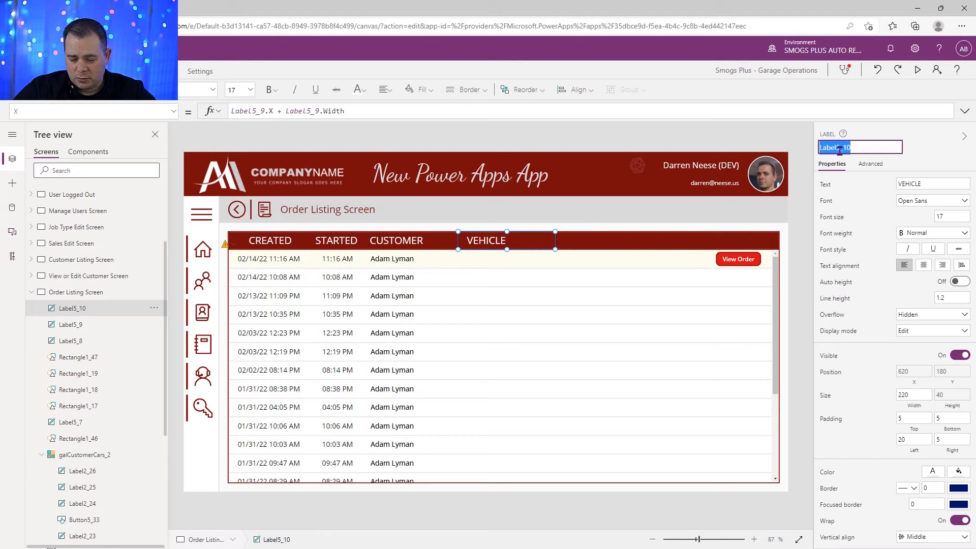
scroll(117, 427, down, 2)
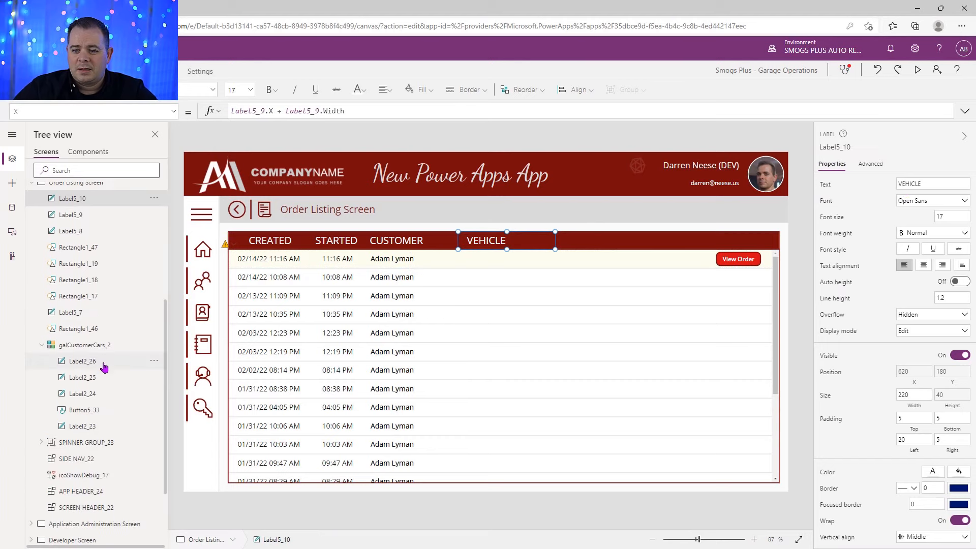
click(81, 361)
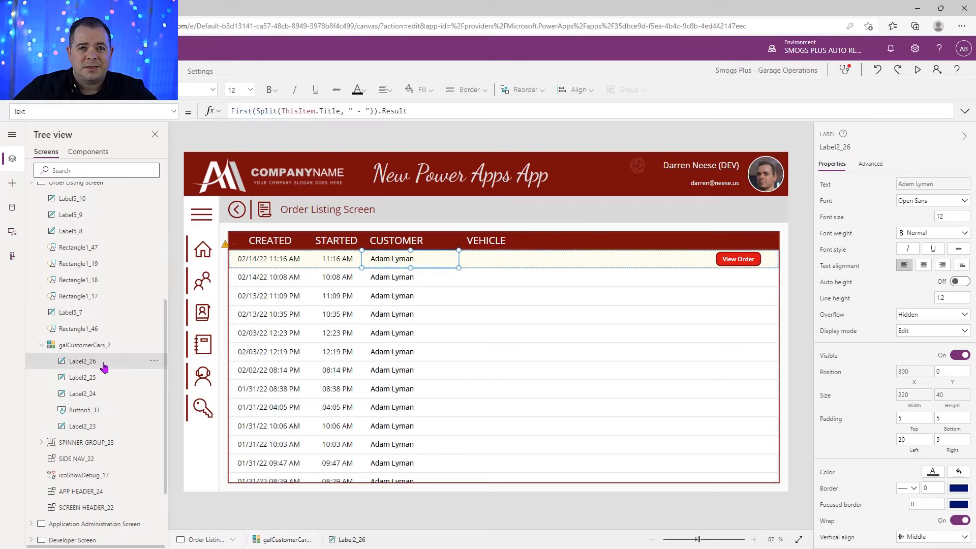
click(915, 371)
double_click(251, 113)
key(ctrl+v)
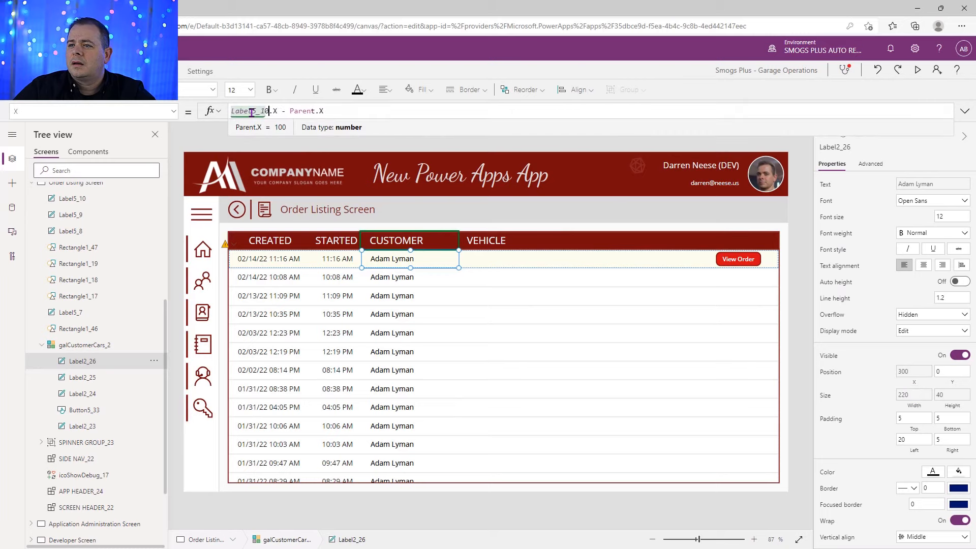
click(915, 395)
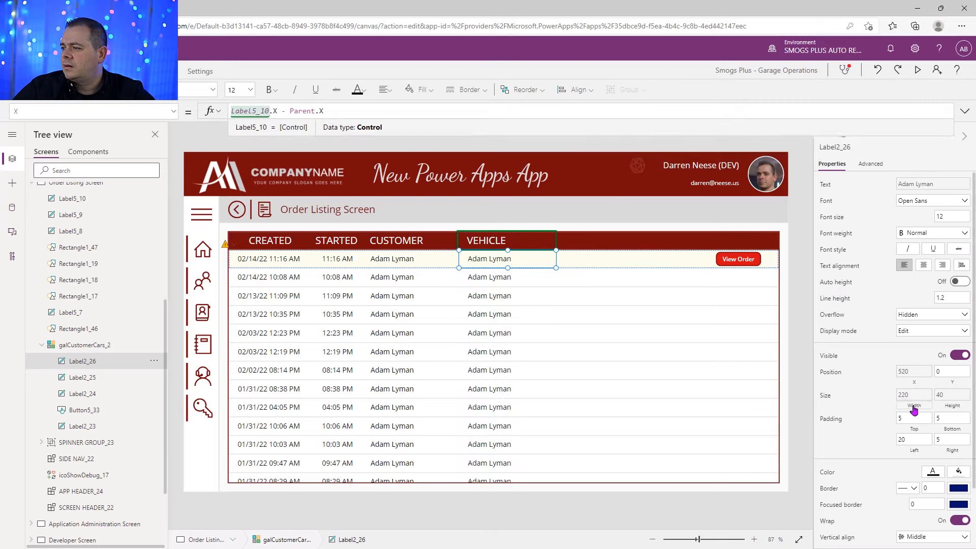
double_click(244, 112)
key(ctrl+v)
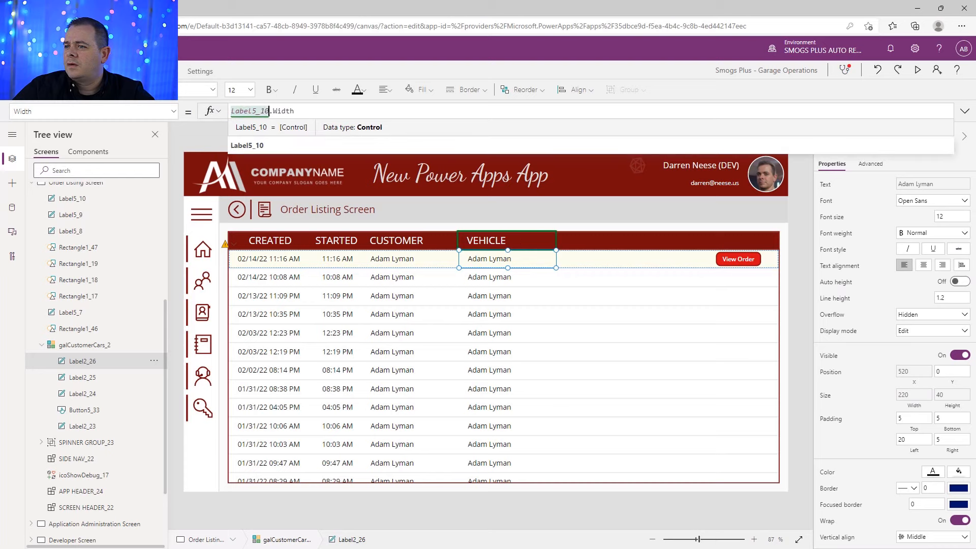
Change the copy's Text formula to use FirstN(Split(ThisItem.Title, " - "), 2).
click(822, 188)
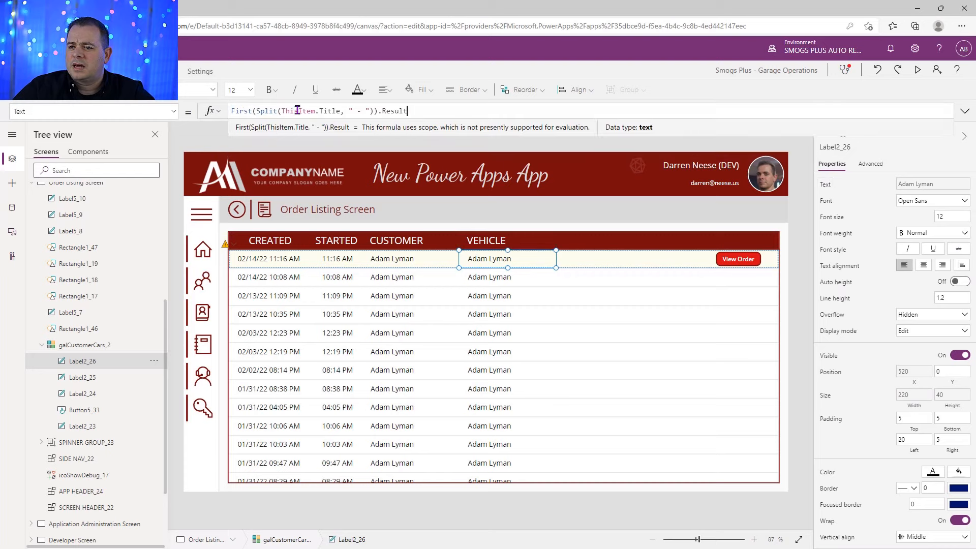
click(250, 111)
text(n)
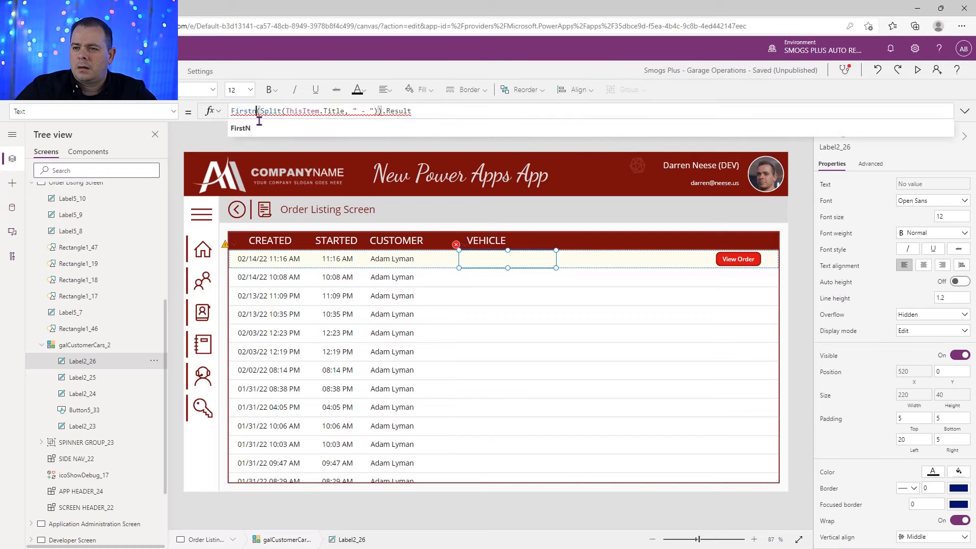
click(269, 130)
click(379, 111)
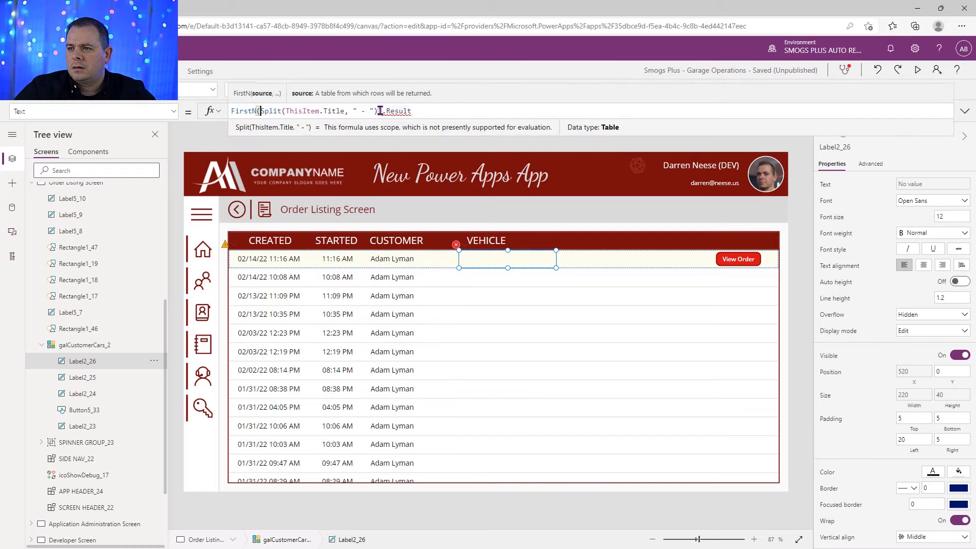
text(, 2)
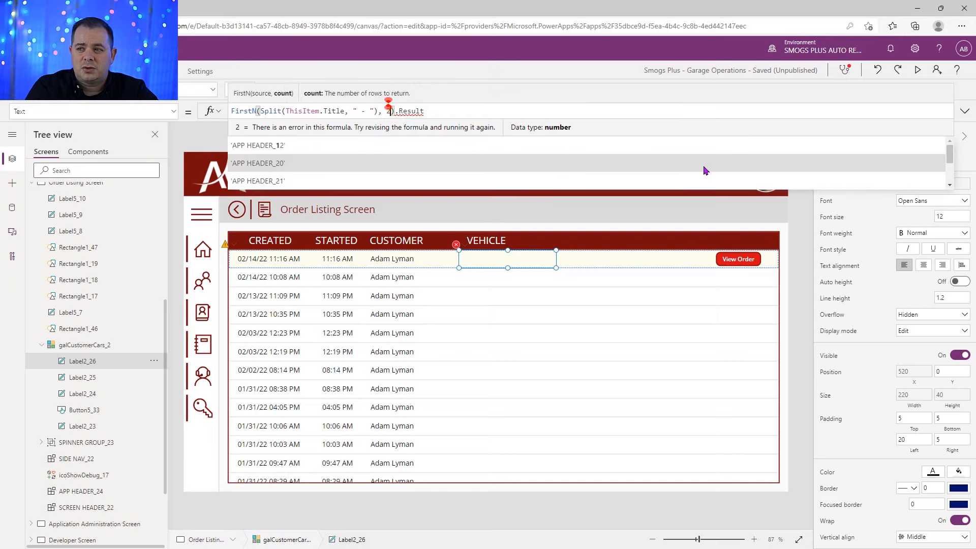
key(Right)
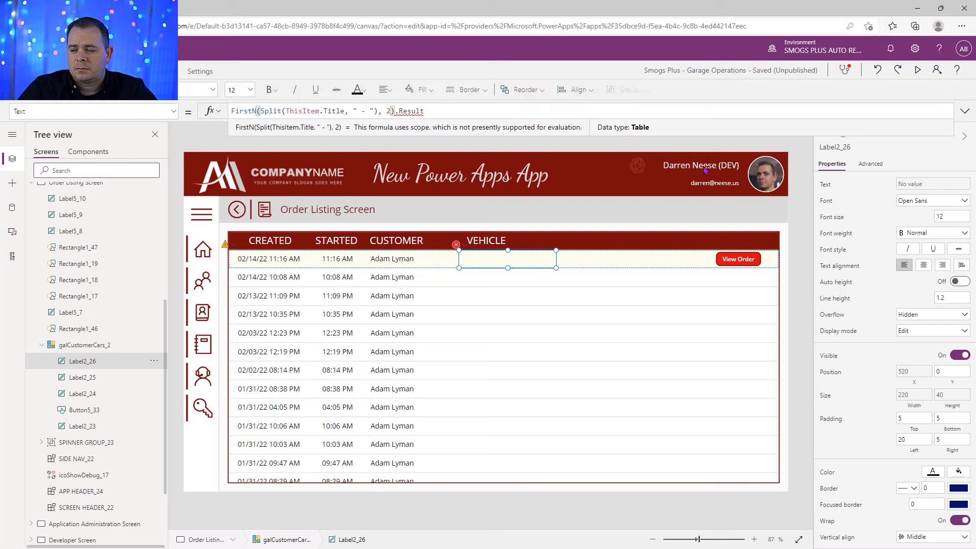
Wrap it in Last() to give Last(FirstN(Split(ThisItem.Title, " - "), 2)).Result.
key(Home)
text(lAST)
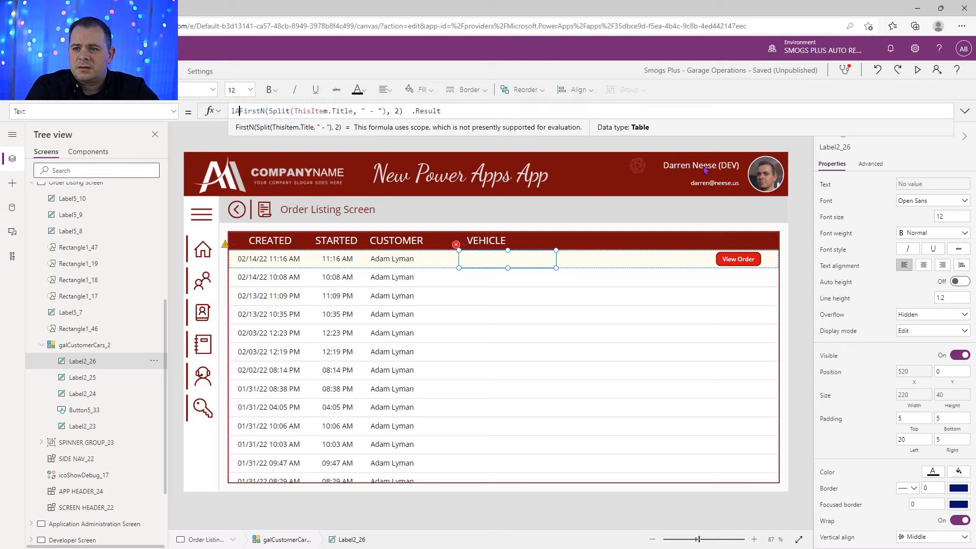
click(346, 131)
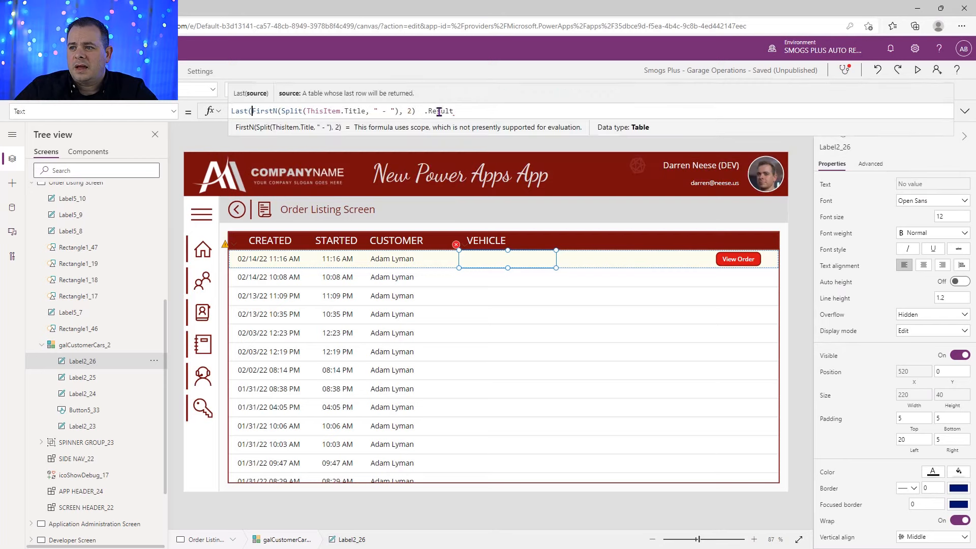
click(417, 111)
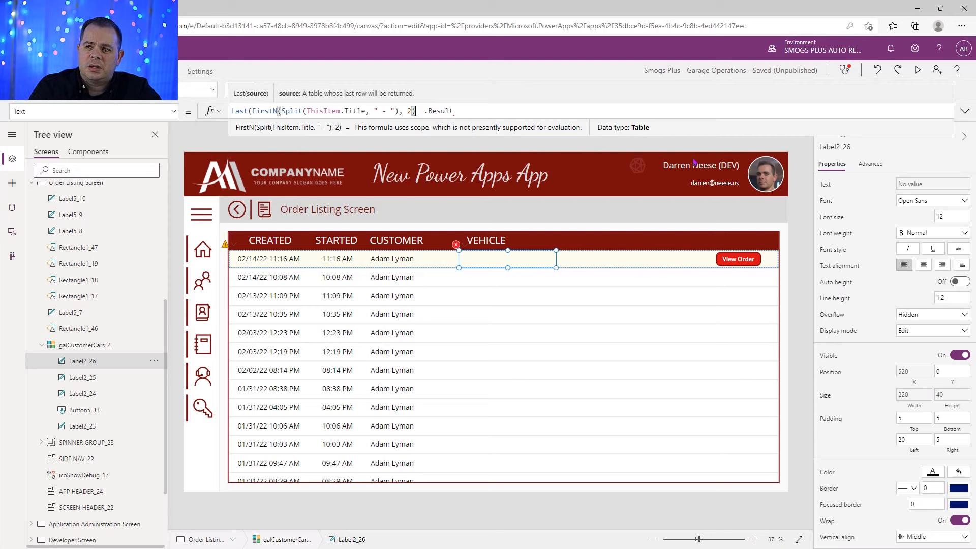
text())
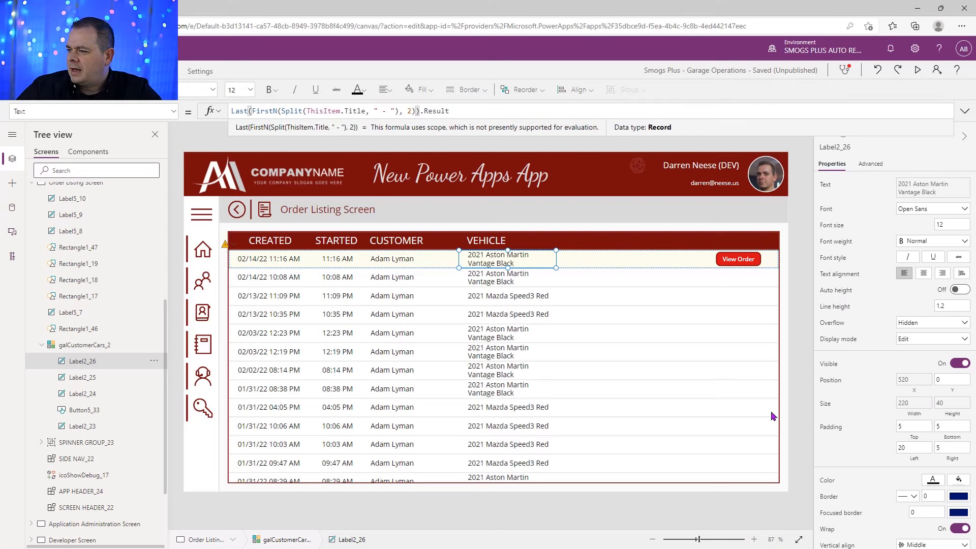
click(488, 240)
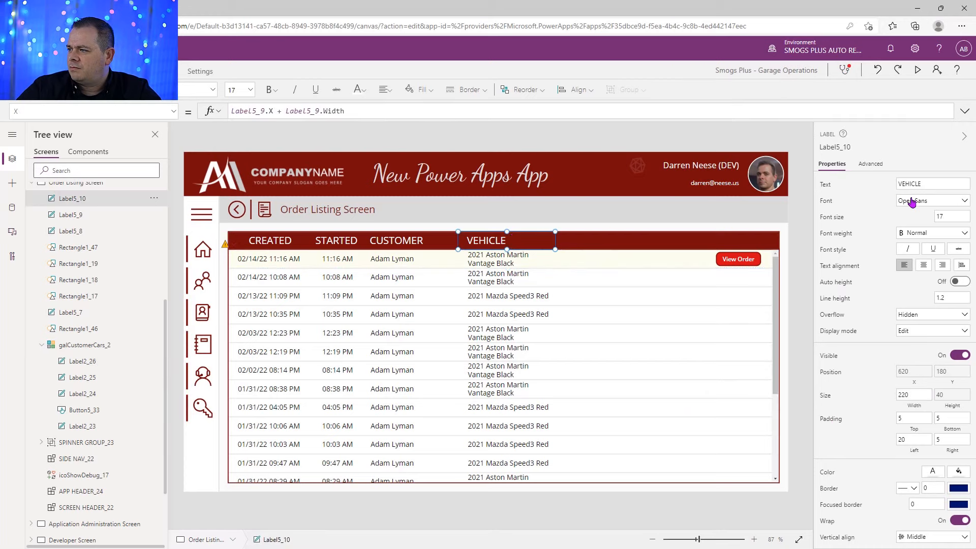
Set the VEHICLE header's width to 400 and preview the order list.
drag(921, 395, 857, 392)
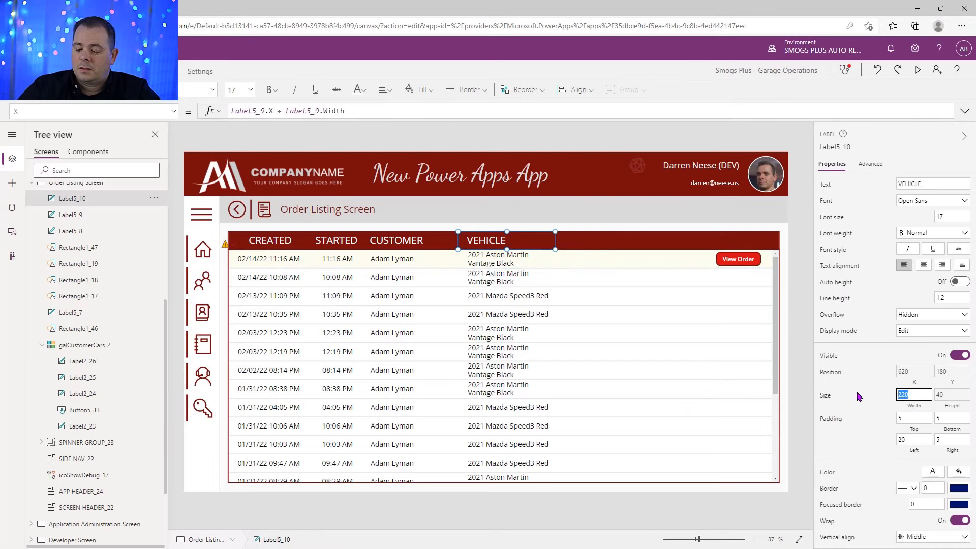
text(400)
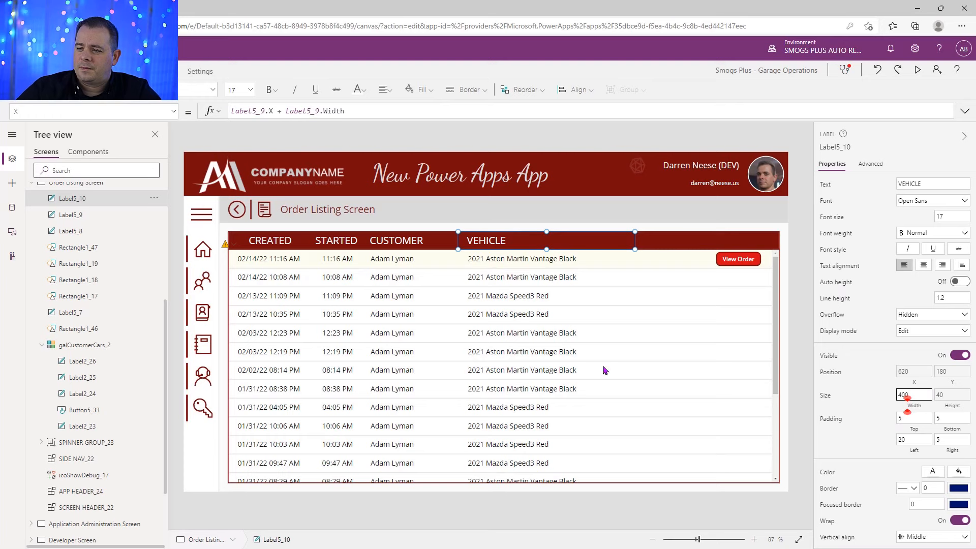
click(918, 70)
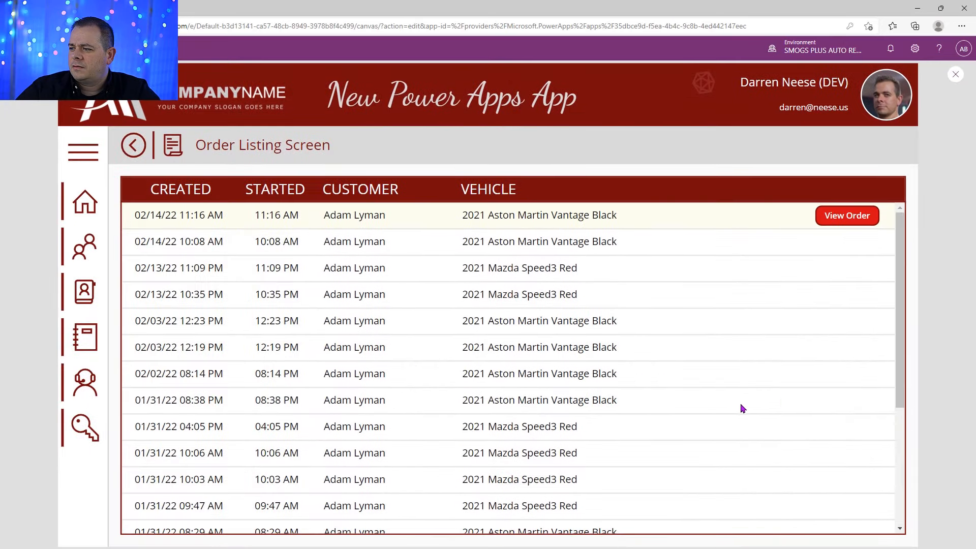
scroll(732, 398, down, 5)
key(Escape)
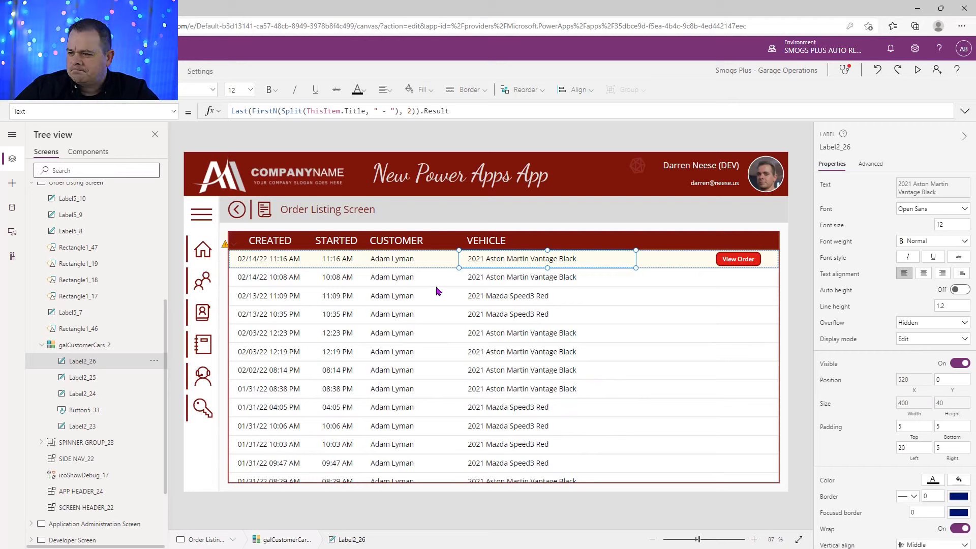
Inspect the gallery's customer, created and STARTED labels, then preview the list again.
click(435, 262)
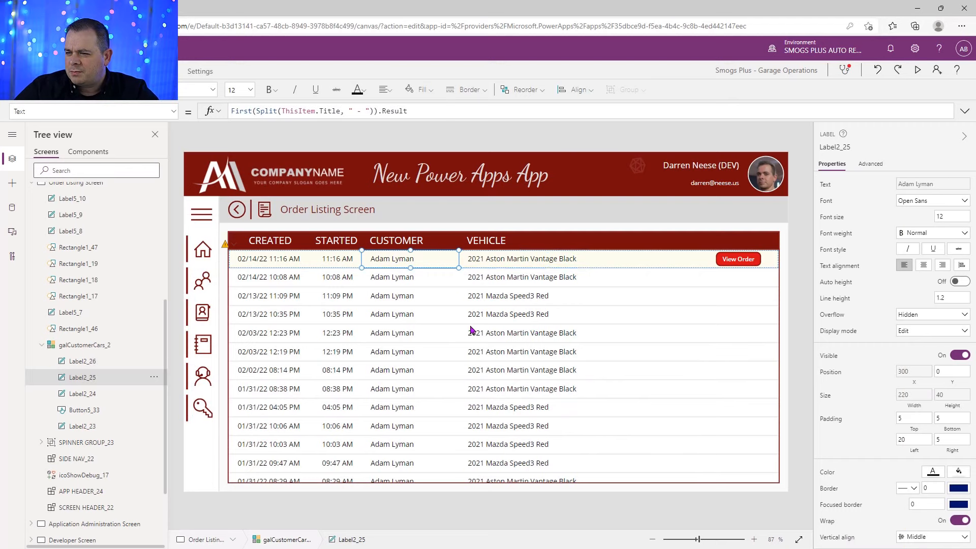
click(285, 262)
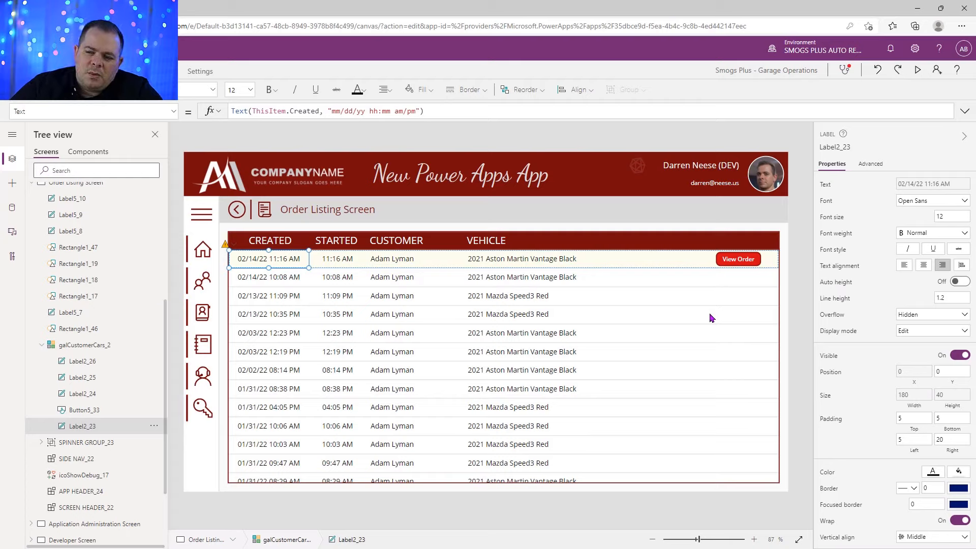
click(336, 259)
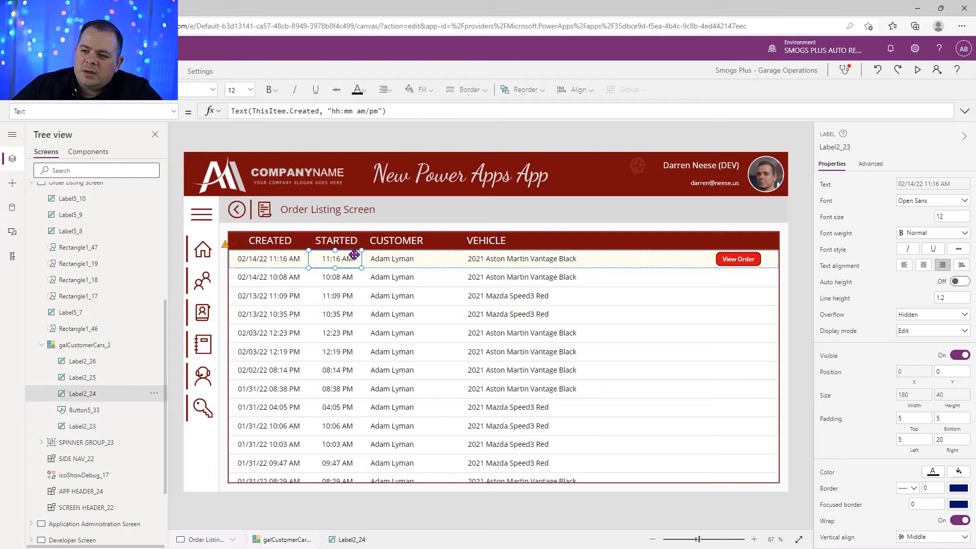
click(918, 70)
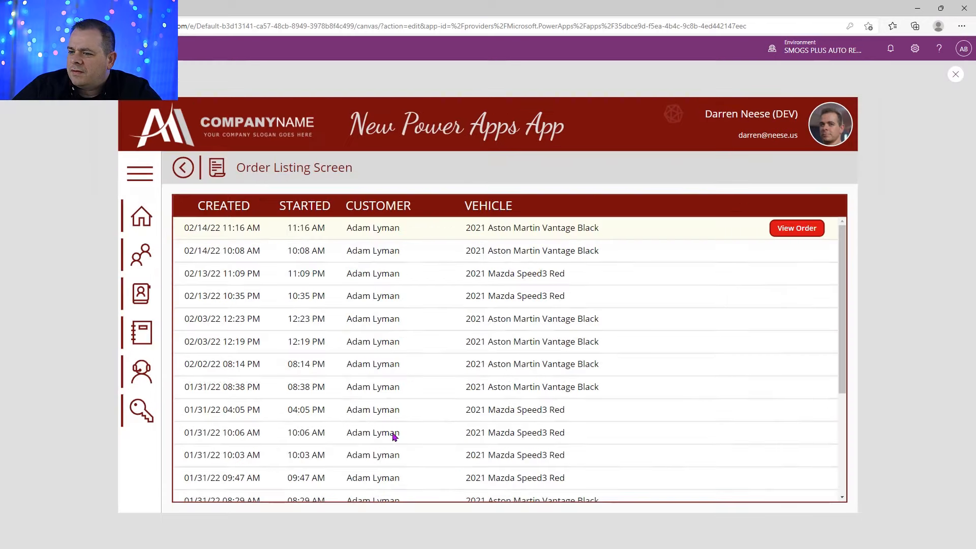
scroll(396, 431, down, 4)
key(Escape)
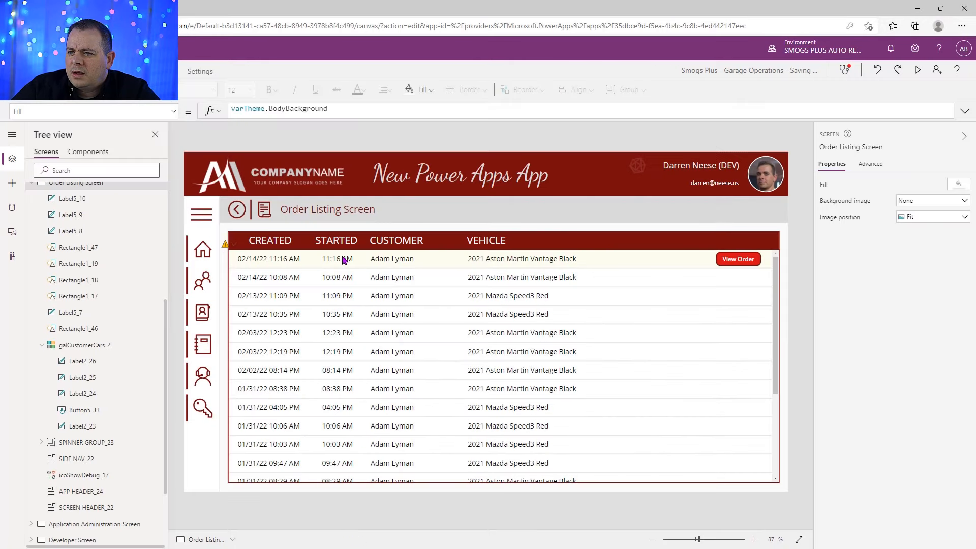
click(344, 261)
Change the STARTED label's field from ThisItem.Created to ThisItem.OrderCreated.
double_click(307, 111)
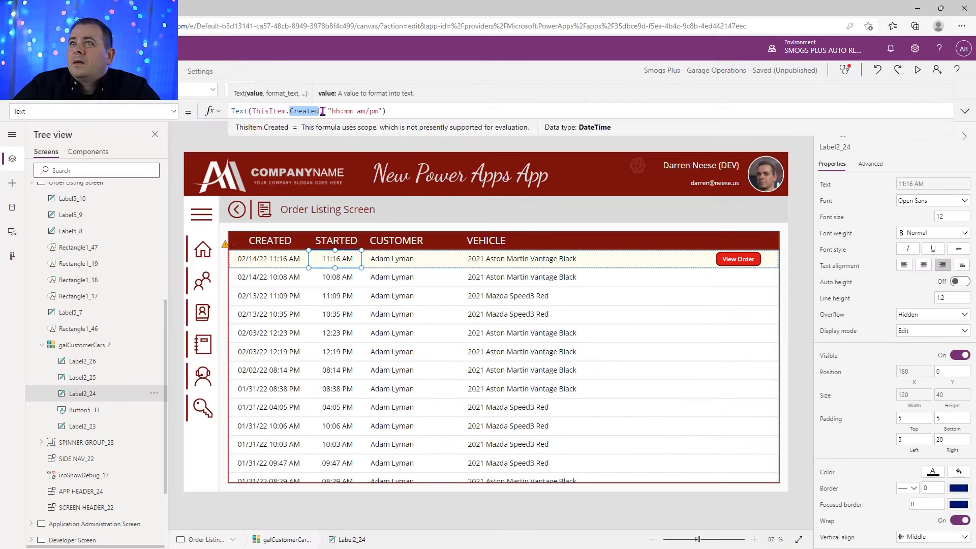
text(oRDER)
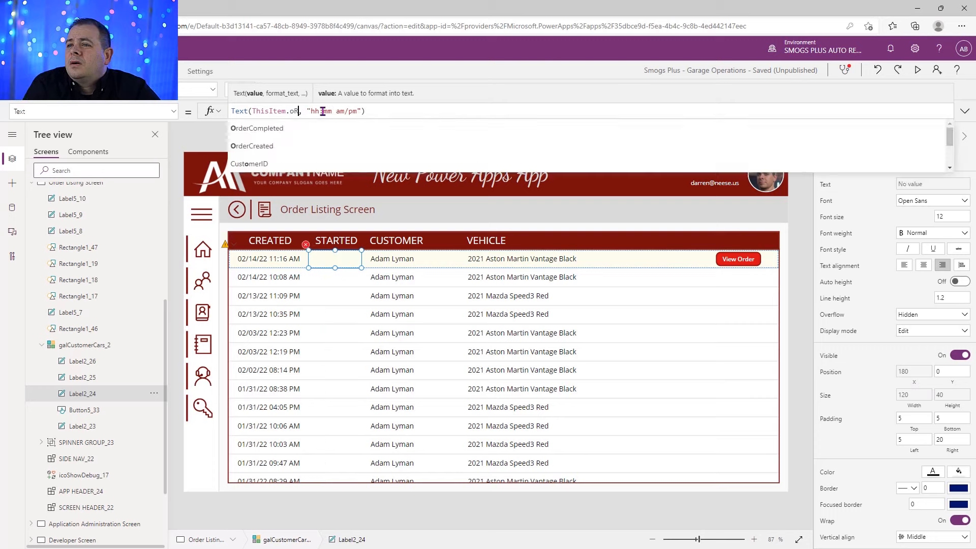
text(c)
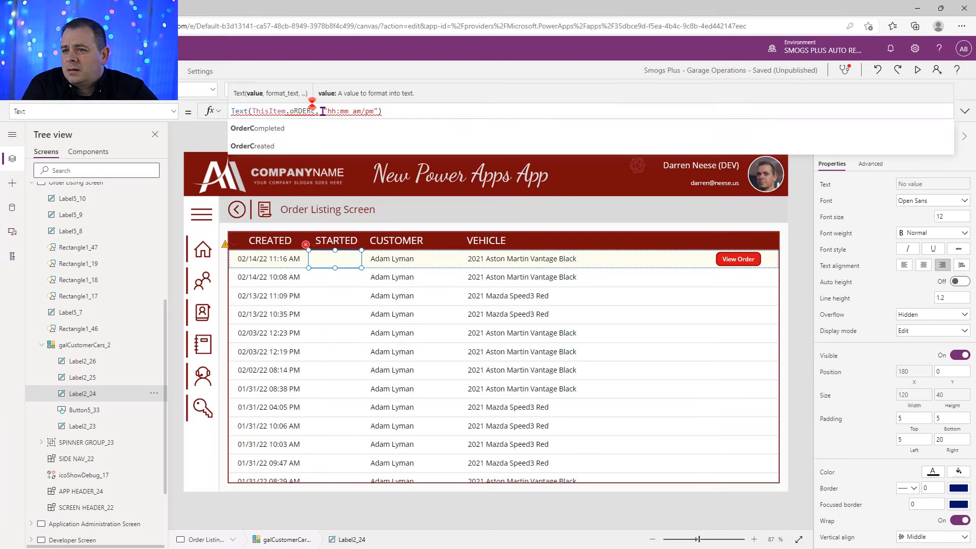
click(294, 145)
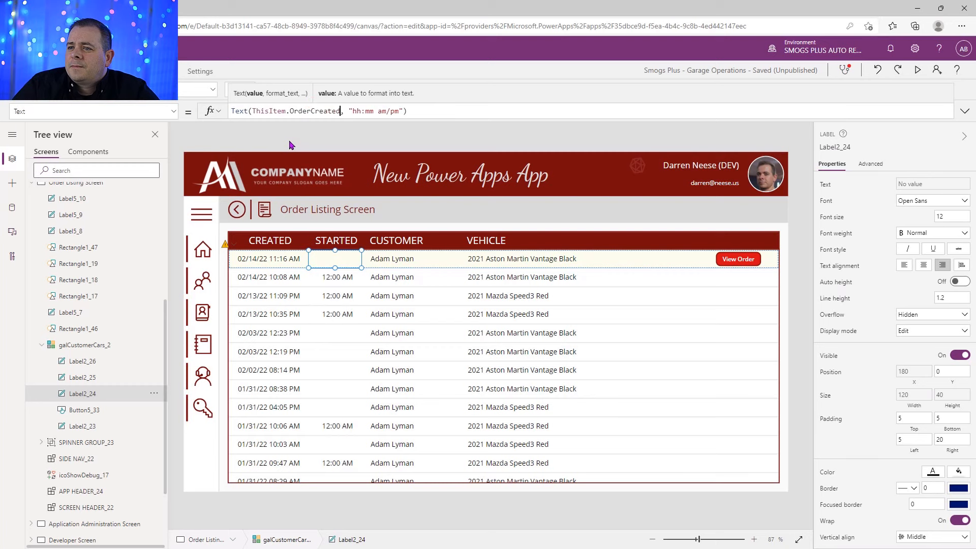
Preview the app and check the rows' STARTED times, which show 12:00 AM.
click(918, 69)
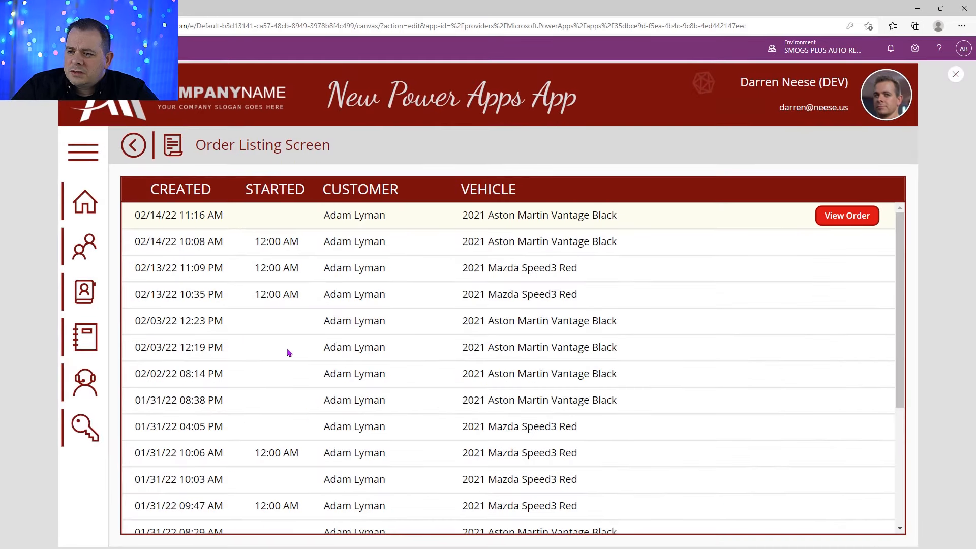
scroll(469, 395, down, 3)
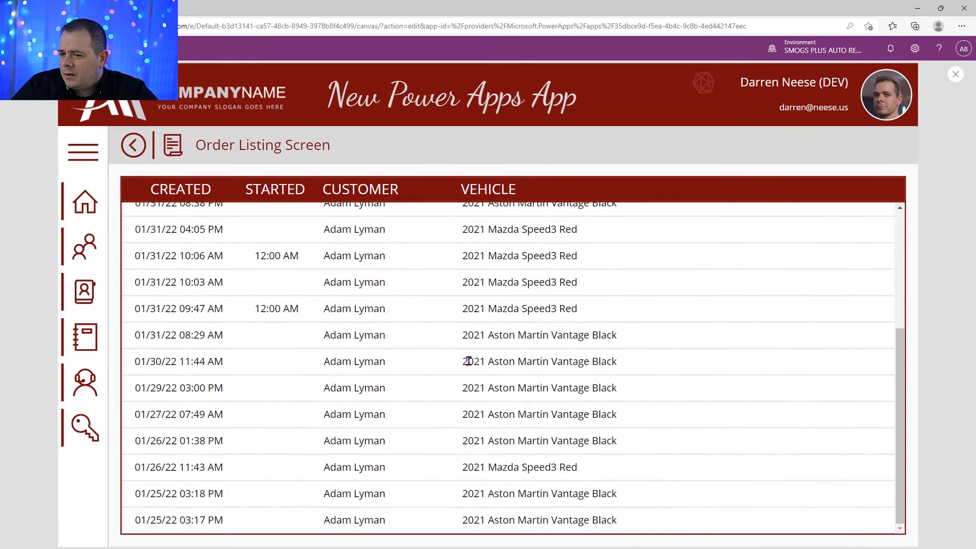
scroll(471, 364, up, 3)
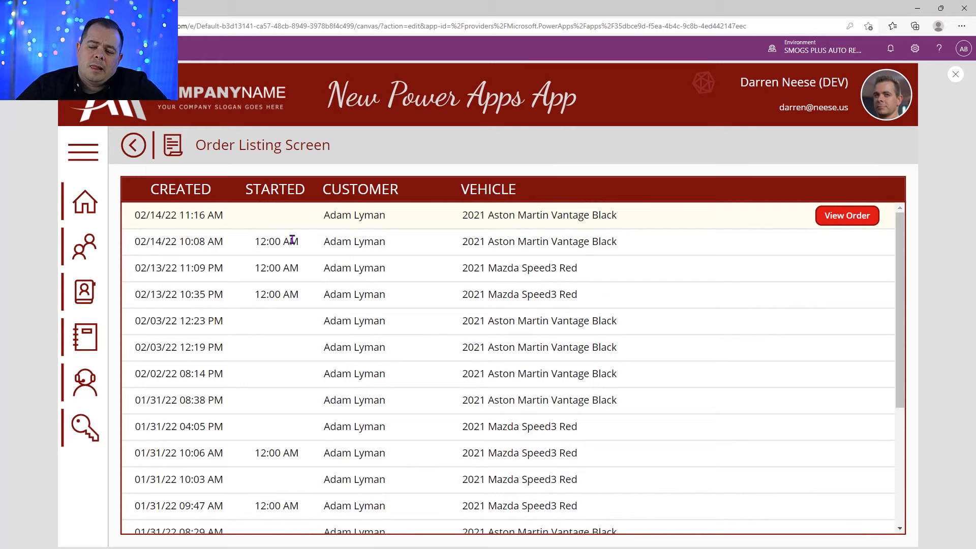
drag(290, 240, 244, 249)
click(244, 249)
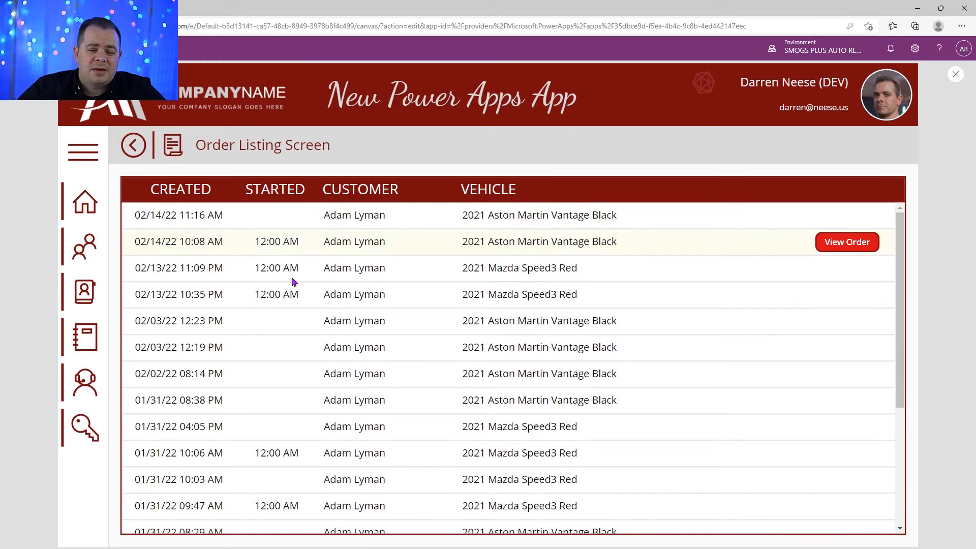
drag(255, 243, 290, 239)
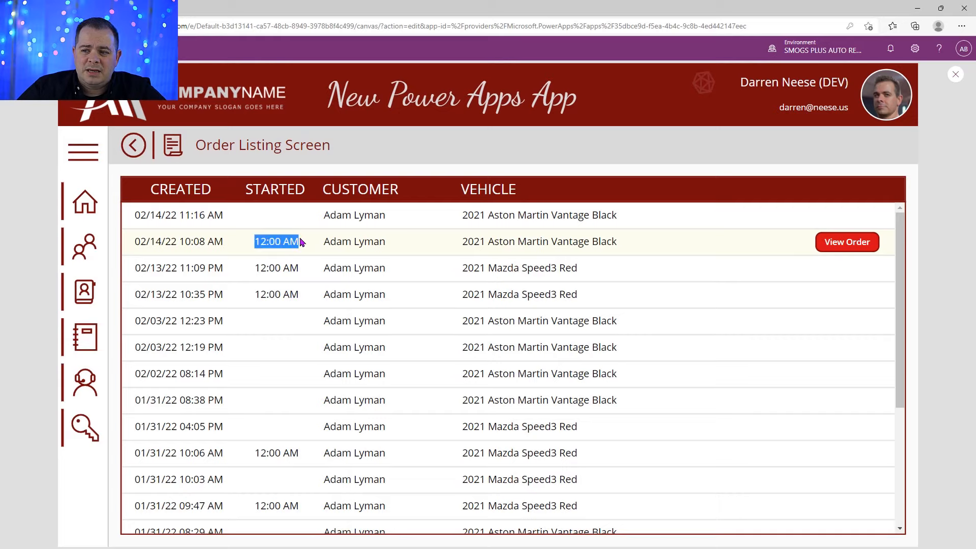
click(308, 246)
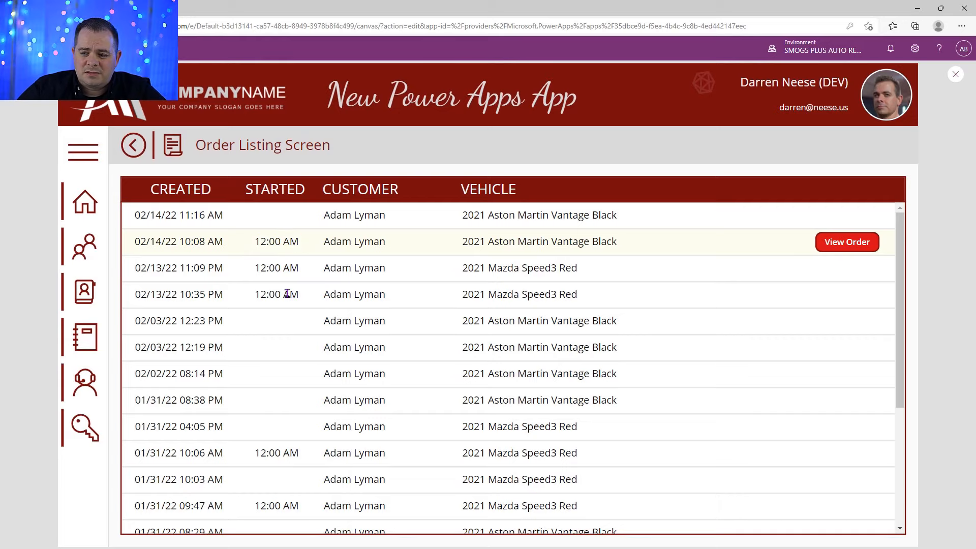
click(326, 274)
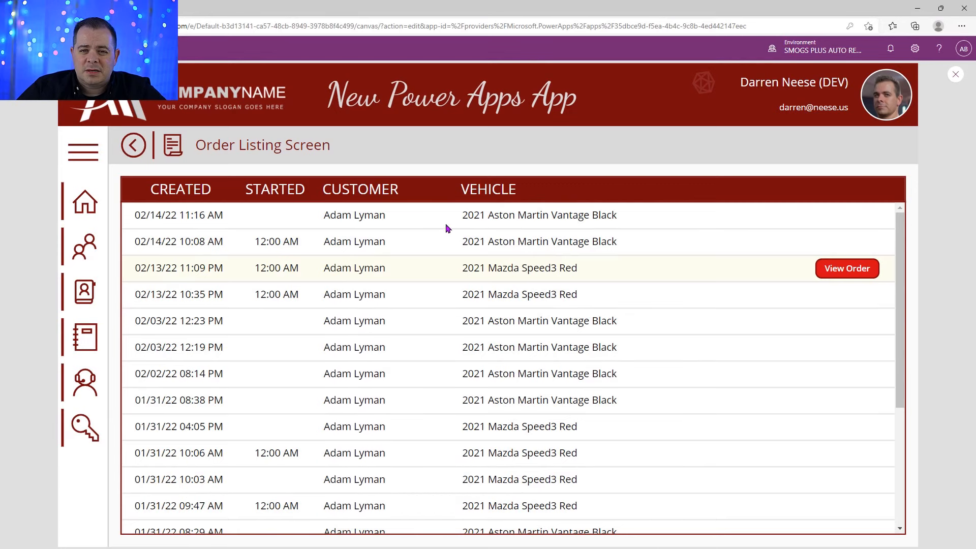
key(Escape)
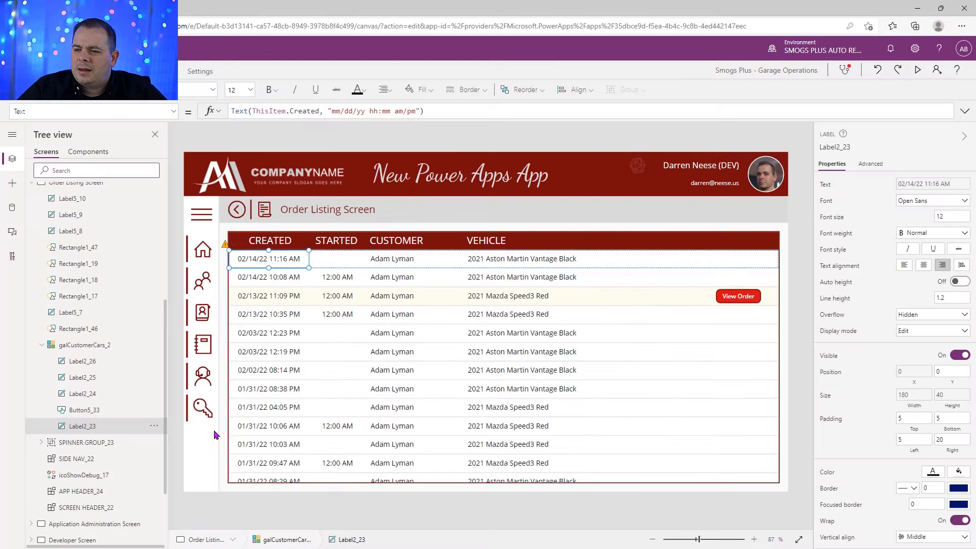
Collapse Order Listing Screen in the Tree view and open Sales Edit Screen.
scroll(72, 301, up, 4)
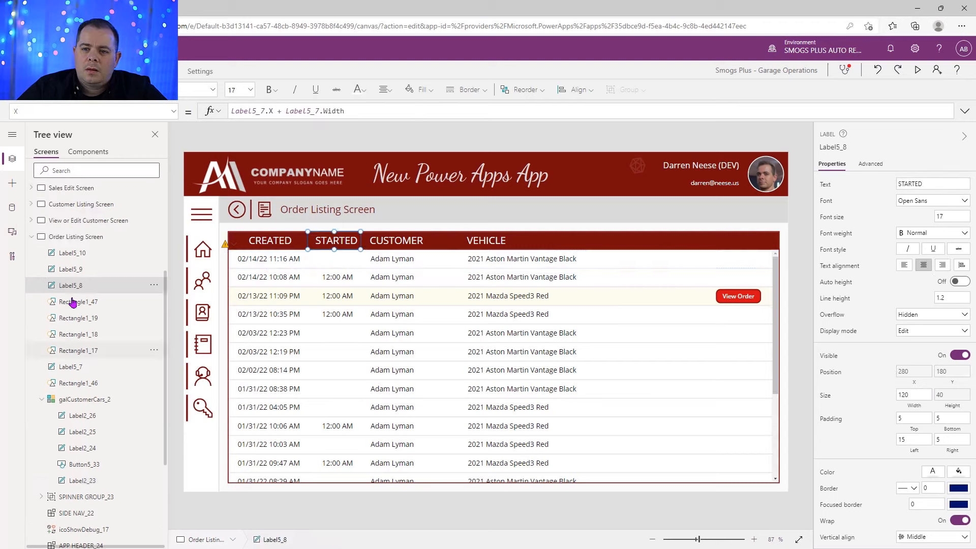
scroll(83, 316, down, 2)
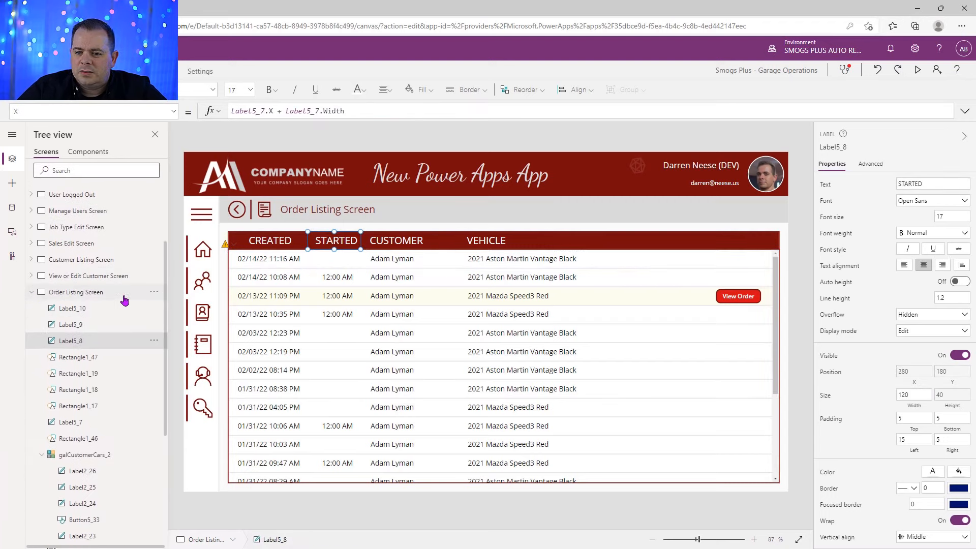
click(31, 292)
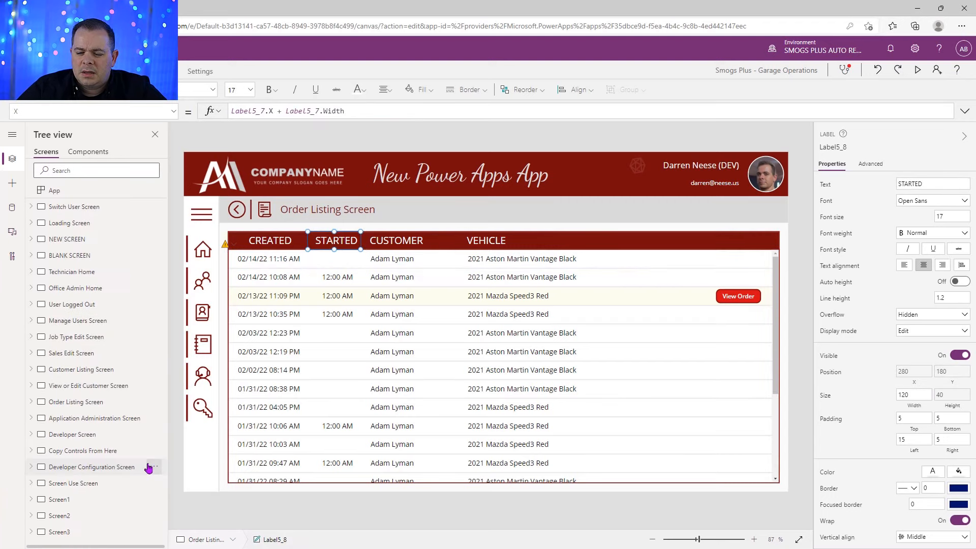
click(110, 355)
Select the Finalize Sale button and scroll its OnSelect Patch code to OrderCreated: Now().
click(964, 111)
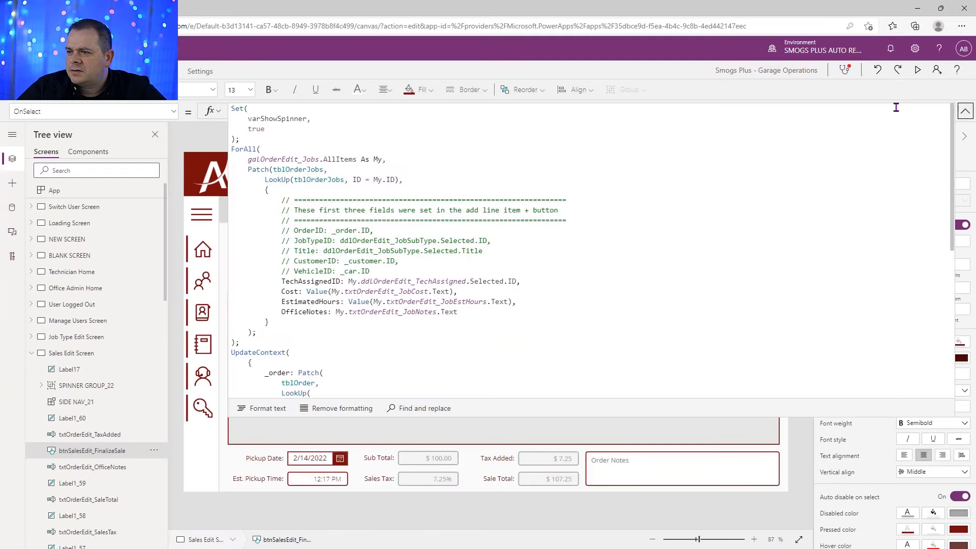
click(400, 240)
scroll(663, 326, down, 4)
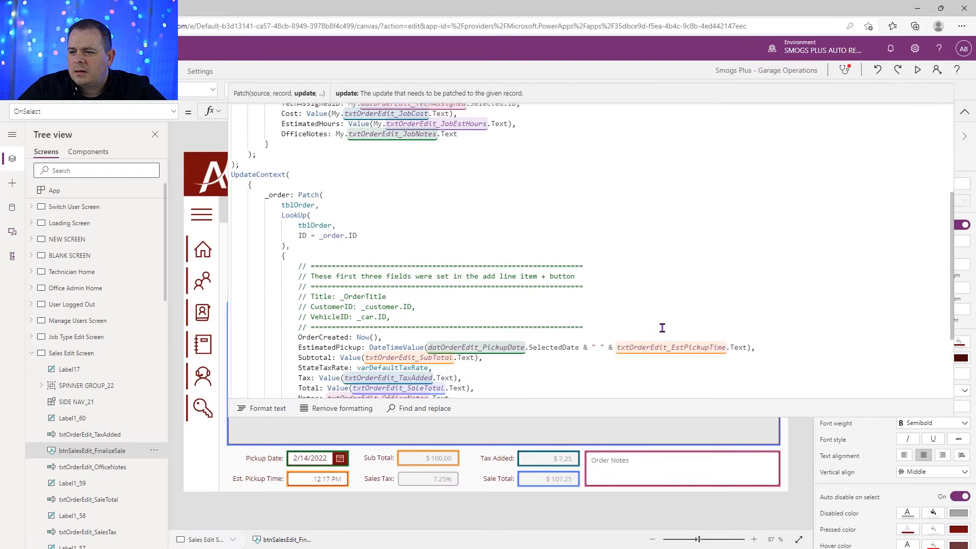
scroll(662, 328, down, 2)
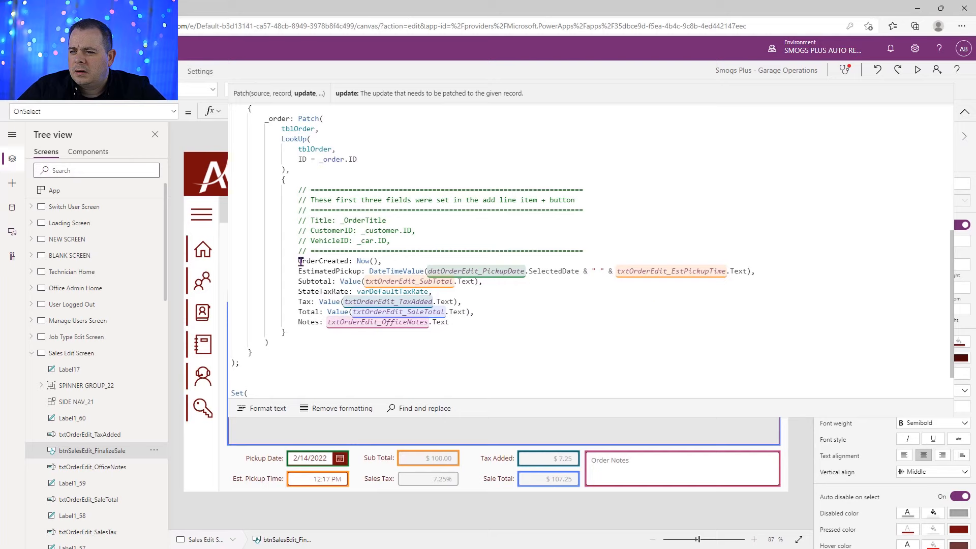
click(375, 262)
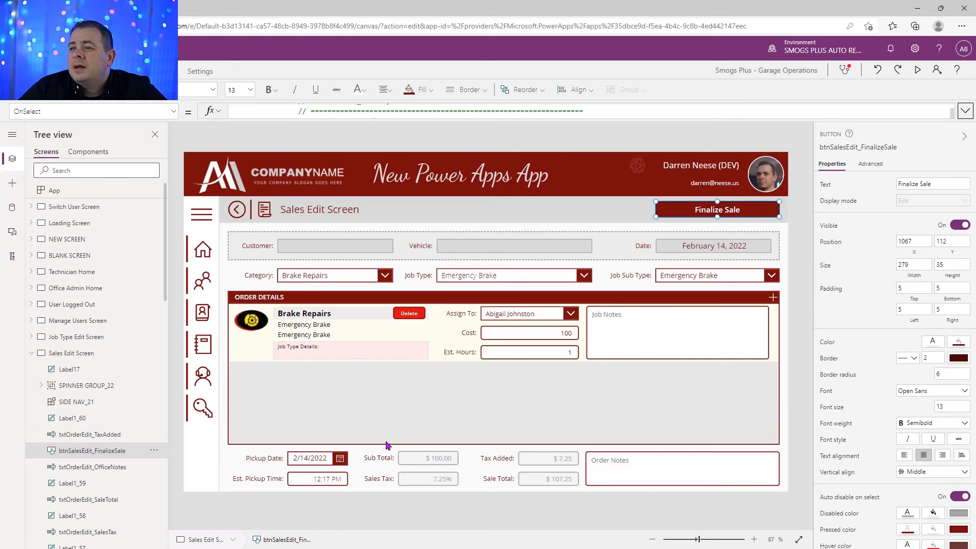
Preview a customer's details from Customers, then return to the editor and select the ORDERS gallery.
key(F5)
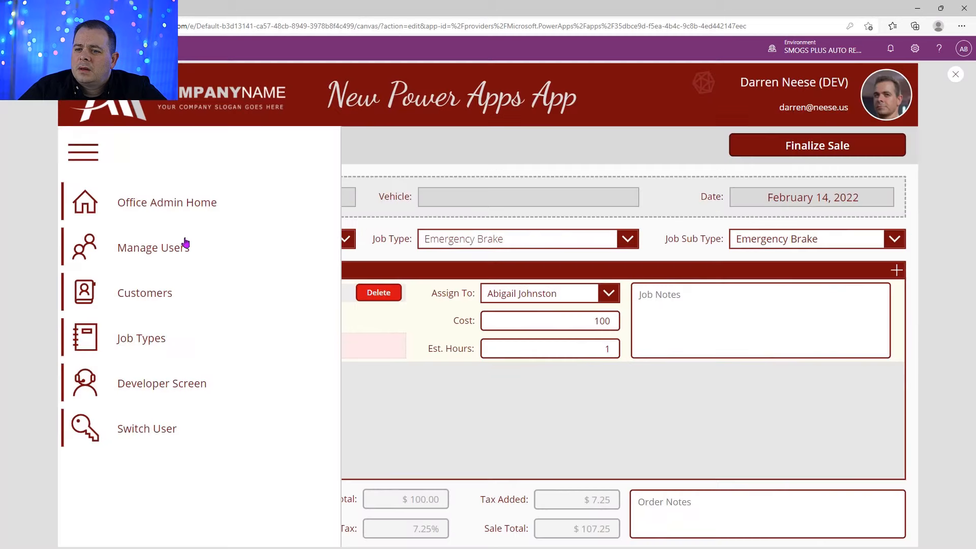
click(138, 293)
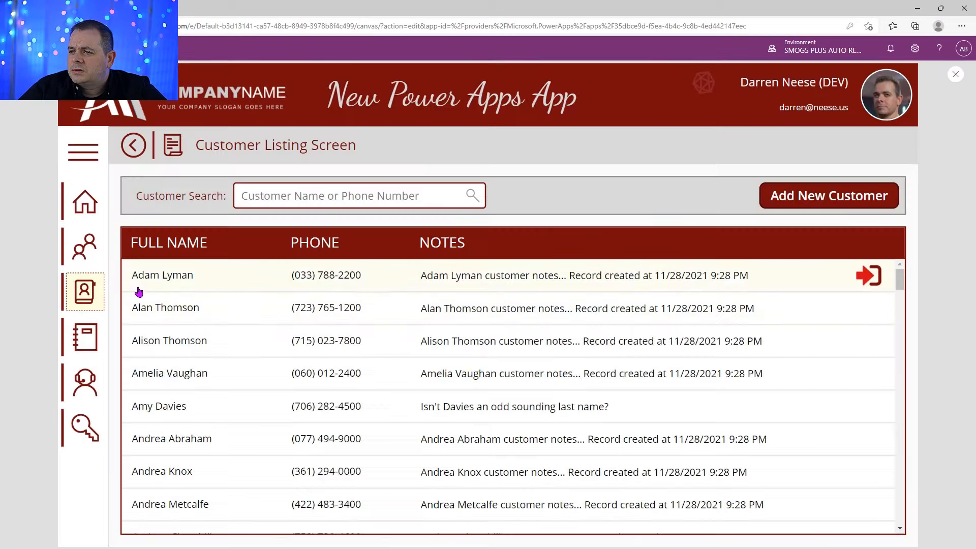
click(870, 308)
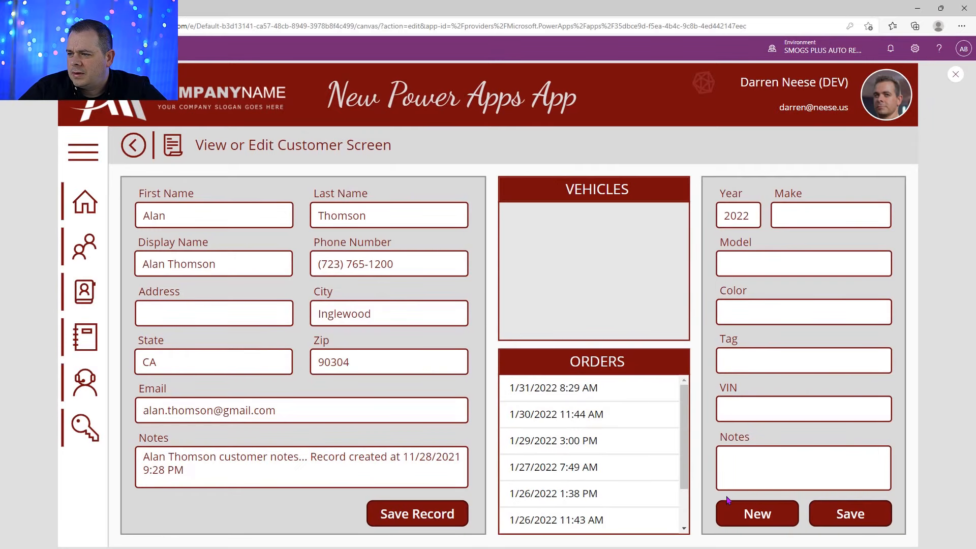
click(956, 75)
click(591, 426)
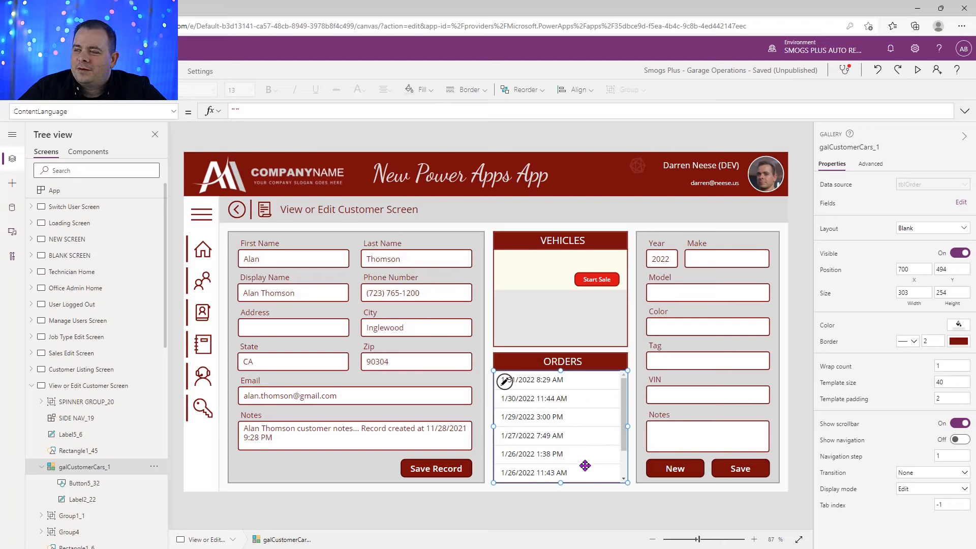
Inspect the orders gallery's VehicleID filter and look up the vehicles gallery's name, galCustomerCars.
double_click(337, 111)
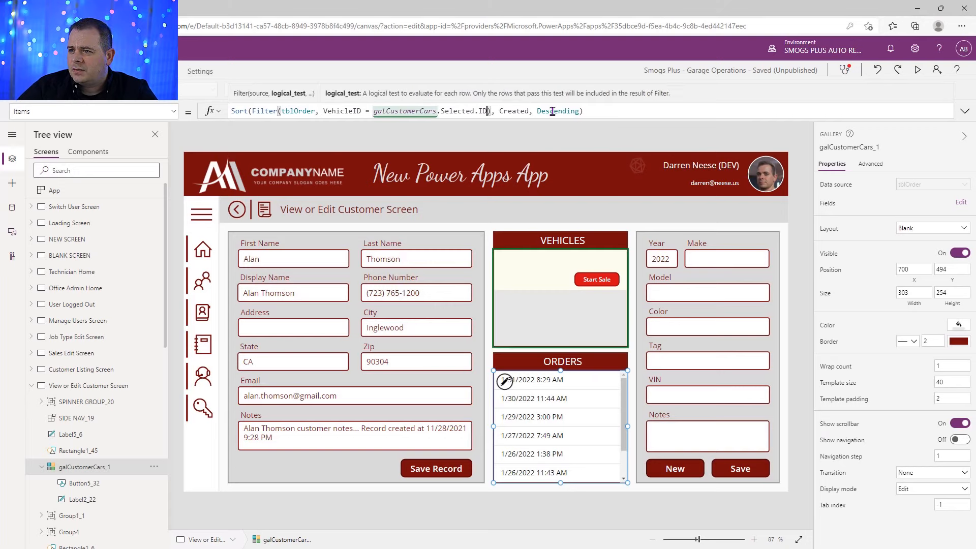
click(539, 315)
click(856, 148)
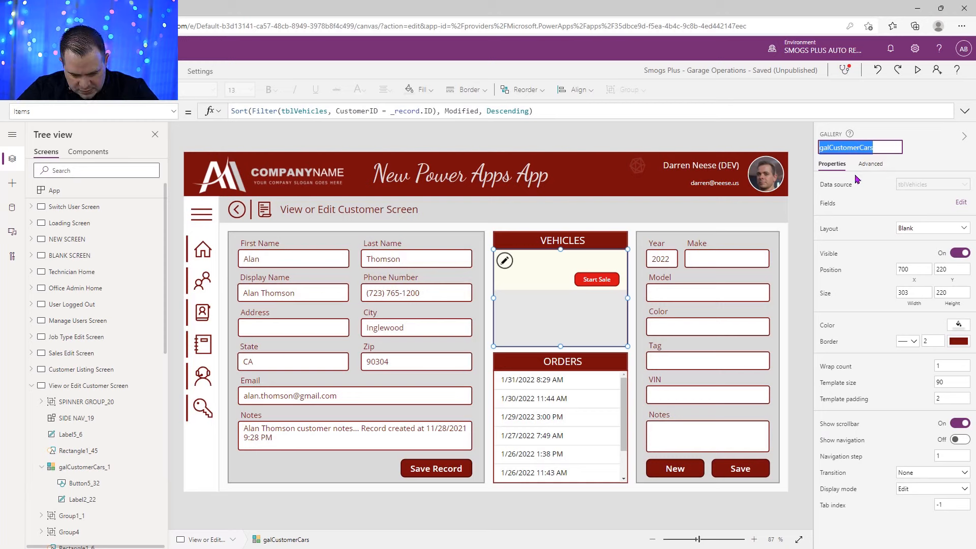
click(84, 466)
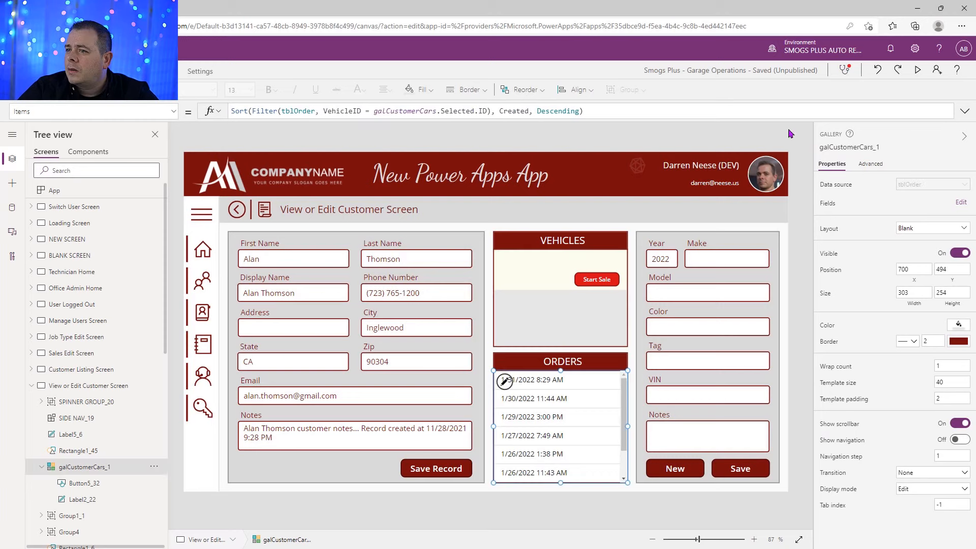
Append 'And CountRows(galCustomerCars.AllItems) > 0' to the orders Filter and preview the app.
click(491, 110)
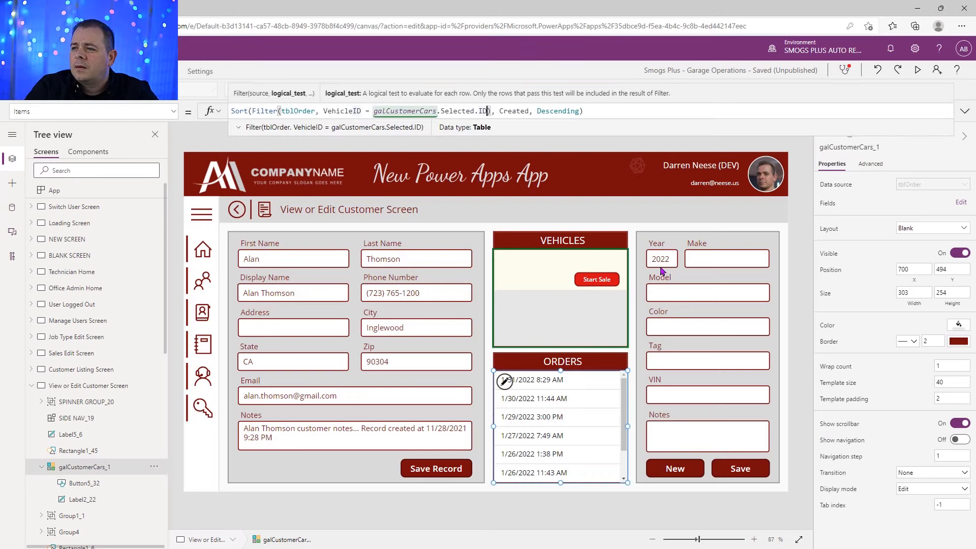
text(And)
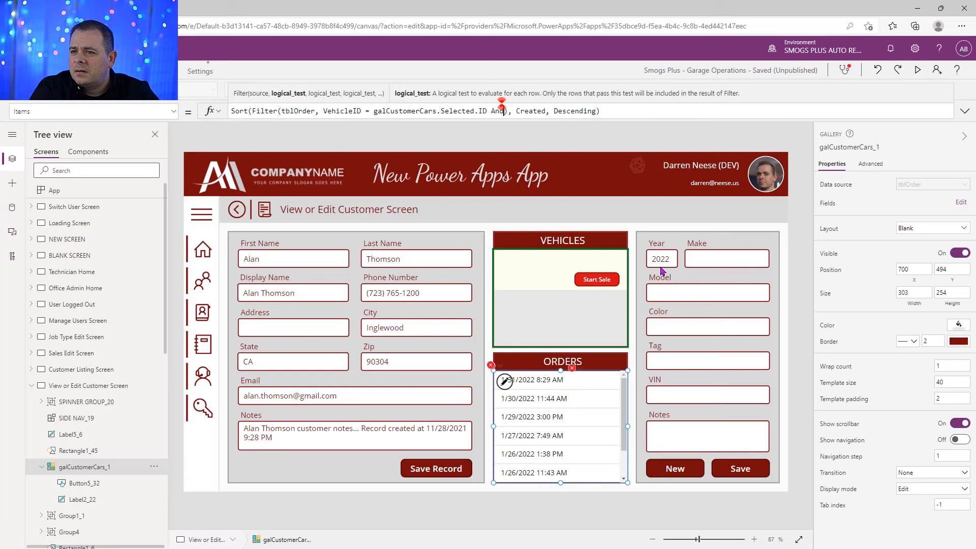
text( cOUNTrOWS)
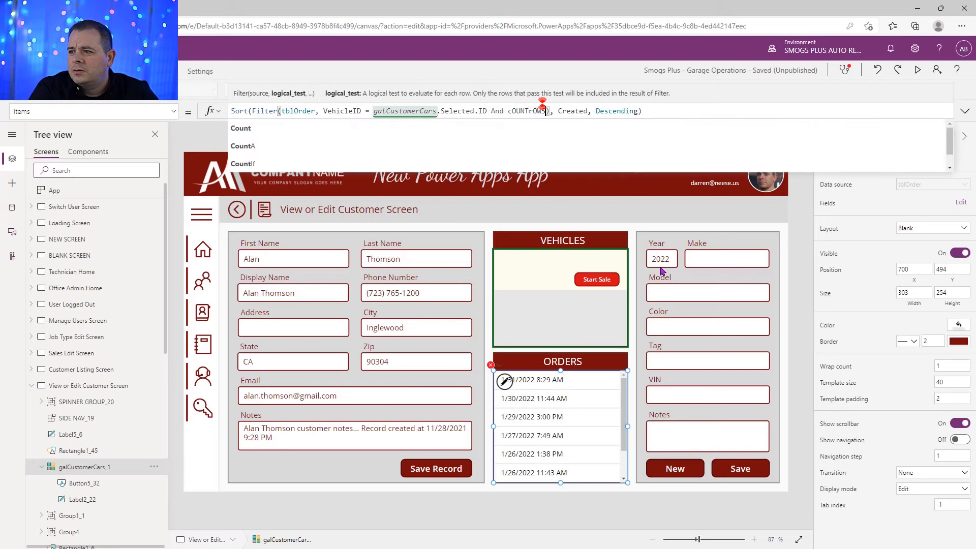
key(Tab)
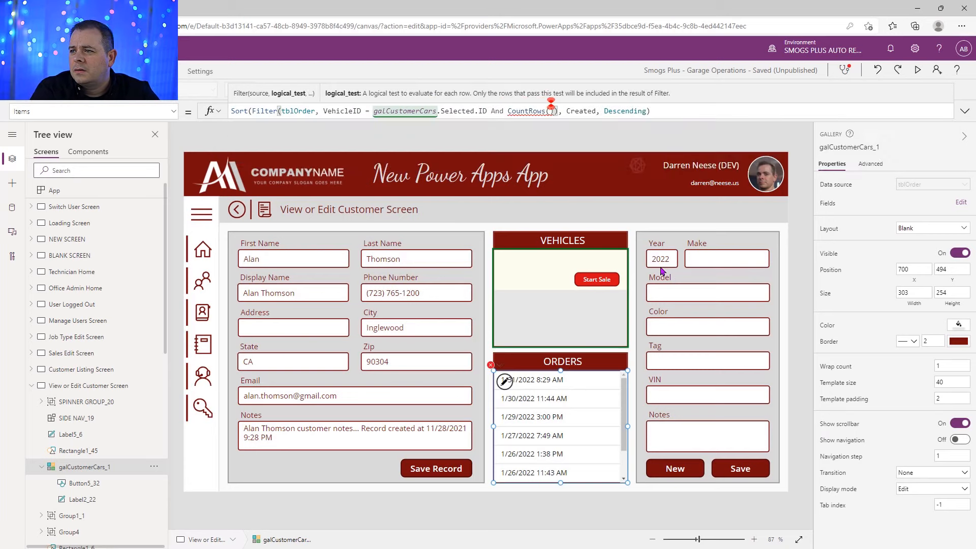
text(galCustomerCars.AllItems)
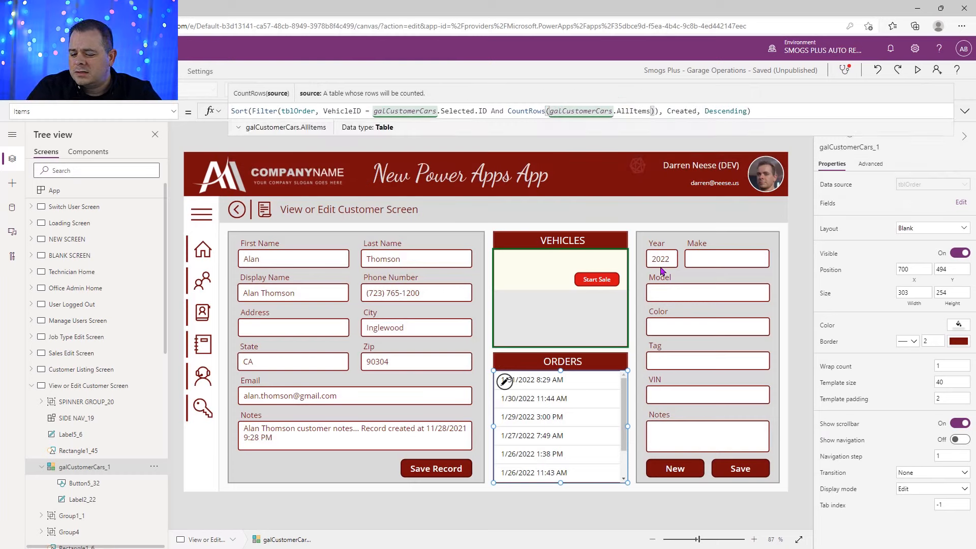
key(Right)
text(> 0)
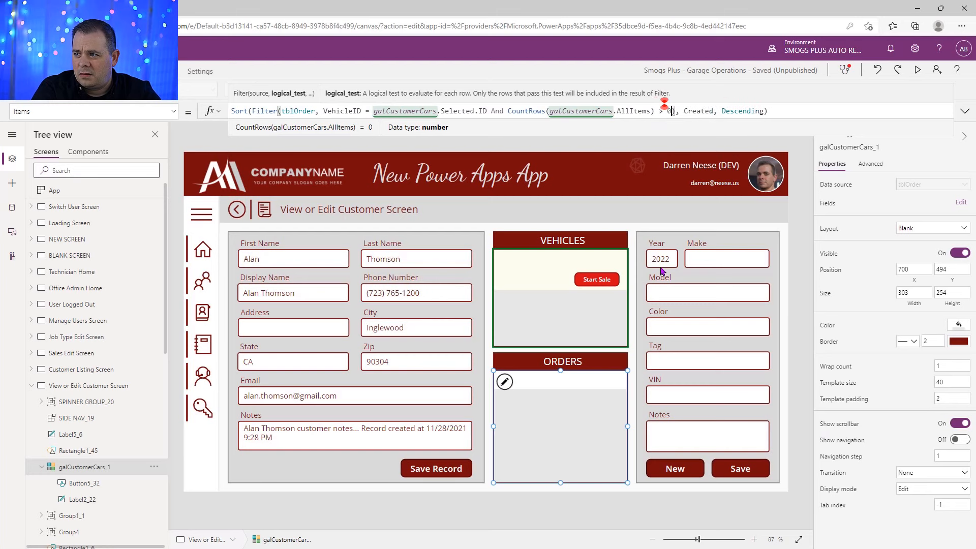
click(917, 70)
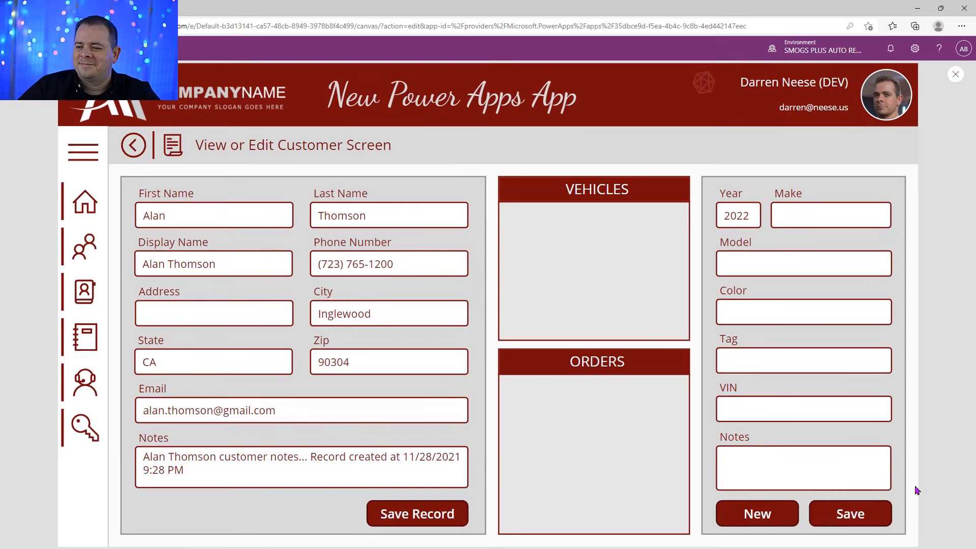
Open a customer with vehicles, start a sale for the Chevy Equinox, and add an order line.
click(125, 147)
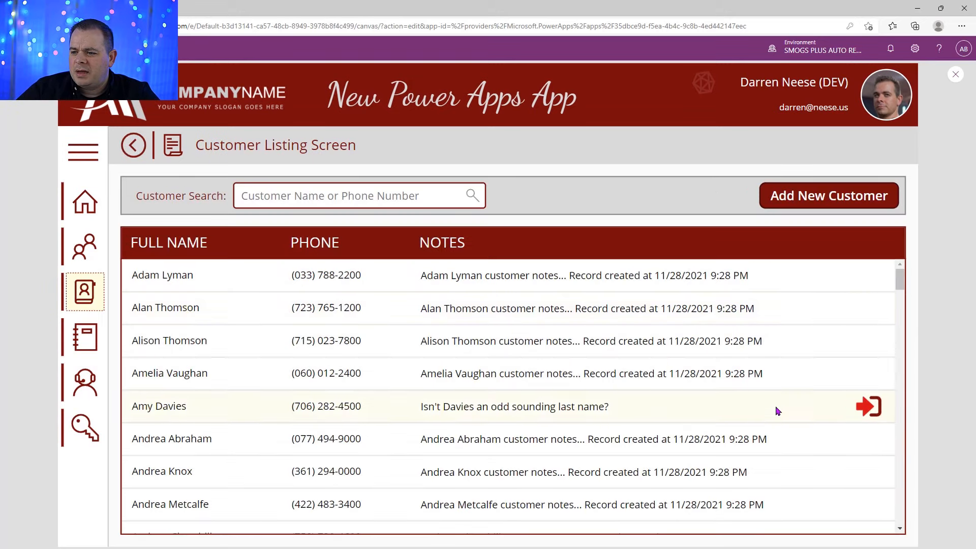
click(863, 408)
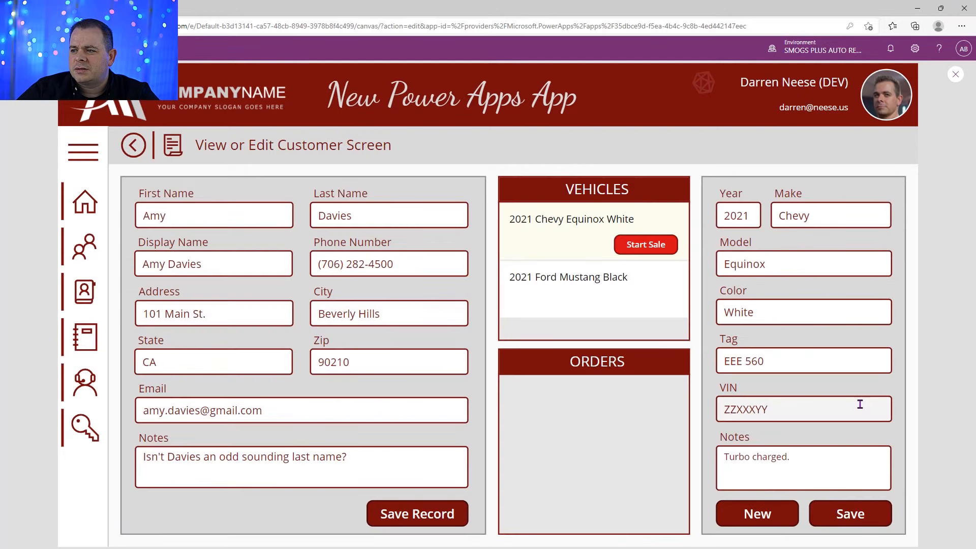
click(646, 246)
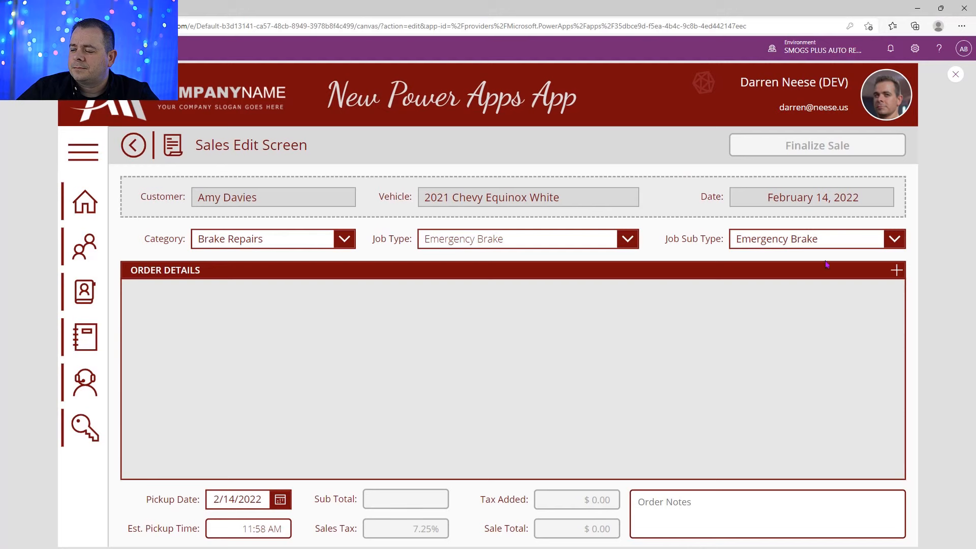
click(897, 271)
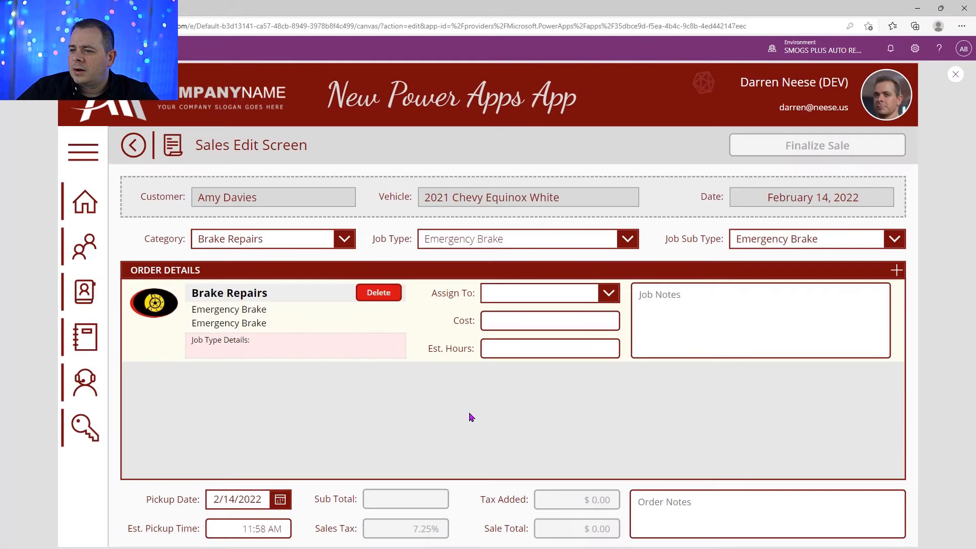
Assign the first technician, cost 100, 1 hour, notes 'JOB NOTES', then finalize the sale.
click(551, 300)
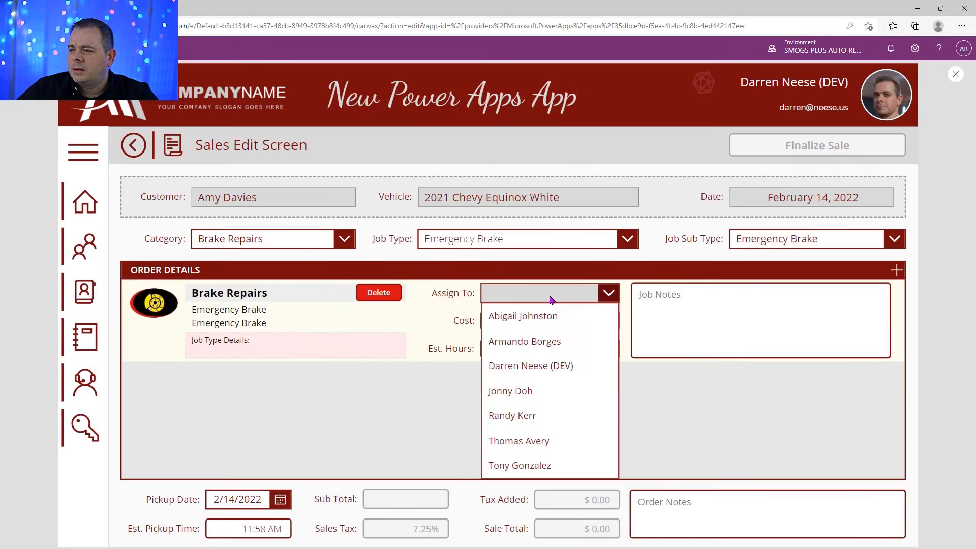
click(543, 318)
click(577, 323)
text(100)
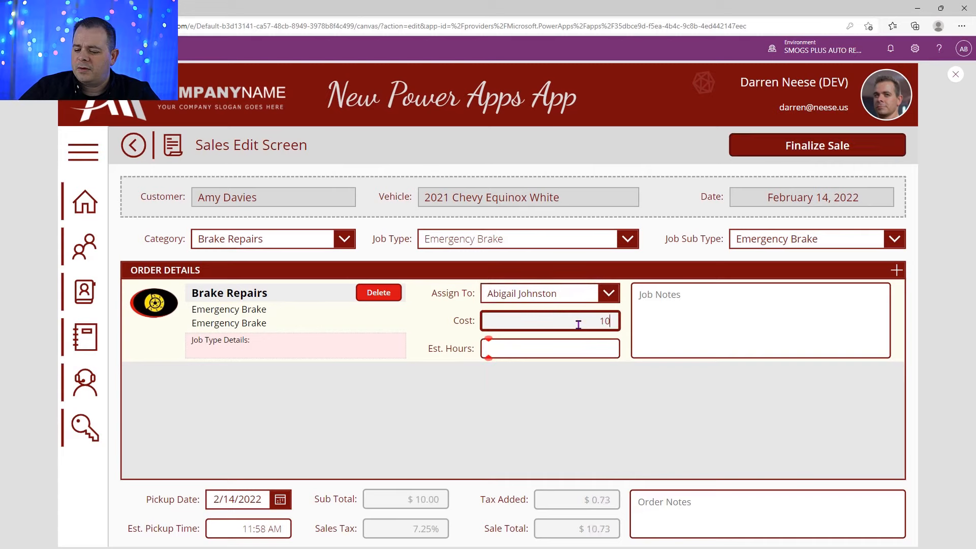
click(576, 349)
text(1)
click(721, 321)
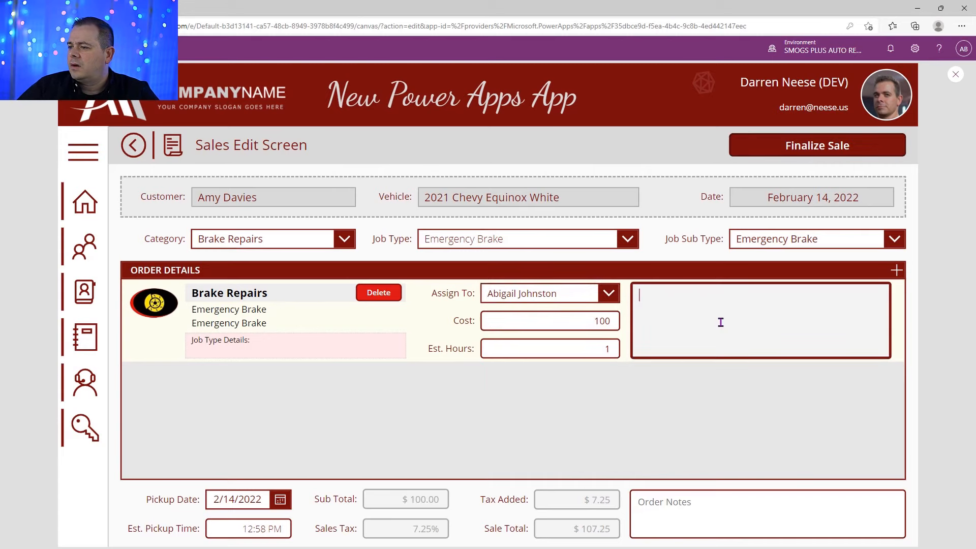
text(NO)
key(BackSpace)
key(BackSpace)
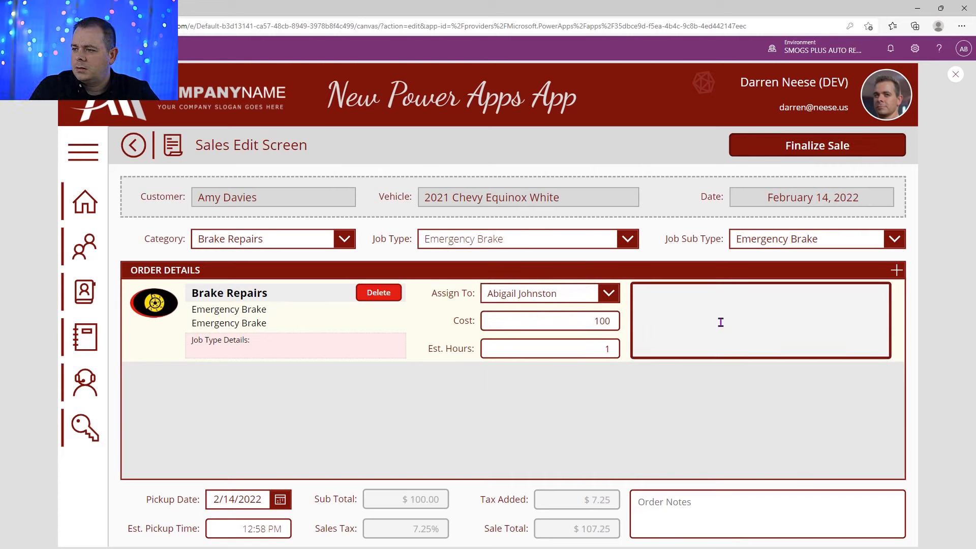
text(JOB NOTES)
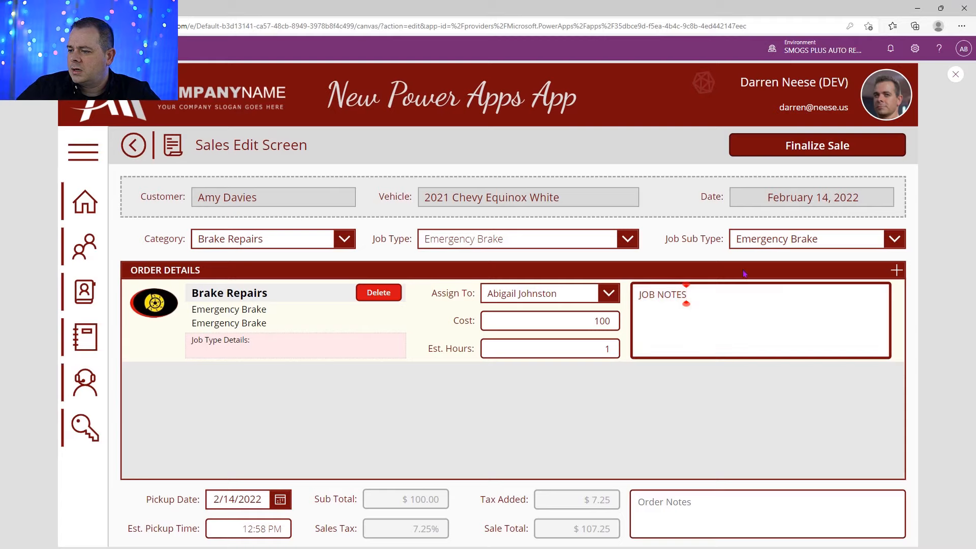
click(846, 152)
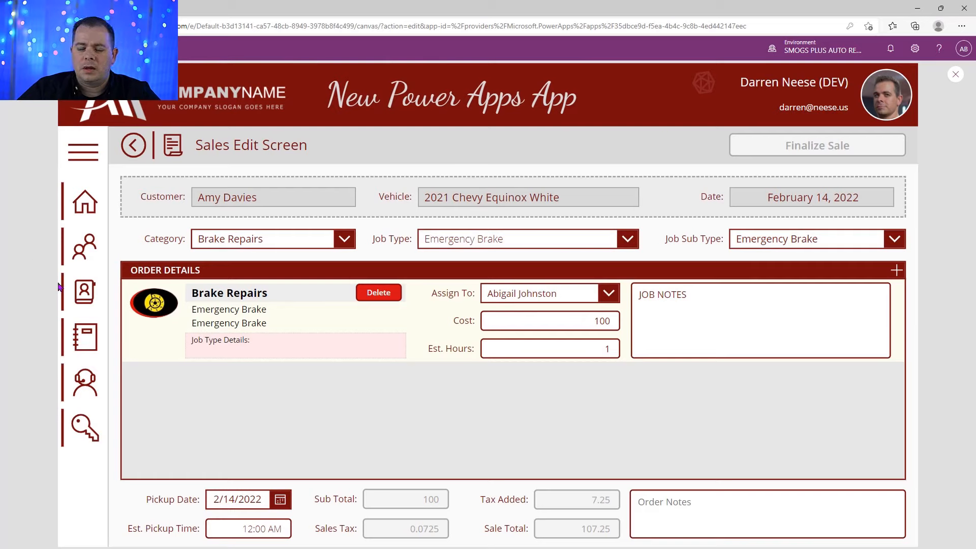
key(Escape)
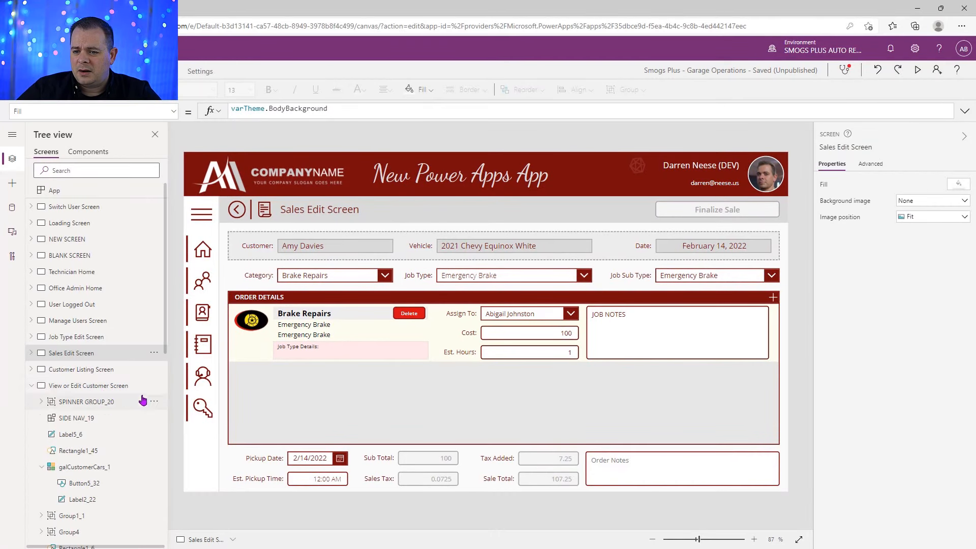
Preview the Order Listing Screen to check the new order's 12:00 AM start time, then show data sources.
click(31, 386)
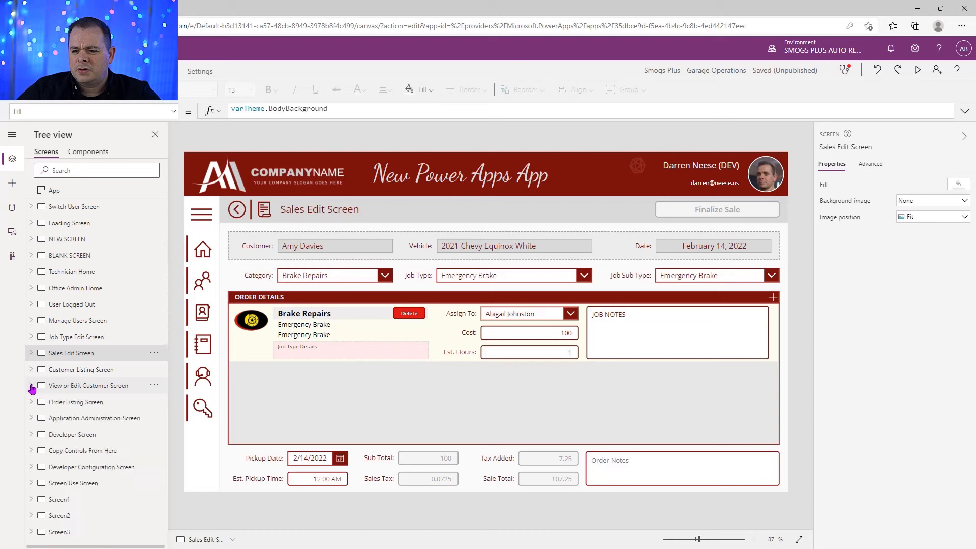
click(130, 405)
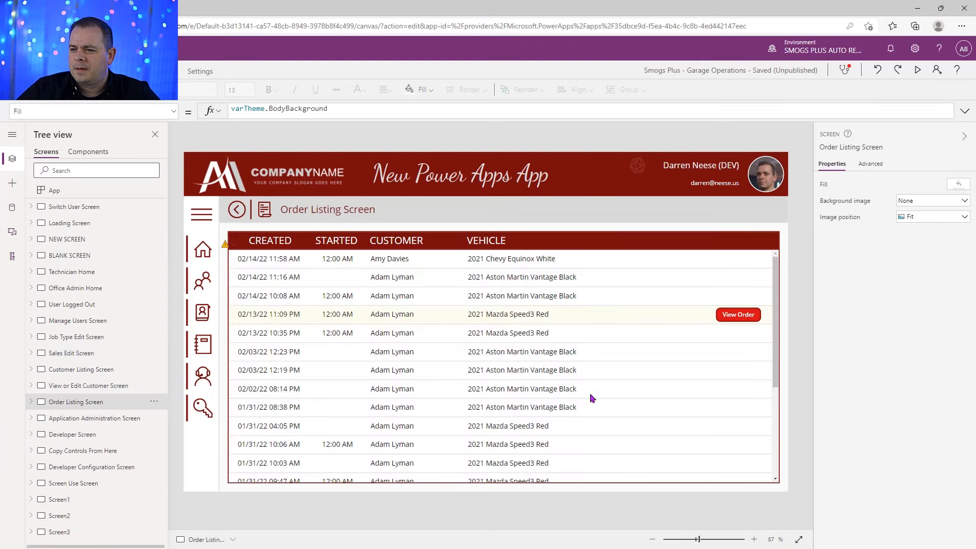
click(915, 71)
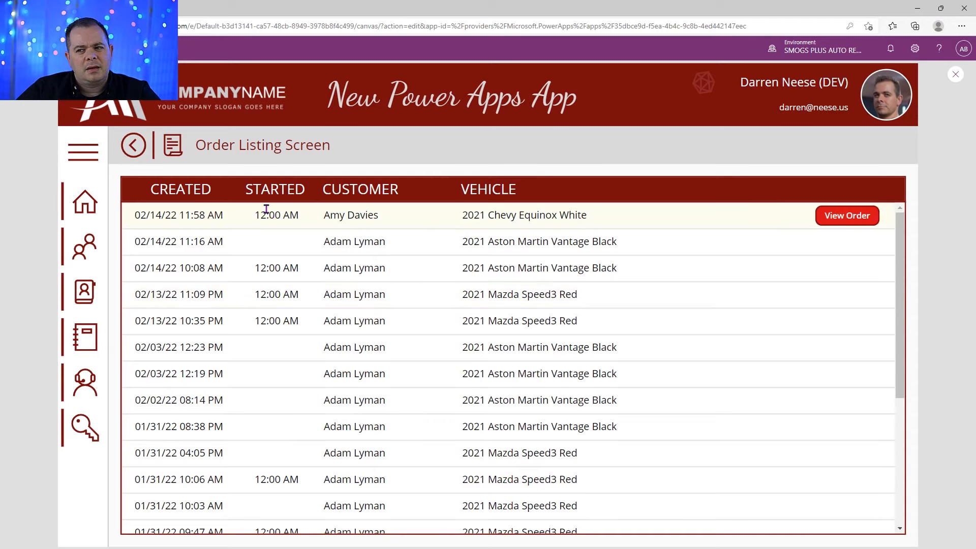
drag(252, 219, 305, 217)
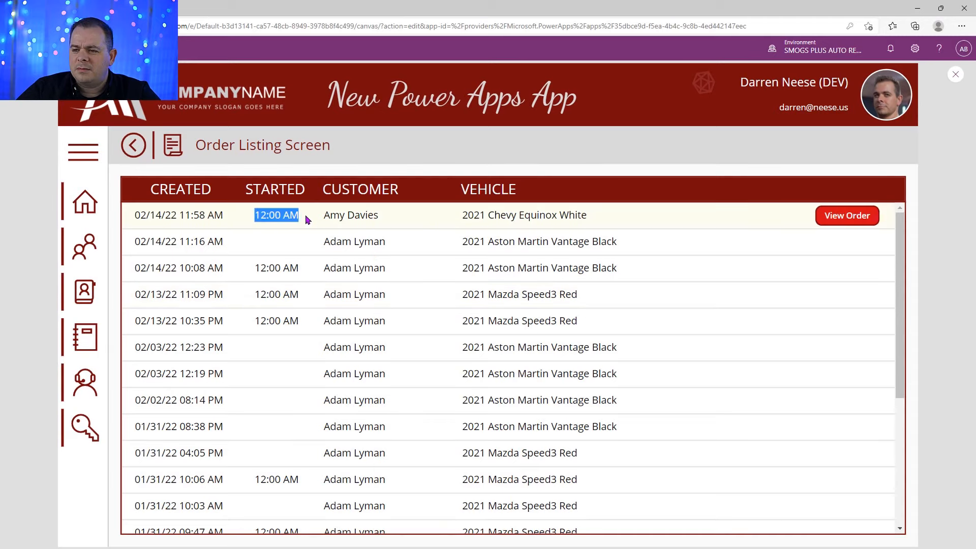
click(957, 75)
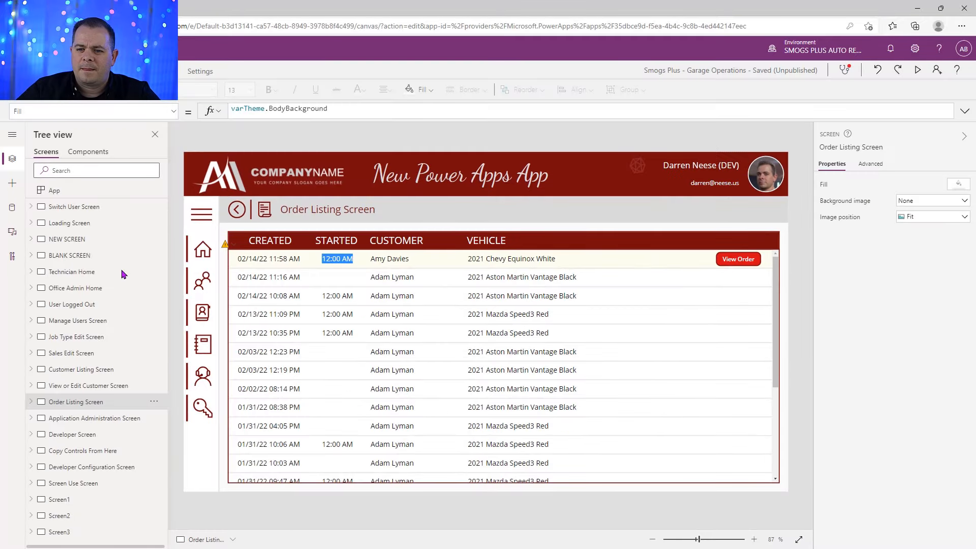
click(12, 208)
Refresh the tblOrder and tblOrderJobs data sources, then return to the Tree view.
mouse_move(138, 219)
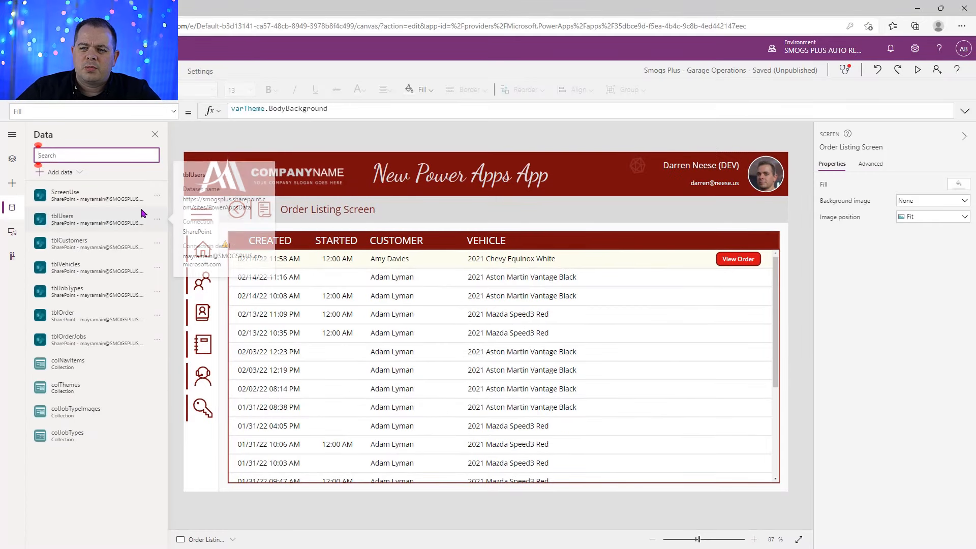
mouse_move(131, 243)
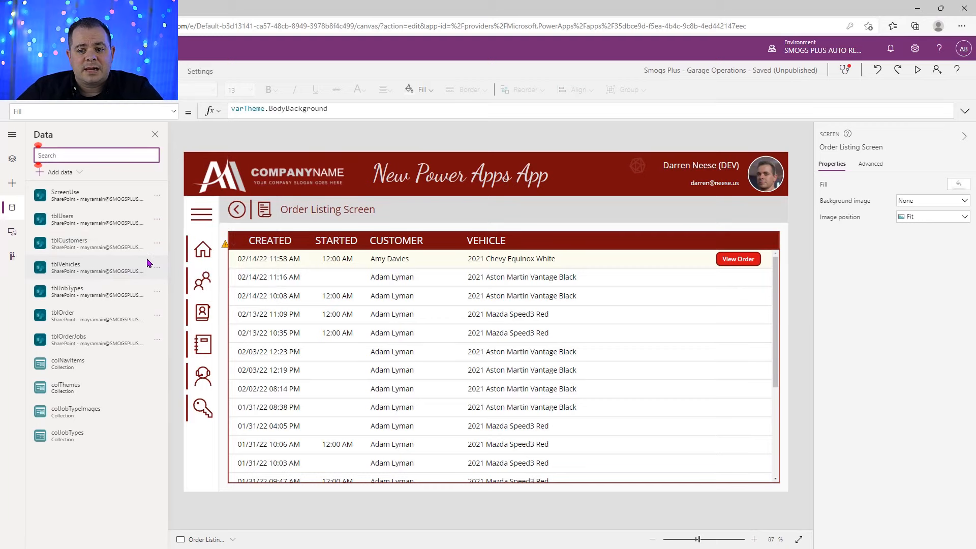
click(157, 316)
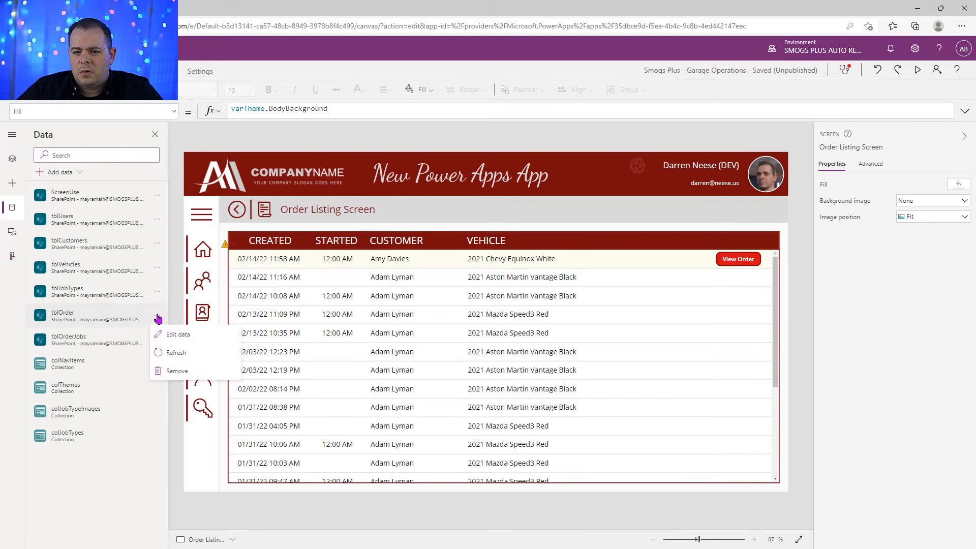
click(198, 360)
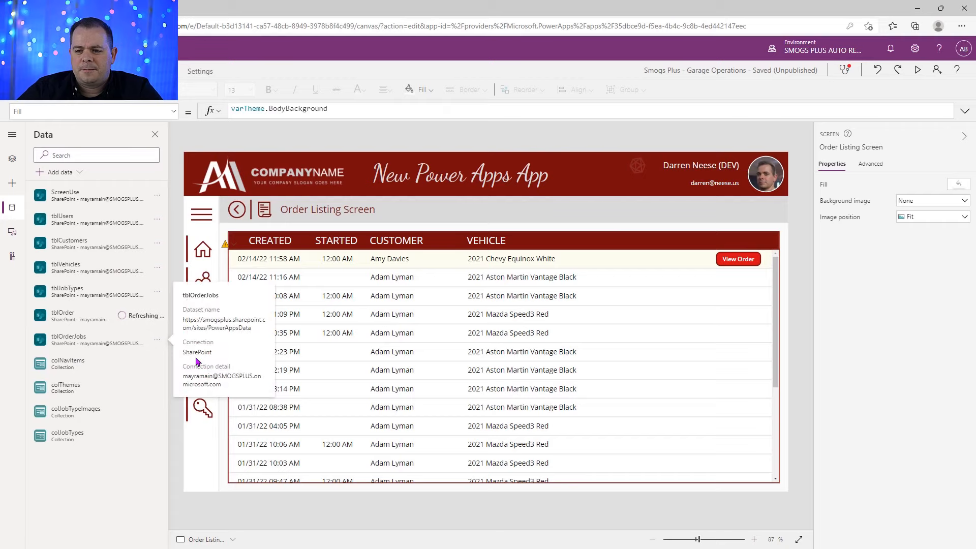
click(157, 340)
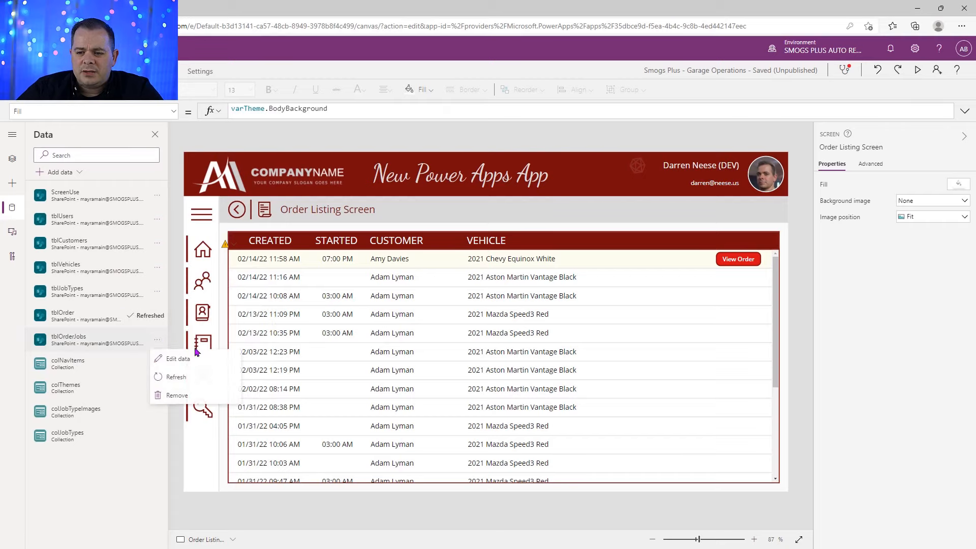
click(176, 376)
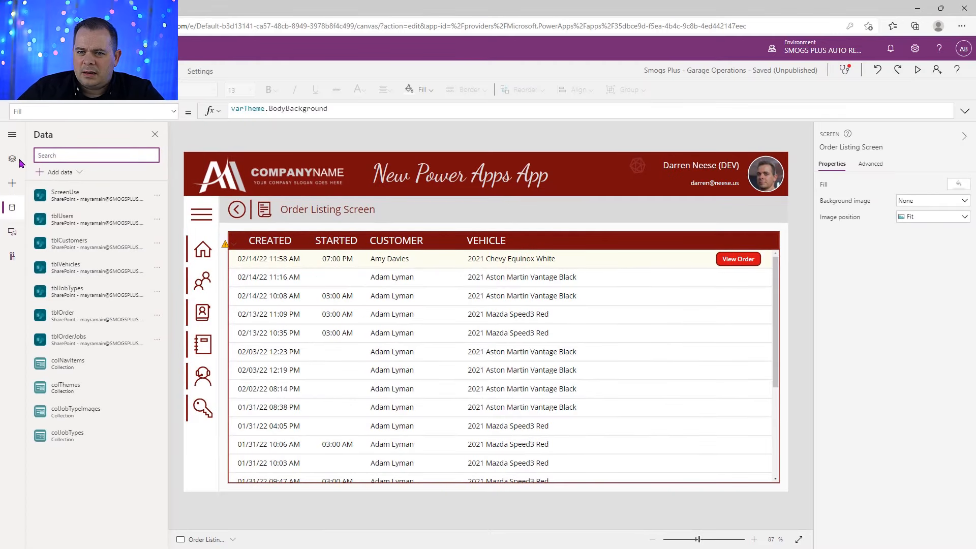
click(13, 159)
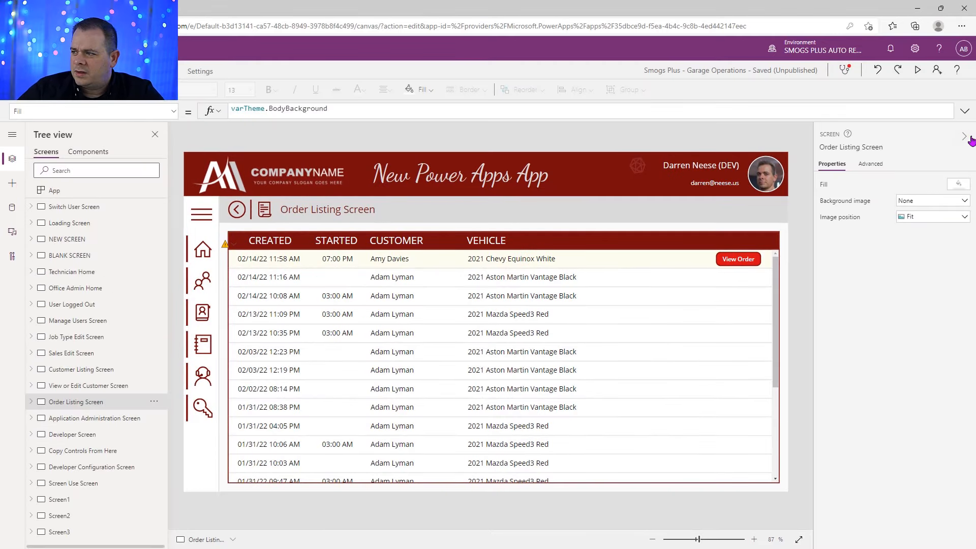
Open the App's OnStart formula in the expanded formula bar and find the Customers menu record.
click(852, 147)
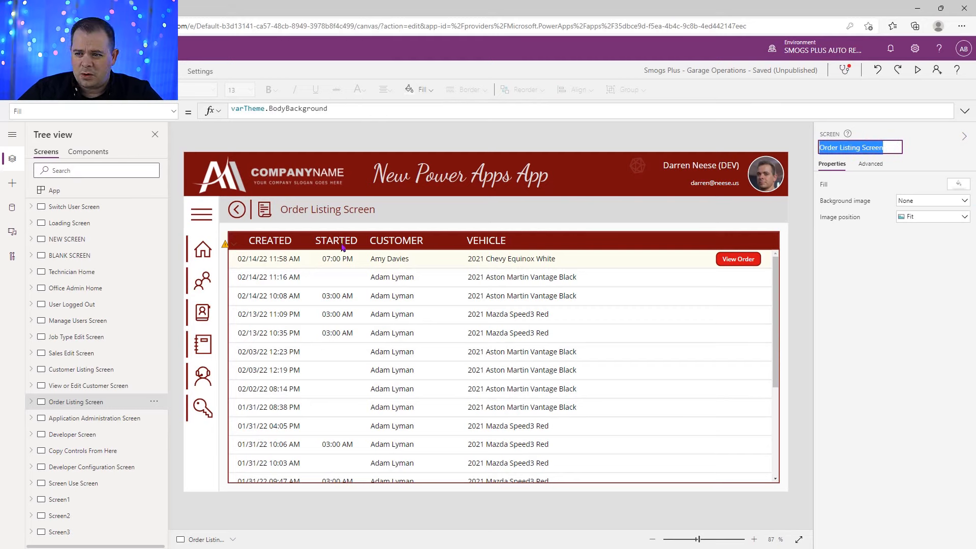
click(76, 190)
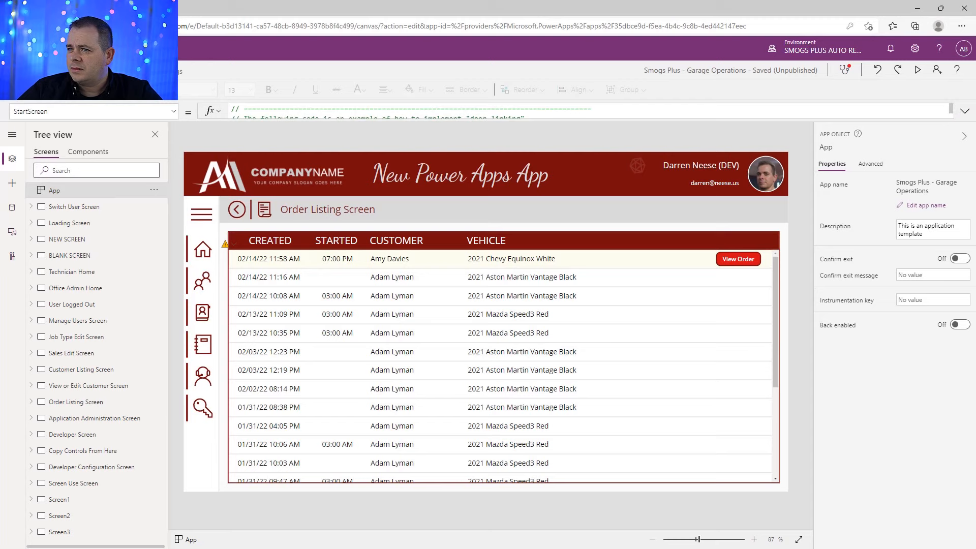
click(84, 111)
click(80, 275)
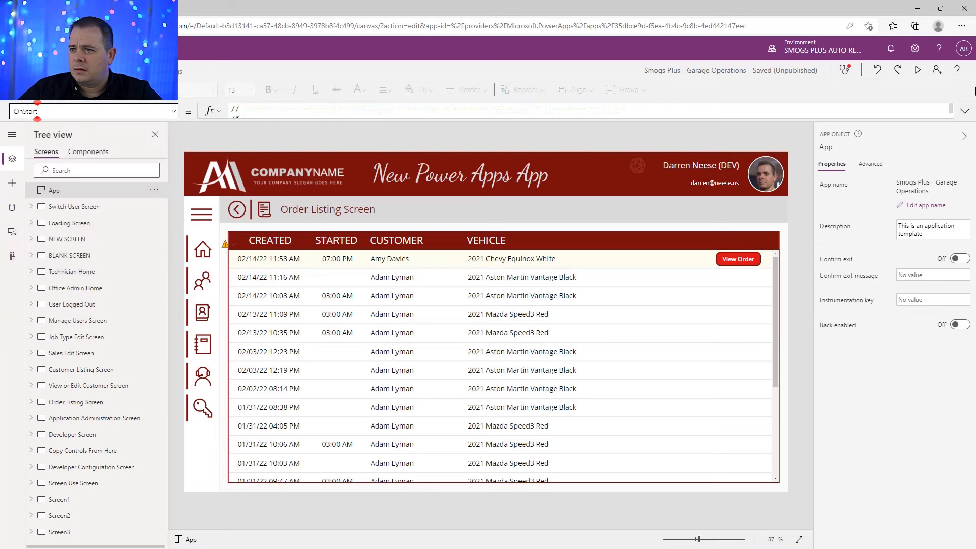
click(966, 111)
drag(954, 116, 948, 368)
click(637, 279)
scroll(656, 284, down, 10)
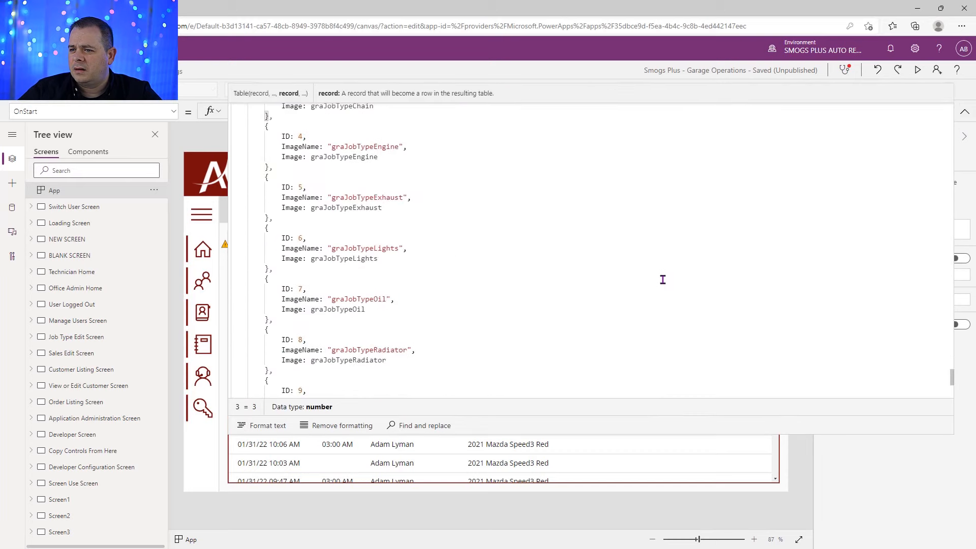
scroll(664, 274, up, 10)
scroll(431, 255, up, 5)
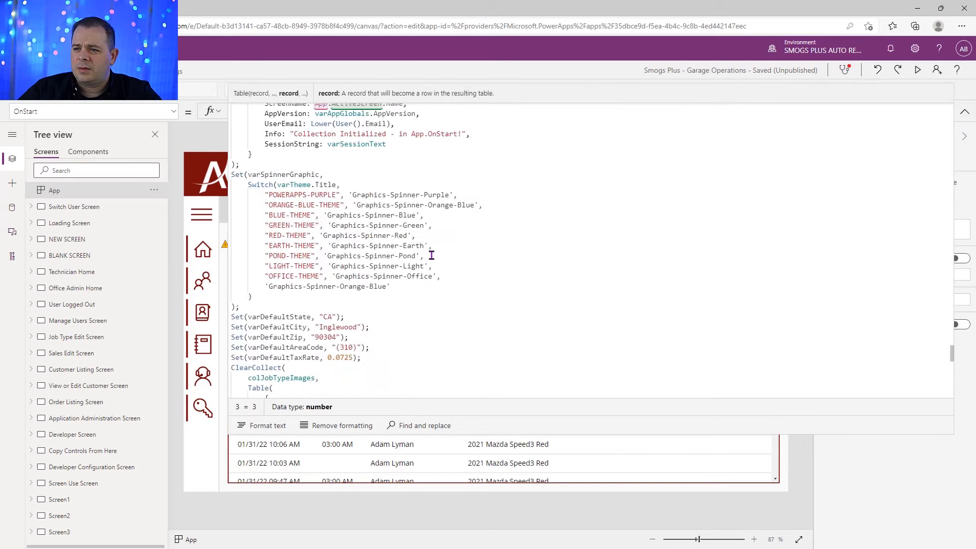
scroll(409, 252, up, 4)
scroll(409, 251, up, 15)
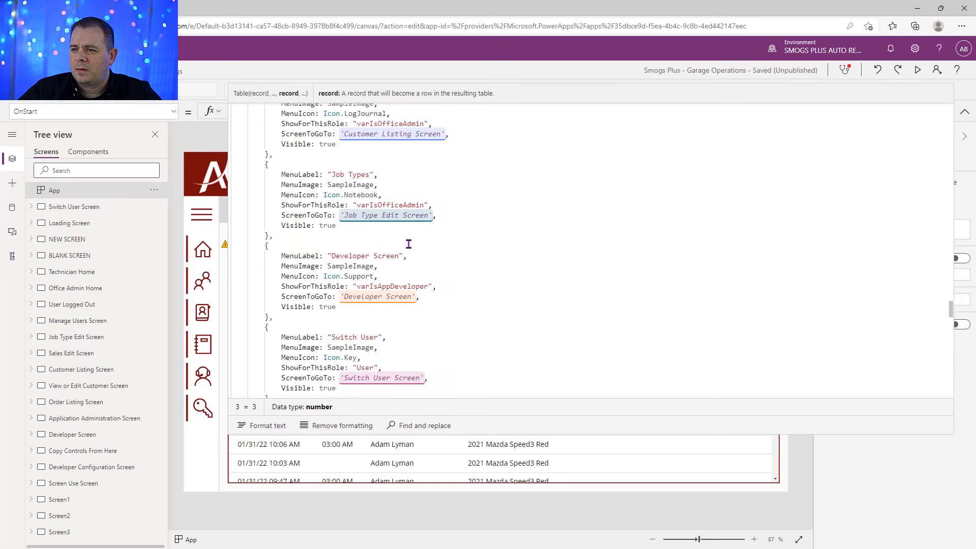
scroll(409, 245, up, 4)
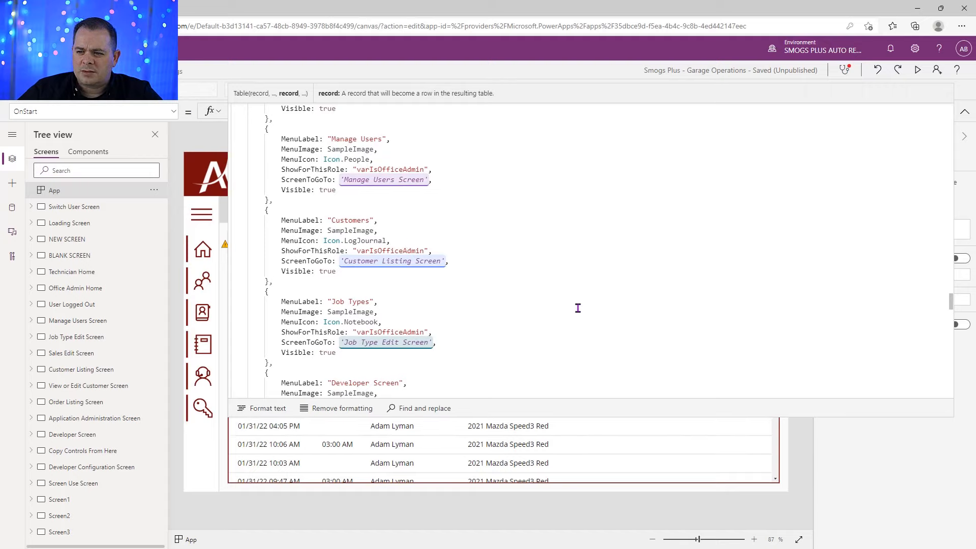
Add a '//Order Listing Screen' comment and paste a duplicate of the Customers menu record.
key(Return)
key(Return)
text(//)
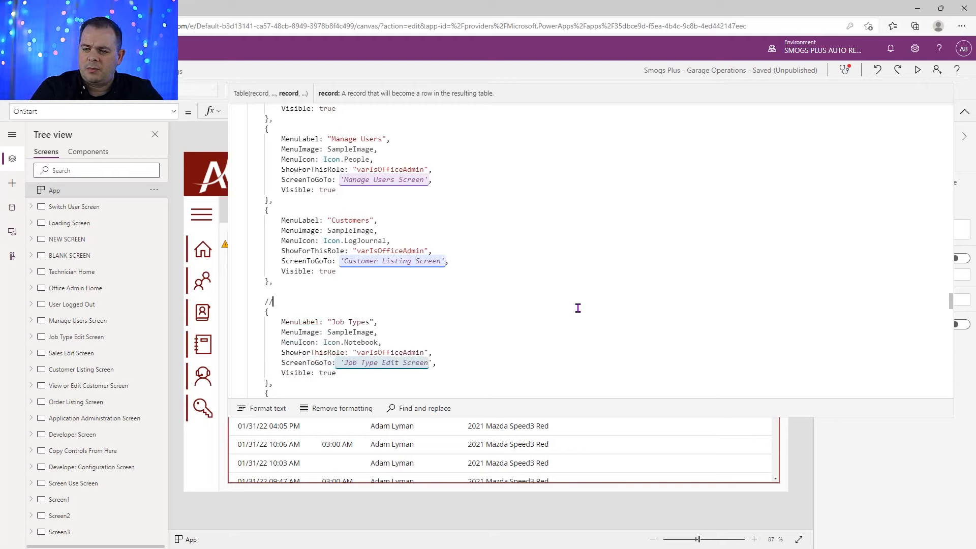
text(Order Listing Screen)
drag(303, 281, 222, 214)
key(ctrl+c)
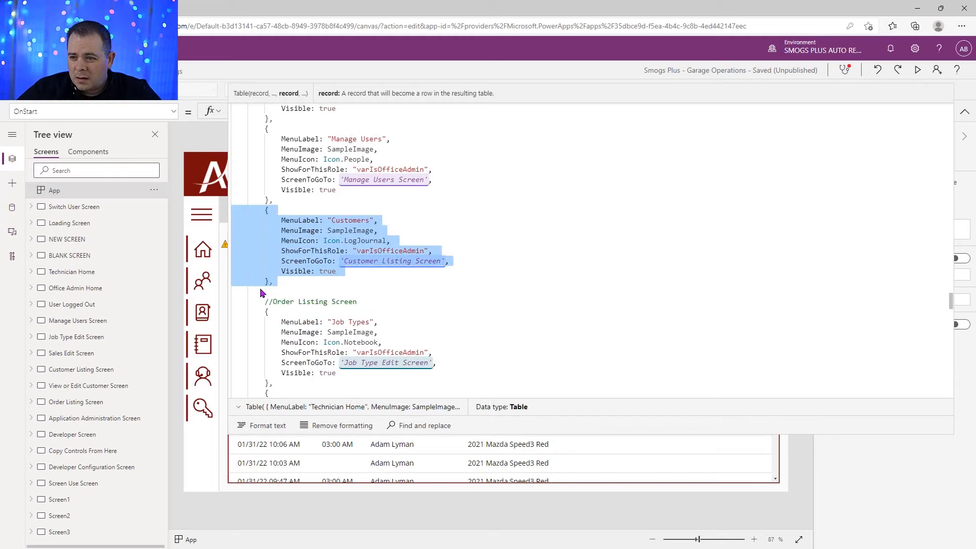
click(262, 293)
key(ctrl+v)
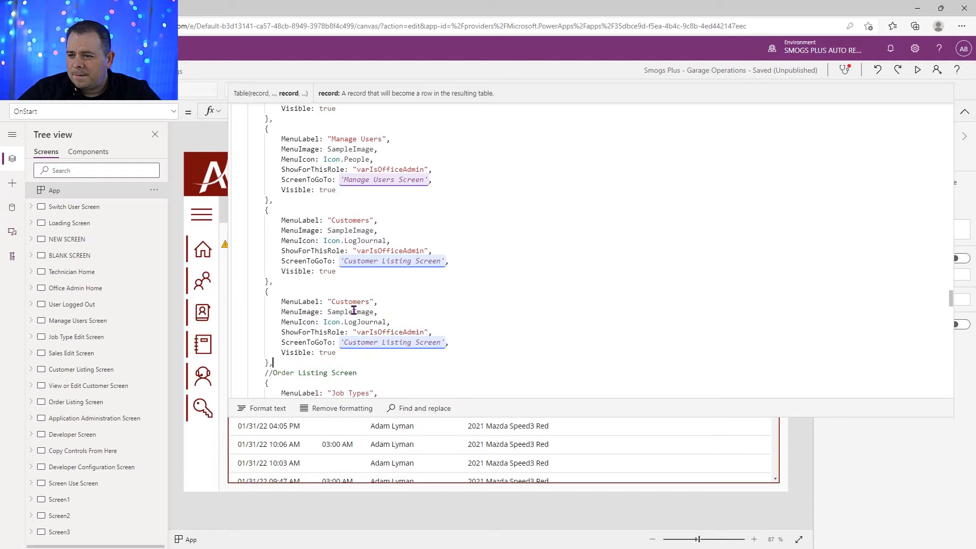
Change the duplicate record's MenuLabel to "Orders" and its icon to Icon.Cars.
double_click(356, 302)
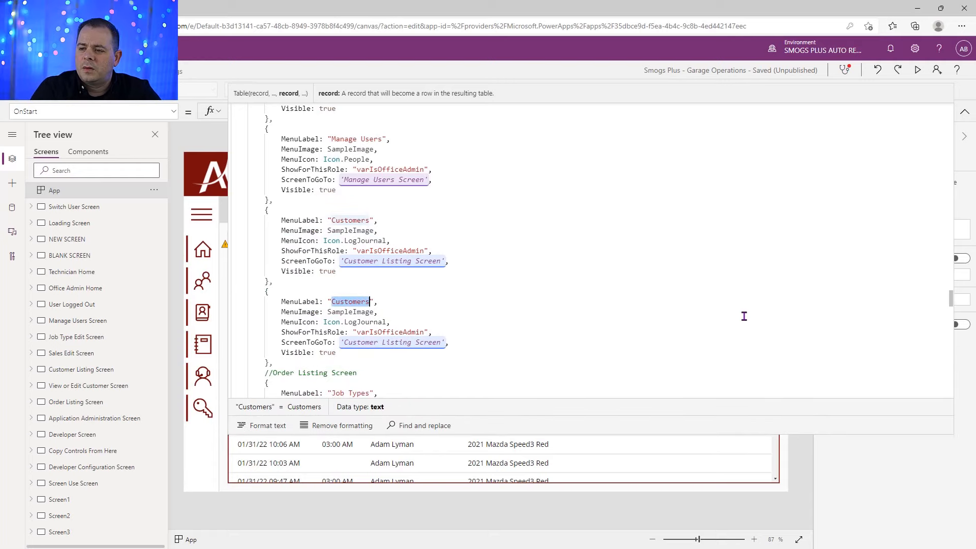
text(Ord)
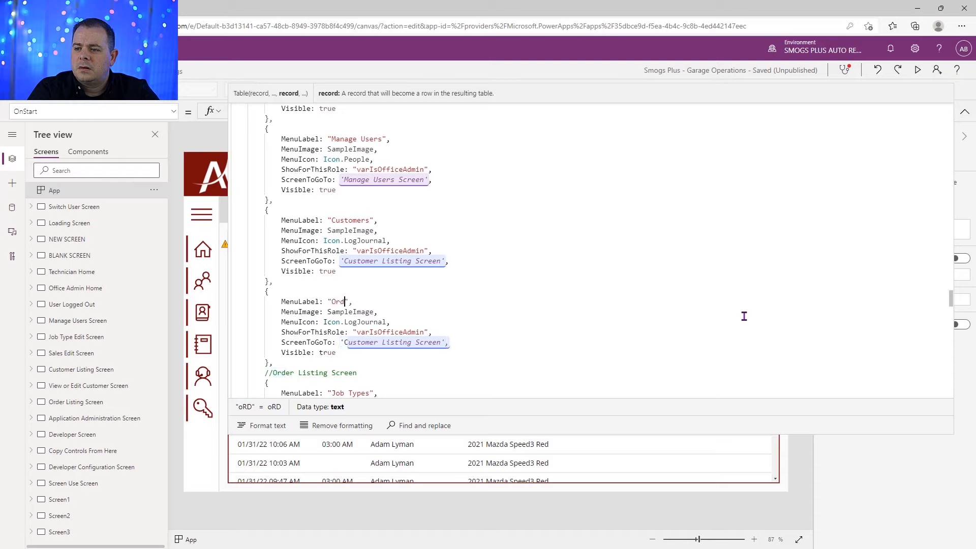
text(ers)
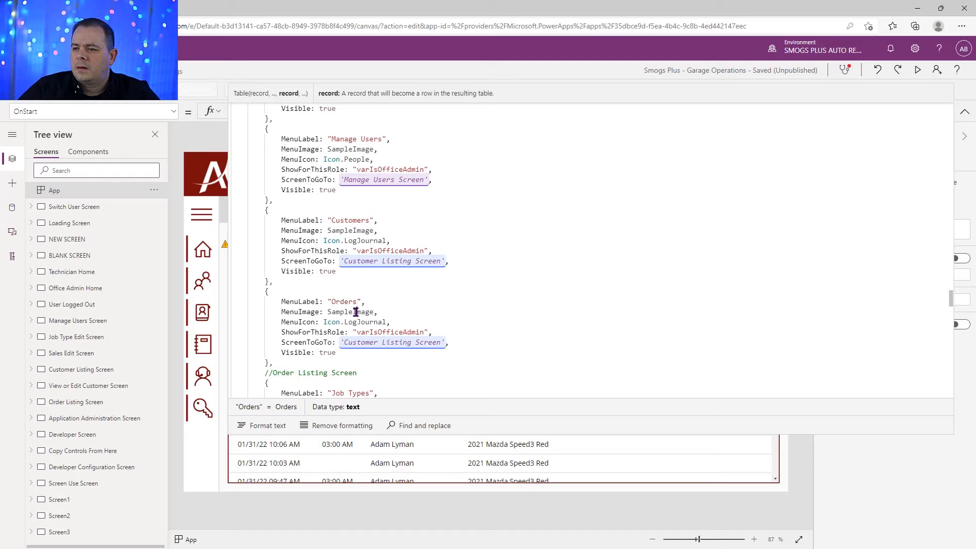
double_click(356, 311)
scroll(515, 311, down, 2)
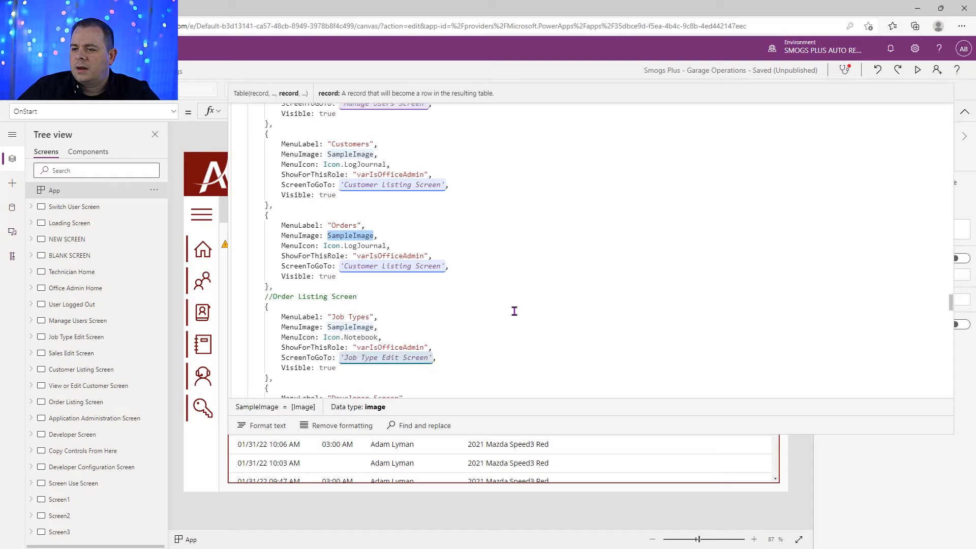
double_click(356, 245)
text(Car)
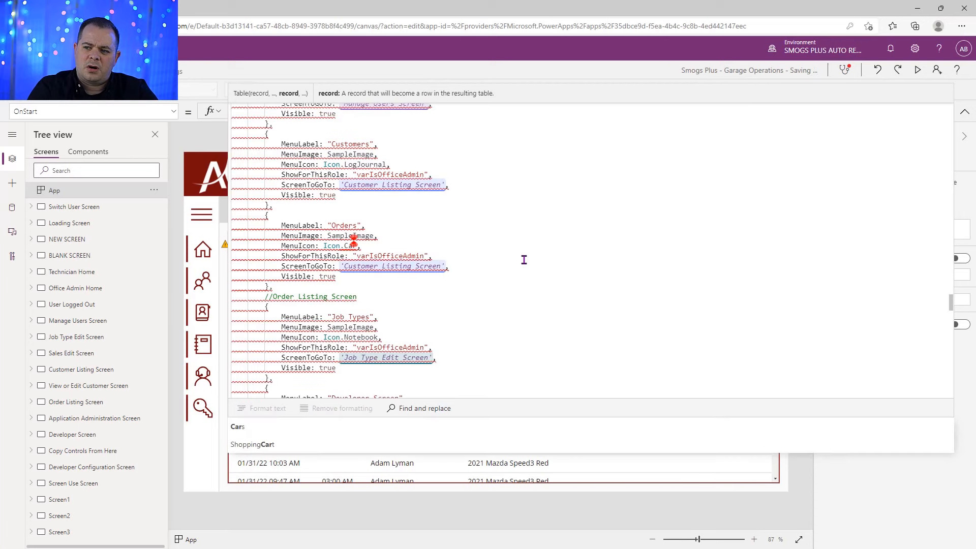
click(266, 429)
Set the Orders record's ScreenToGoTo to 'Order Listing Screen' and commit the OnStart changes.
double_click(393, 256)
drag(367, 297, 277, 298)
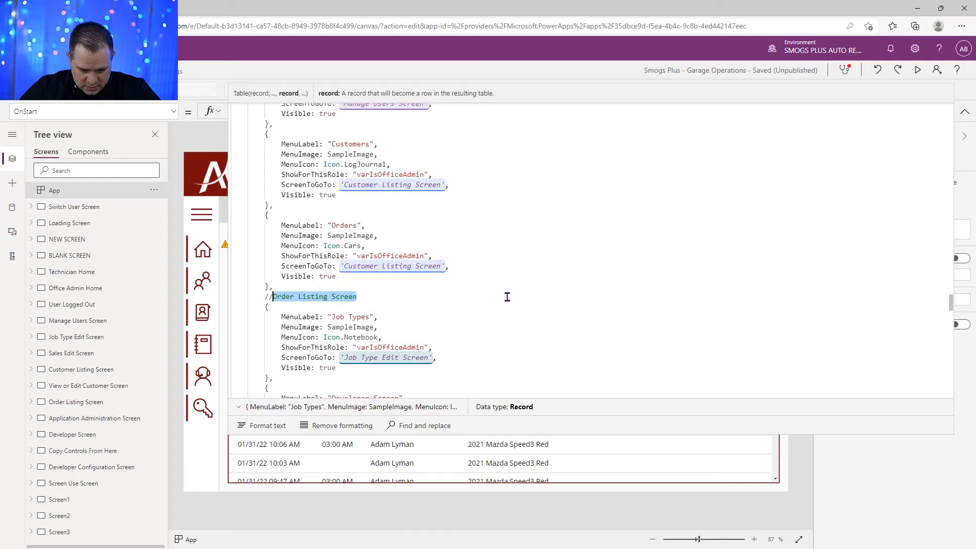
key(BackSpace)
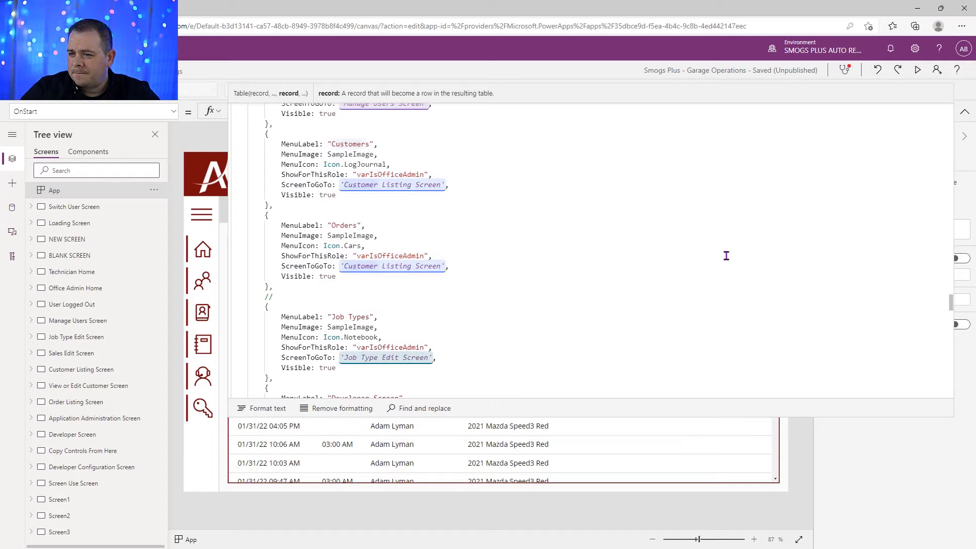
key(ctrl+shift+Right)
key(ctrl+shift+Right)
key(ctrl+shift+Right)
key(ctrl+v)
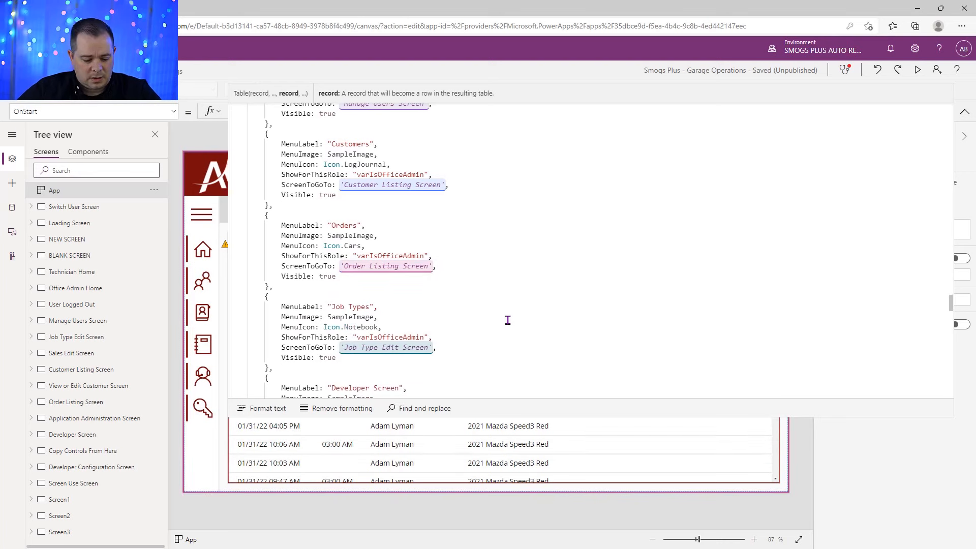
key(ctrl+s)
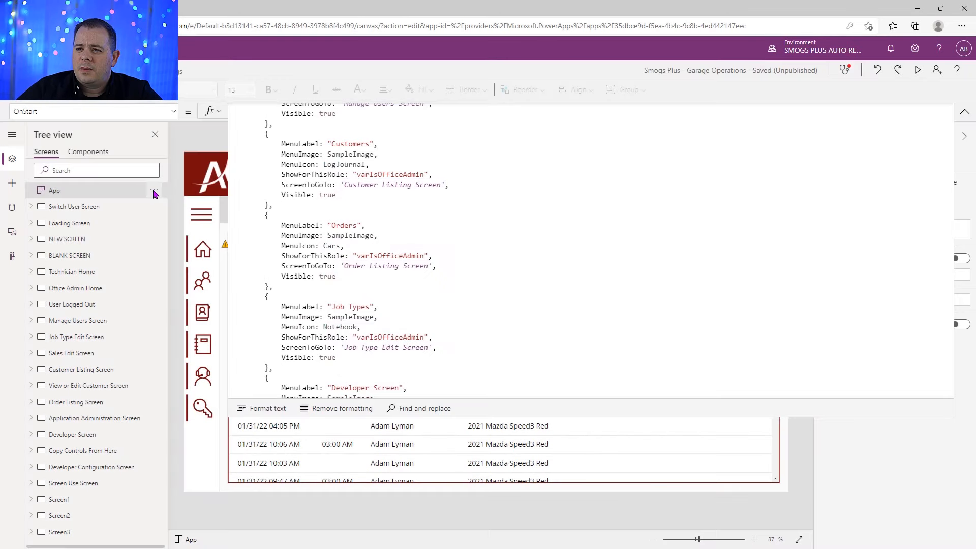
click(154, 191)
Run the App's OnStart to reload the menu items.
click(179, 224)
click(155, 191)
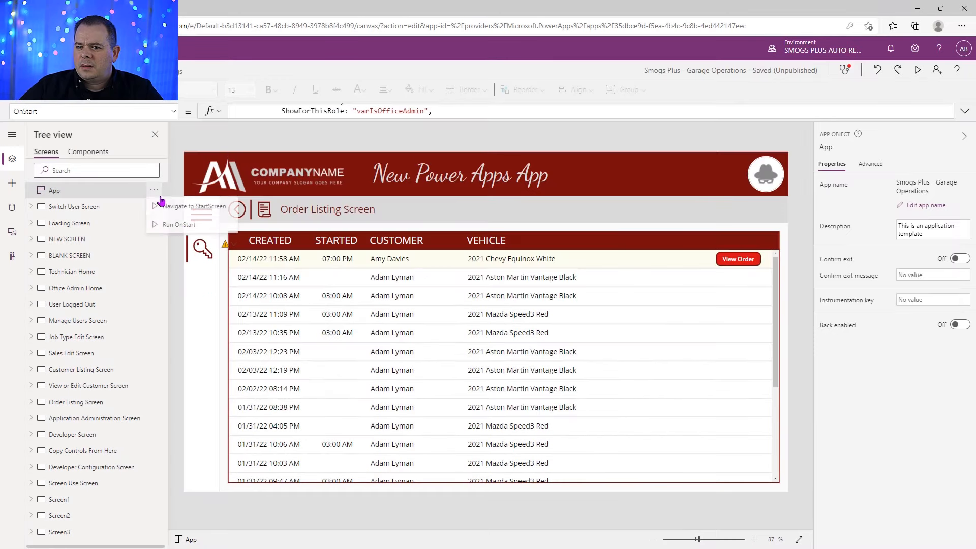
click(164, 223)
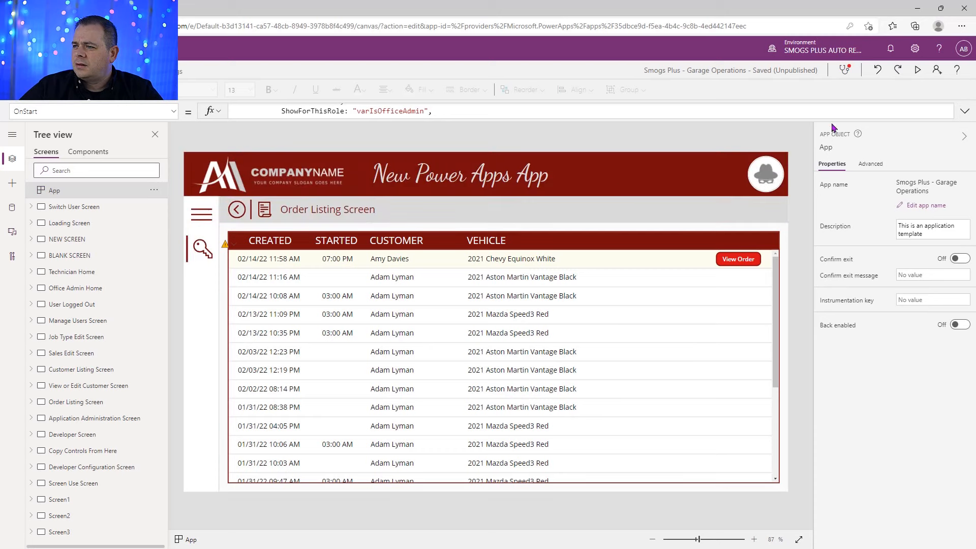
Bring SIDE NAV_22 and SPINNER GROUP_23 to front, then launch the preview with F5.
right_click(203, 220)
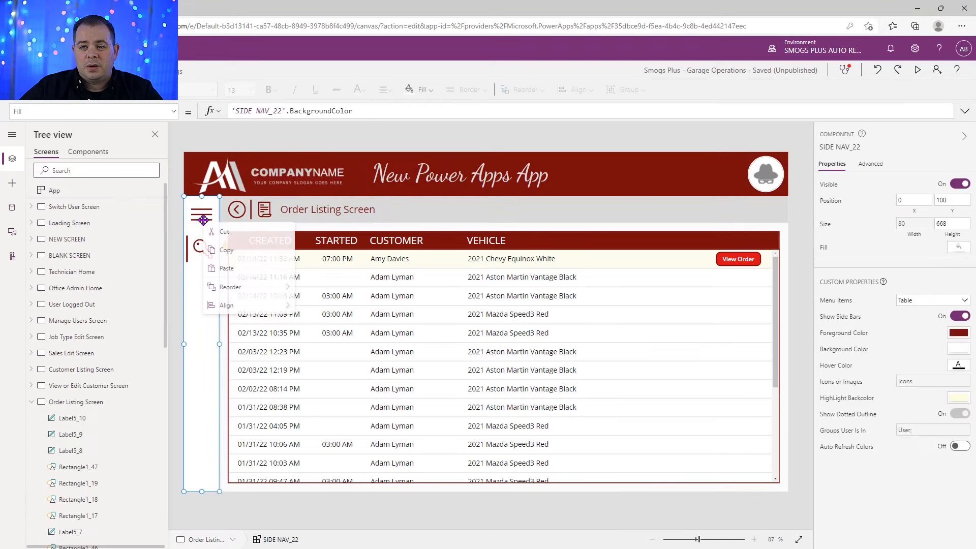
mouse_move(234, 287)
click(325, 287)
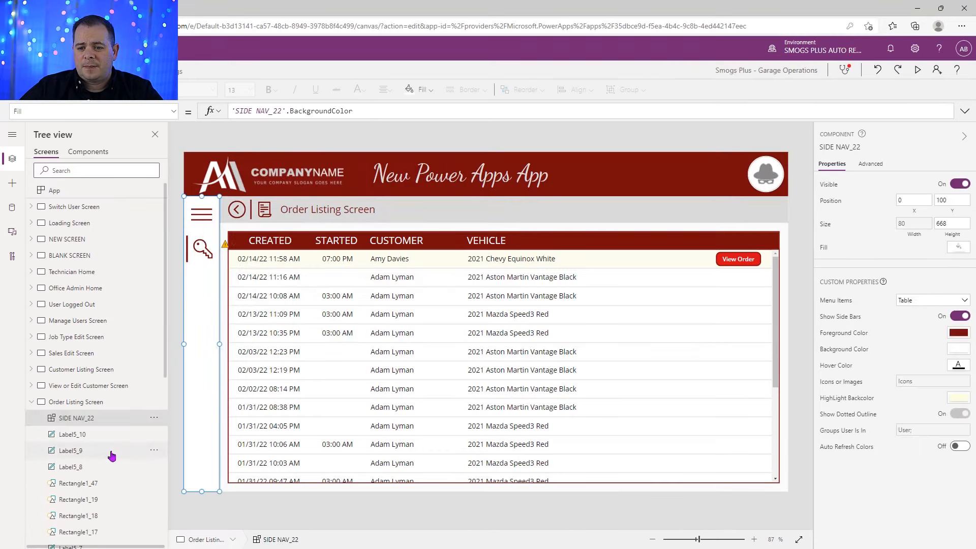
scroll(112, 456, down, 5)
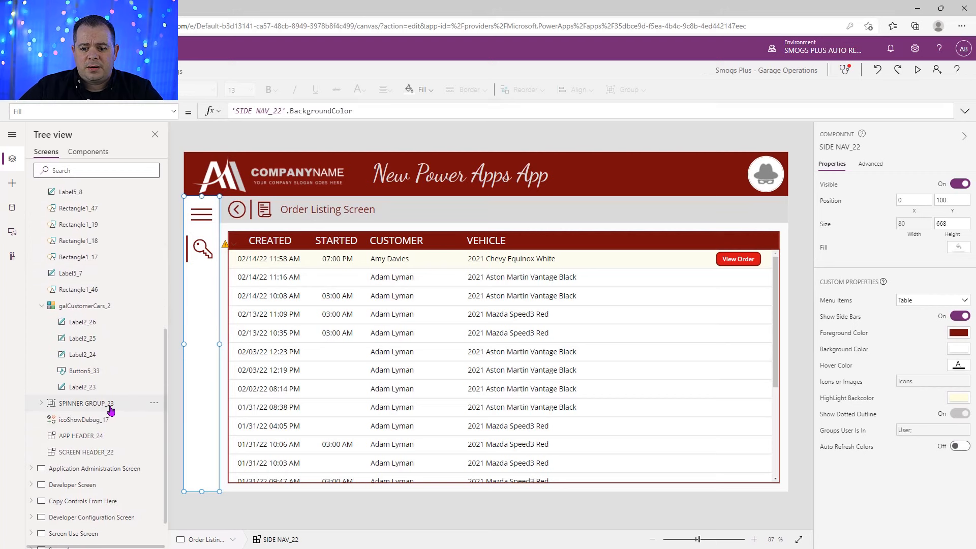
click(153, 403)
mouse_move(203, 368)
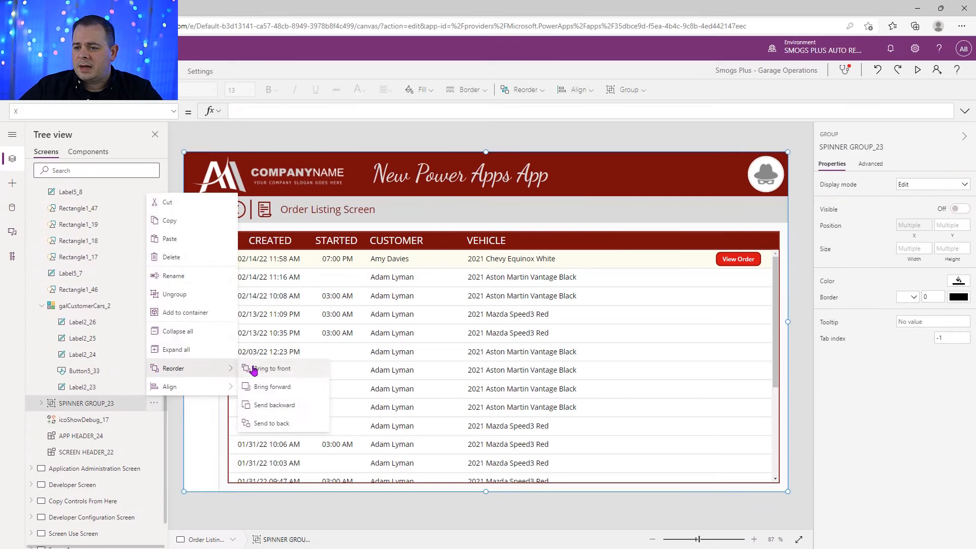
click(272, 368)
key(F5)
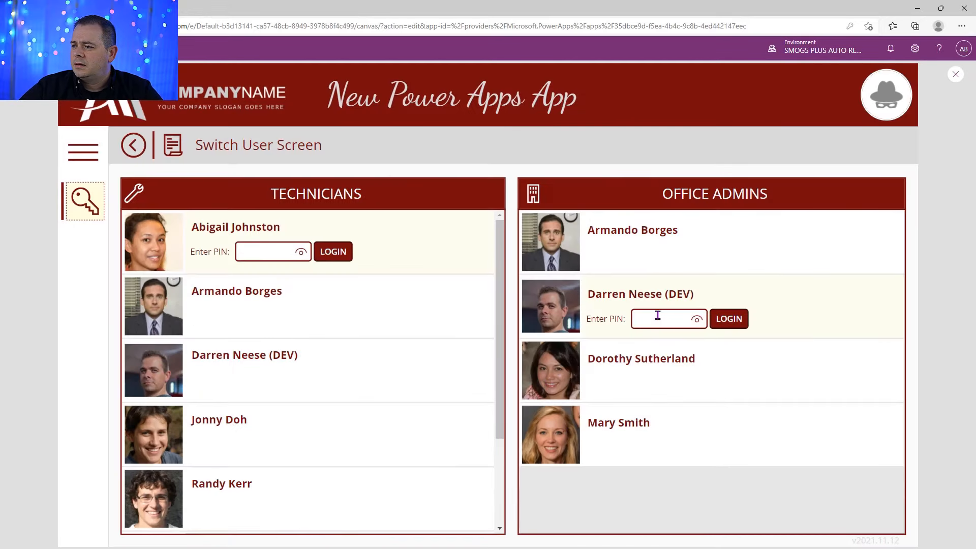
Log in with the office admin PIN, open Orders from the side menu, return Home, and close preview.
click(657, 316)
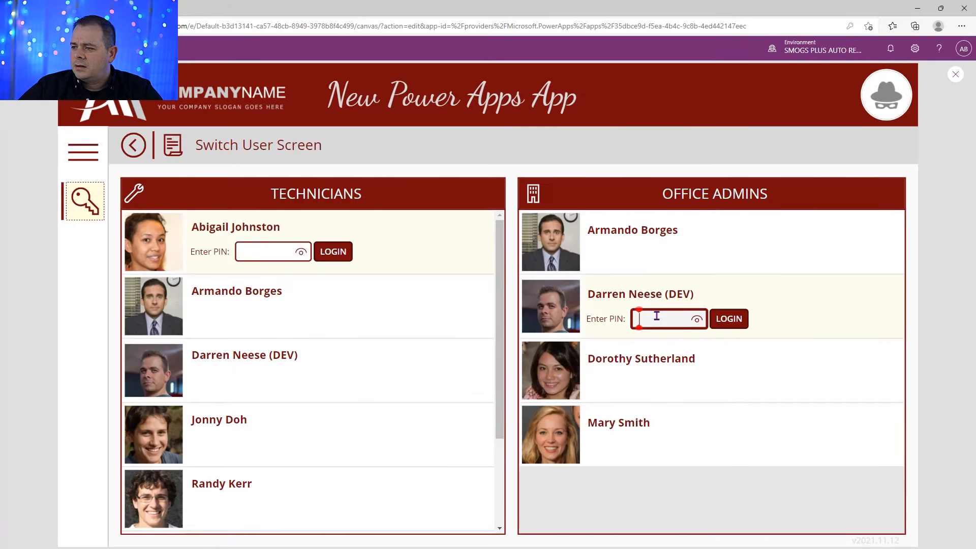
text(1234)
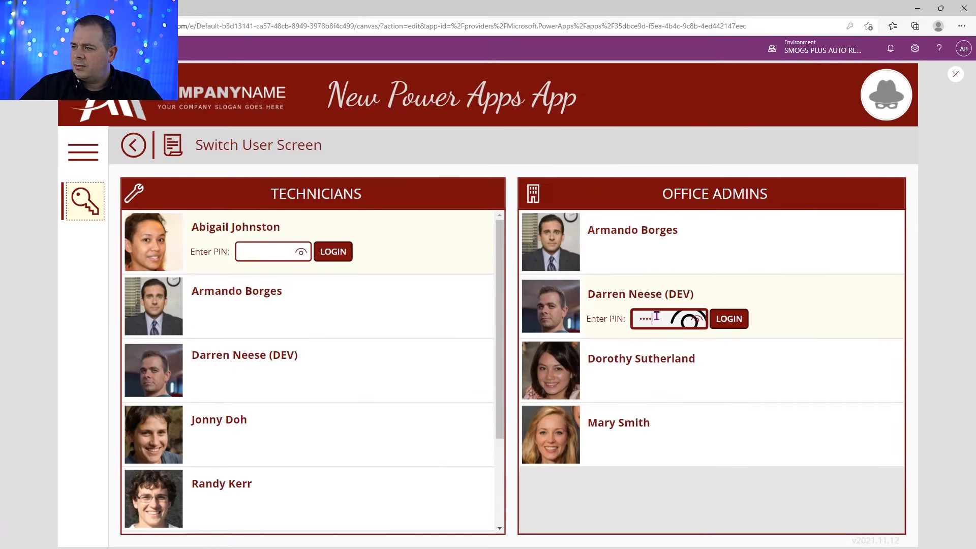
click(717, 325)
click(77, 155)
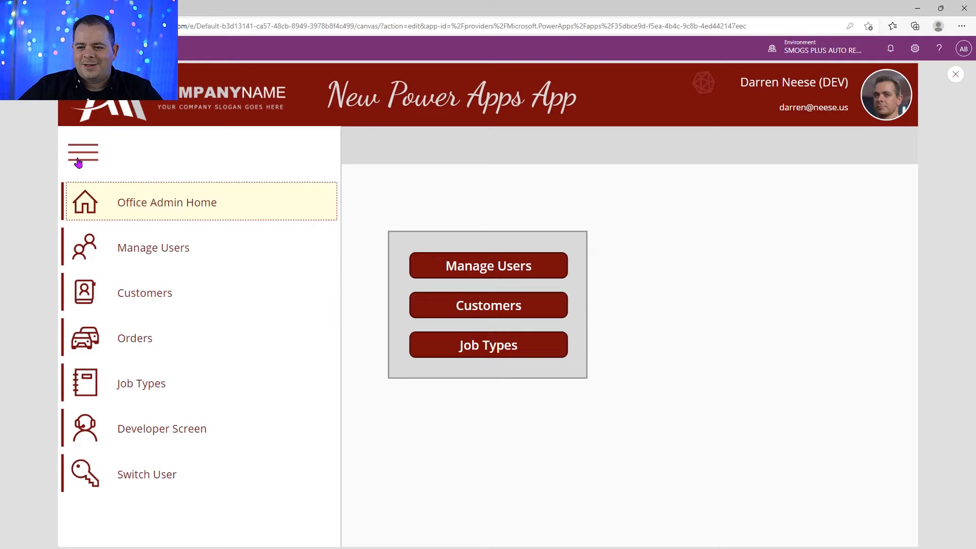
click(148, 340)
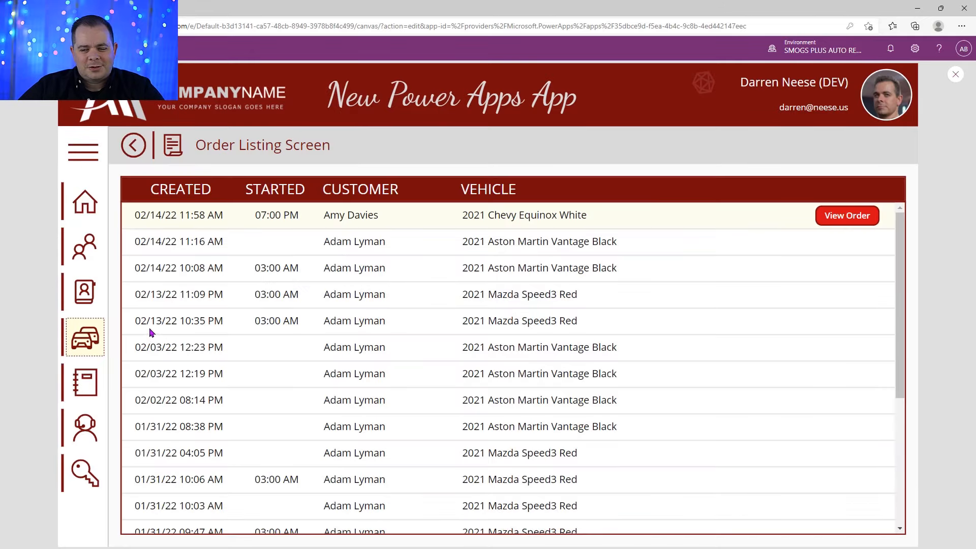
click(85, 201)
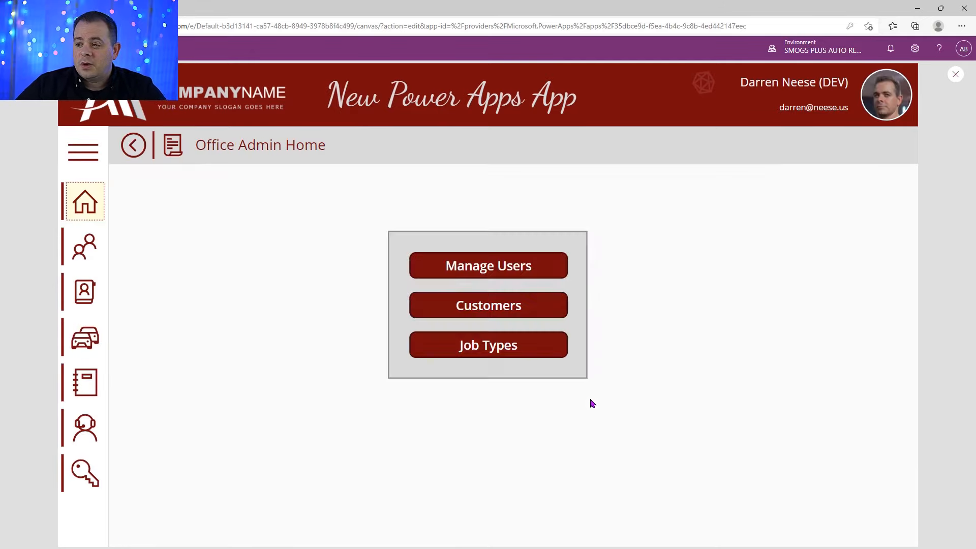
click(956, 75)
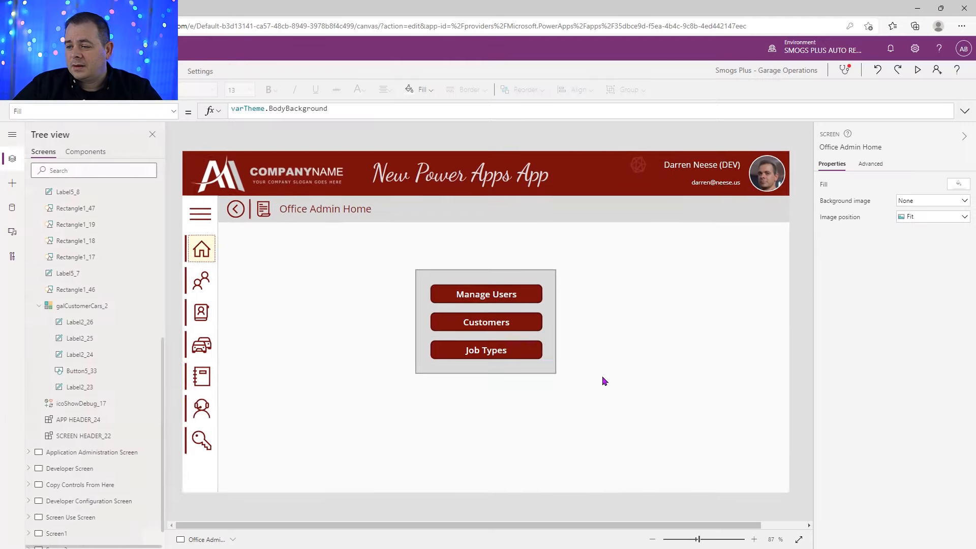
Make the grey panel taller and nudge the Job Types button down.
click(486, 374)
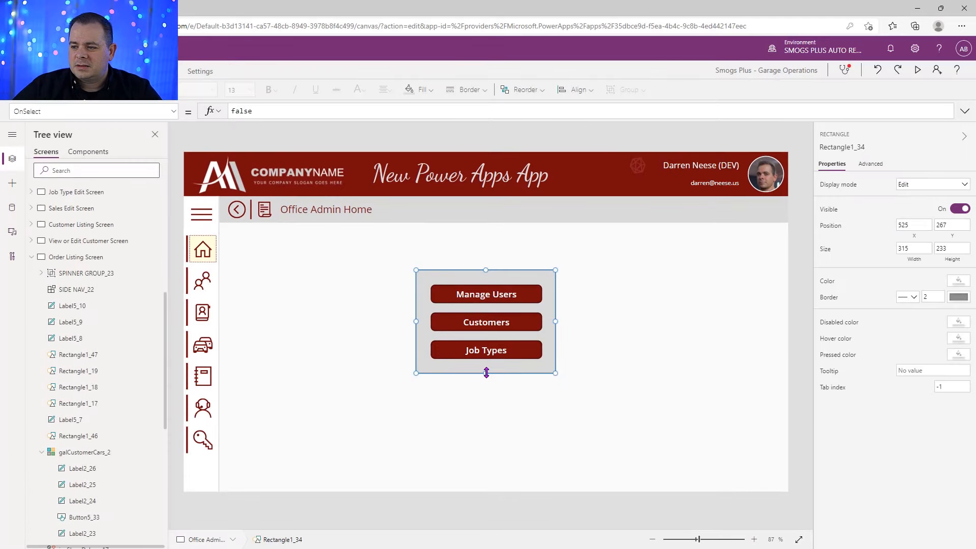
drag(487, 373, 487, 399)
click(561, 359)
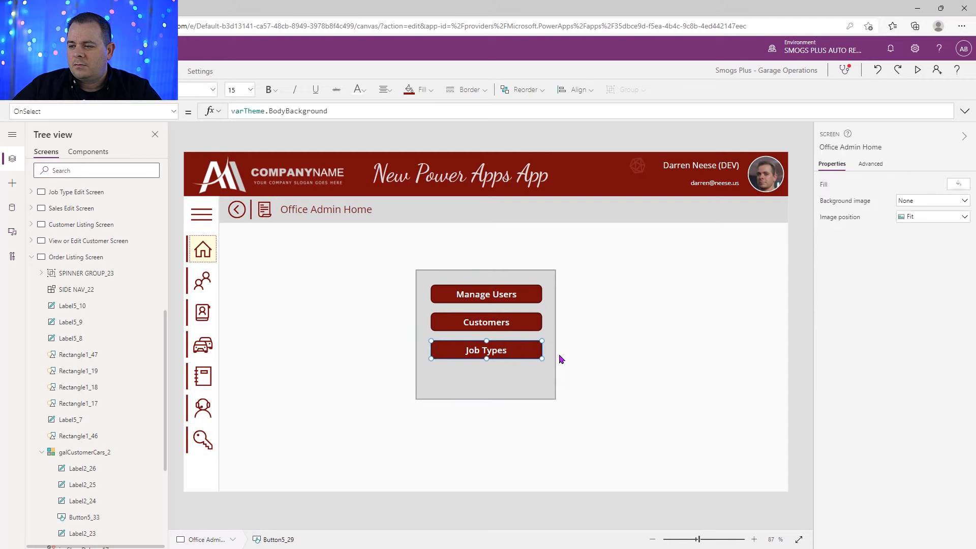
key(Down)
key(Down)
key(Down)
key(Down)
key(Down)
key(Down)
key(Down)
key(Down)
key(Down)
key(Down)
key(Down)
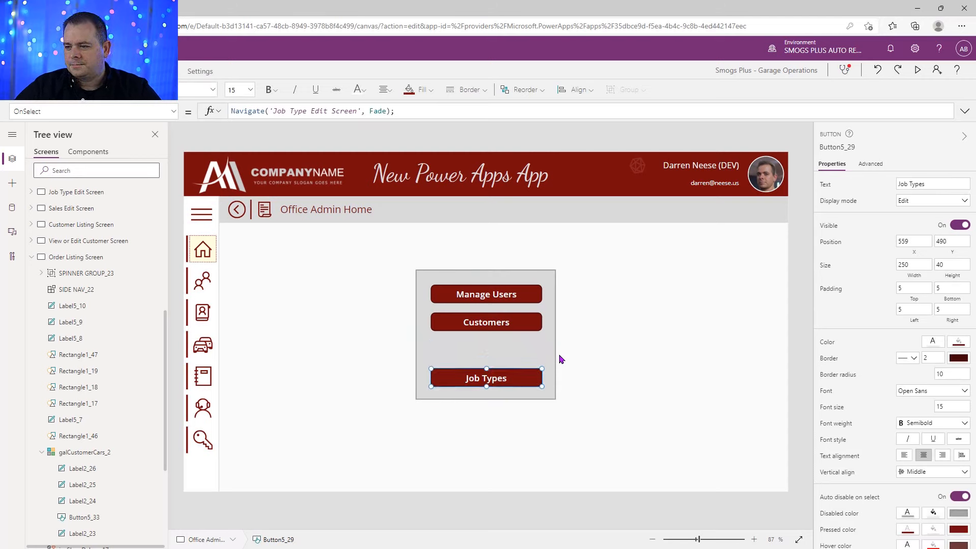
Duplicate the Customers button and drag the copy into the gap above Job Types.
click(505, 323)
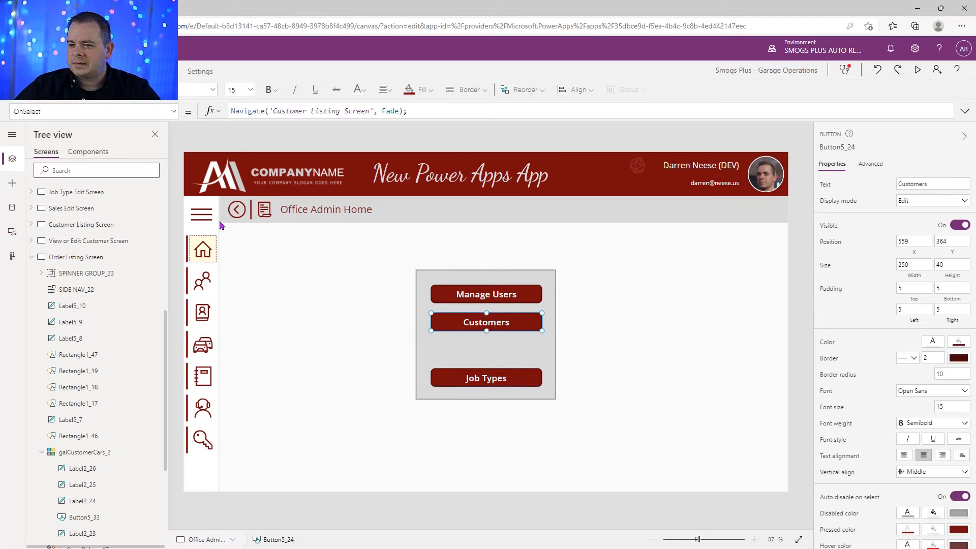
mouse_move(212, 218)
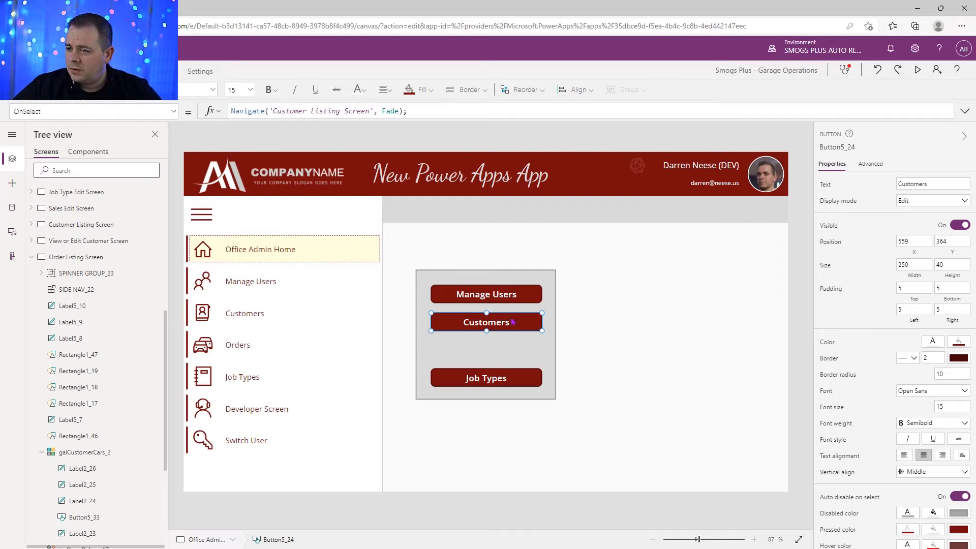
key(ctrl+c)
key(ctrl+v)
drag(524, 329, 515, 347)
Relabel the duplicate button 'Orders' and shorten 'Manage Users' to 'Users'.
click(942, 187)
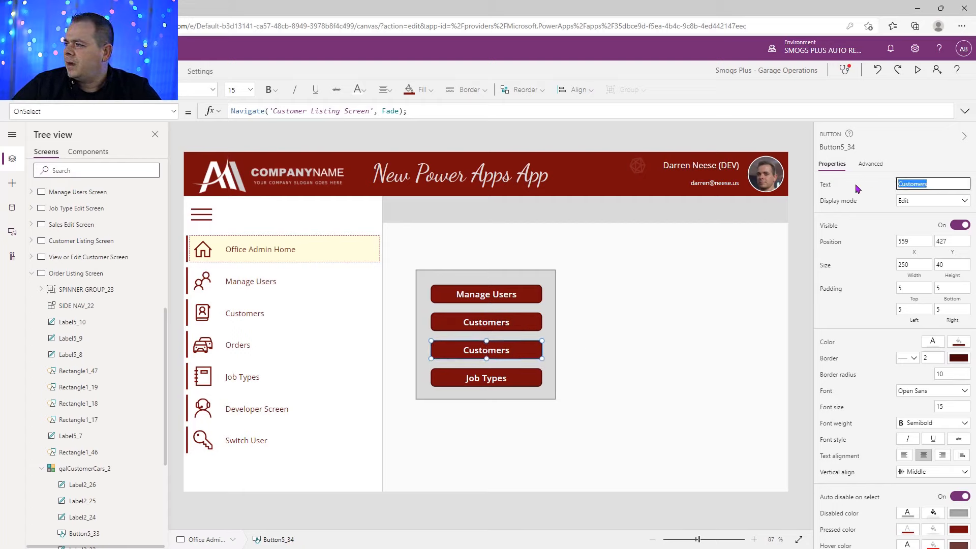
text(Orders)
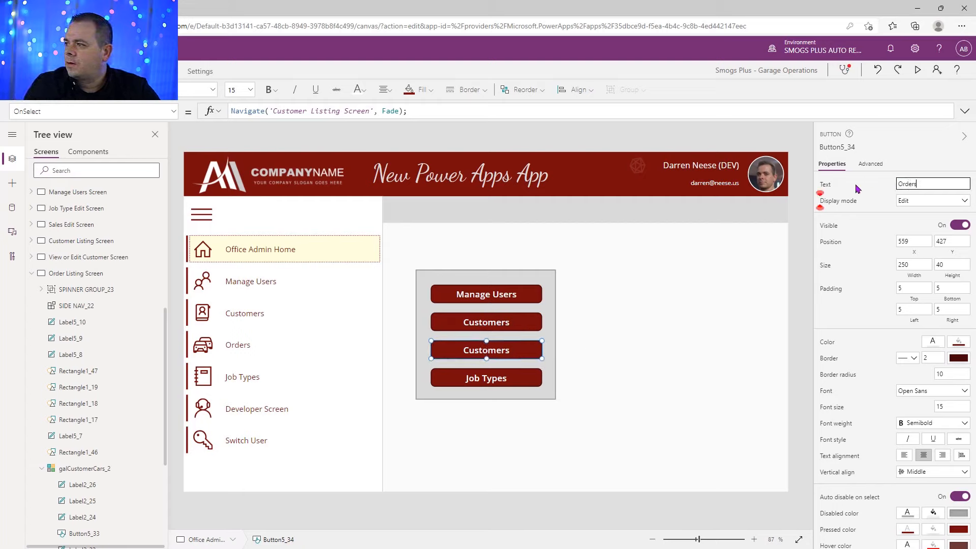
click(507, 295)
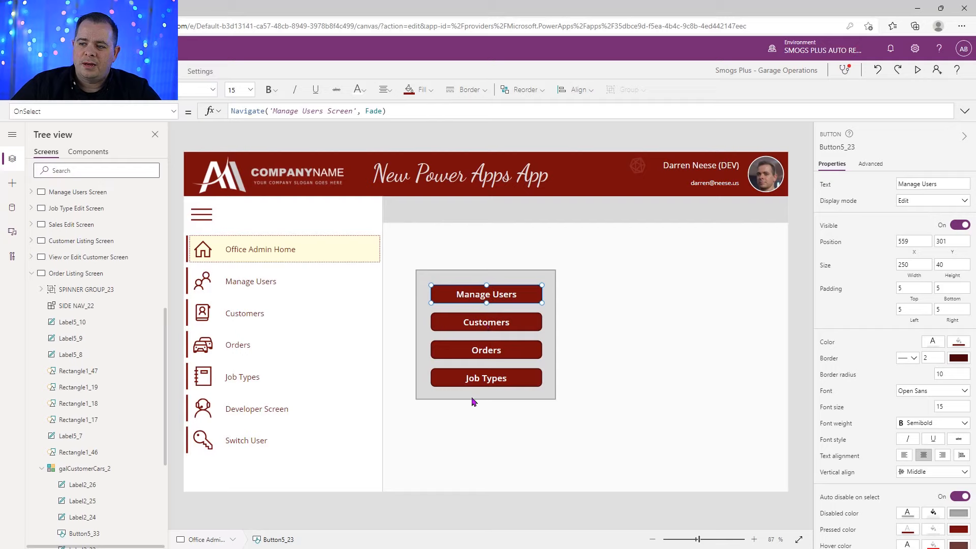
double_click(907, 184)
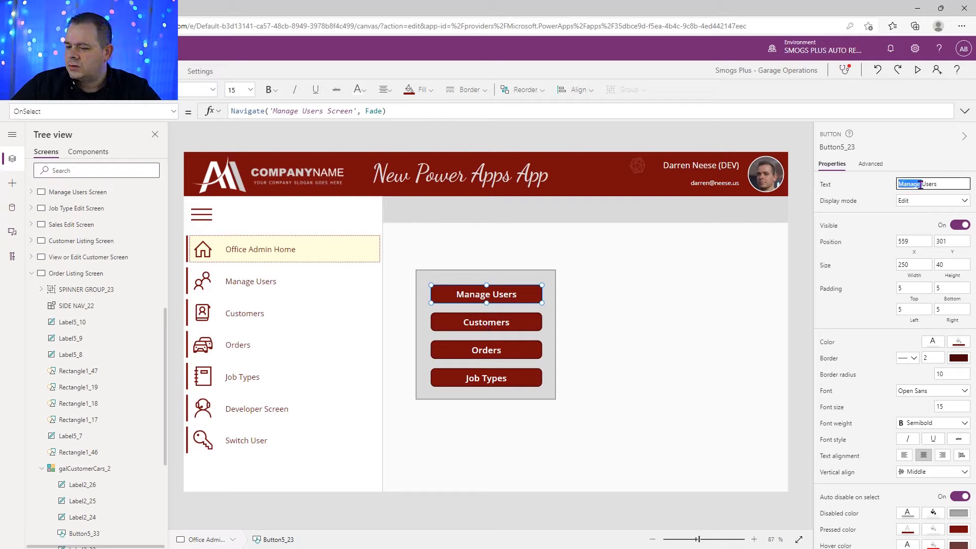
key(BackSpace)
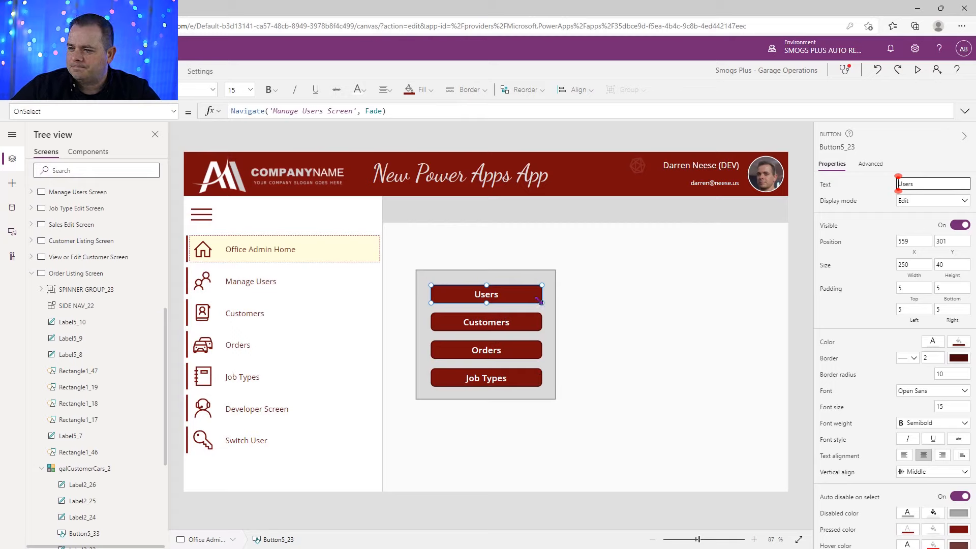
Distribute the four buttons Users, Customers, Orders and Job Types evenly vertically.
shift+click(516, 325)
shift+click(508, 353)
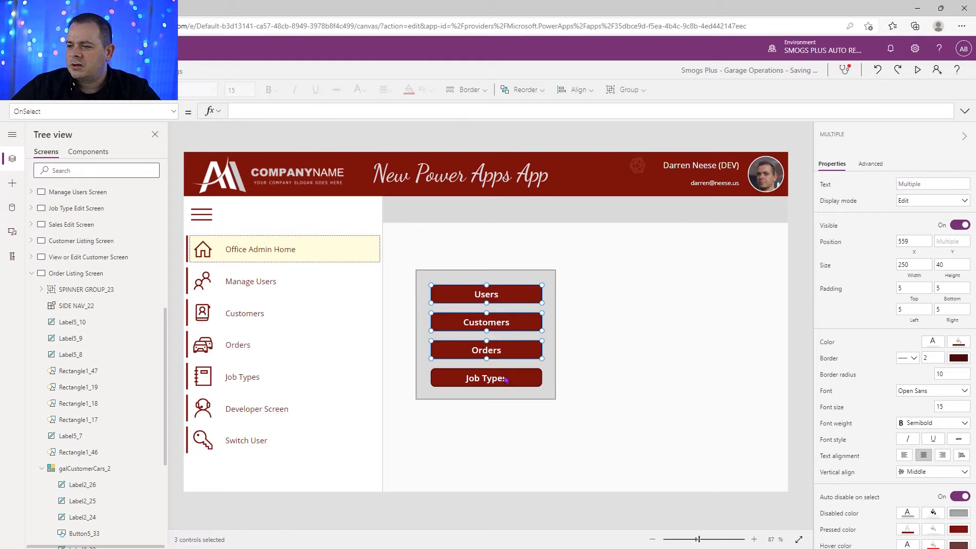
shift+click(503, 379)
right_click(504, 380)
mouse_move(544, 491)
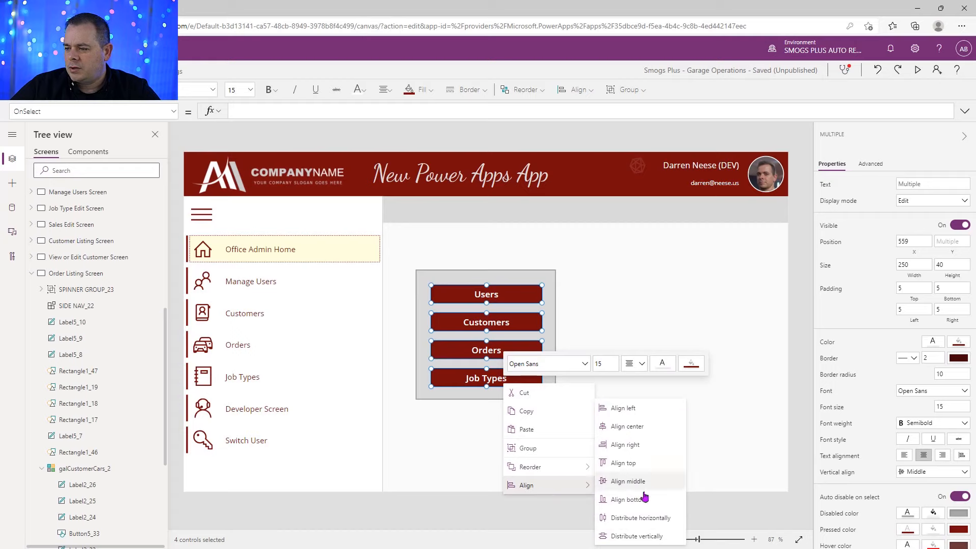
click(646, 534)
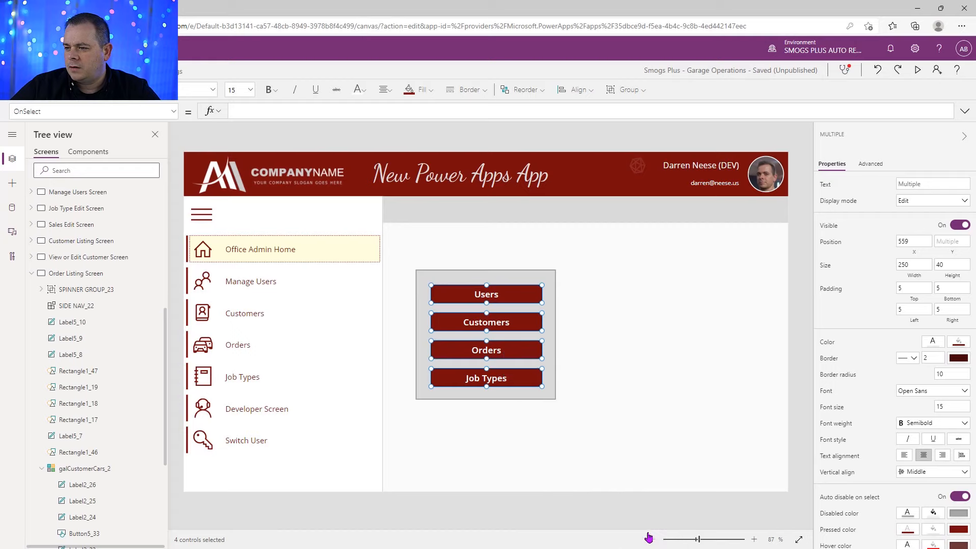
Extend the grey panel slightly downward to fit the buttons.
click(604, 400)
click(531, 397)
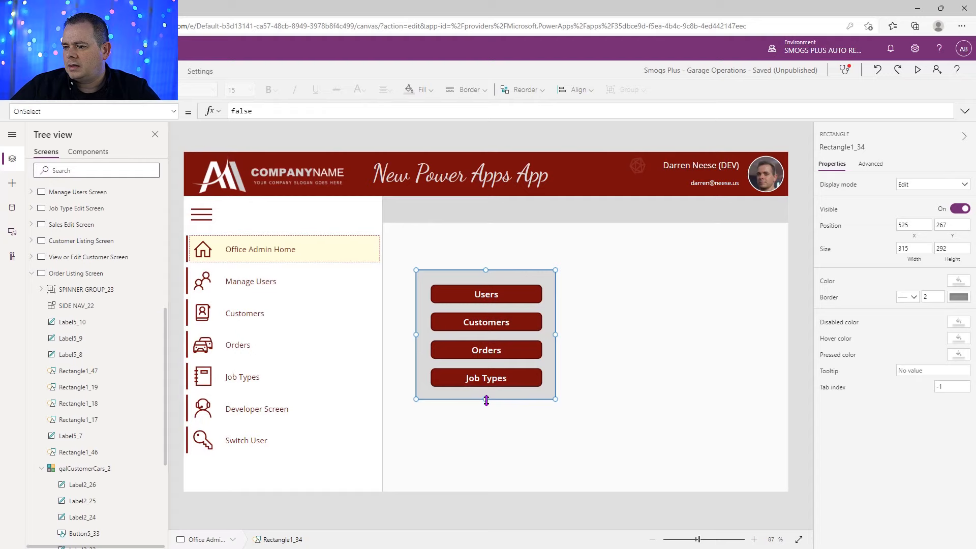
drag(486, 402, 486, 406)
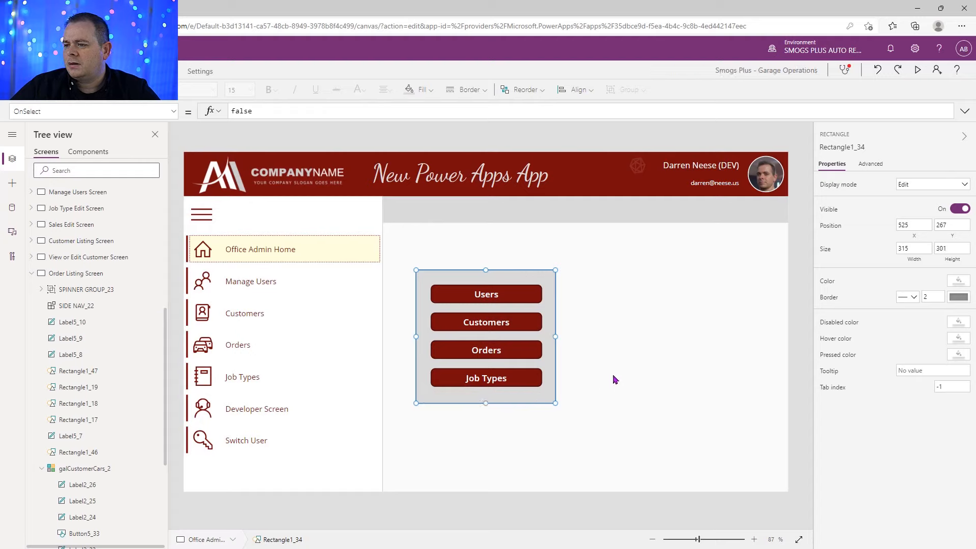
click(614, 377)
click(499, 350)
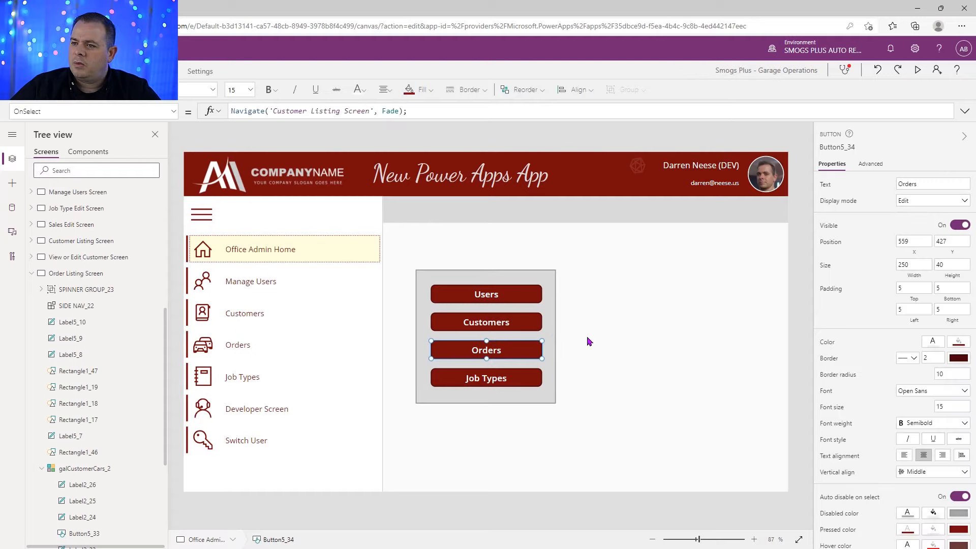
Make the Orders button's OnSelect run Navigate('Order Listing Screen', Fade) and save the app.
click(84, 274)
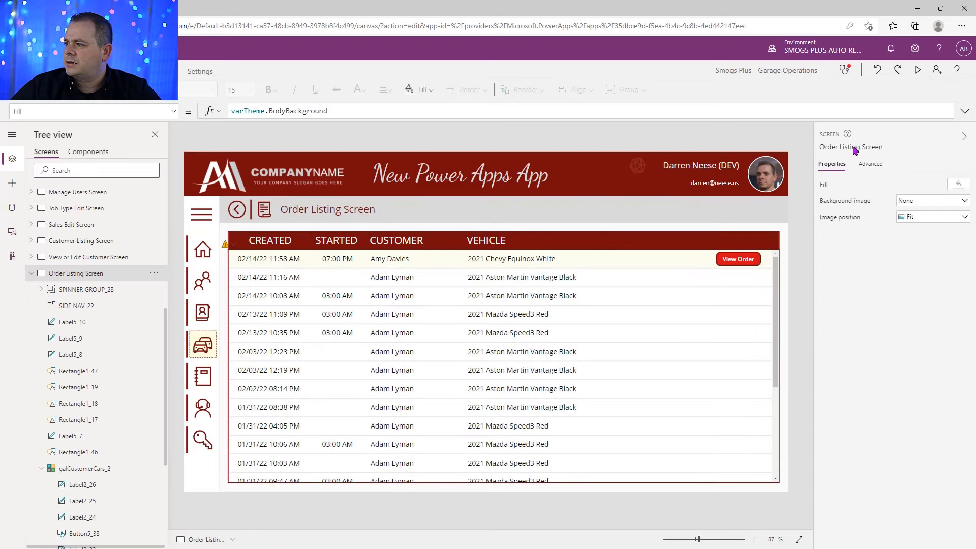
click(854, 146)
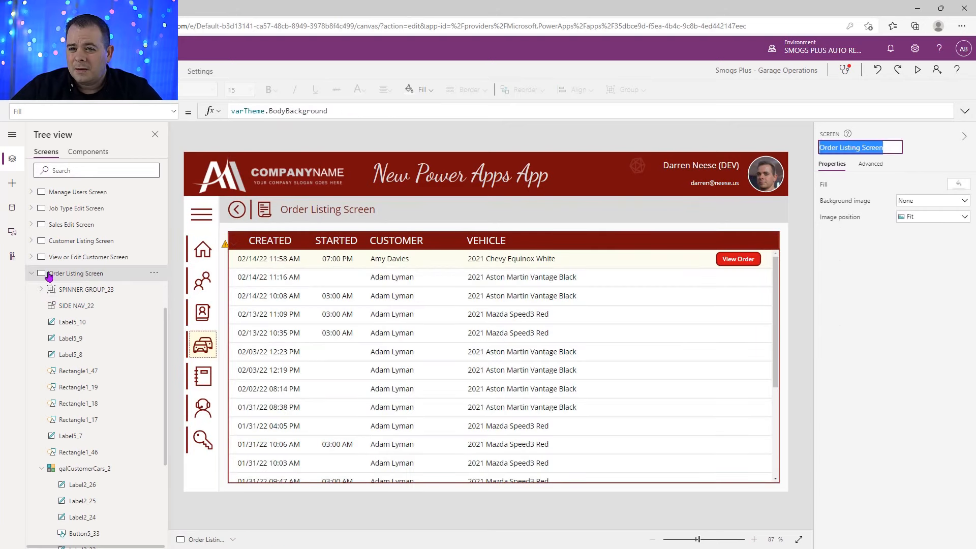
alt+click(201, 251)
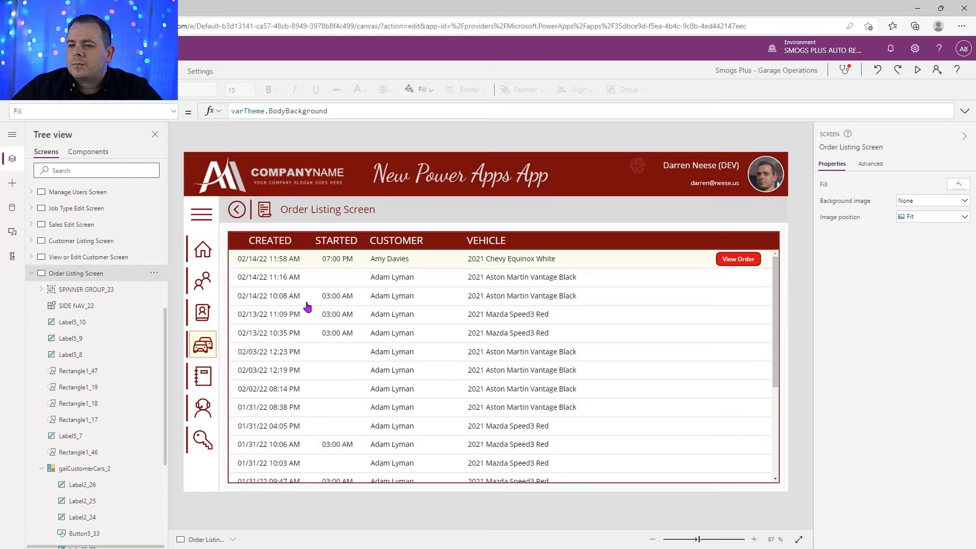
click(486, 352)
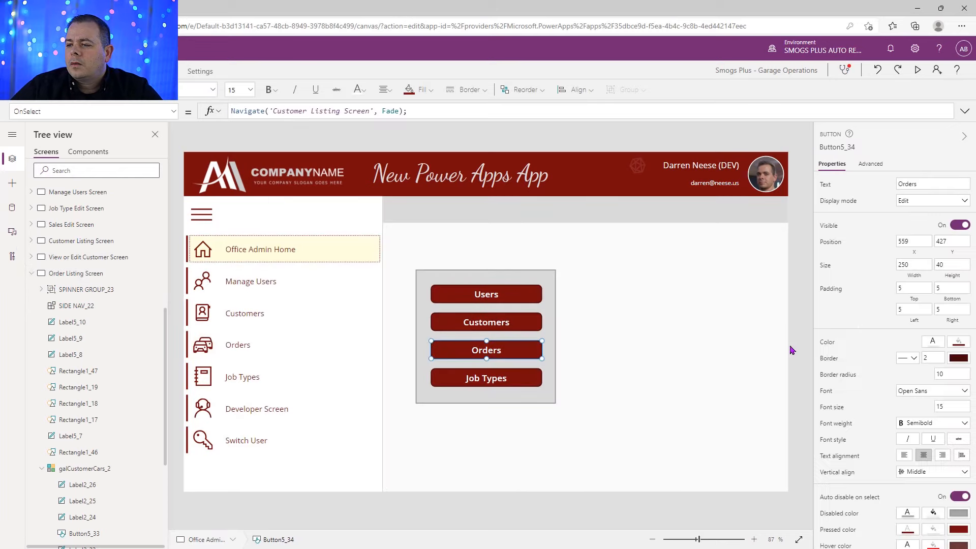
drag(273, 111, 368, 111)
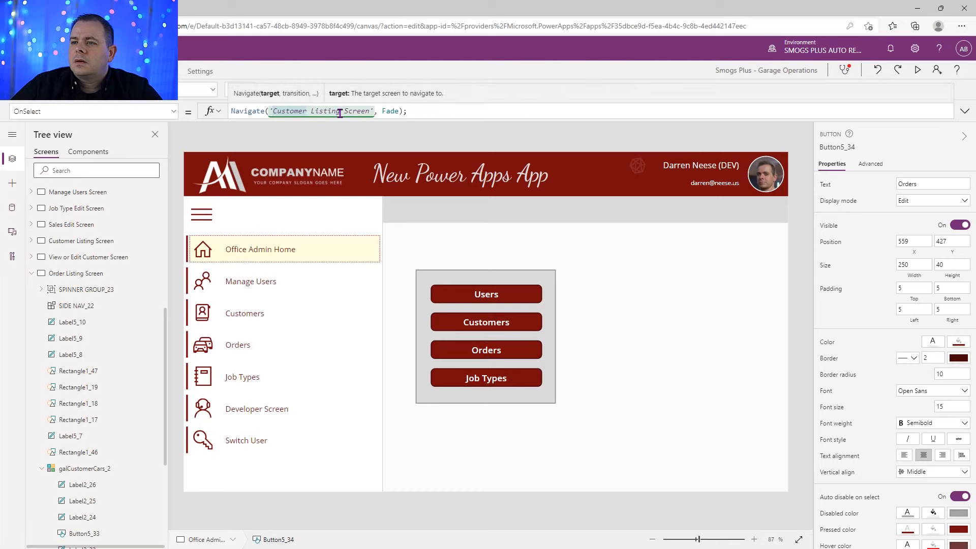
key(ctrl+v)
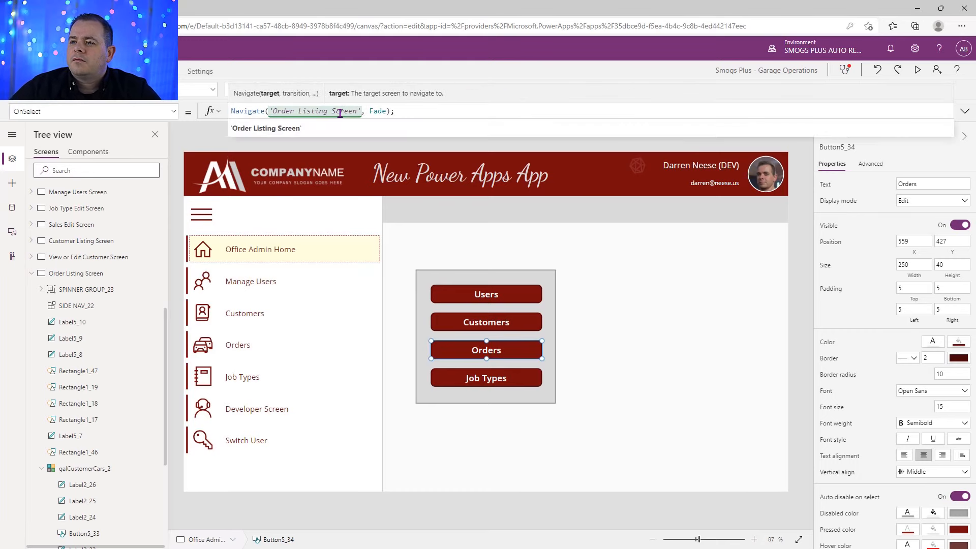
key(ctrl+s)
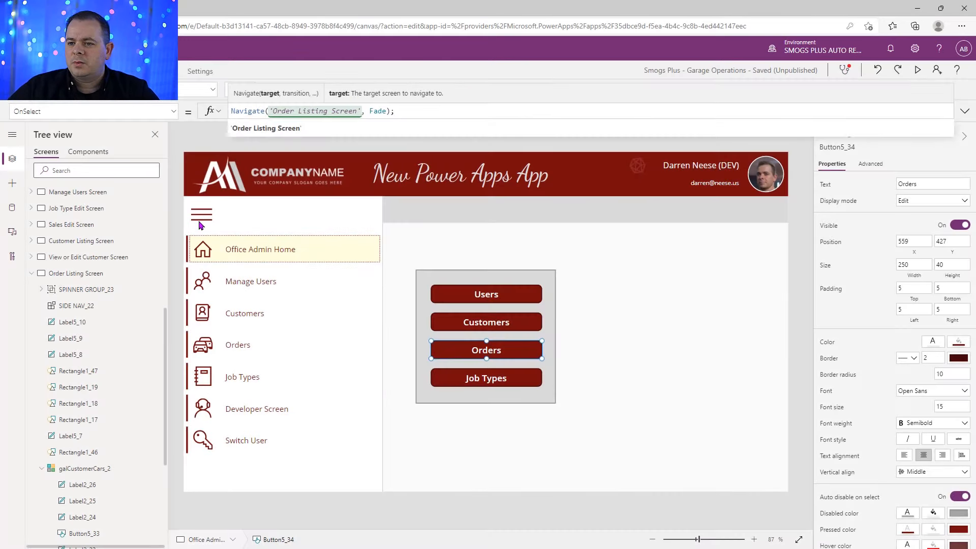
click(201, 214)
Bring SIDE NAV_17 to the front on Office Admin Home.
right_click(201, 214)
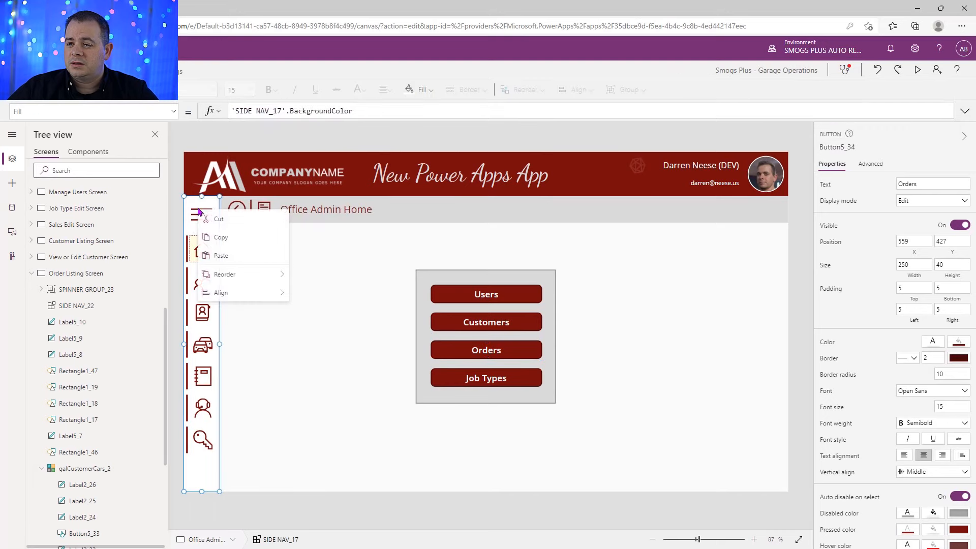
right_click(206, 215)
mouse_move(246, 282)
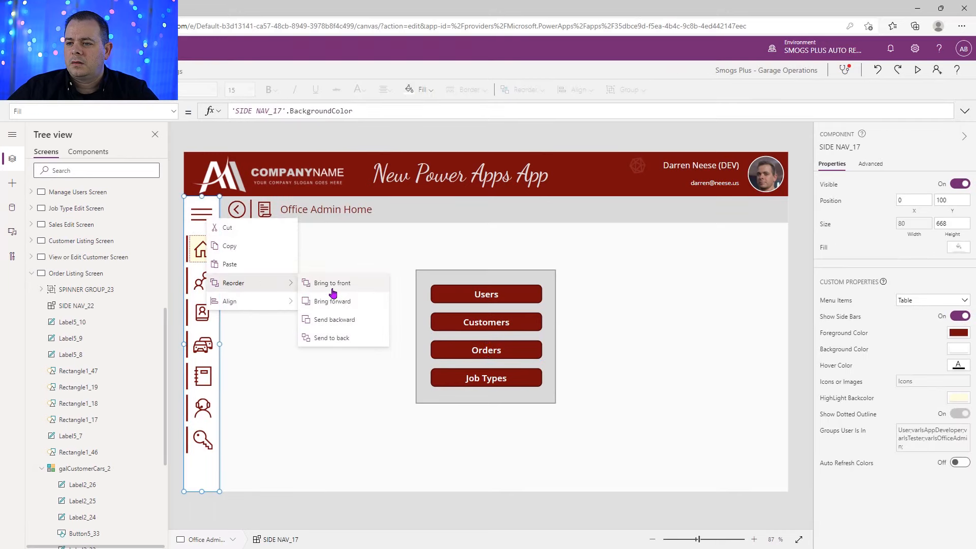
click(330, 286)
Bring SPINNER GROUP_18 to the front and preview the app.
click(37, 273)
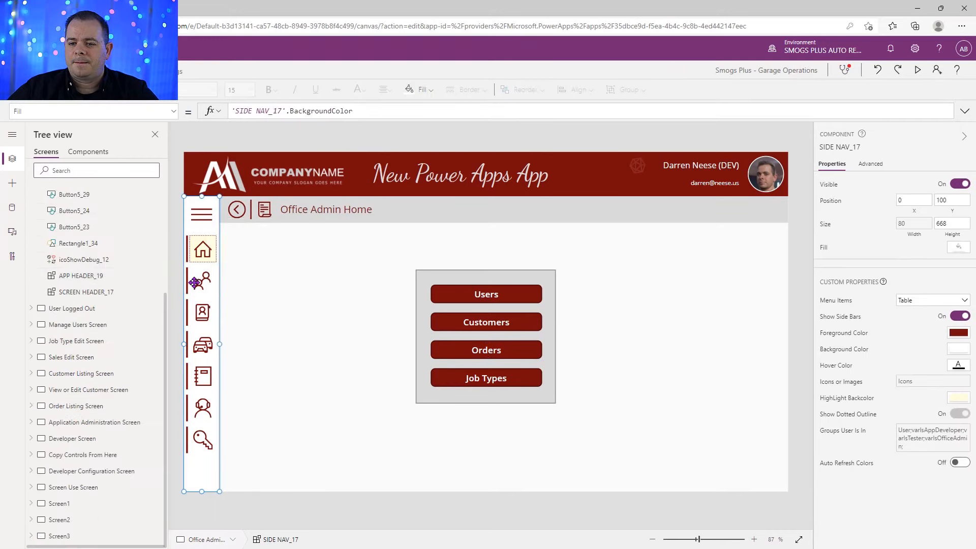
scroll(23, 305, up, 6)
click(153, 337)
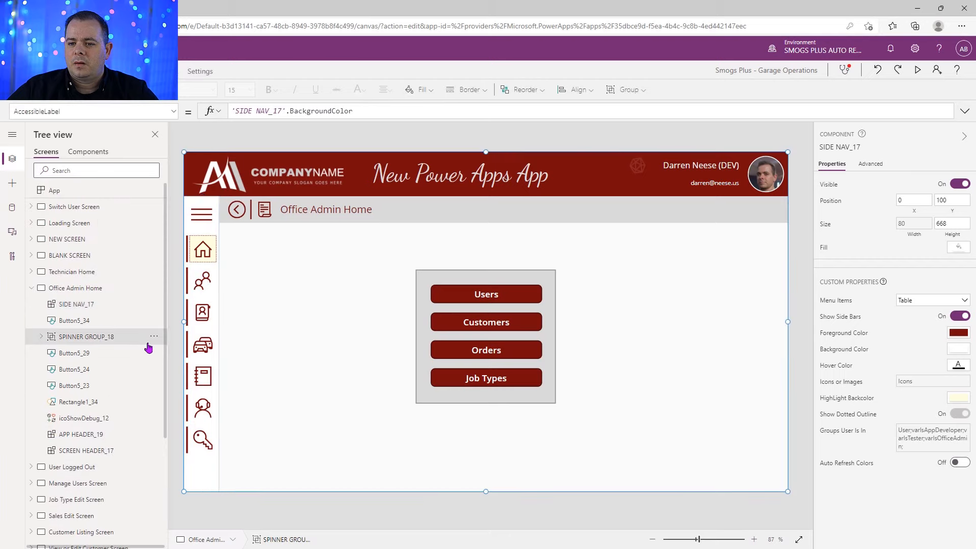
mouse_move(194, 303)
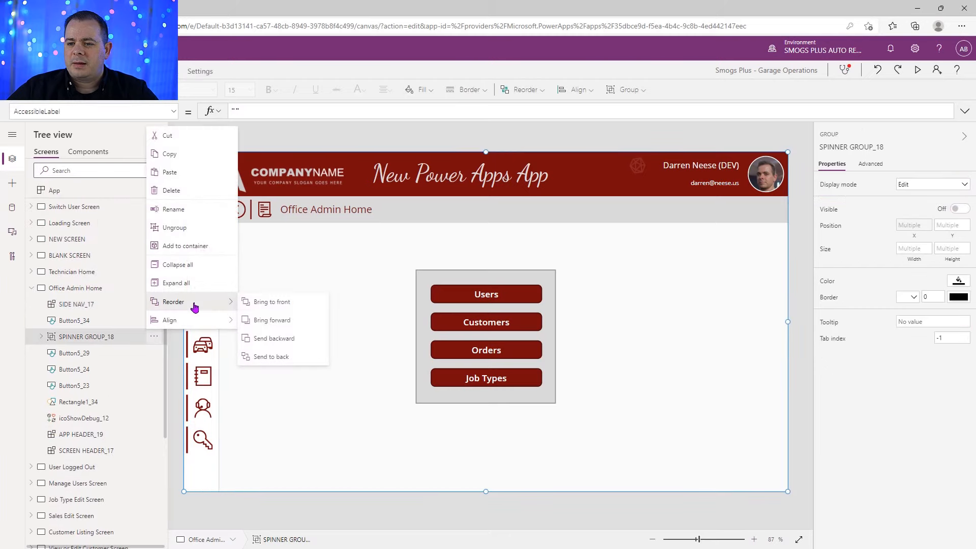
click(261, 301)
click(921, 71)
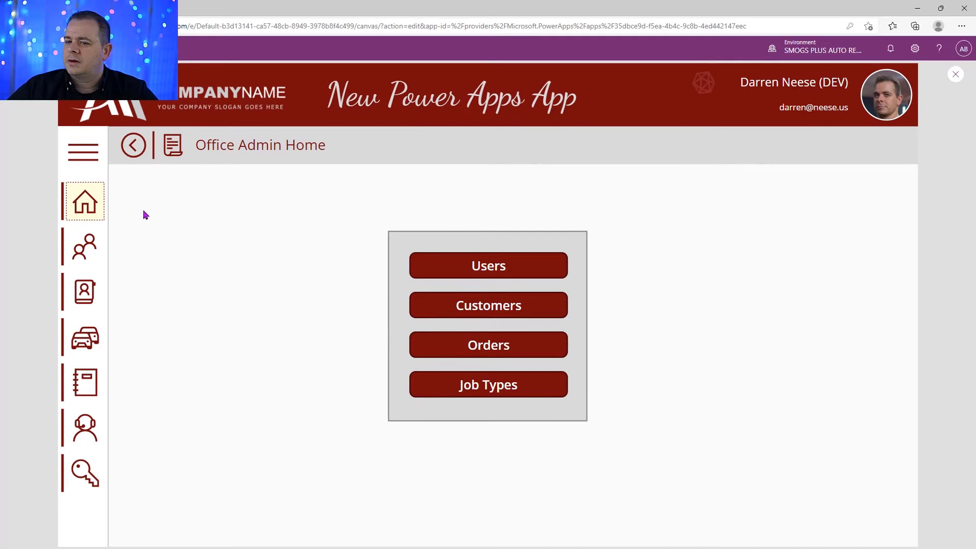
In preview, go to the Orders listing and check the first order row's Started time.
click(480, 343)
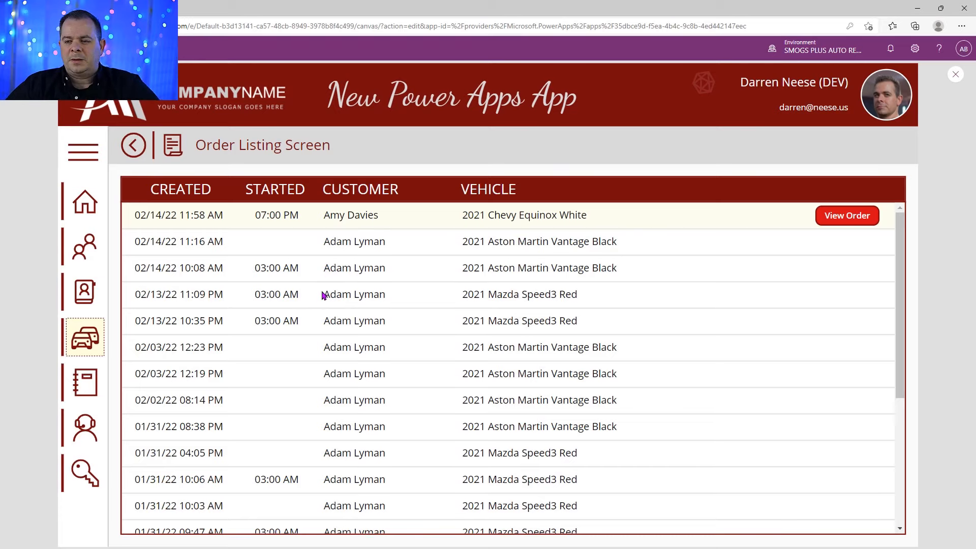
drag(273, 211, 558, 216)
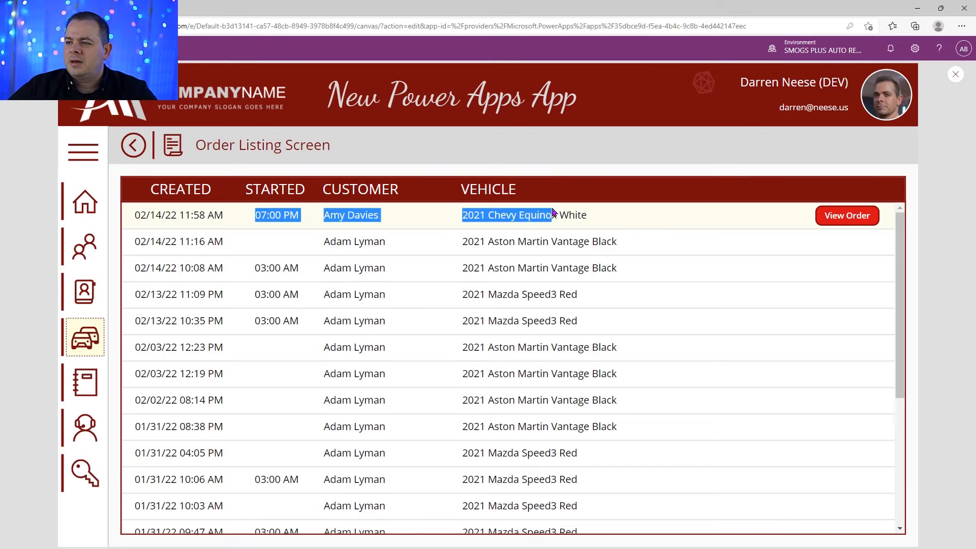
drag(643, 218, 257, 217)
click(315, 225)
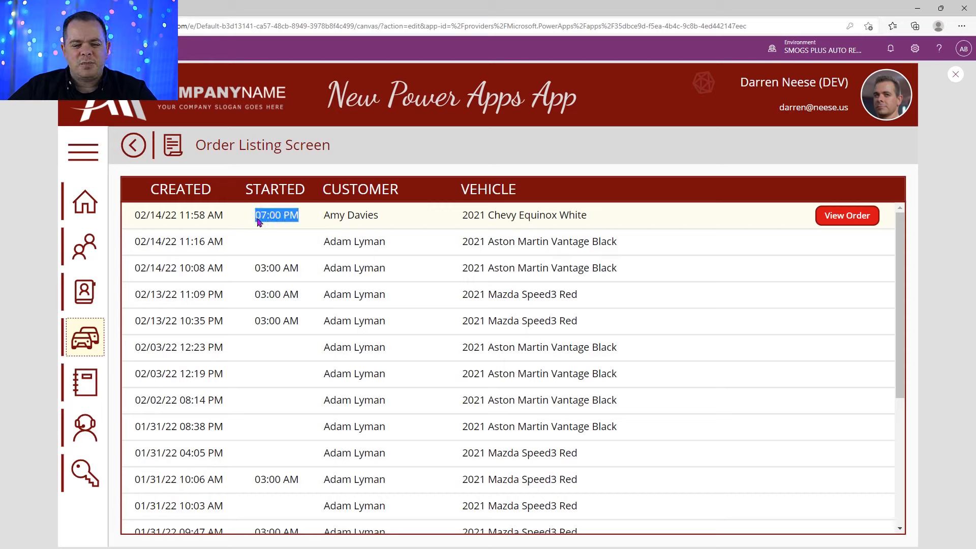
click(294, 215)
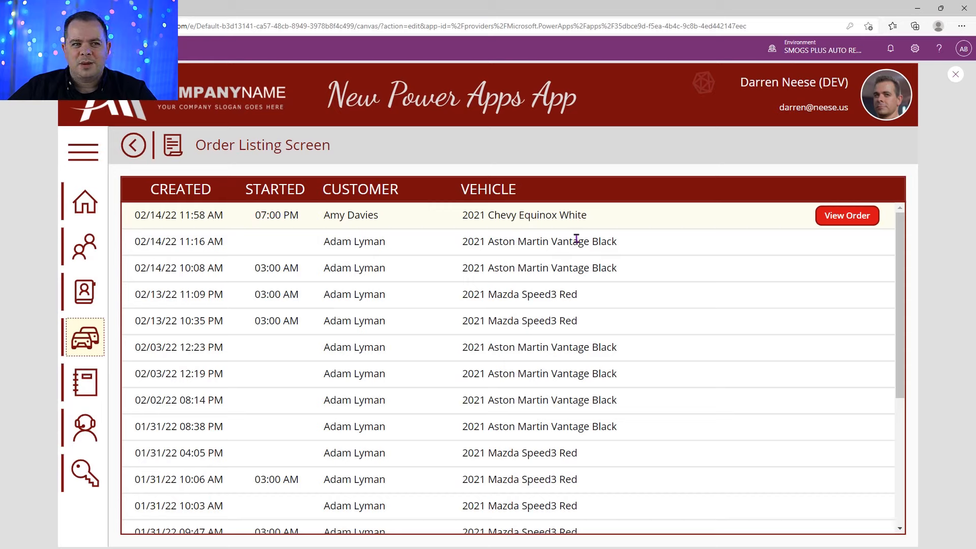
Finalize the first order's sale, return to Orders to confirm 12:03 PM, and exit preview.
click(847, 216)
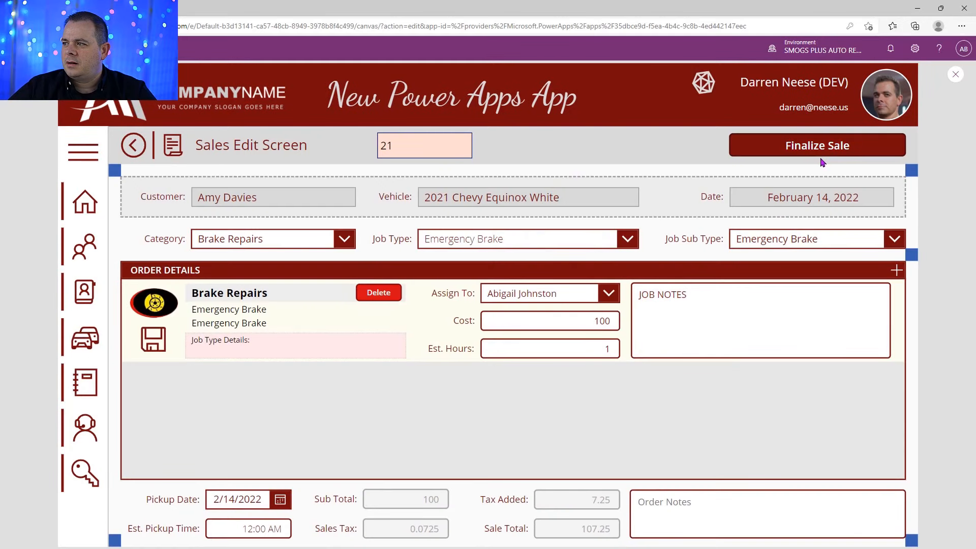
click(840, 147)
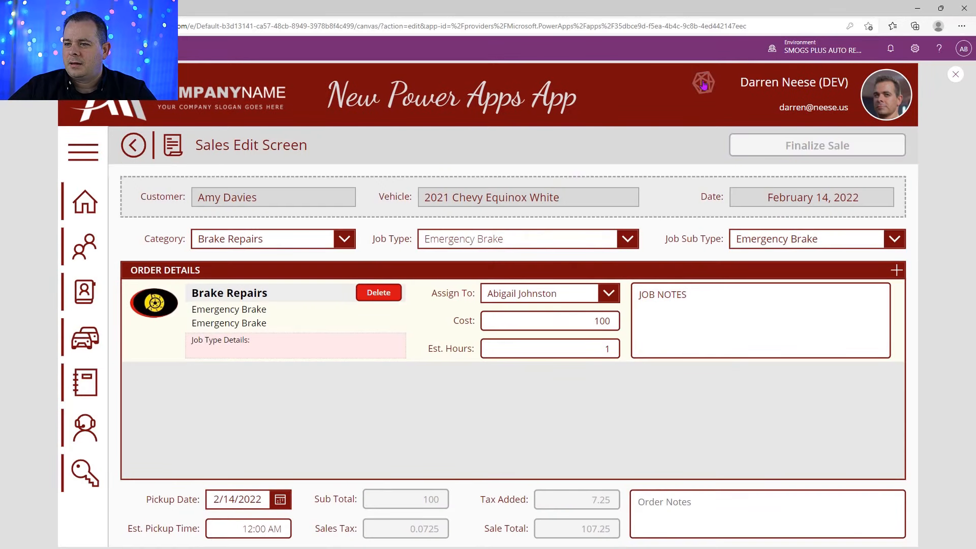
click(83, 152)
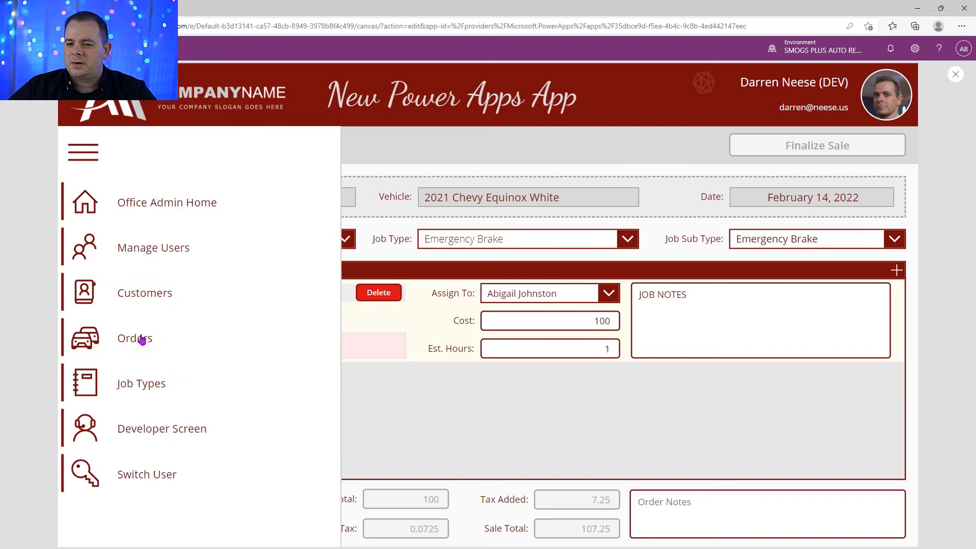
click(141, 341)
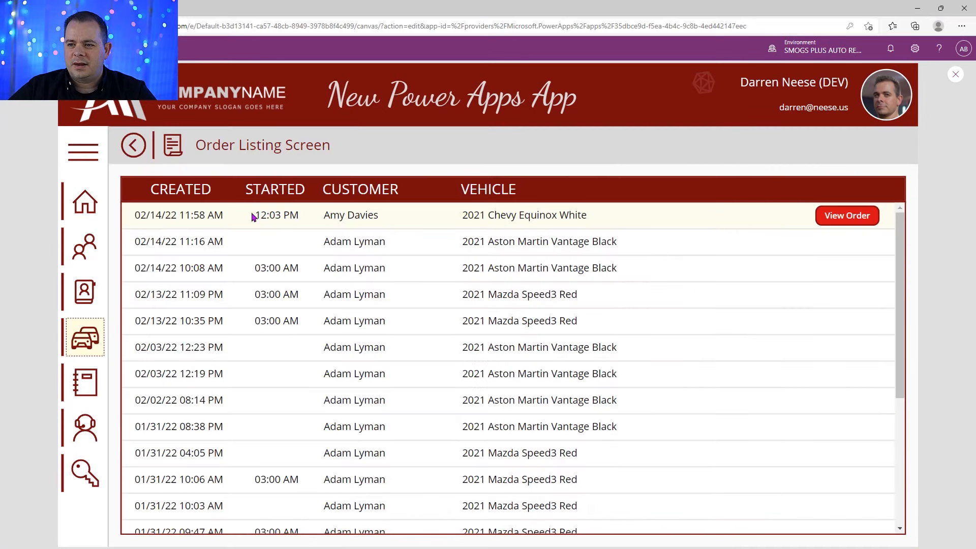
drag(252, 217, 300, 216)
key(Escape)
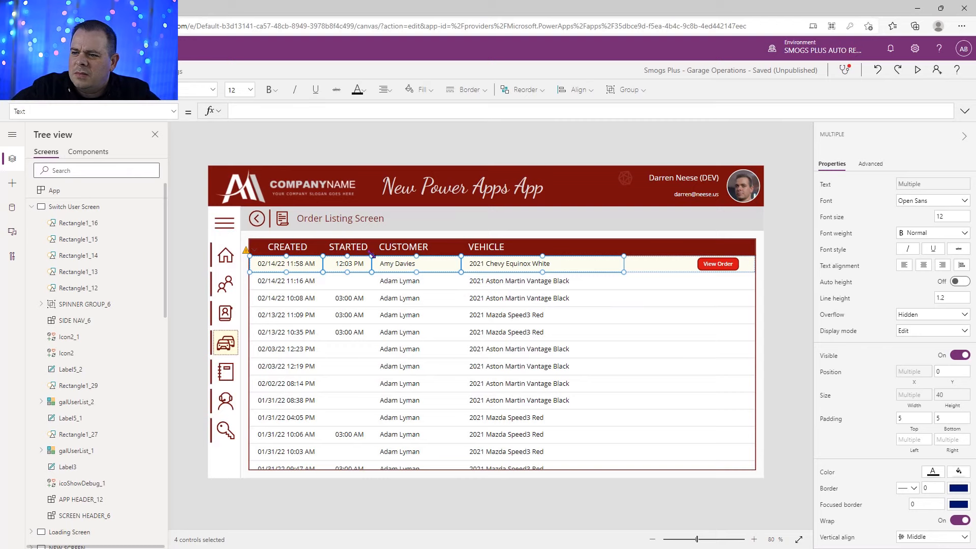
Set the row labels' font size to 11 and the CREATED header width to 140.
click(951, 216)
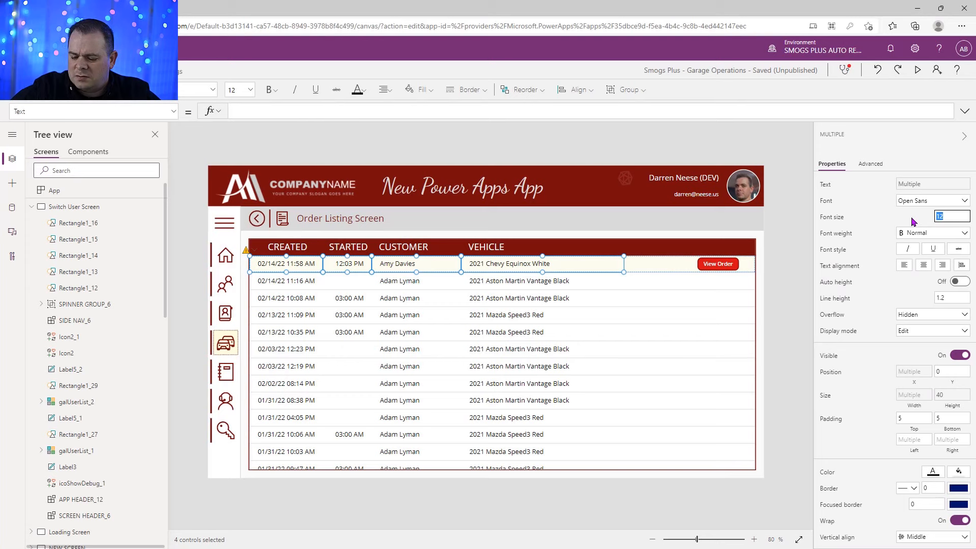
text(11)
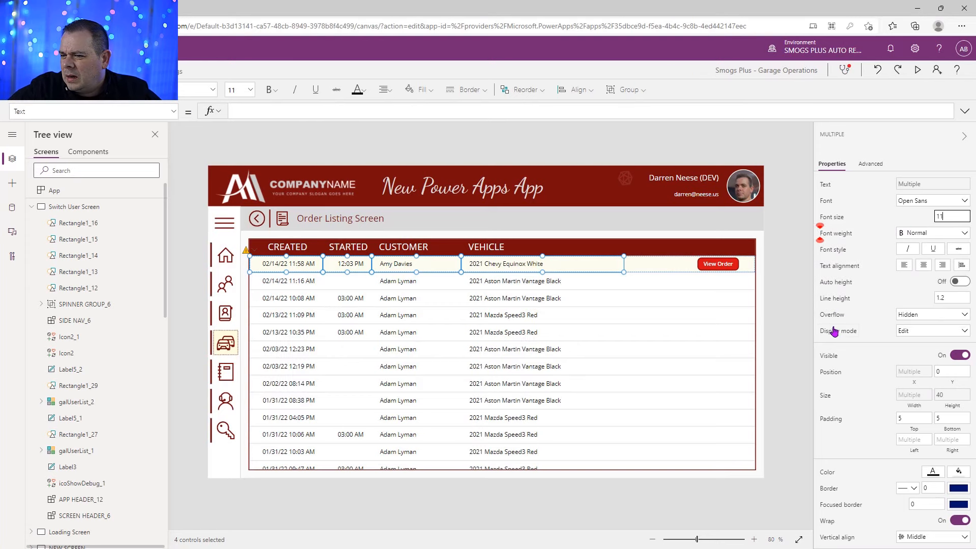
click(288, 247)
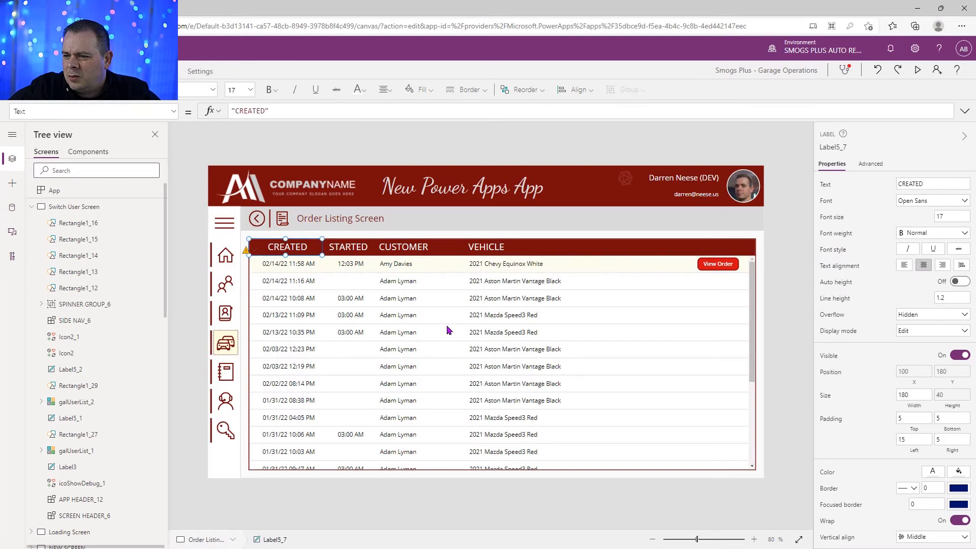
click(913, 396)
text(160)
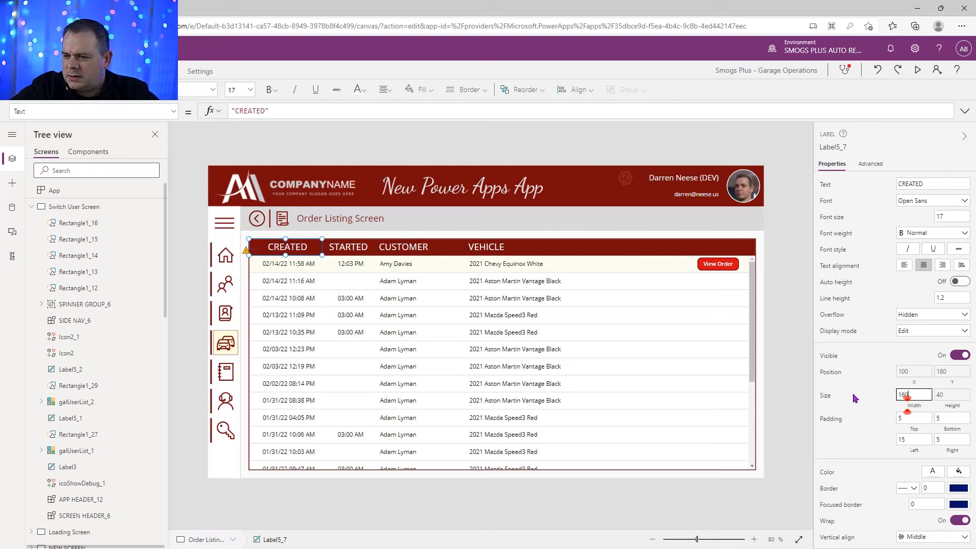
click(952, 217)
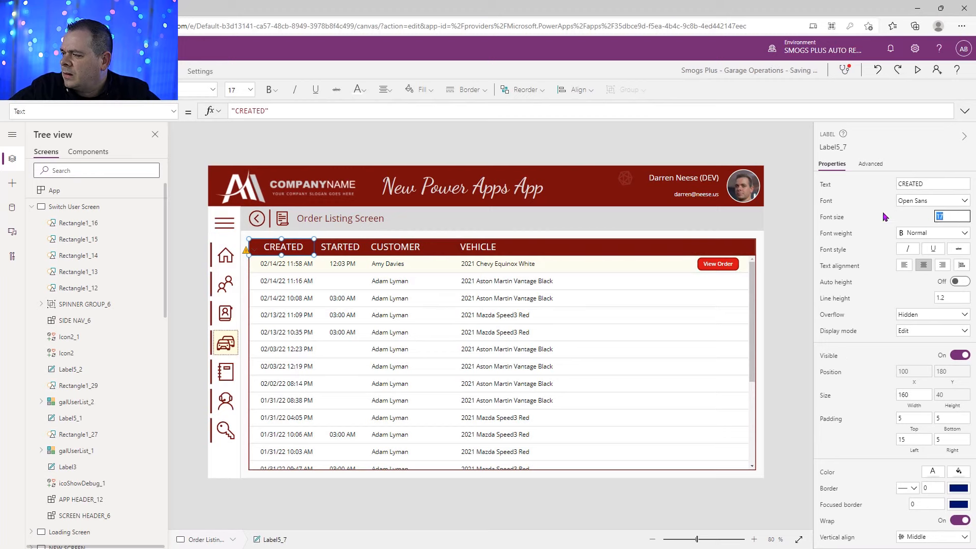
click(912, 395)
text(140)
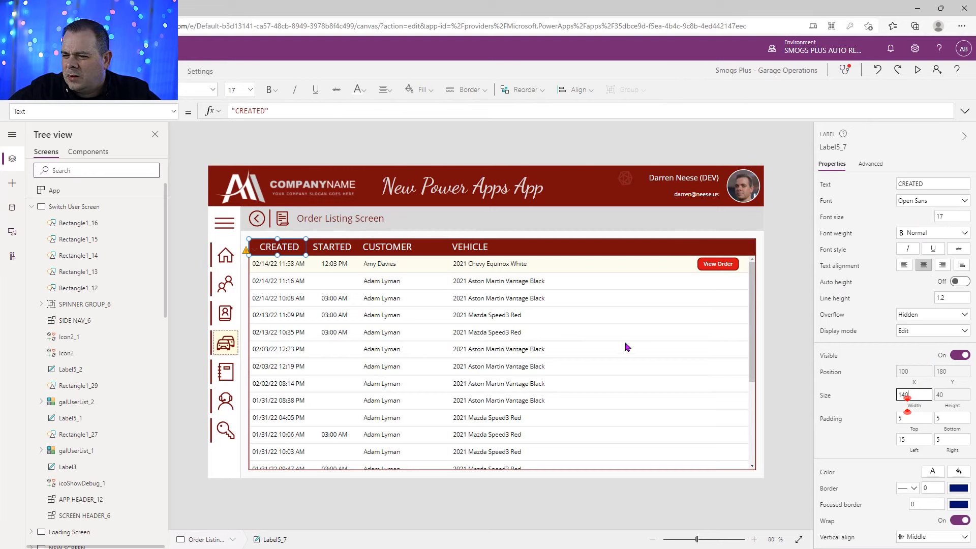
Give the STARTED header width 160 and left padding 5.
click(333, 247)
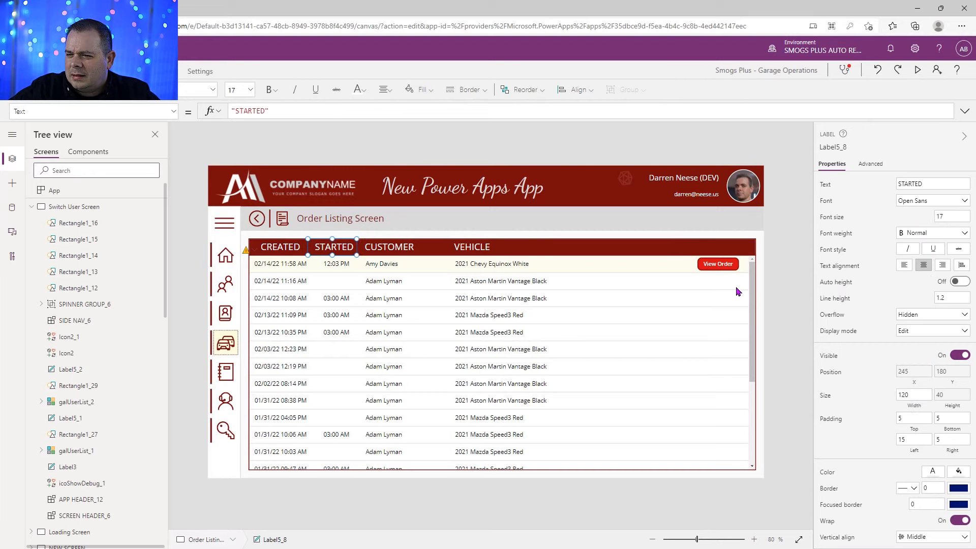
click(914, 395)
text(160)
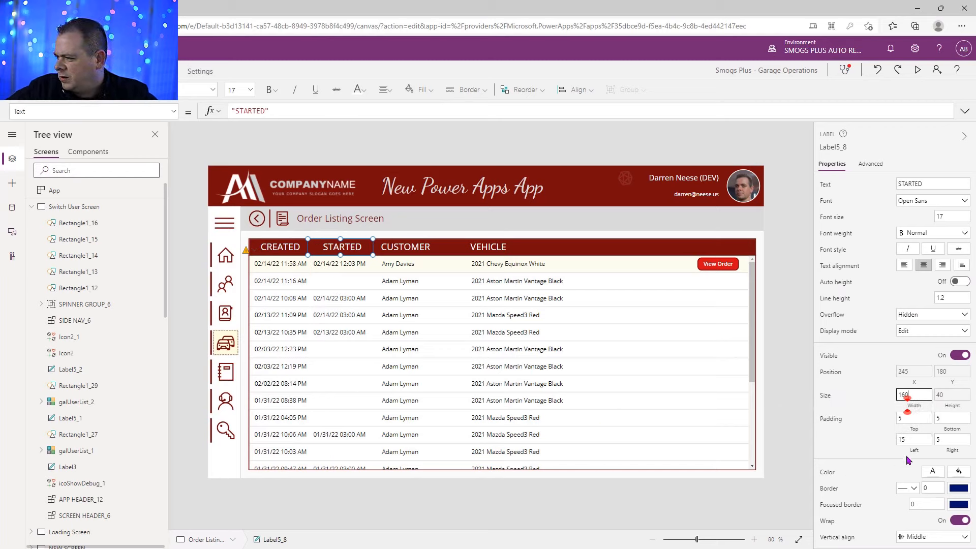
click(915, 438)
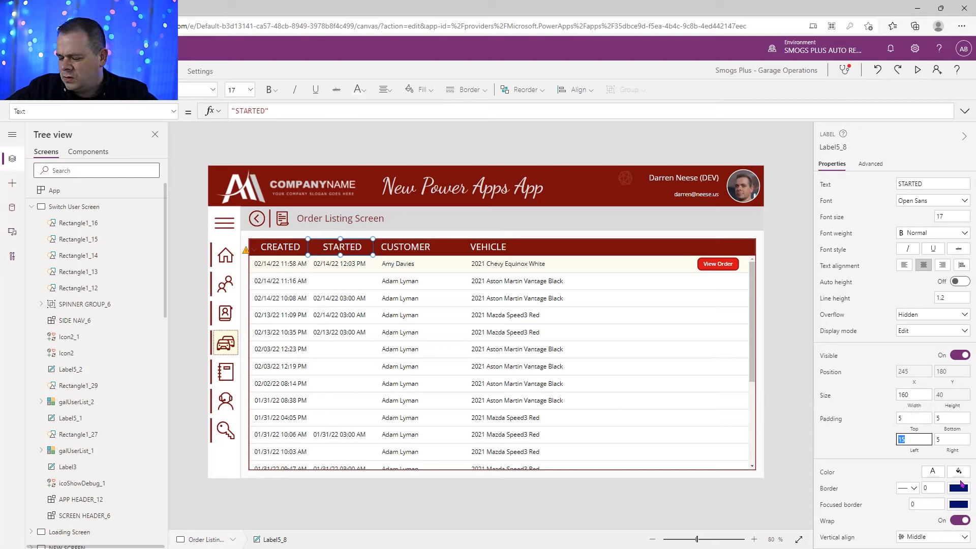
text(5)
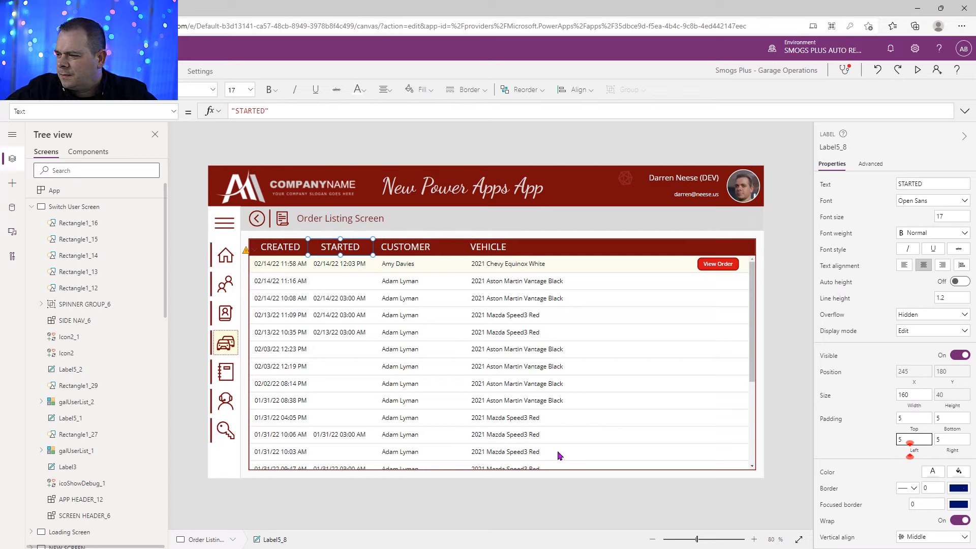
Set CREATED header left padding and the first row's Started time right padding to 5.
click(287, 250)
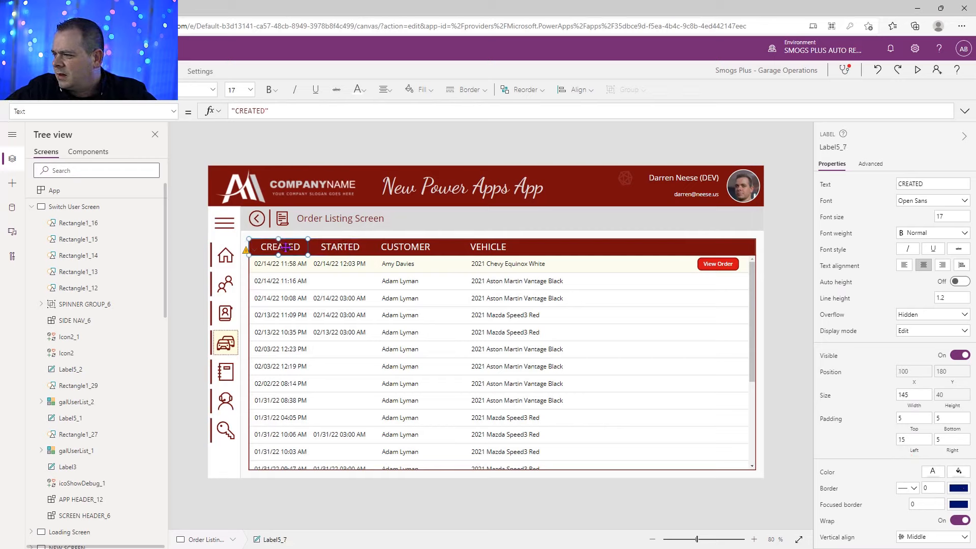
click(913, 439)
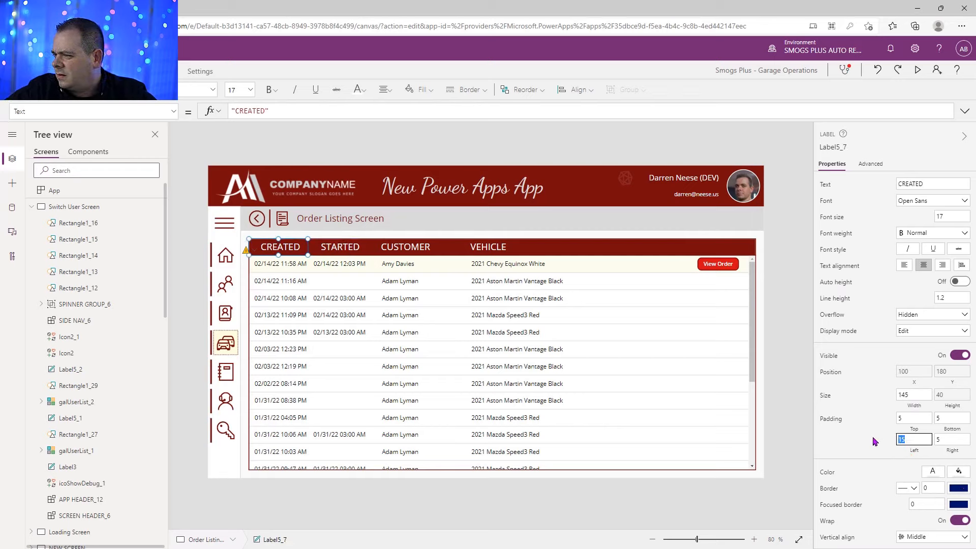
text(5)
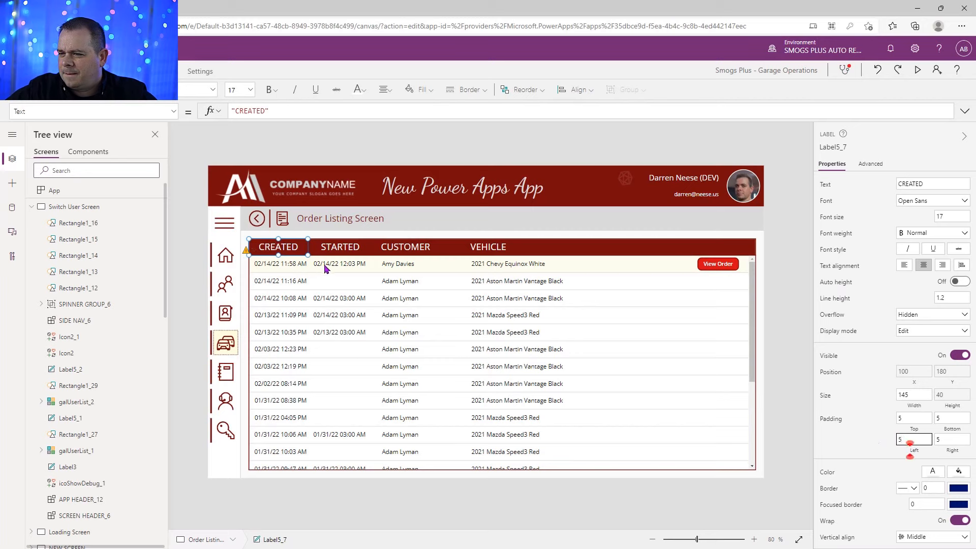
click(325, 268)
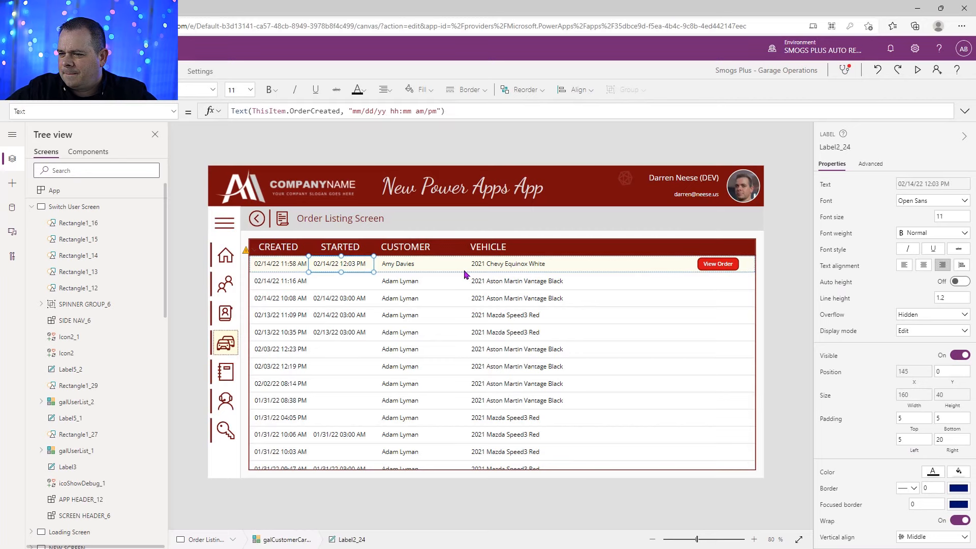
click(959, 438)
text(5)
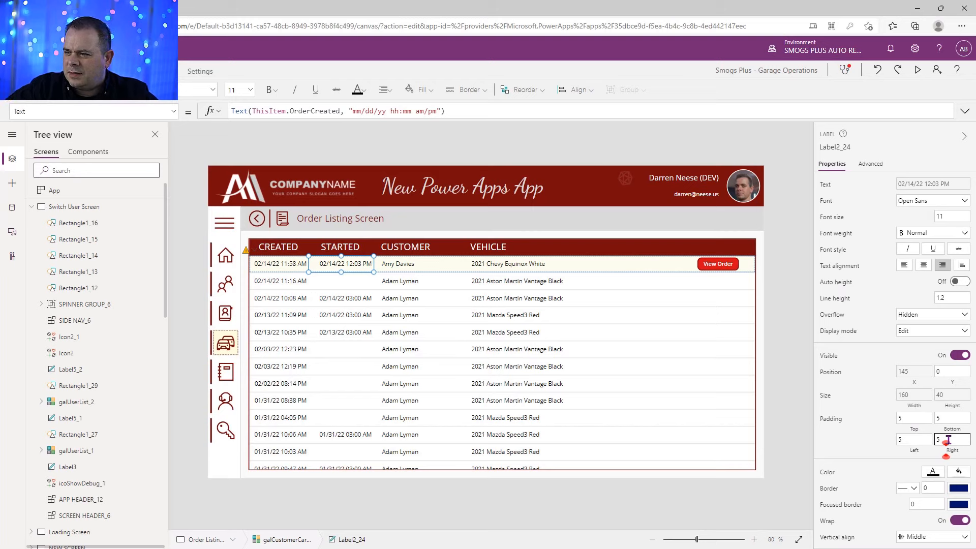
Resize the STARTED header to width 145 and the VEHICLE header to 350.
click(342, 249)
click(915, 395)
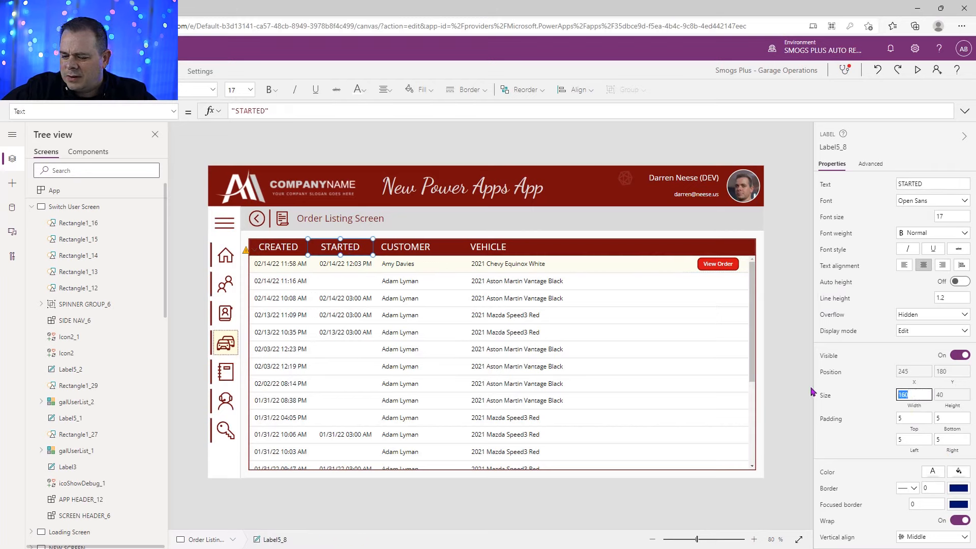
text(145)
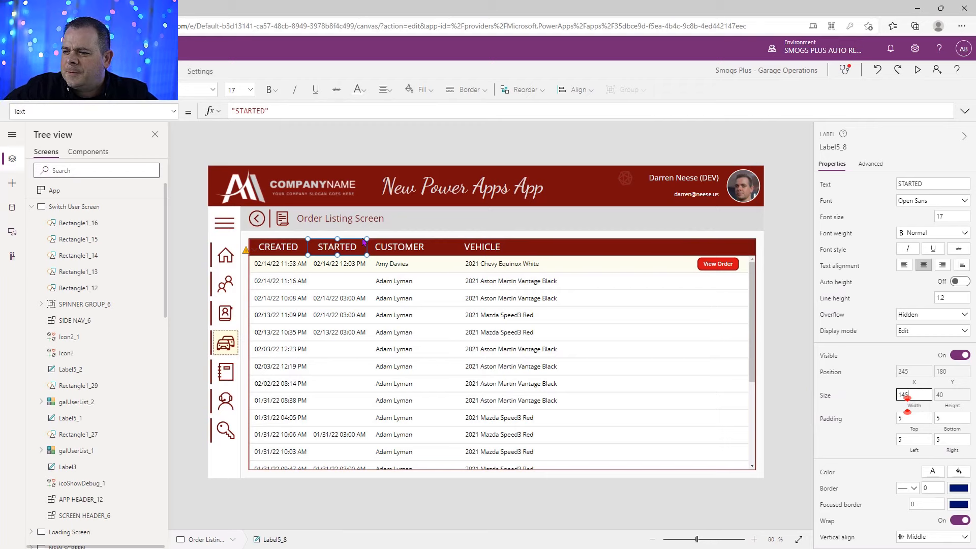
click(386, 253)
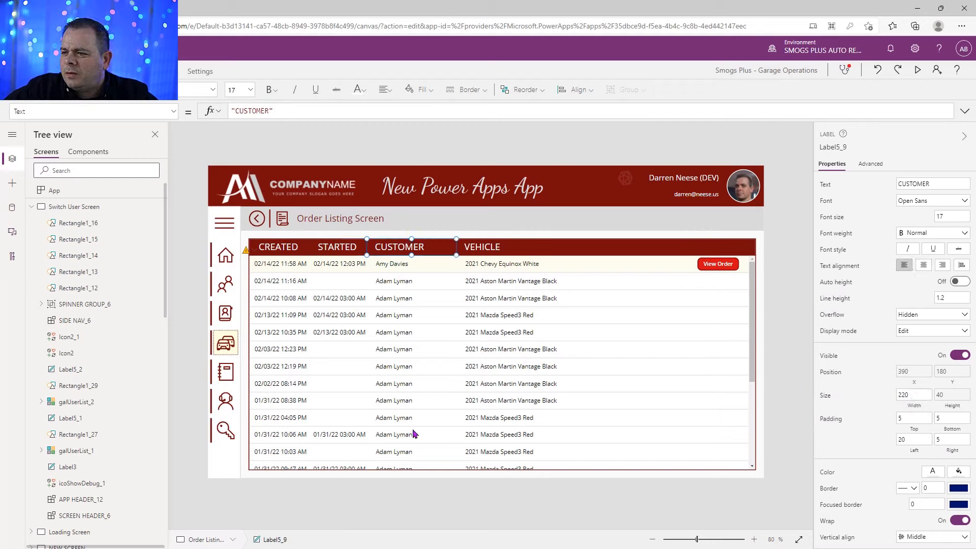
click(494, 248)
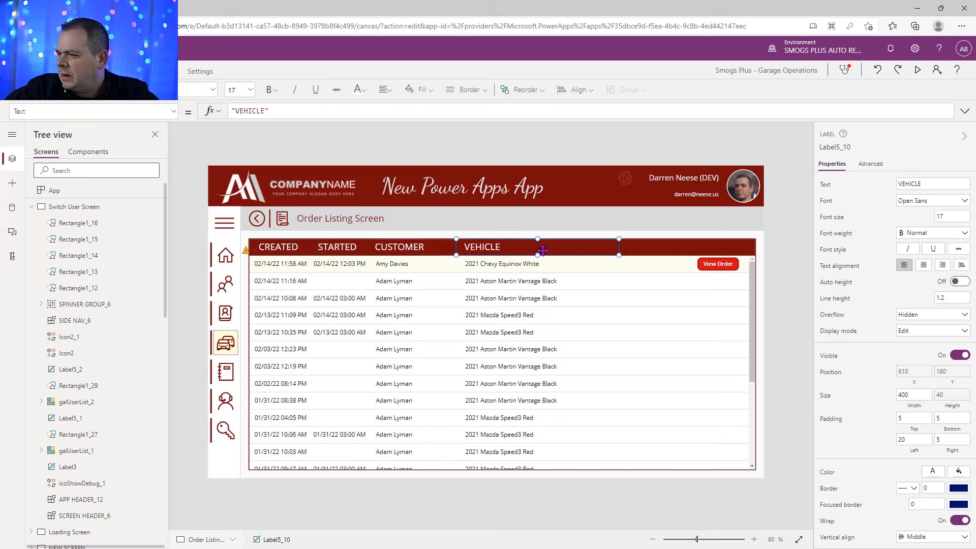
double_click(910, 394)
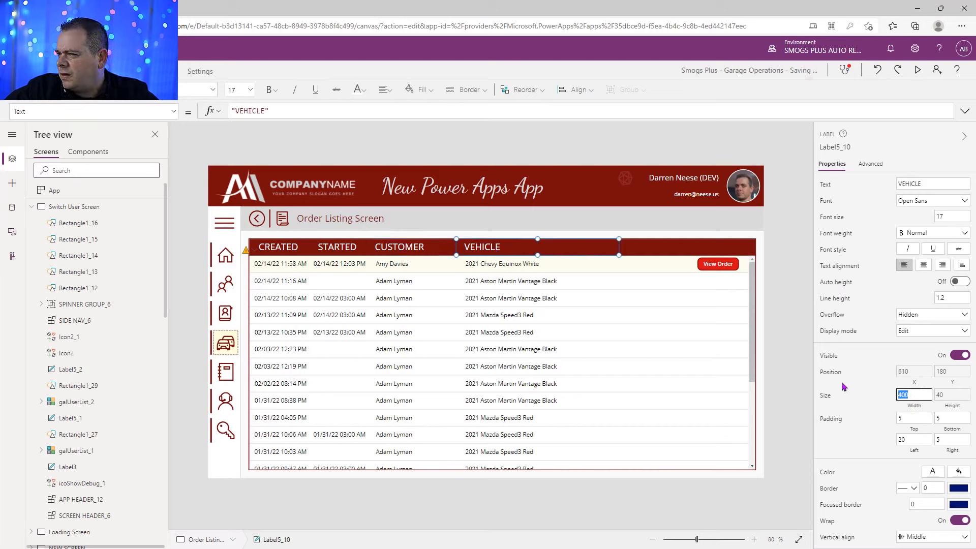
text(350)
click(395, 310)
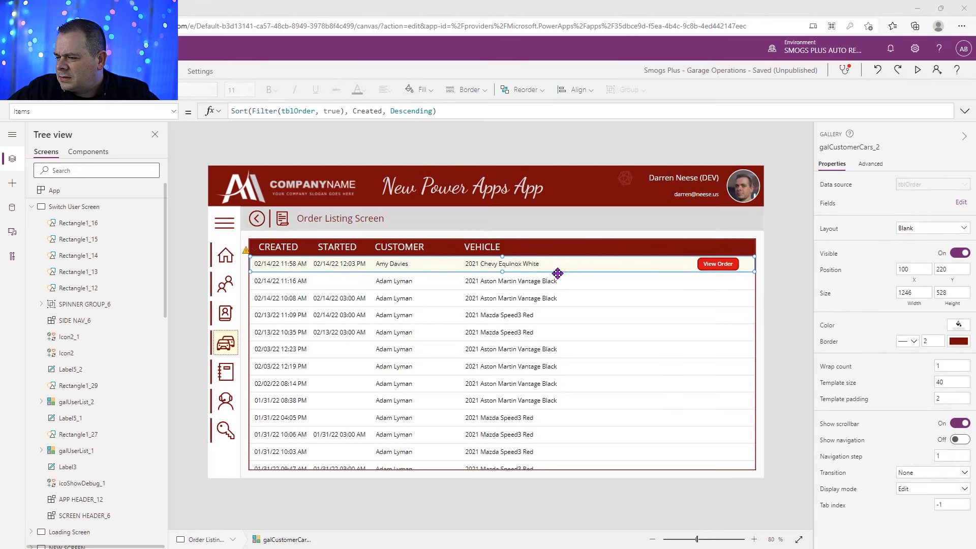
Insert a text label in the gallery showing ThisItem.ID, height Parent.TemplateHeight - 8.
click(514, 266)
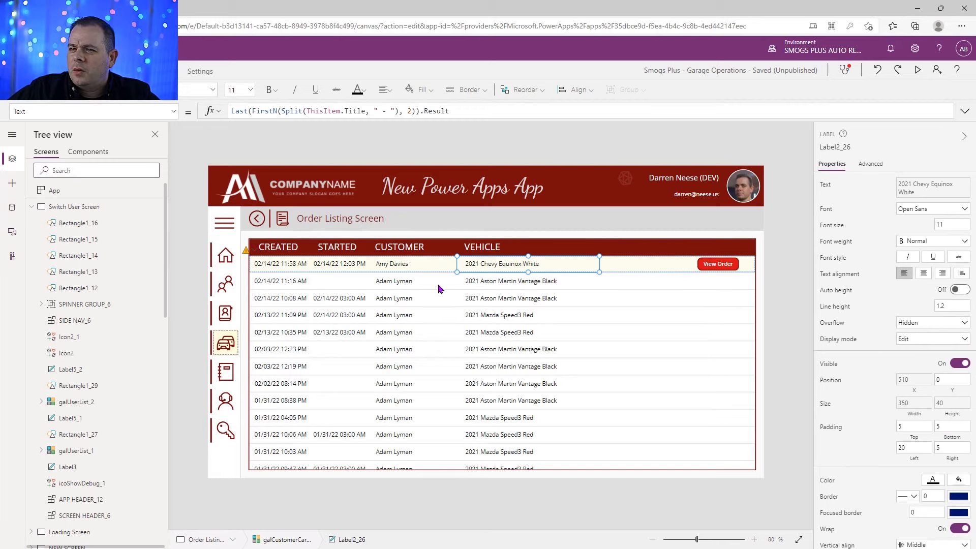
click(94, 71)
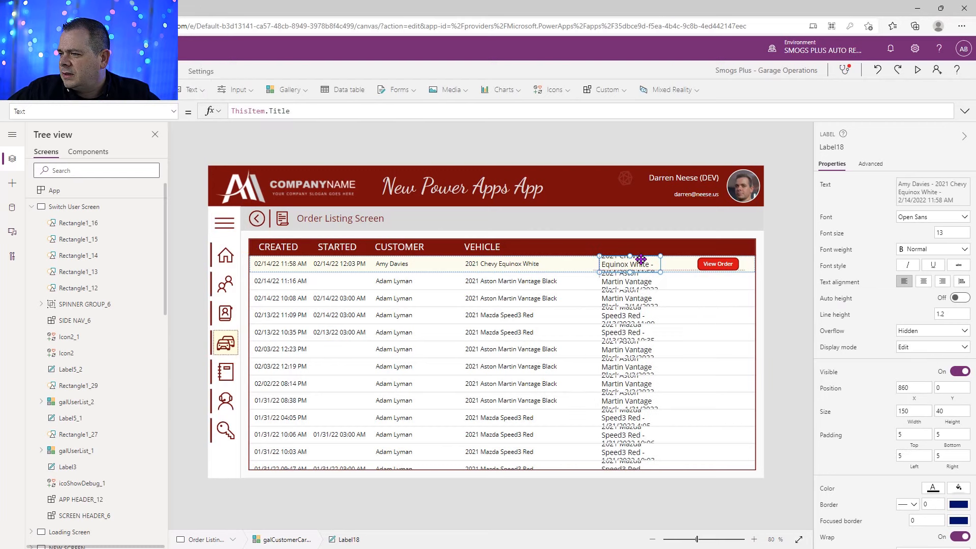
double_click(281, 111)
text(ID)
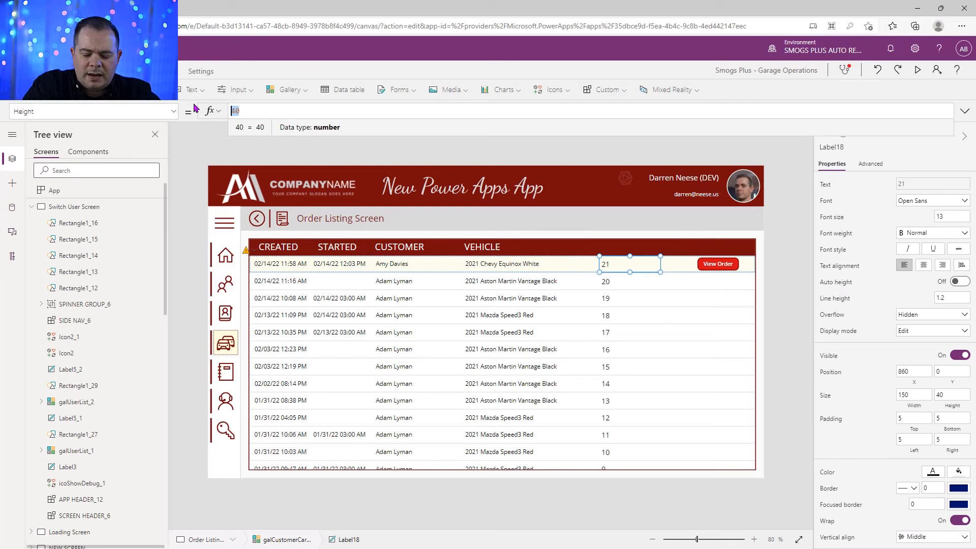
text(Pa)
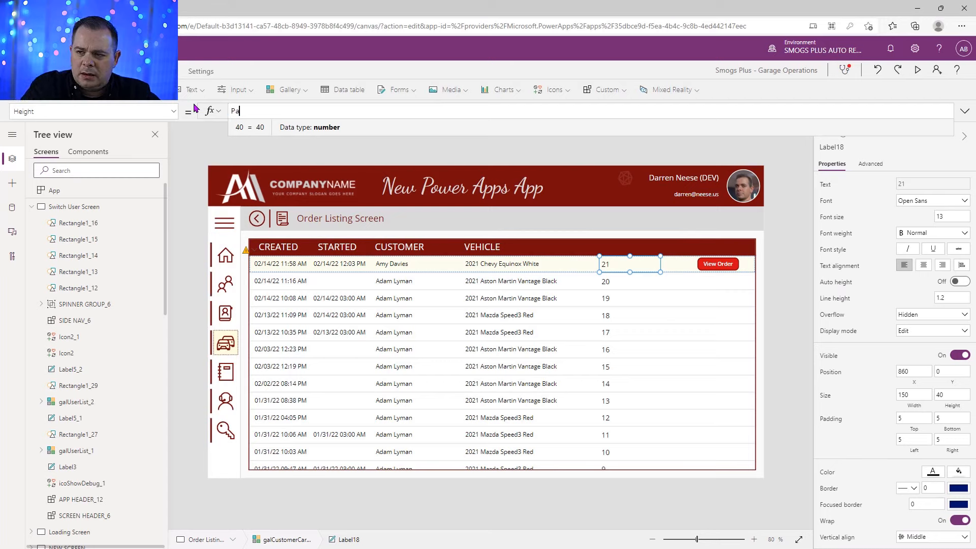
text(rent.Template)
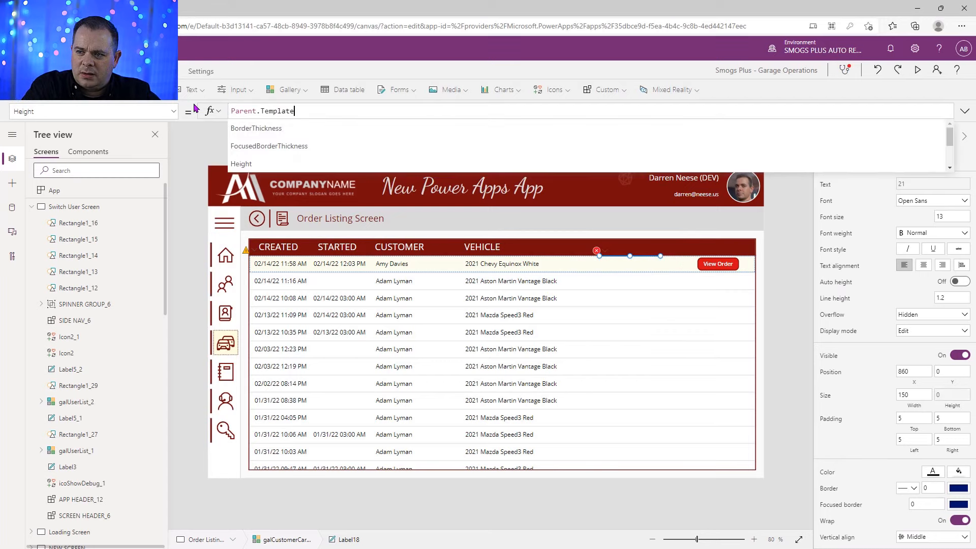
text(Height)
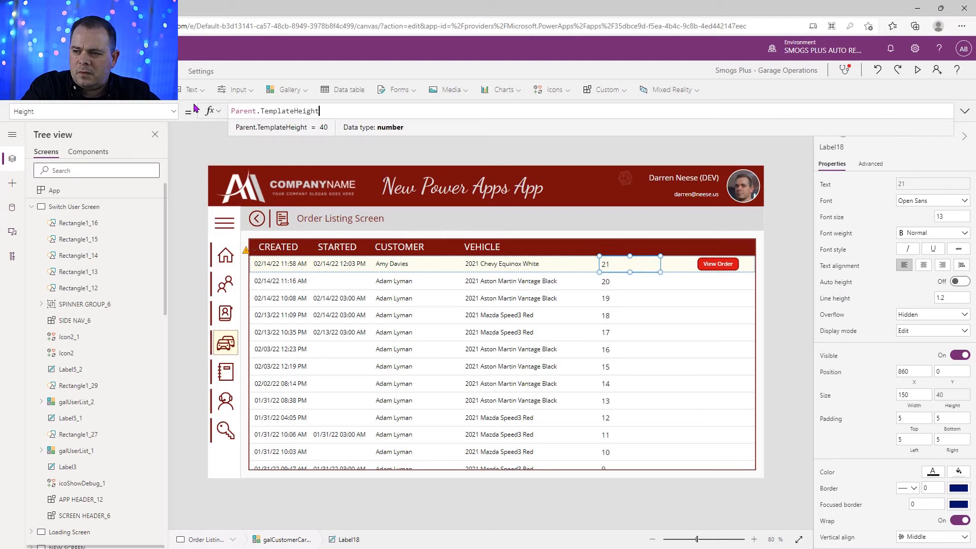
text( - 8)
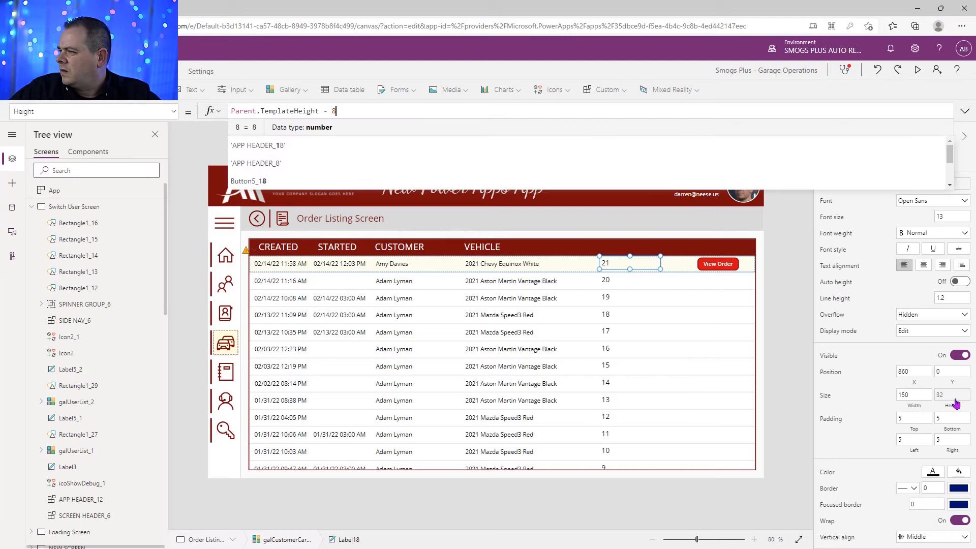
Set the label's Y to Parent.TemplateHeight / 2 - Self.Height / 2 and start rewriting its Text formula.
click(954, 374)
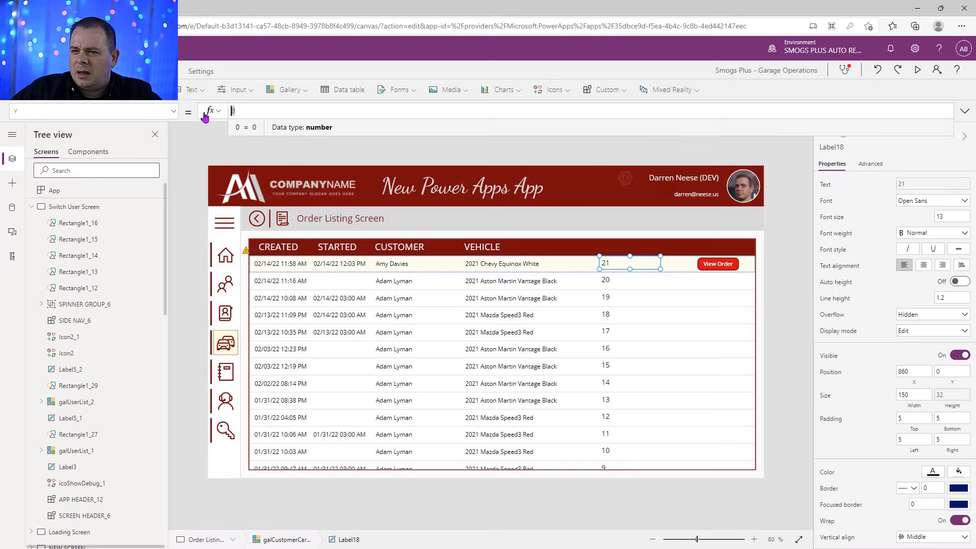
text(Par)
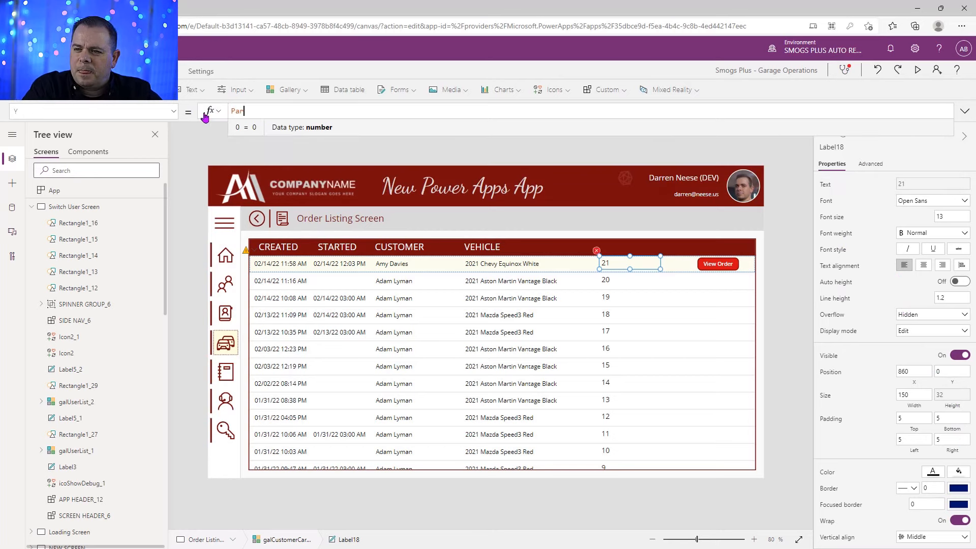
text(ent.Templa)
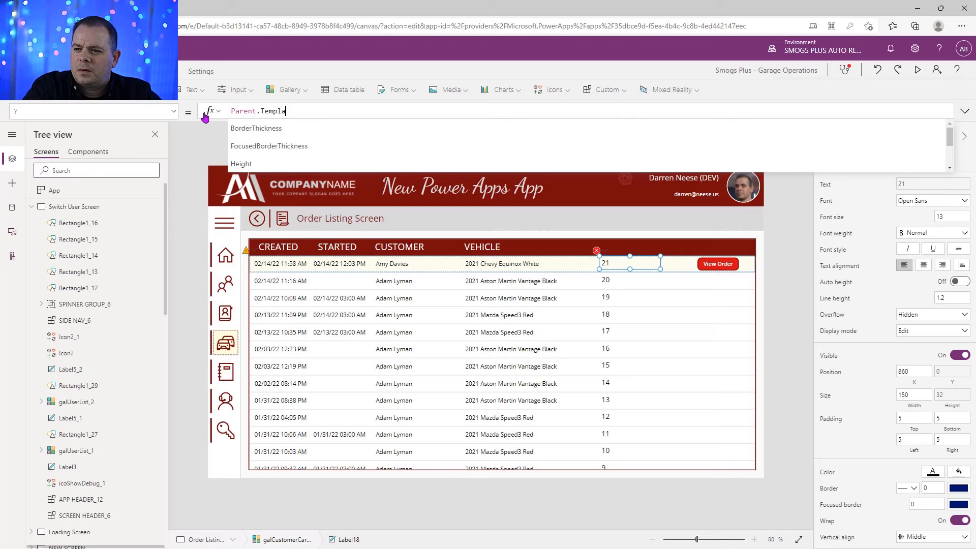
text(teHeight / 2)
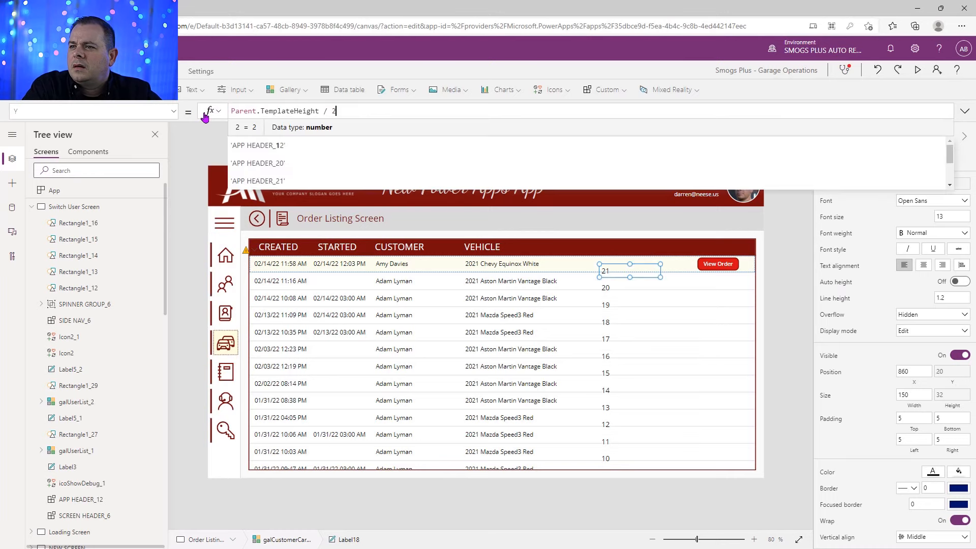
text( - Self)
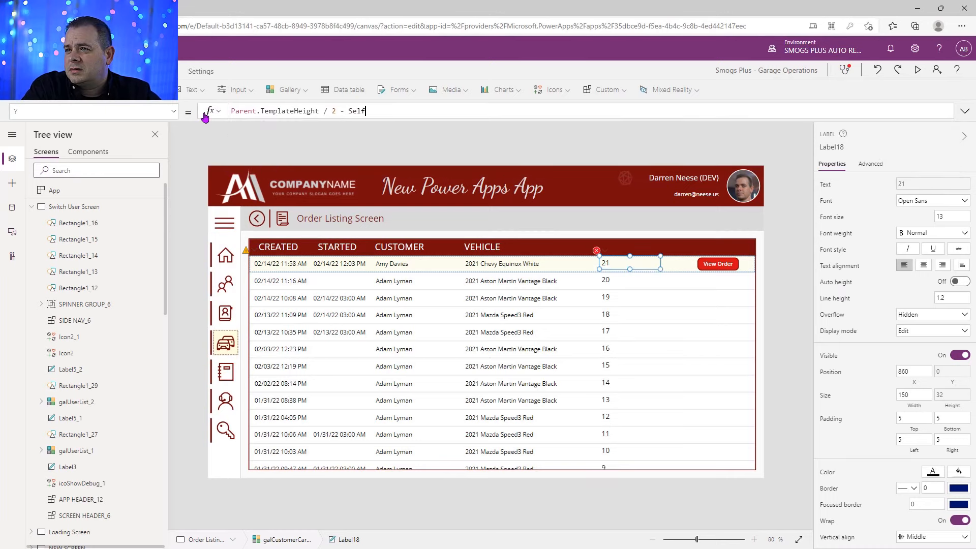
text(.Height /)
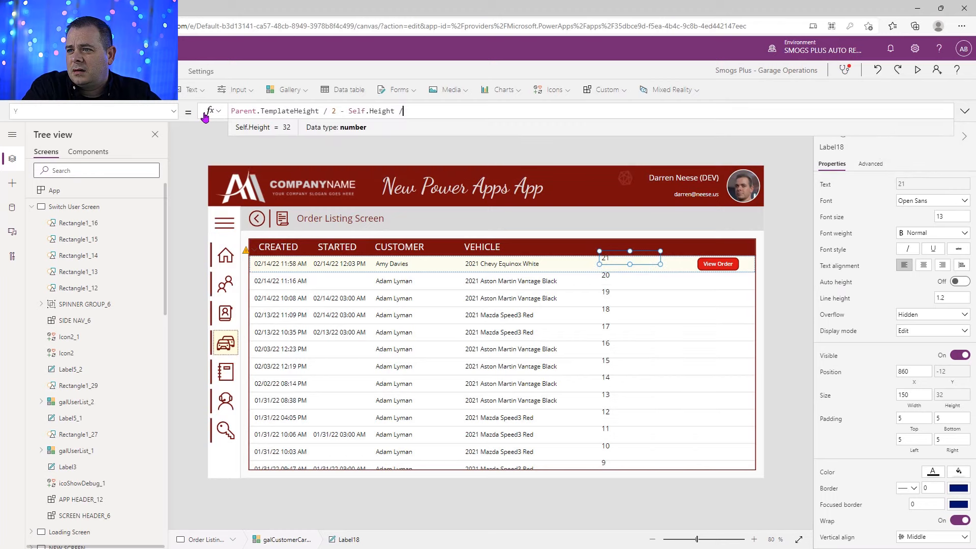
text( 2)
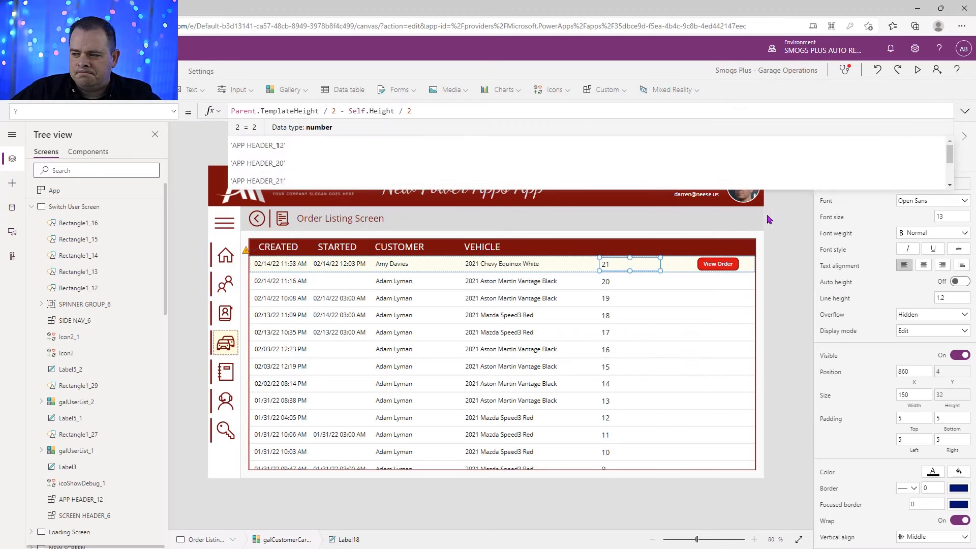
click(824, 187)
click(276, 107)
key(Home)
key(shift+Return)
key(shift+Return)
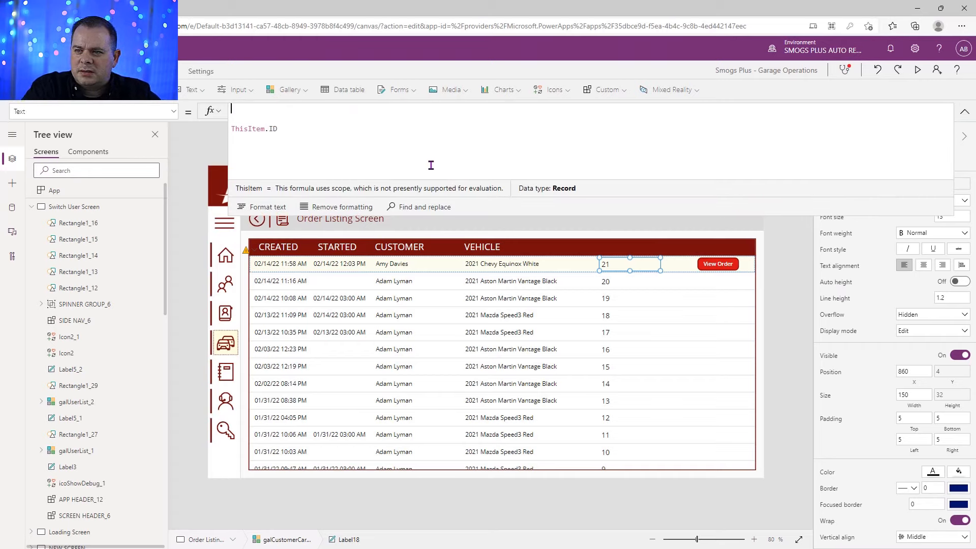
Set the label's Text to If(IsBlank(ThisItem.OrderCreated), "Started", "Order Placed").
text(If)
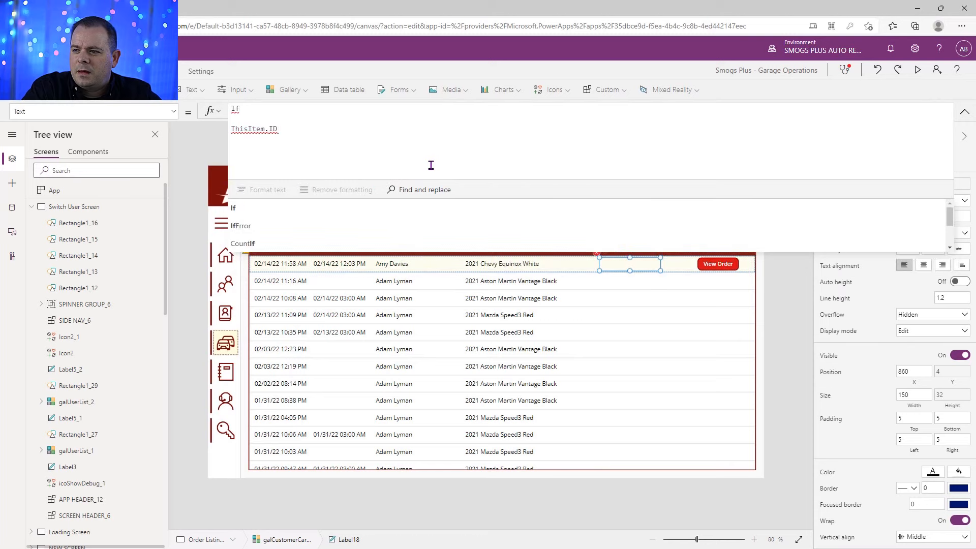
text((Order)
key(ctrl+shift+Left)
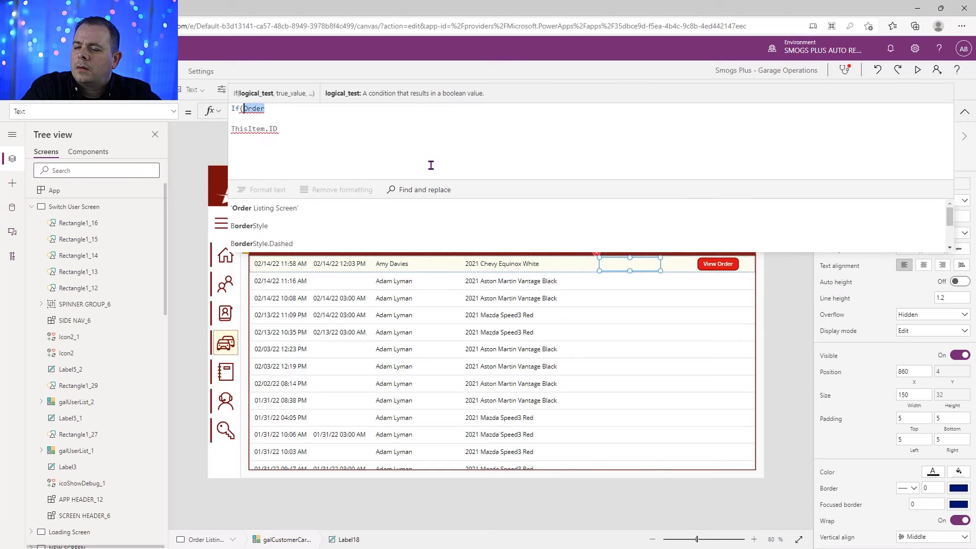
text(ThisItem.)
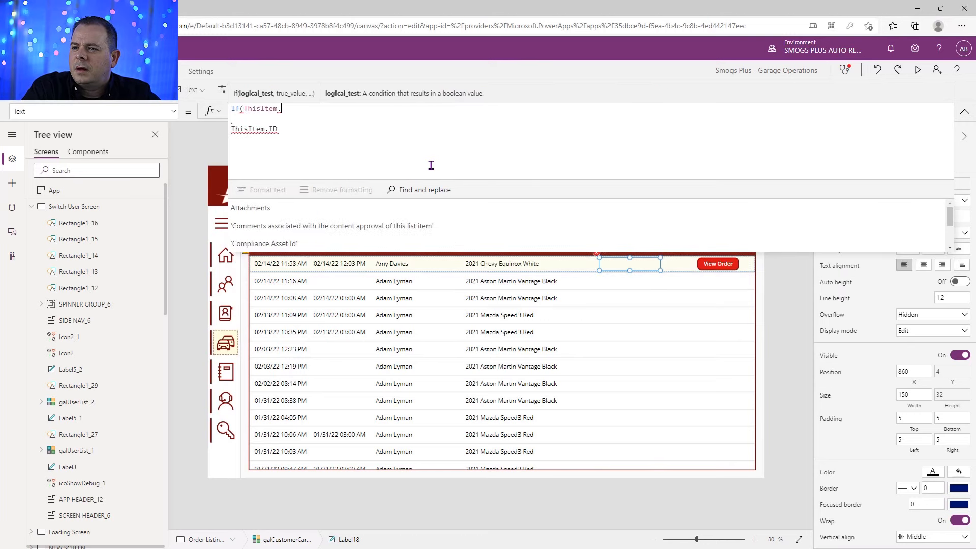
text(Order)
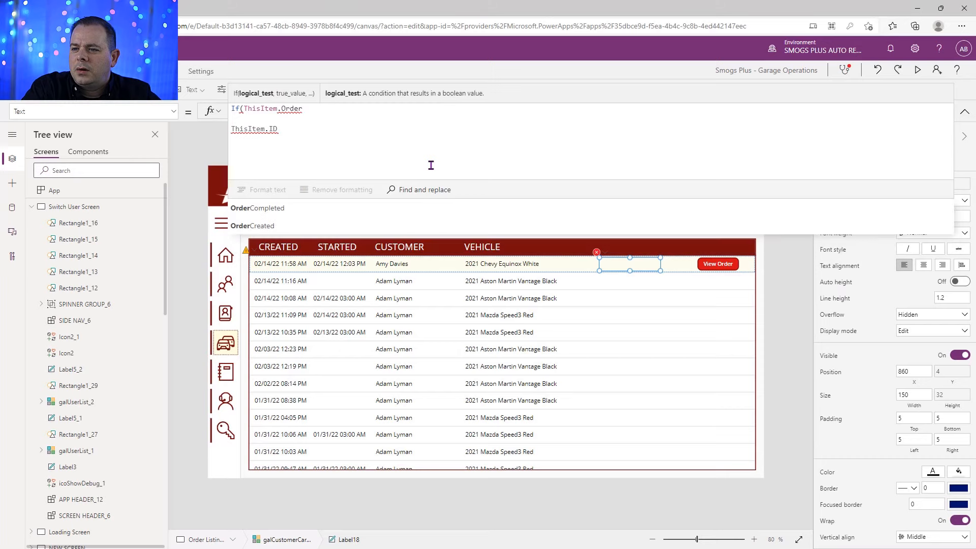
text(Blank()
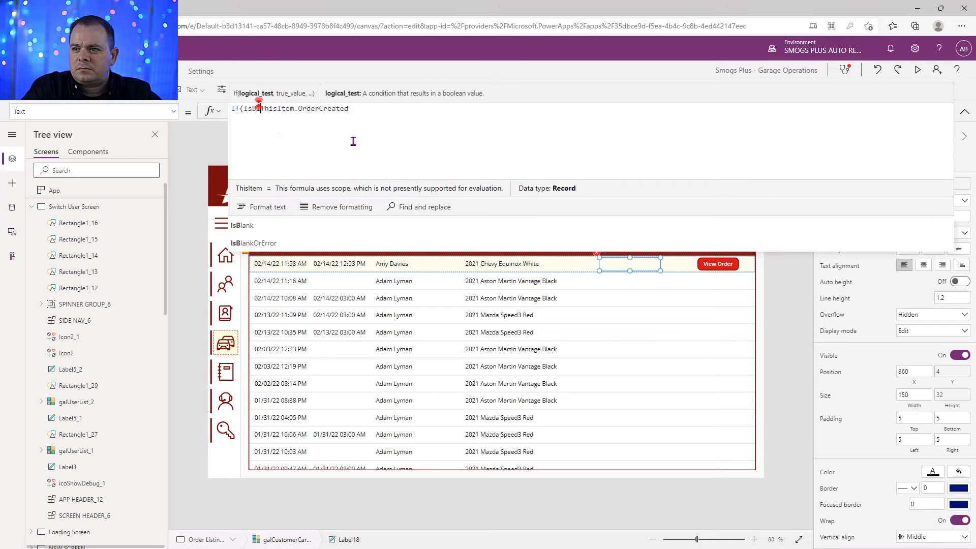
key(End)
text(), "")
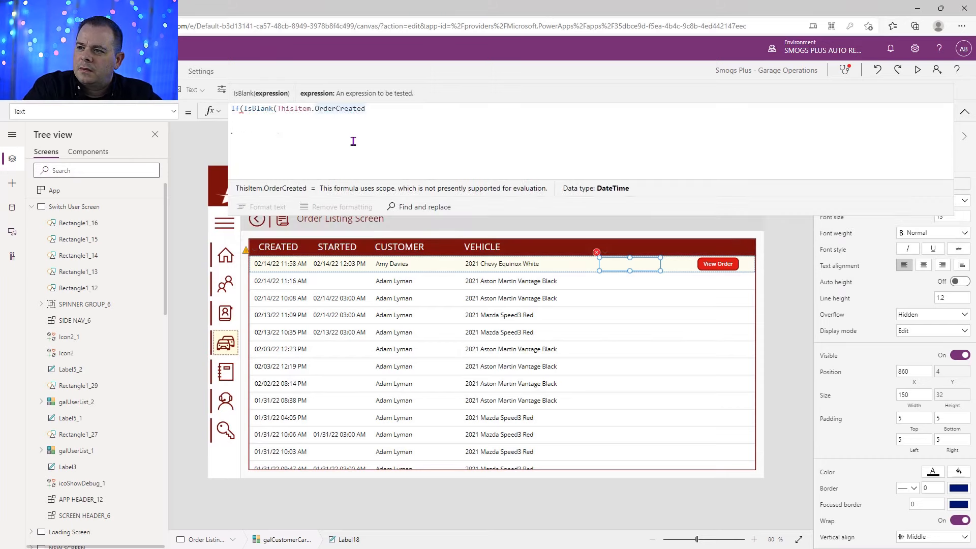
text(S)
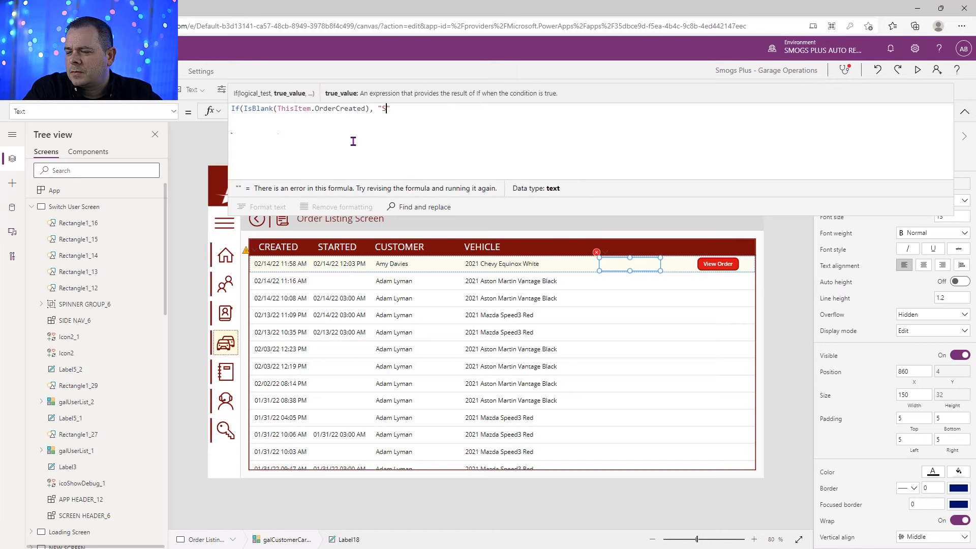
text(tarted)
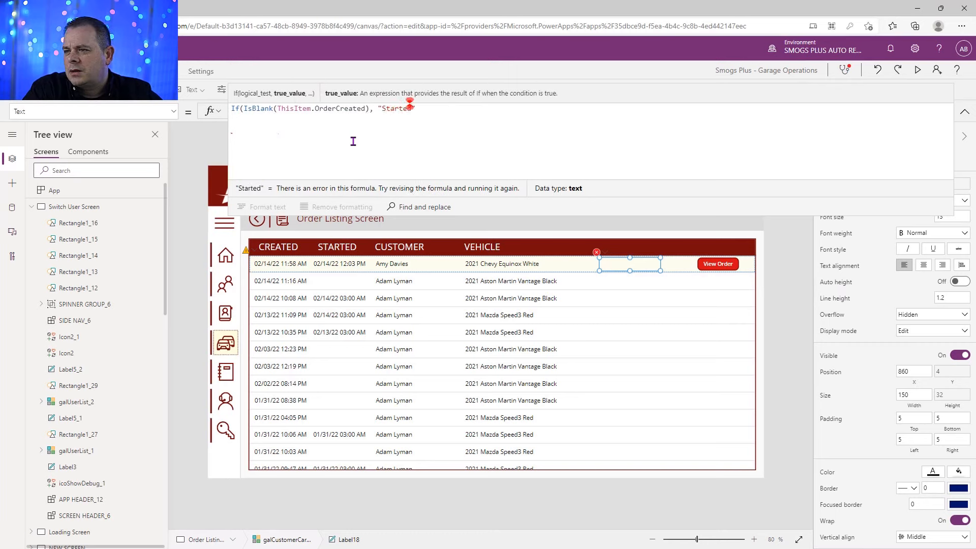
key(End)
text(, )
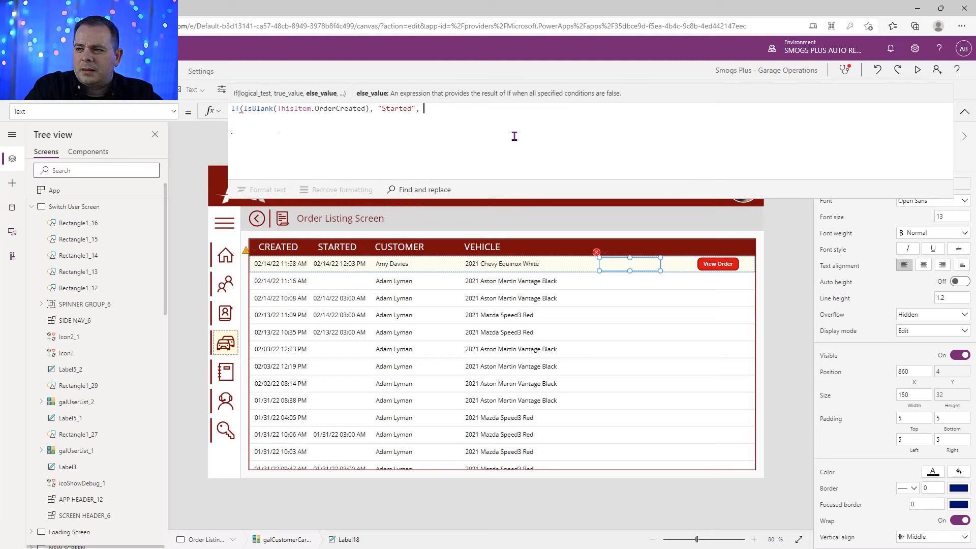
text("O)
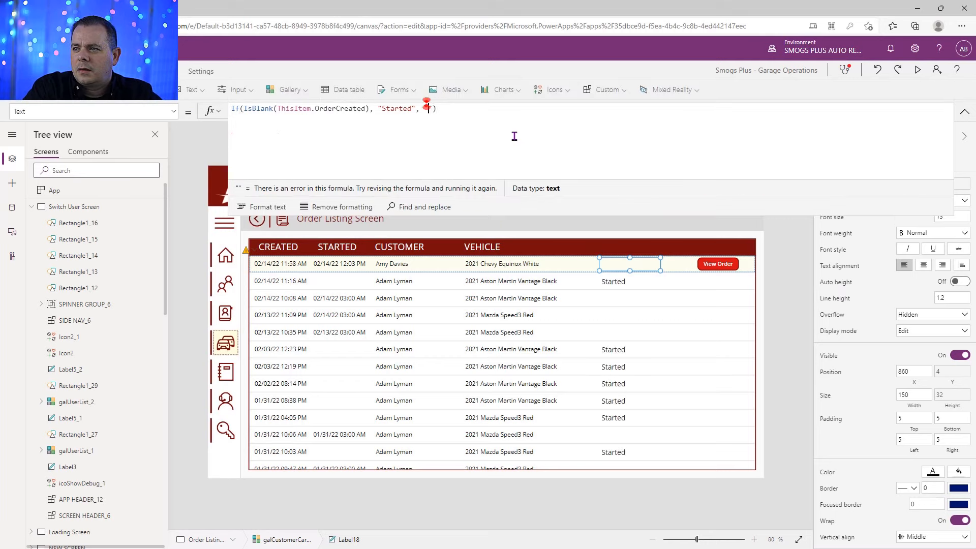
text(rder Place)
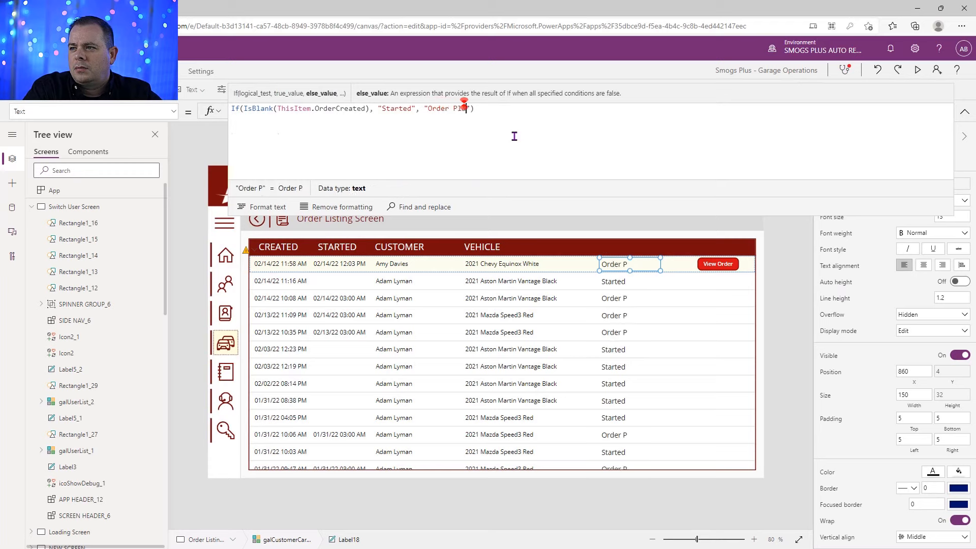
text(d)
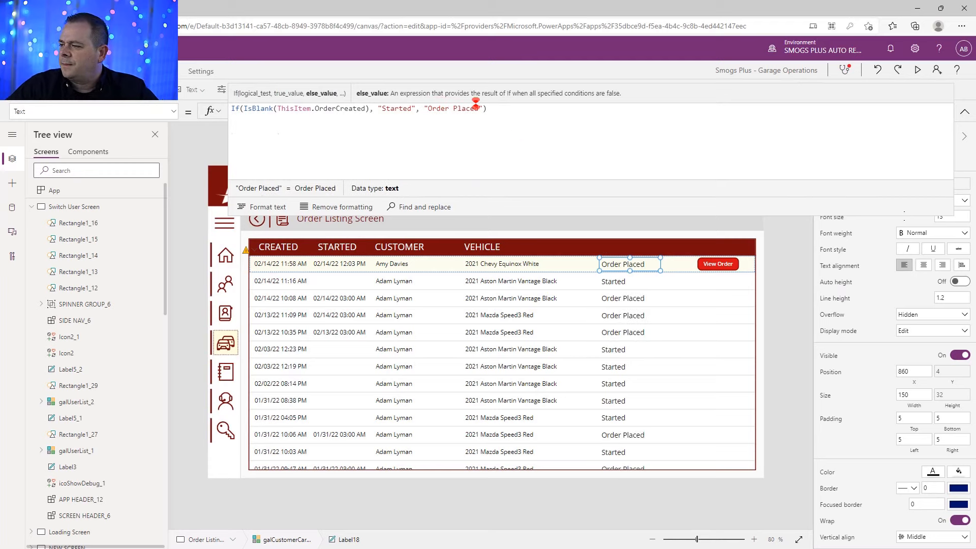
Centre-align the status text and copy its formula for reuse.
click(923, 265)
click(725, 138)
key(ctrl+c)
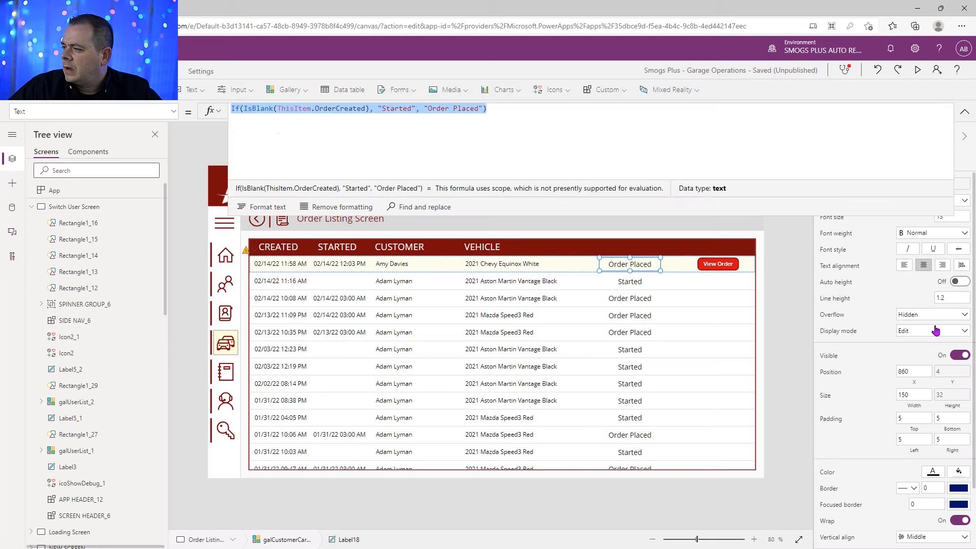
click(958, 473)
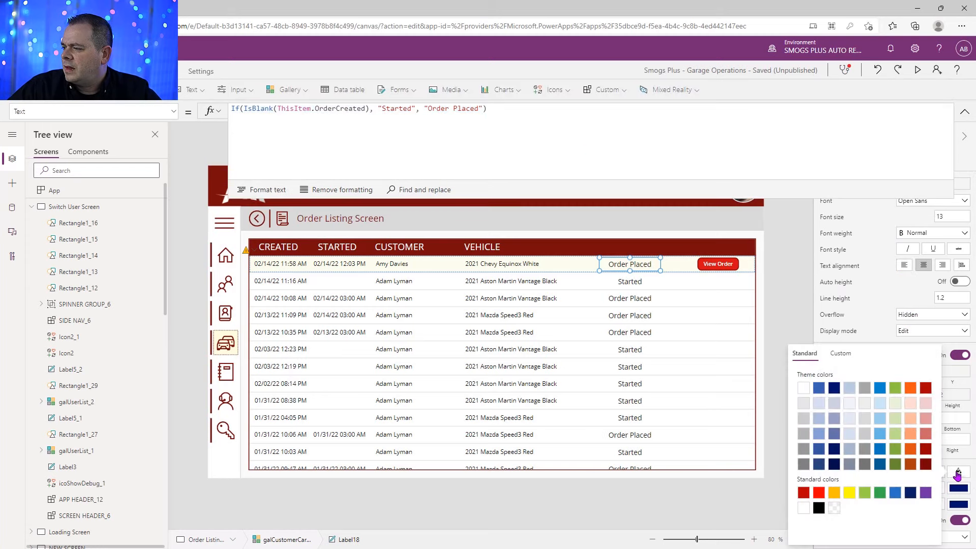
click(959, 473)
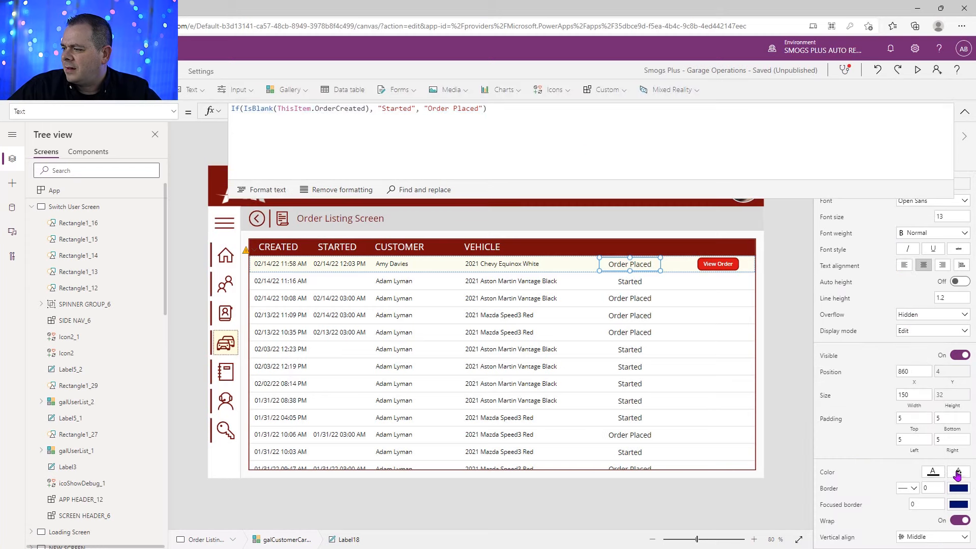
click(130, 112)
scroll(69, 187, down, 3)
Set the label's Fill to If(IsBlank(ThisItem.OrderCreated), DarkGray, Green).
click(67, 185)
drag(315, 113, 211, 116)
key(ctrl+v)
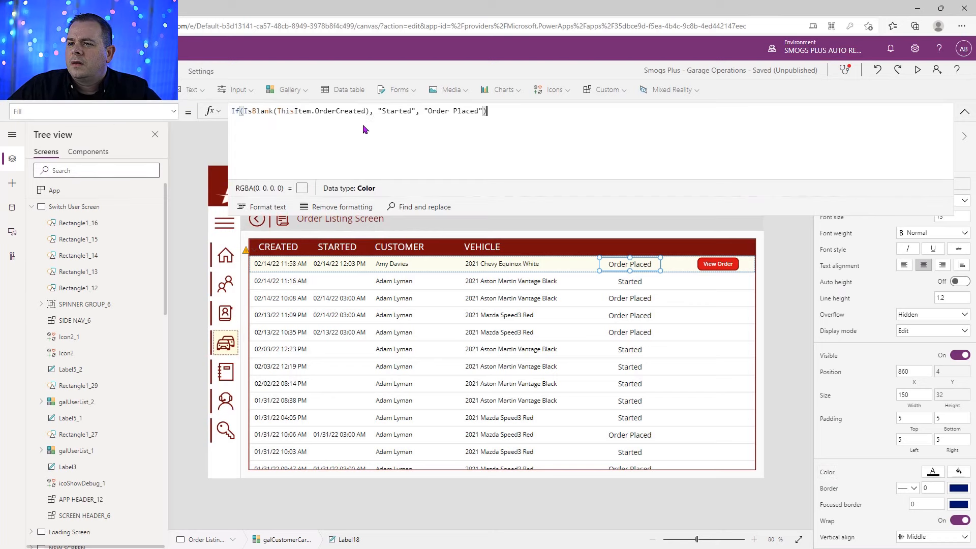
click(380, 111)
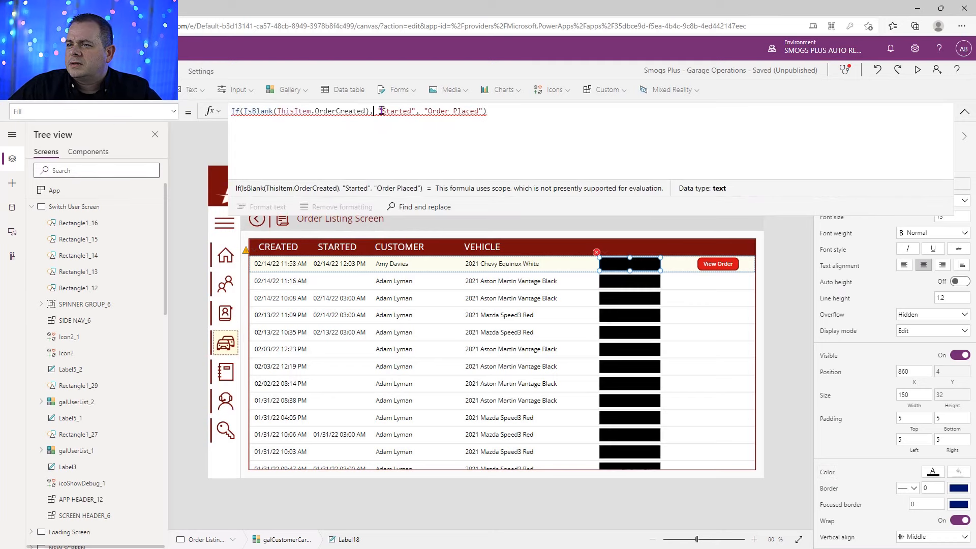
key(shift+Right)
key(shift+Right)
key(shift+Right)
key(shift+Right)
key(shift+Right)
key(shift+Right)
key(shift+Right)
key(shift+Right)
key(shift+Right)
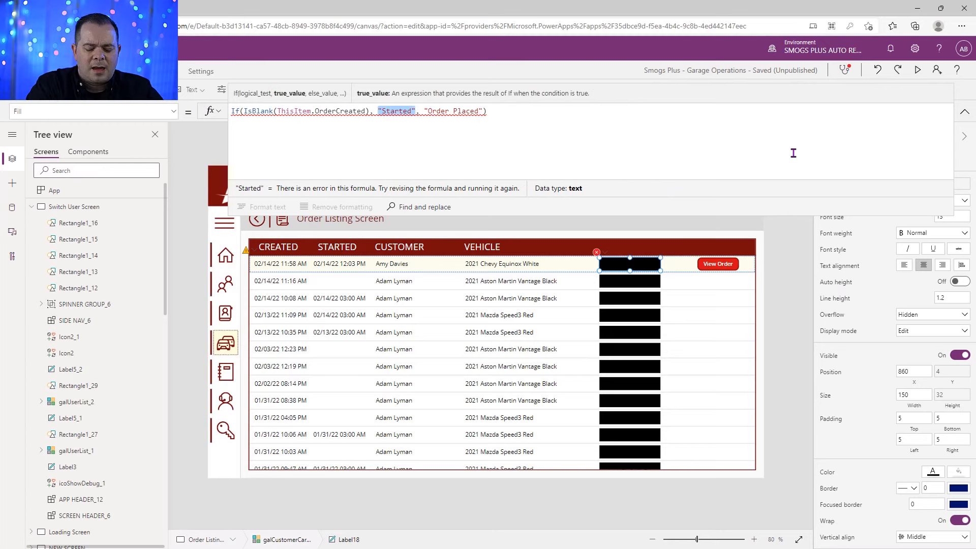
text(DarkGray)
key(Right)
key(Right)
key(shift+Right)
key(shift+Right)
key(shift+Right)
key(shift+Right)
key(shift+Right)
key(shift+Right)
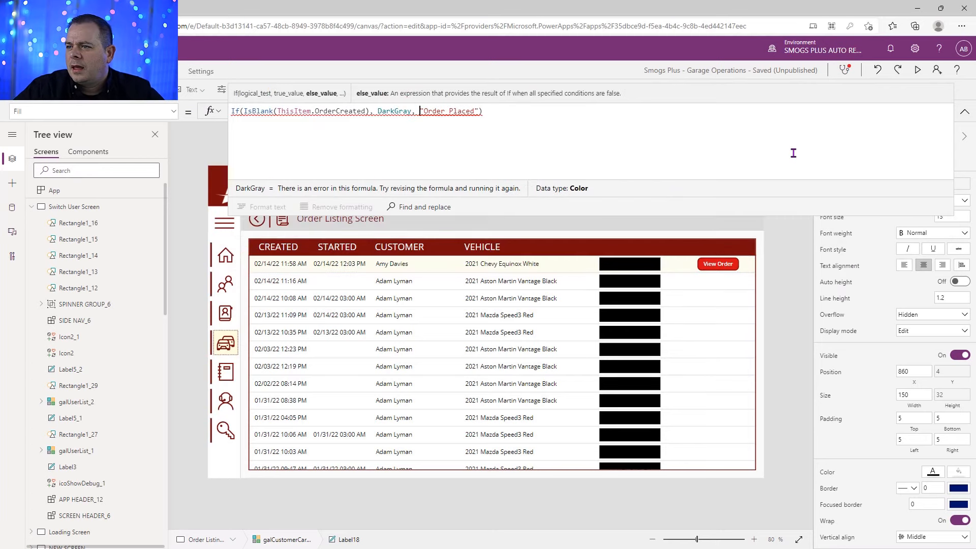
key(shift+Right)
key(shift+Right)
key(shift+Right)
key(shift+Right)
key(shift+Right)
key(shift+Right)
key(shift+Right)
key(shift+Right)
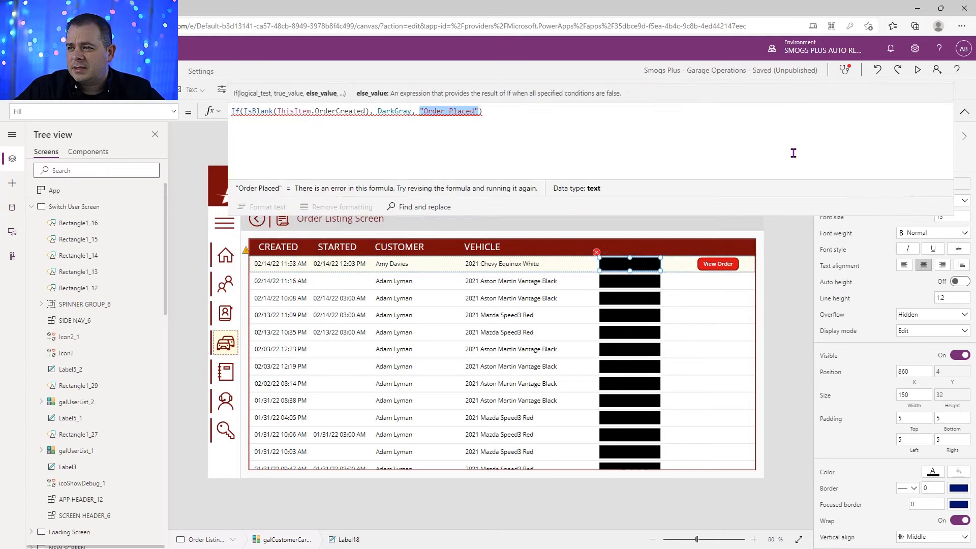
text(Green)
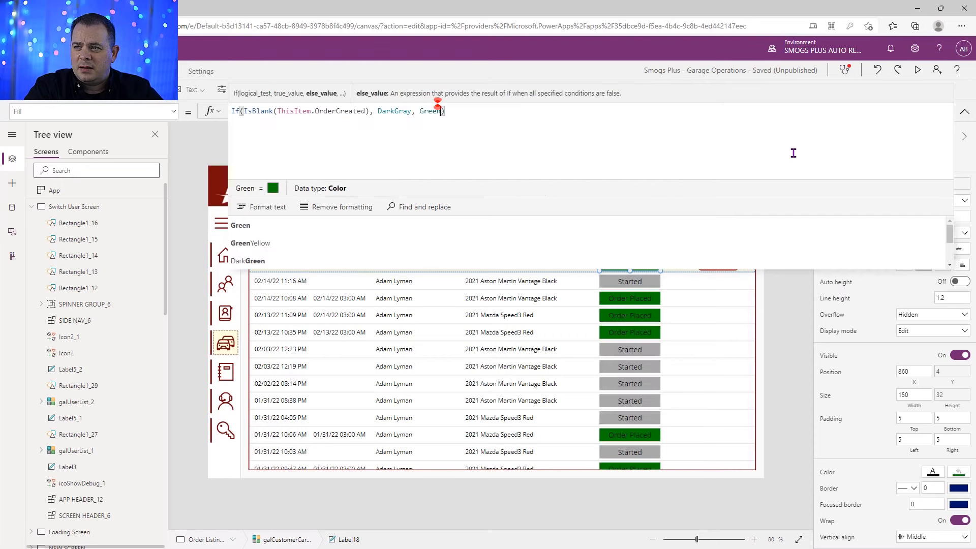
Make the status text white with font size 11.
click(933, 471)
click(778, 507)
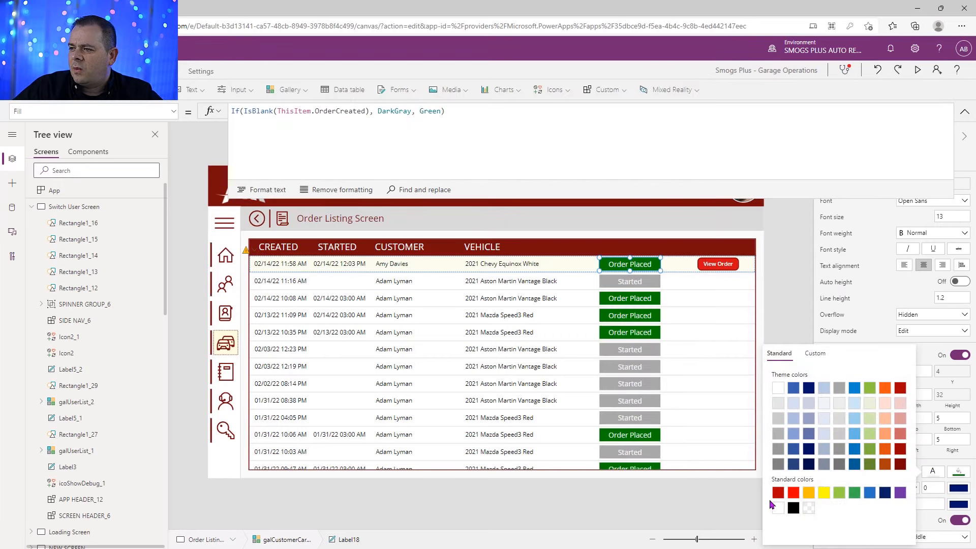
click(879, 214)
text(11)
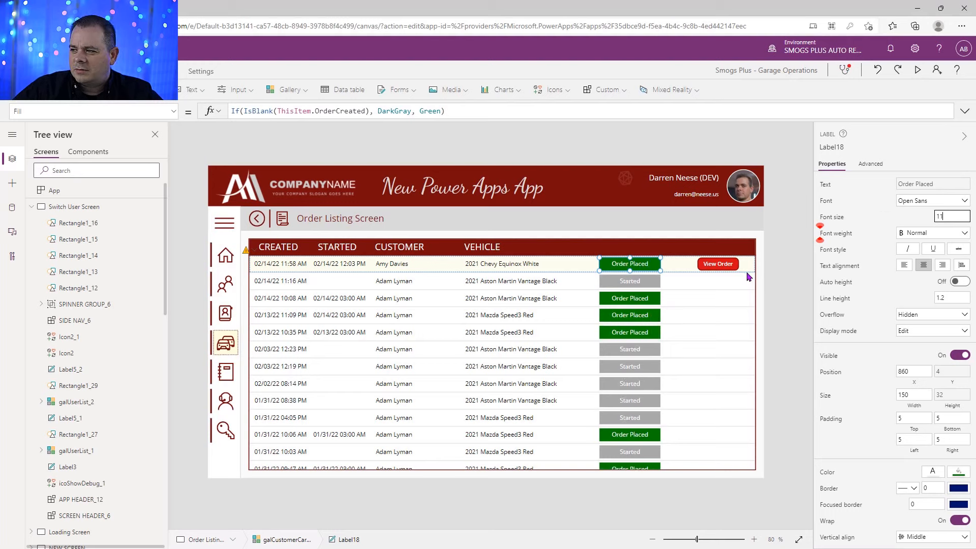
Change the status label's Height to Parent.TemplateHeight - 10.
click(952, 394)
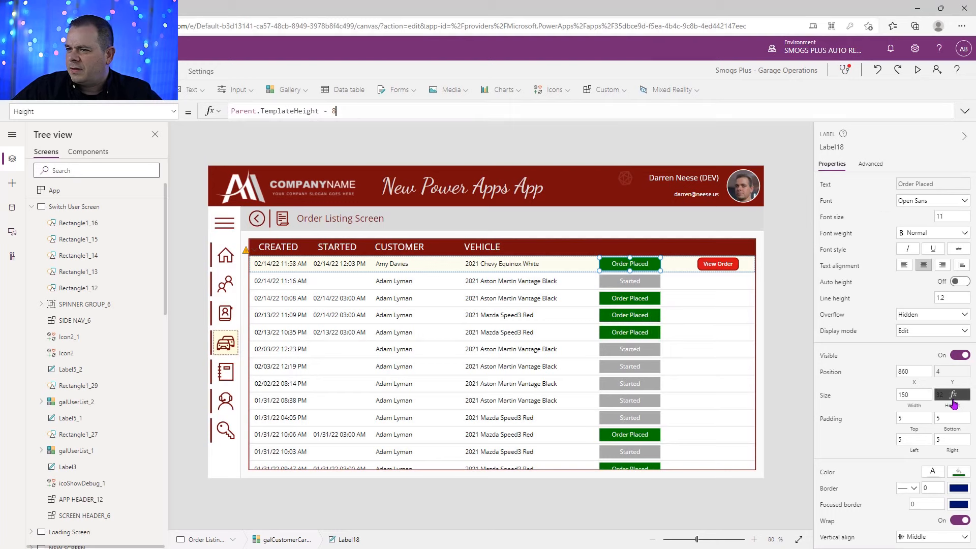
click(337, 112)
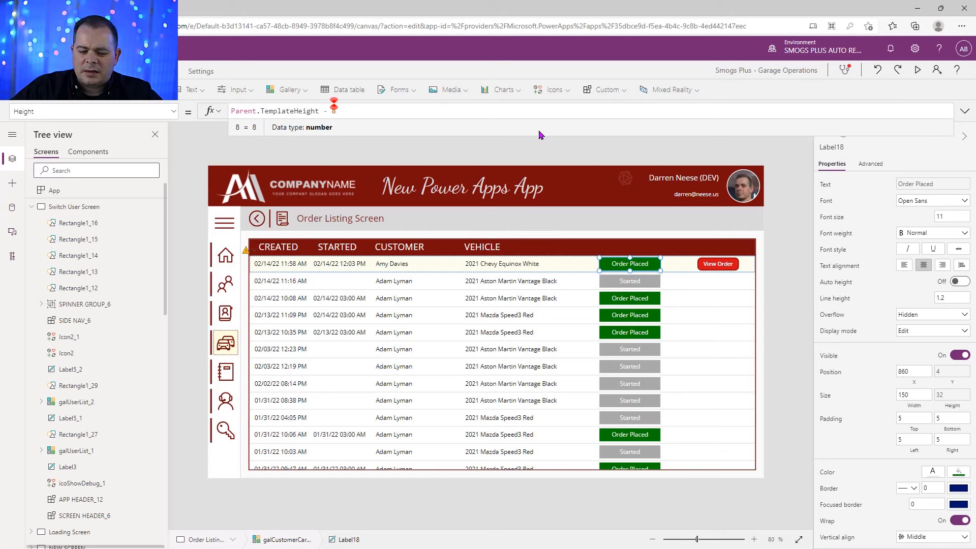
key(BackSpace)
text(10)
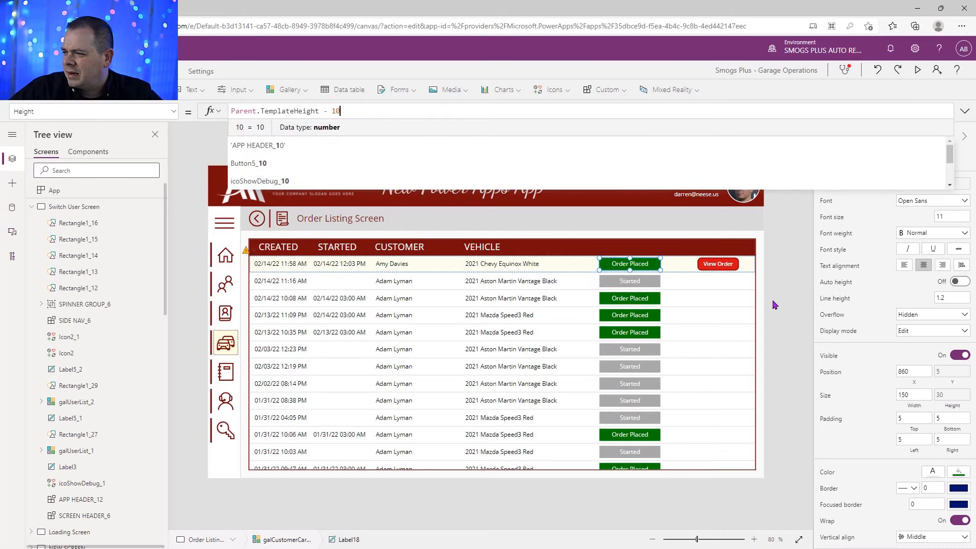
click(786, 284)
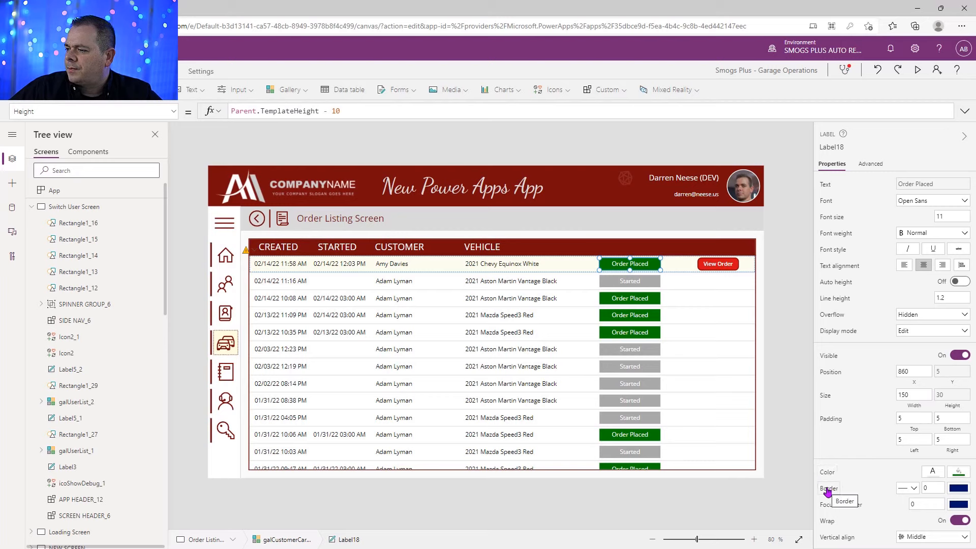
Give the badges a border of 1 coloured ColorFade(Self.Fill, -35%), then preview the app.
click(932, 488)
text(1)
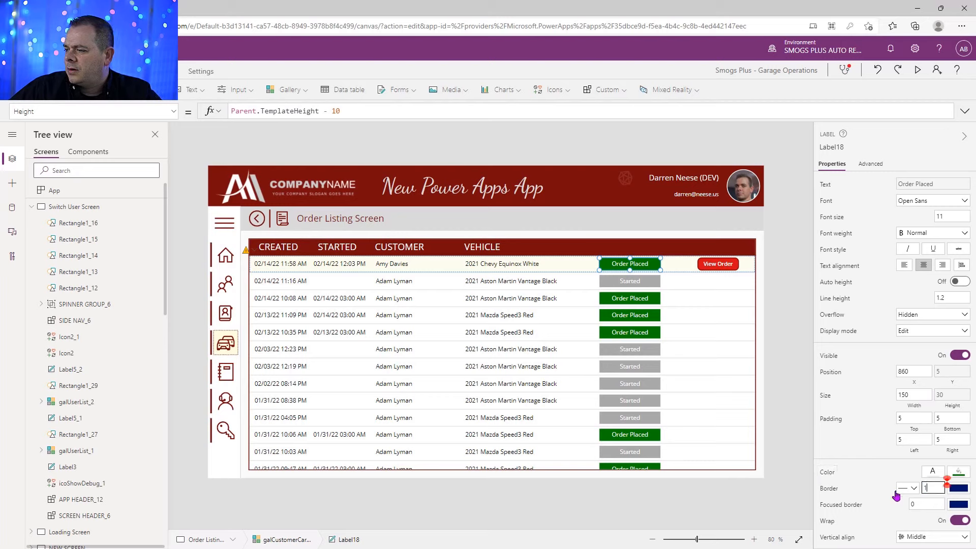
click(830, 491)
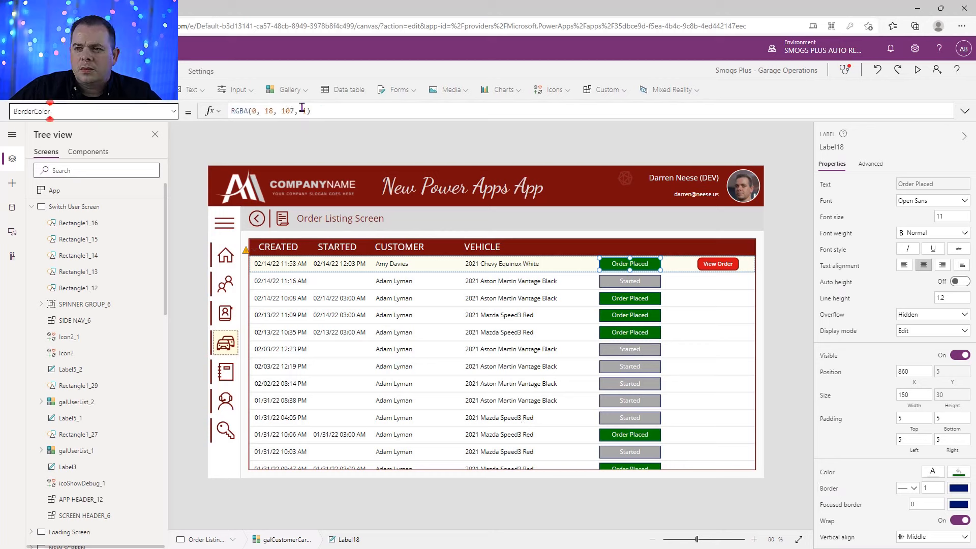
drag(304, 110, 168, 107)
text(S)
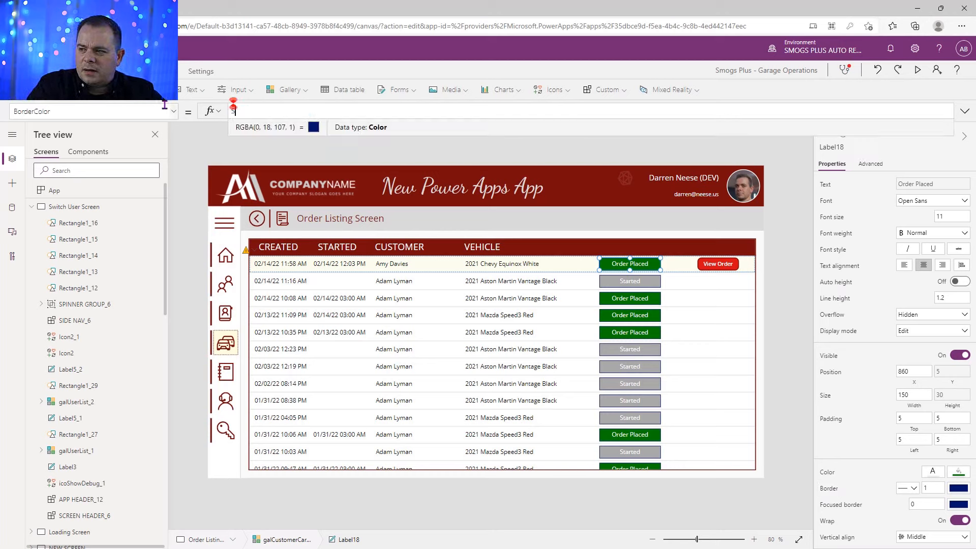
text(elf.Fill)
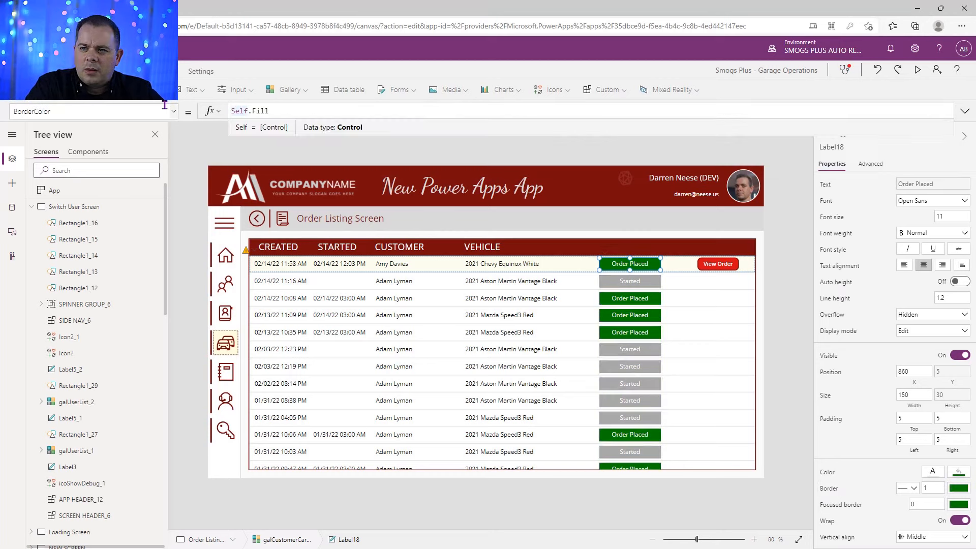
text(Col)
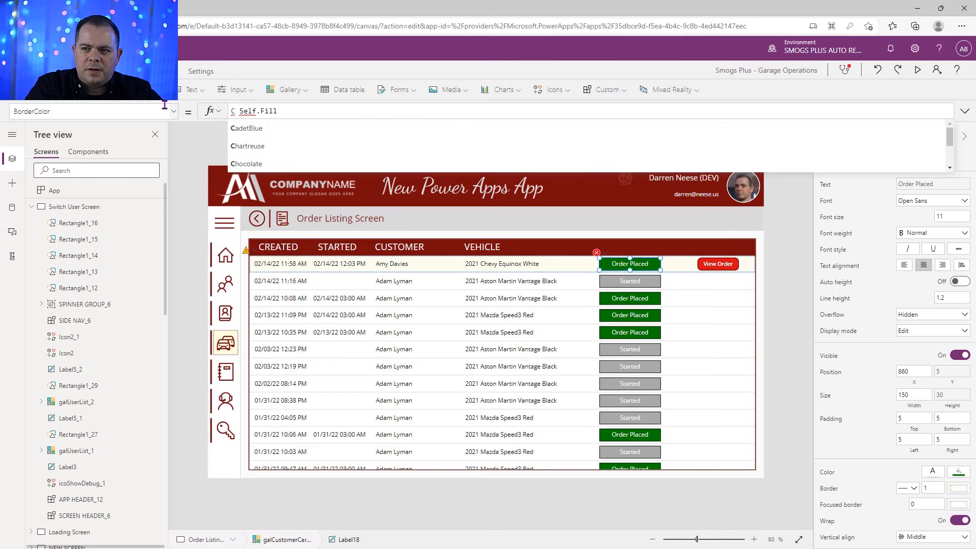
text(orFade()
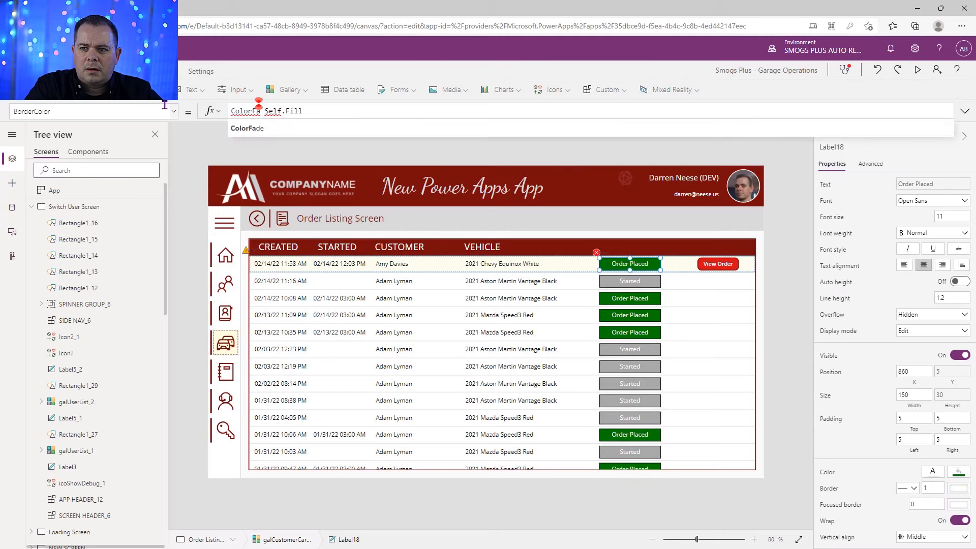
key(Delete)
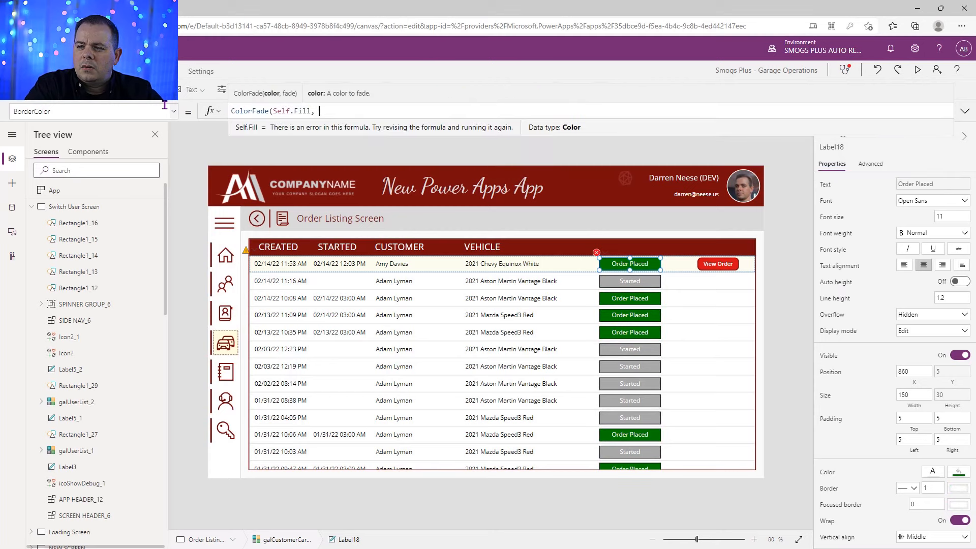
text(, -)
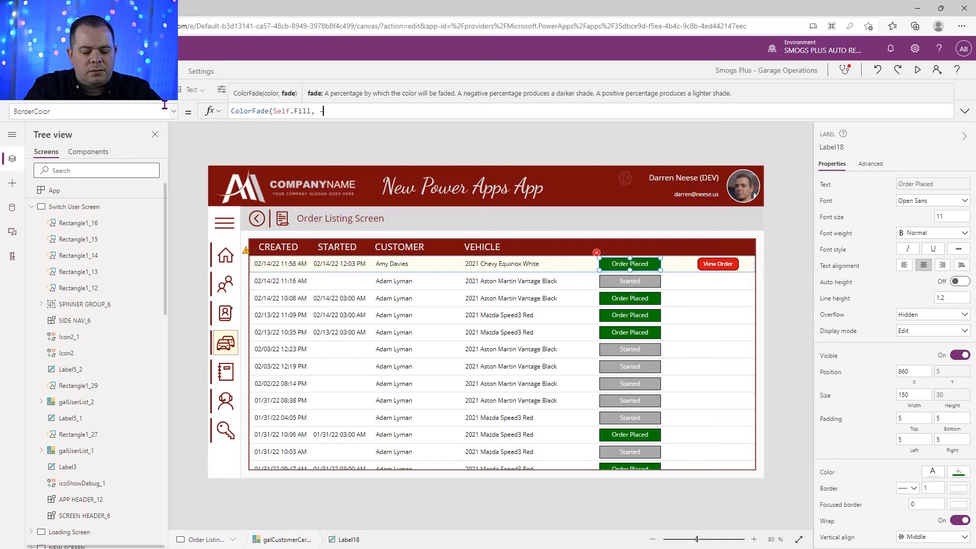
text(35%))
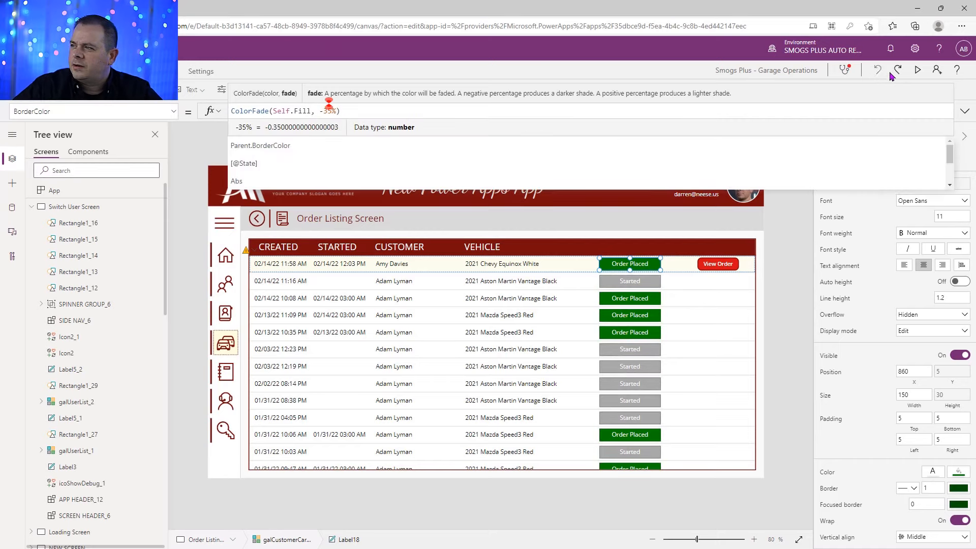
click(918, 70)
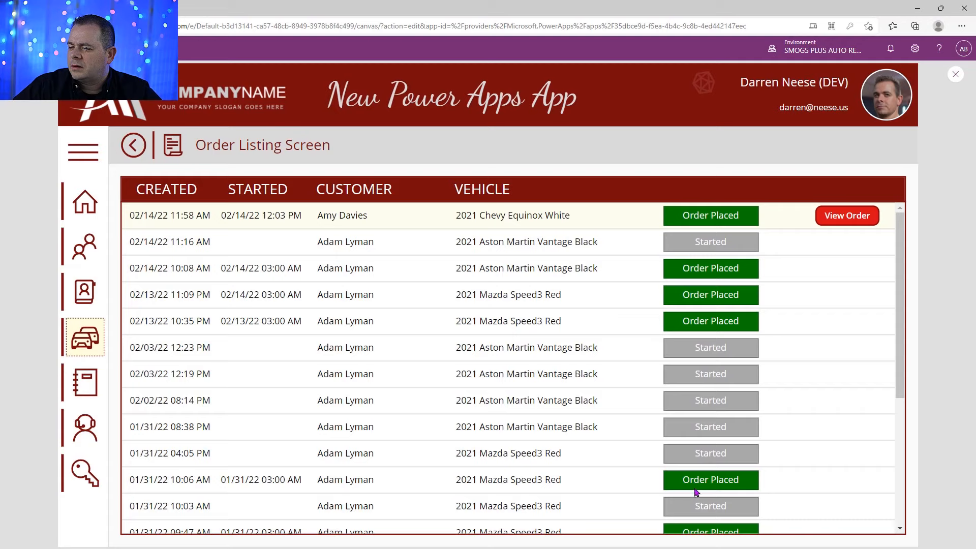
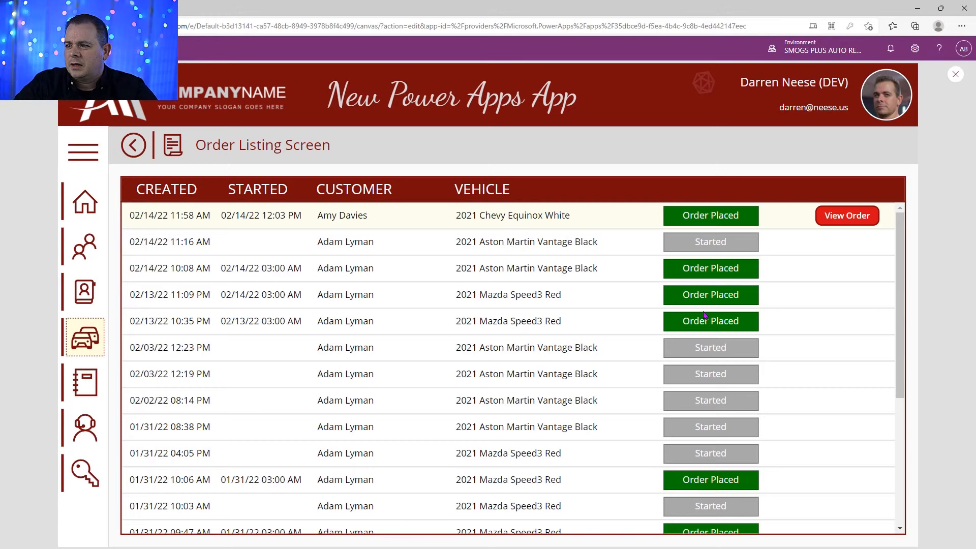
Close the app preview to return to editing the Order Listing Screen.
click(956, 74)
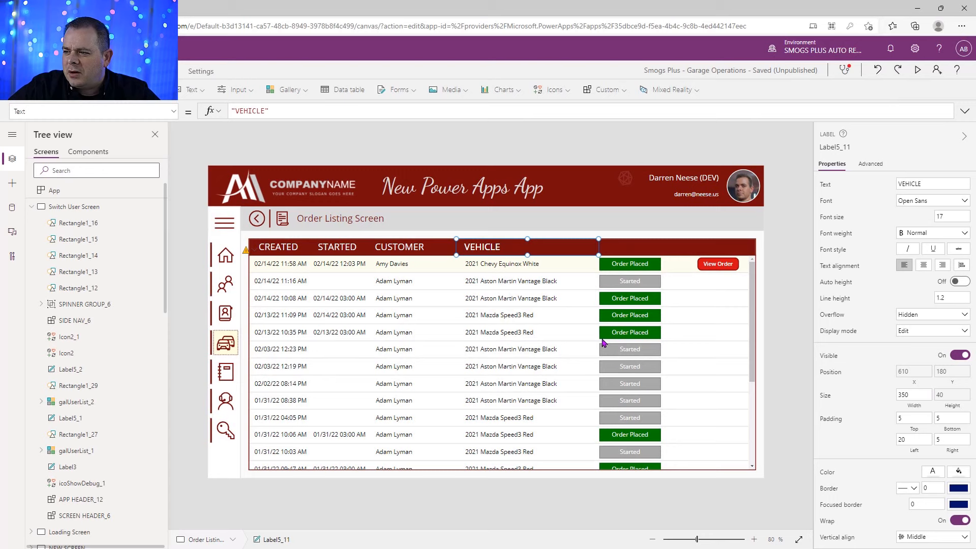
Find the VEHICLE header label Label5_10 in the tree view and grab its control name.
click(32, 207)
scroll(85, 458, down, 3)
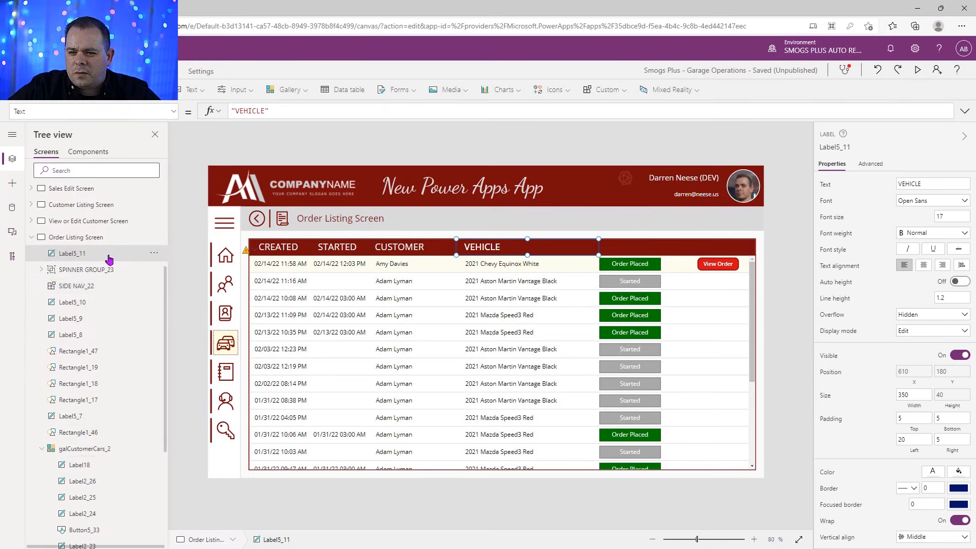
click(106, 308)
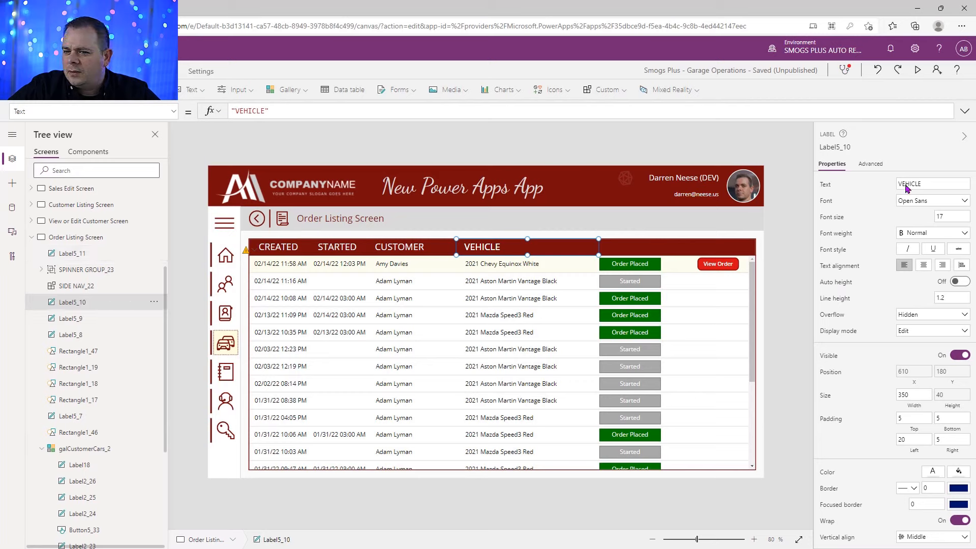
click(841, 147)
key(ctrl+c)
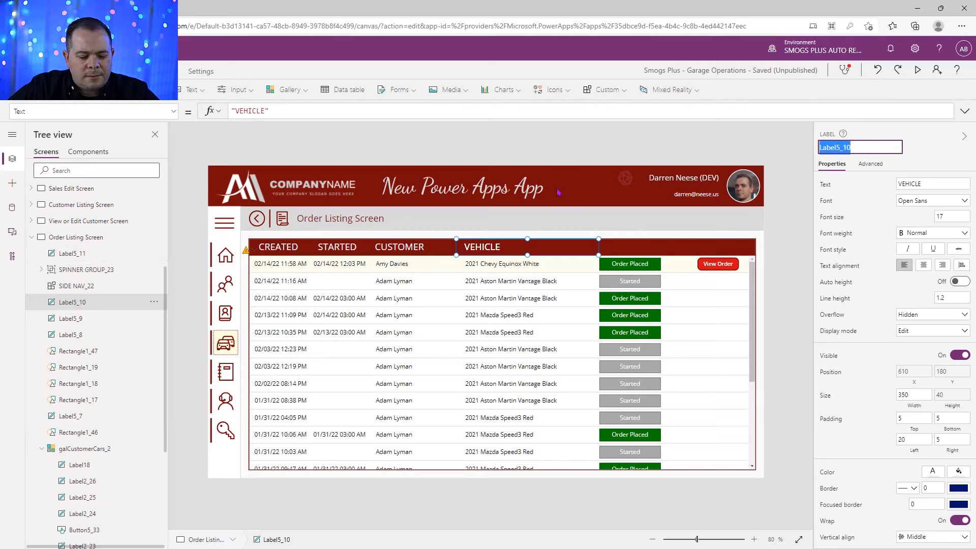
Set Label5_11's X to Label5_10.X + Label5_10.Width so it follows VEHICLE.
click(80, 254)
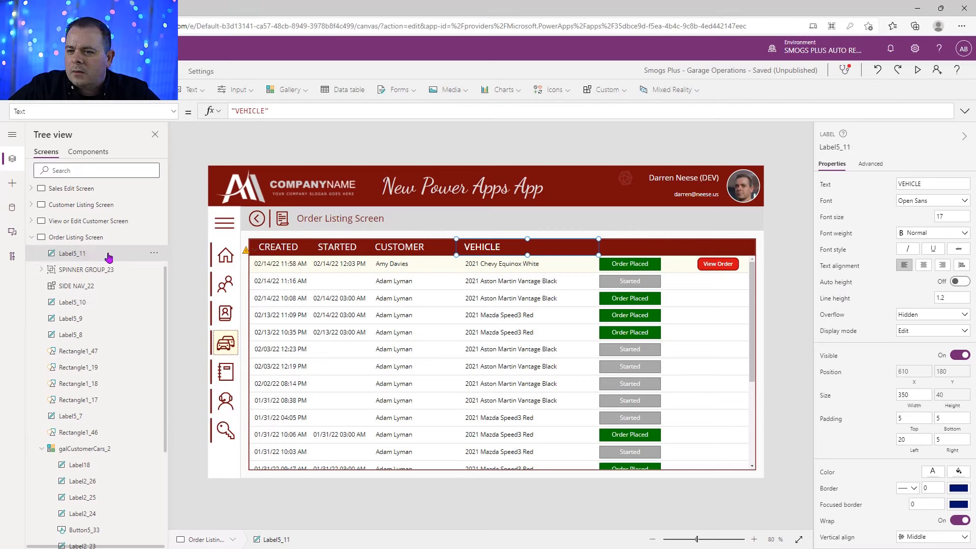
click(907, 375)
key(ctrl+shift+Left)
key(ctrl+v)
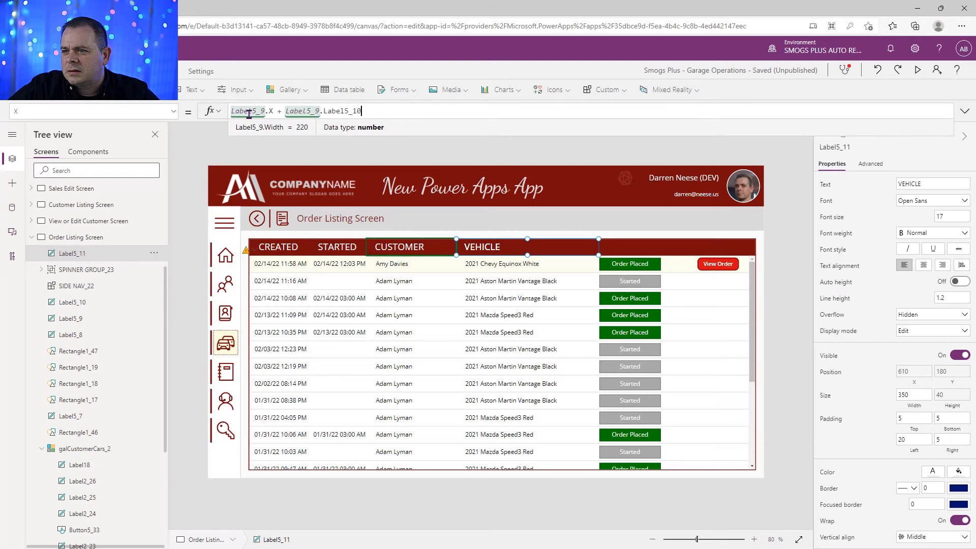
key(ctrl+z)
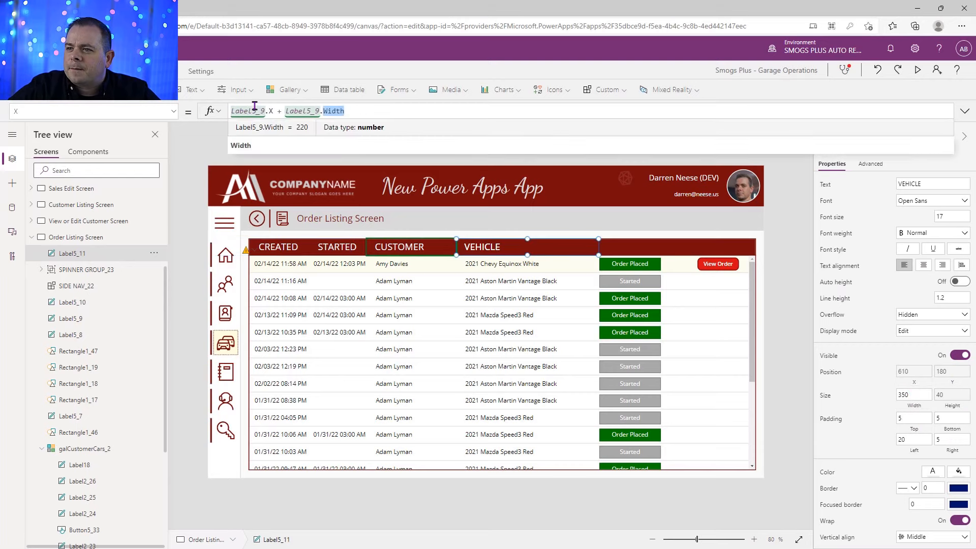
double_click(255, 108)
key(ctrl+v)
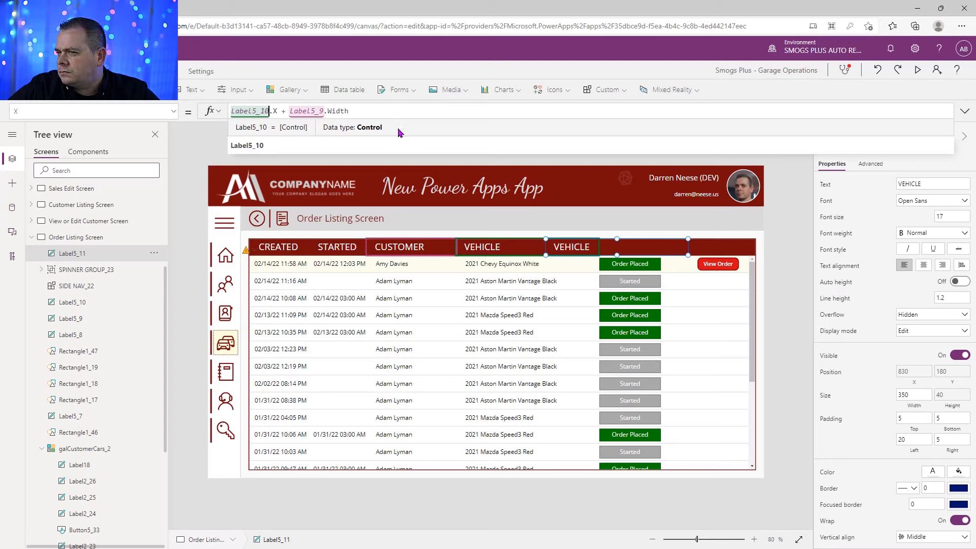
double_click(317, 111)
key(ctrl+v)
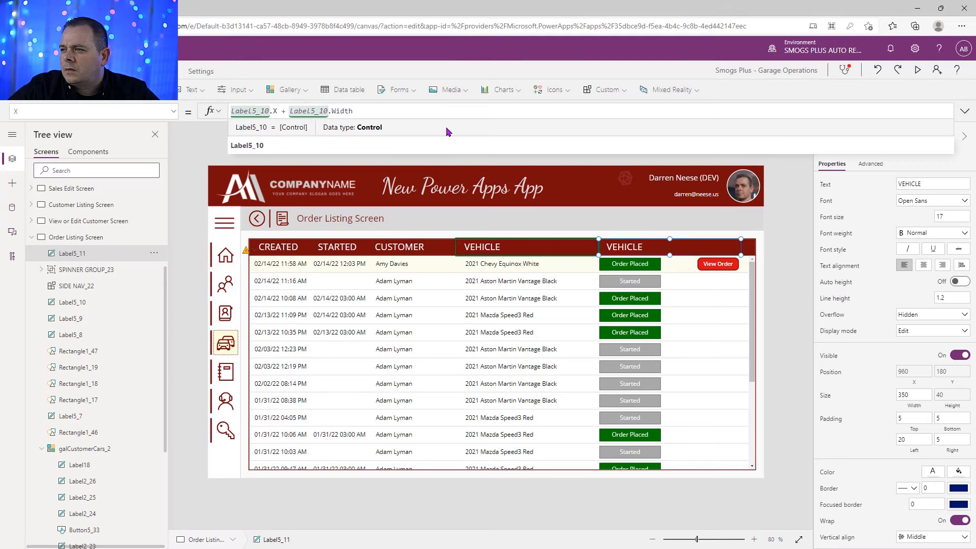
Make the header read STATUS, 155 wide, centred, with left padding 5.
drag(937, 185, 821, 191)
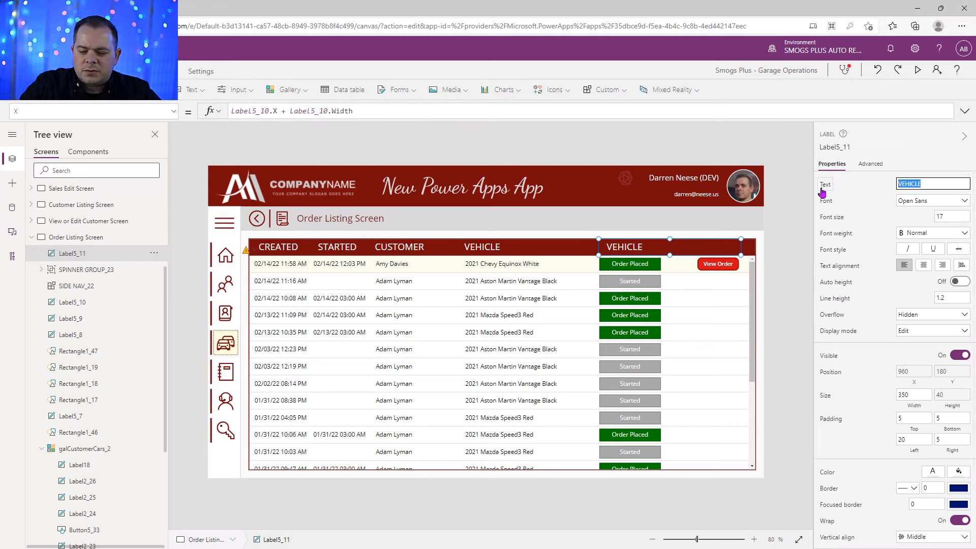
text(STATUS)
click(843, 395)
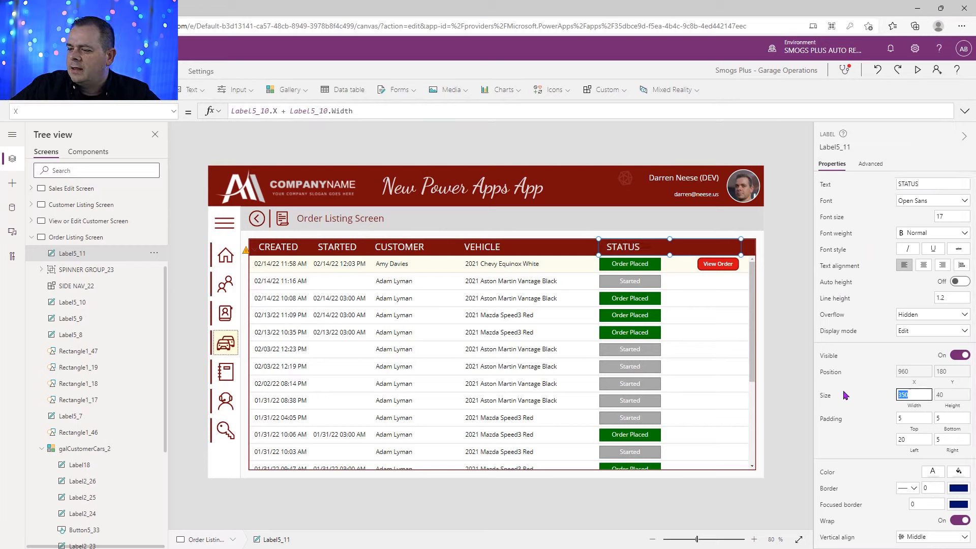
text(200)
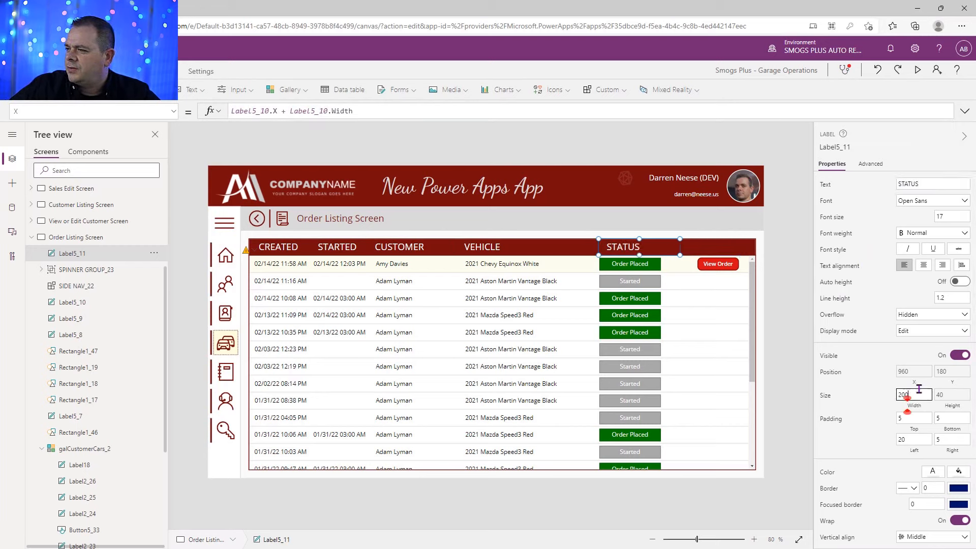
key(BackSpace)
key(BackSpace)
key(BackSpace)
text(140)
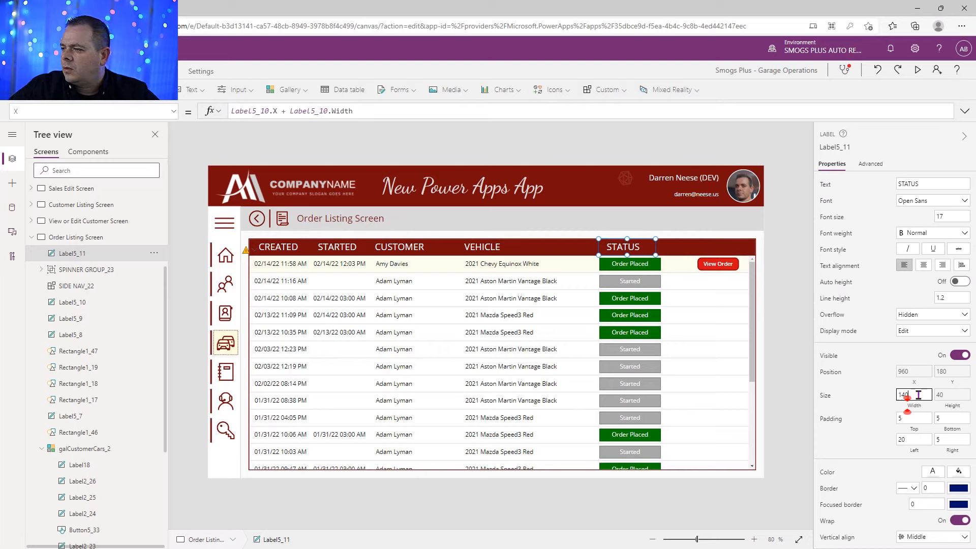
key(BackSpace)
key(BackSpace)
key(BackSpace)
text(160)
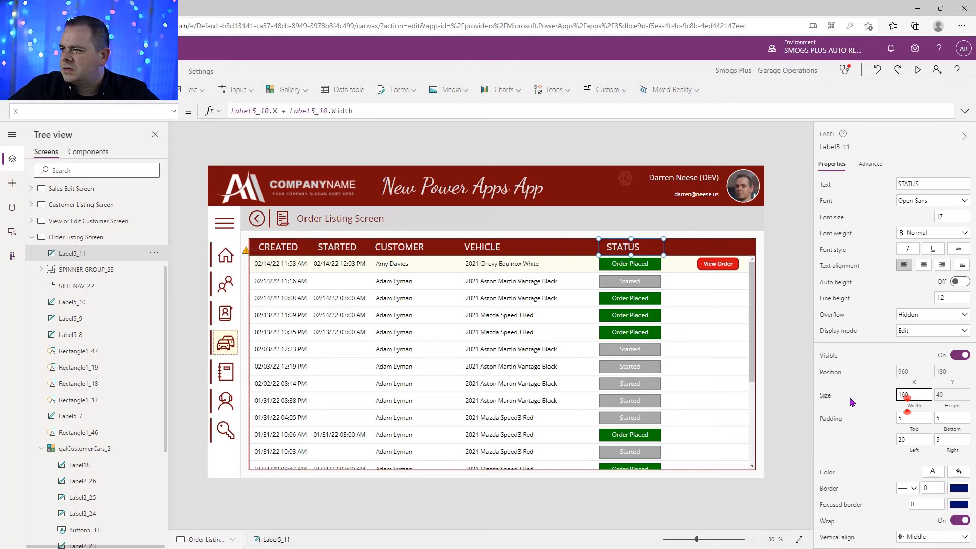
key(ctrl+e)
drag(913, 439, 866, 438)
text(5)
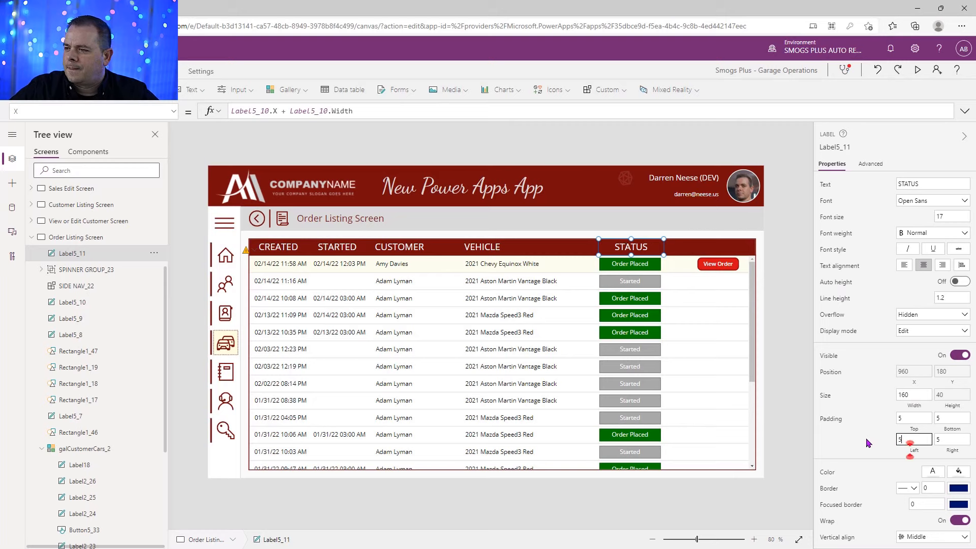
drag(913, 395, 851, 393)
text(155)
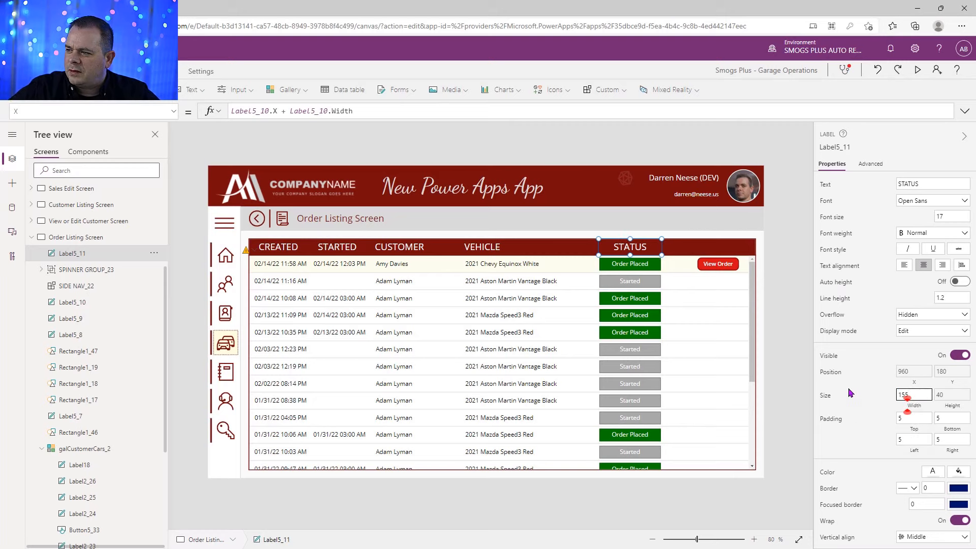
click(843, 147)
key(ctrl+c)
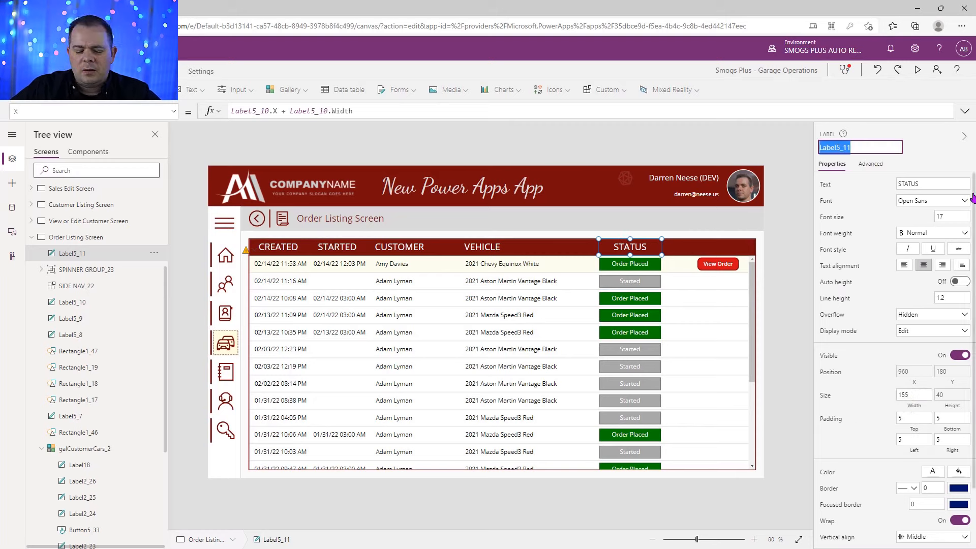
Set the Order Placed badge's X to Label5_11.X - Parent.X, then play the app.
click(651, 271)
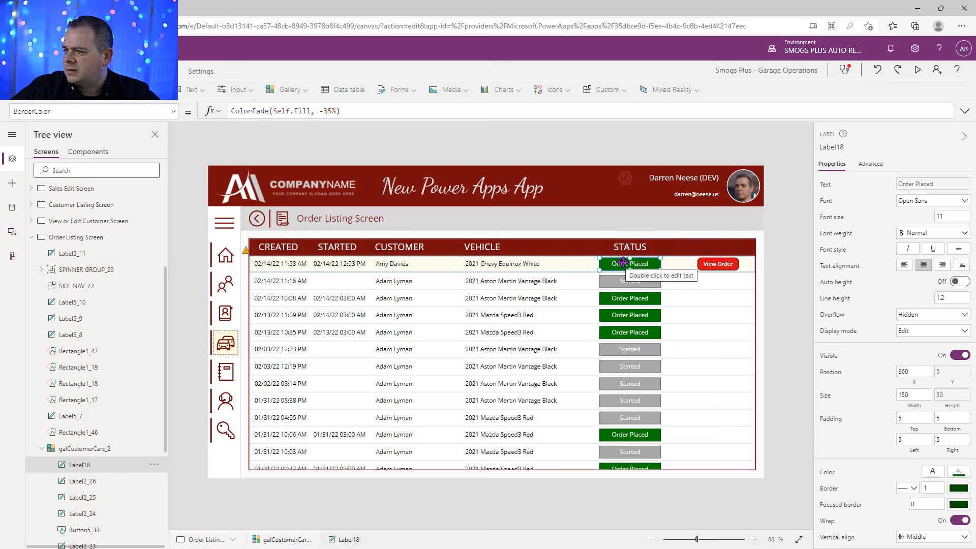
click(913, 382)
drag(274, 111, 177, 107)
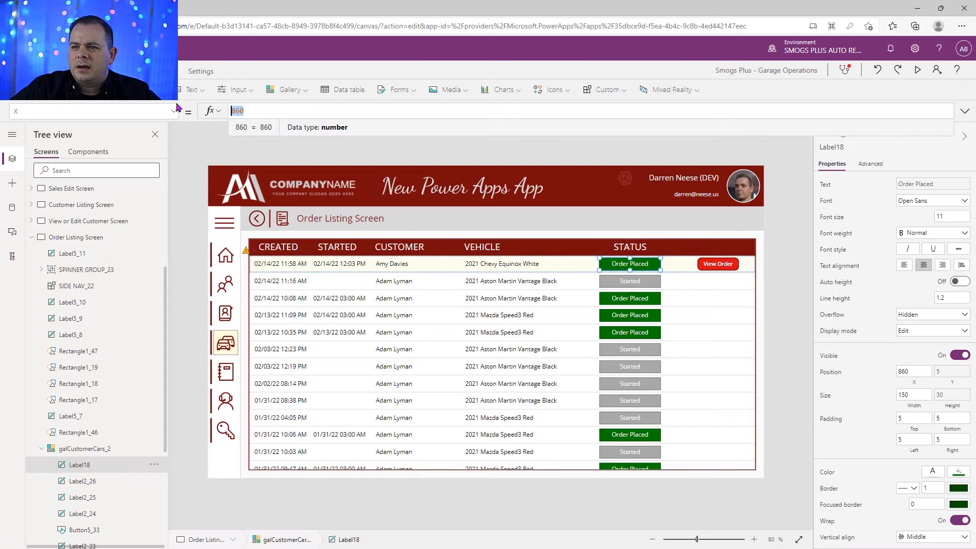
key(ctrl+v)
text(.x)
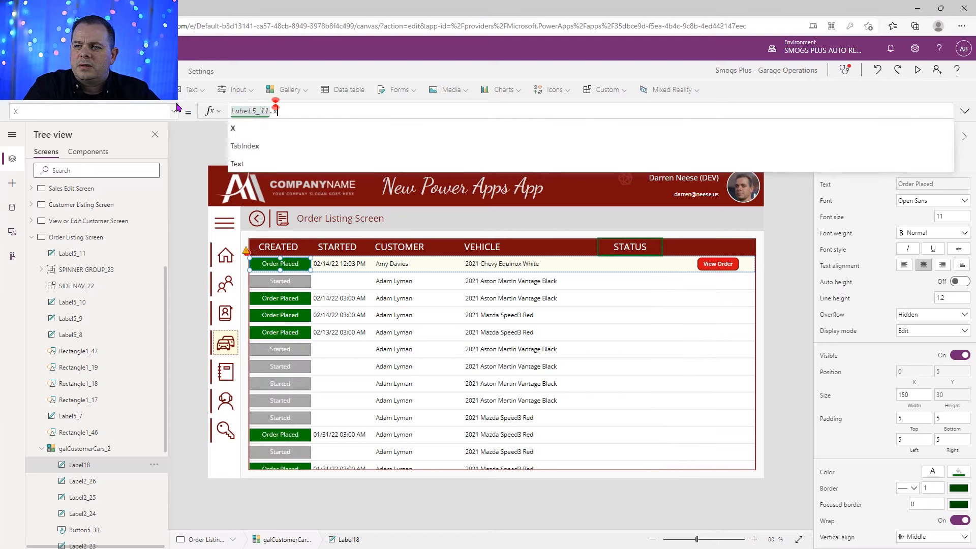
key(Tab)
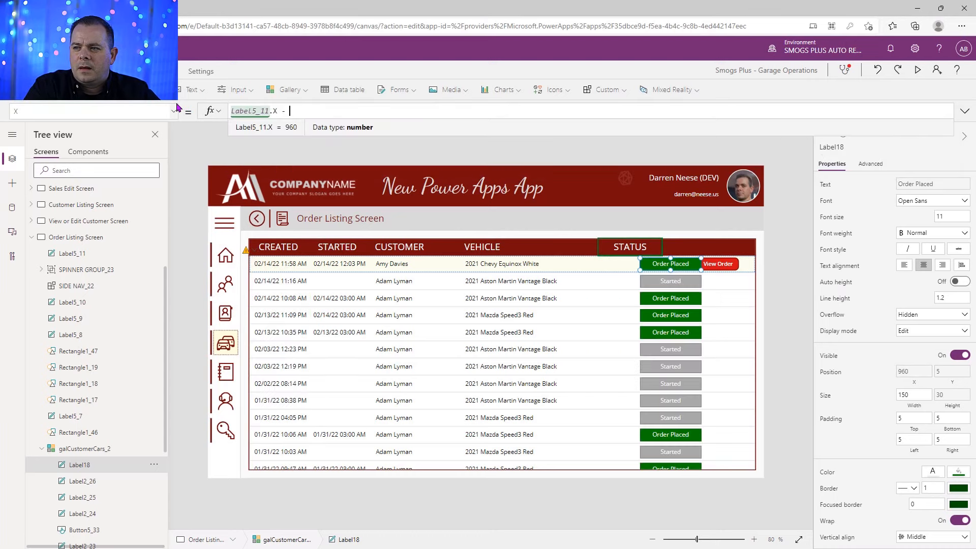
text(- p)
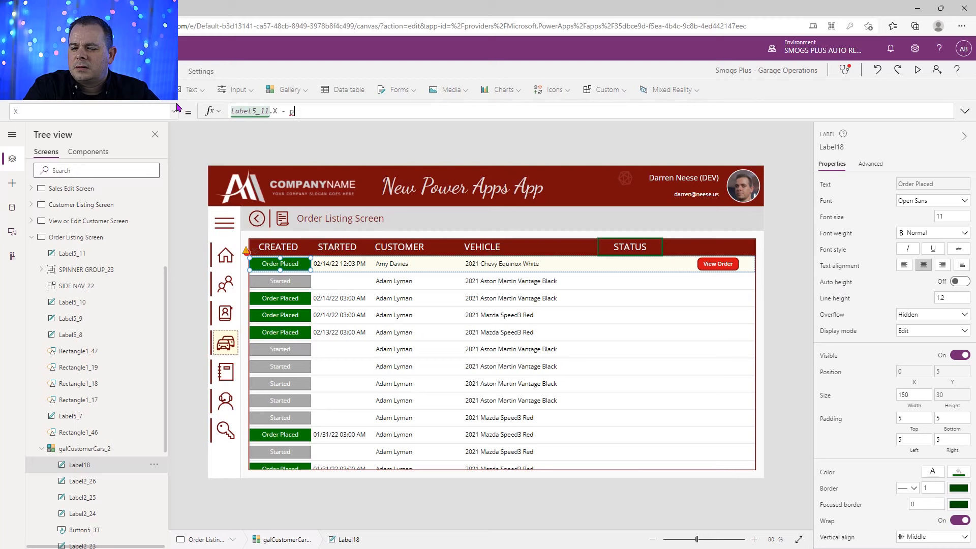
text(arent.x)
key(Tab)
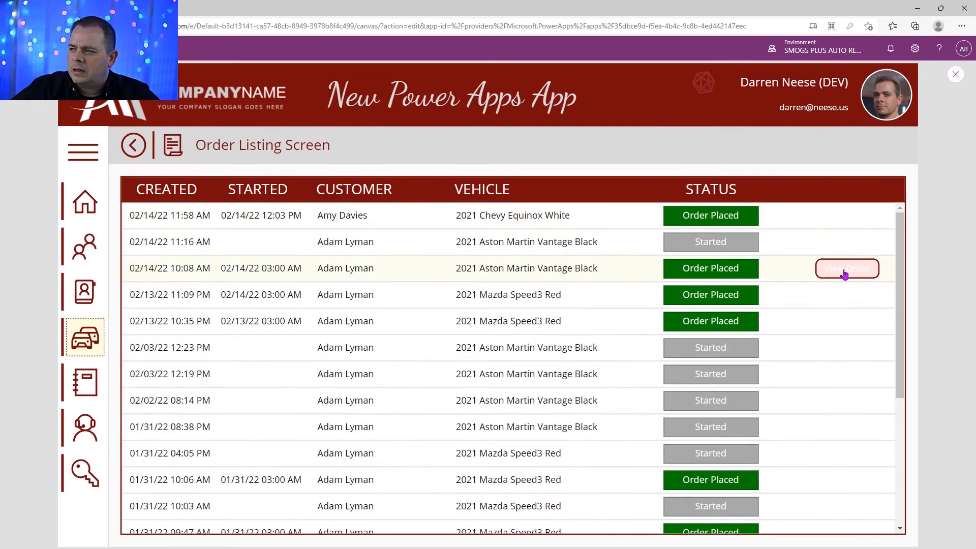
click(845, 272)
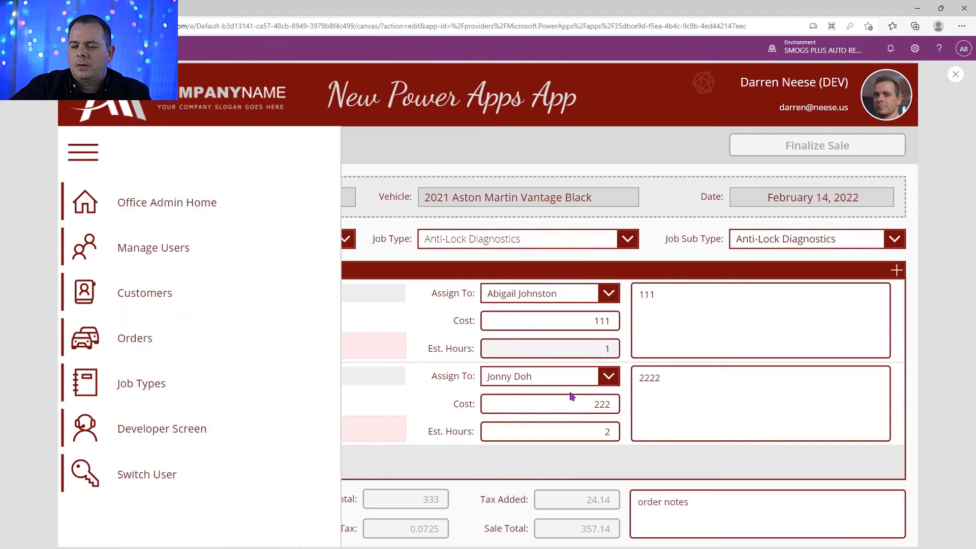
click(125, 338)
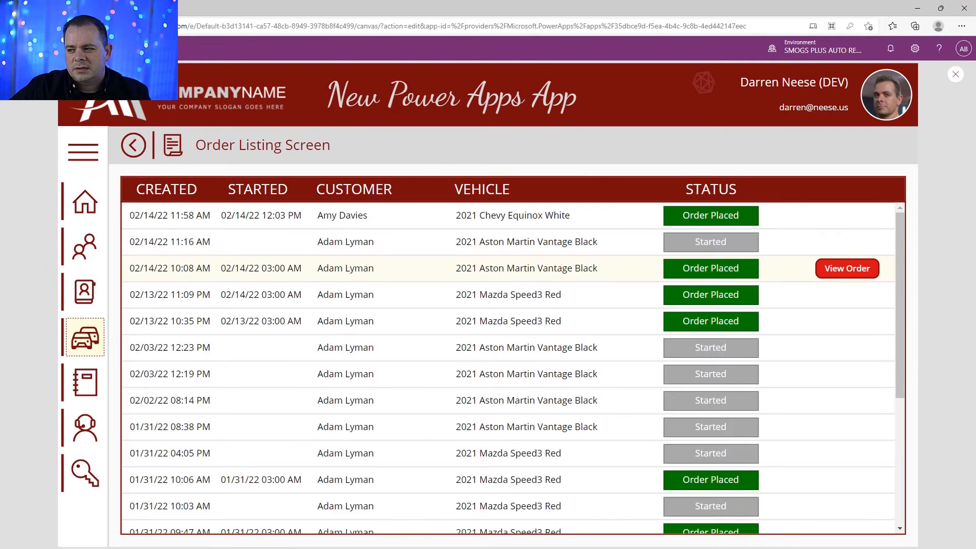
click(82, 154)
click(203, 290)
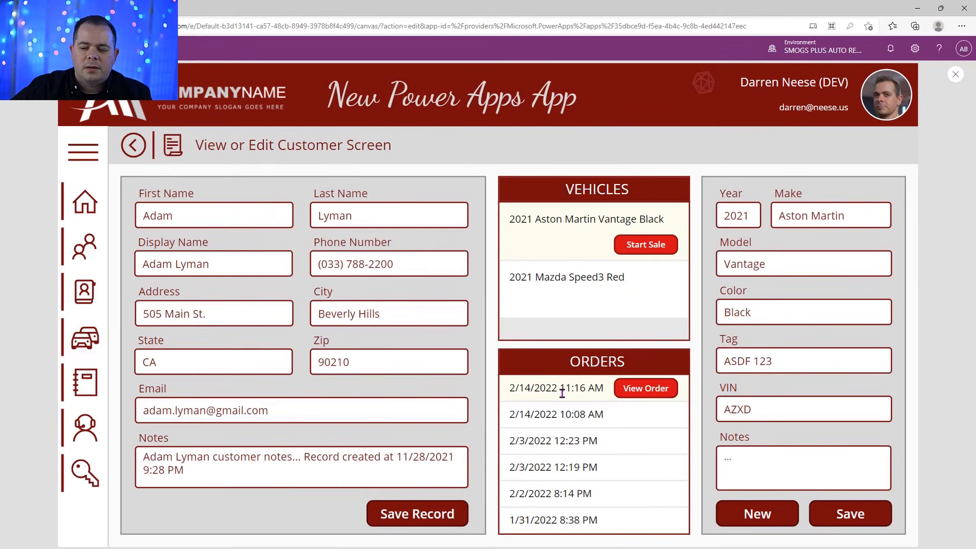
click(639, 392)
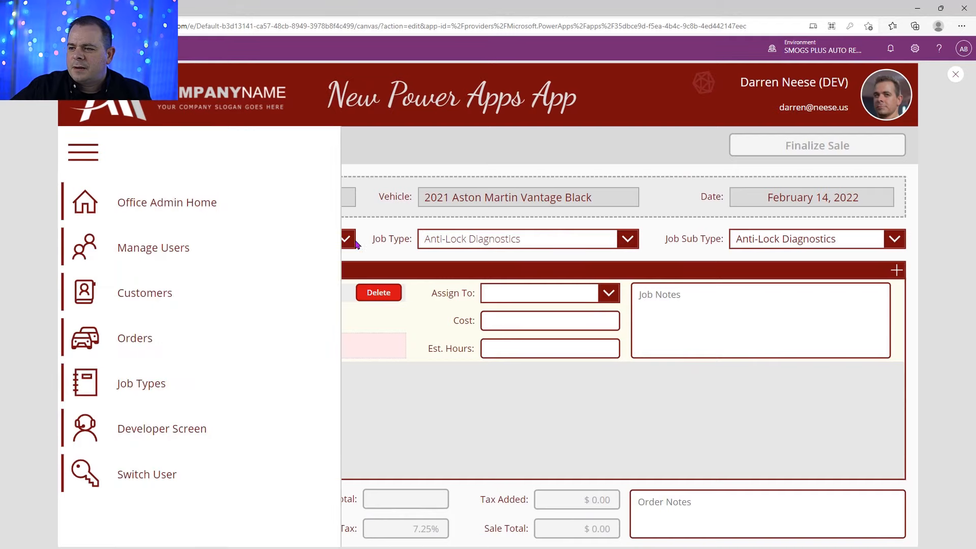
click(88, 152)
click(128, 145)
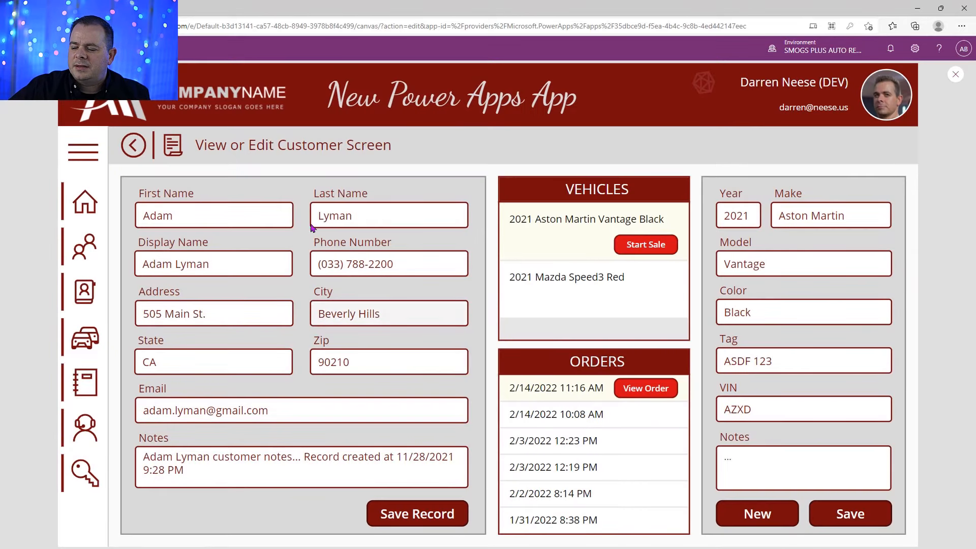
click(83, 152)
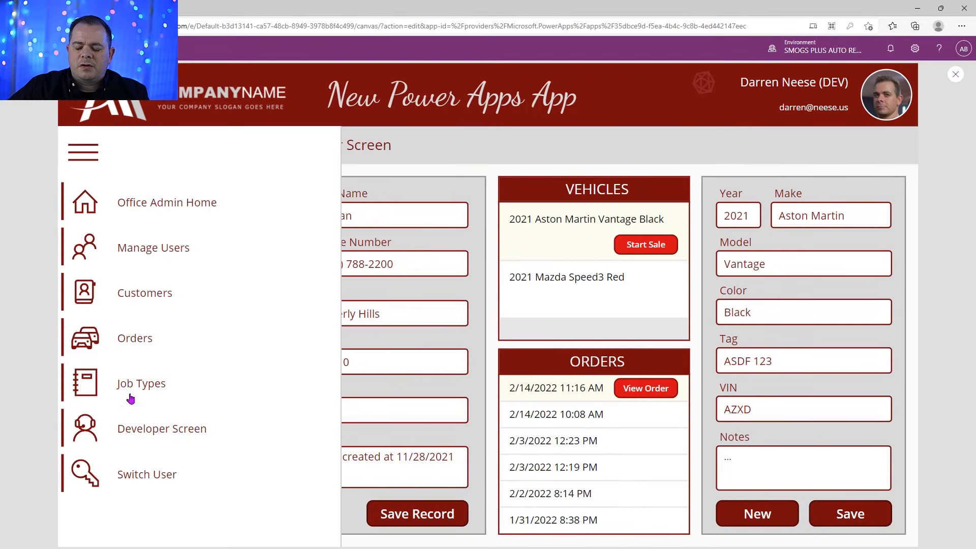
click(136, 336)
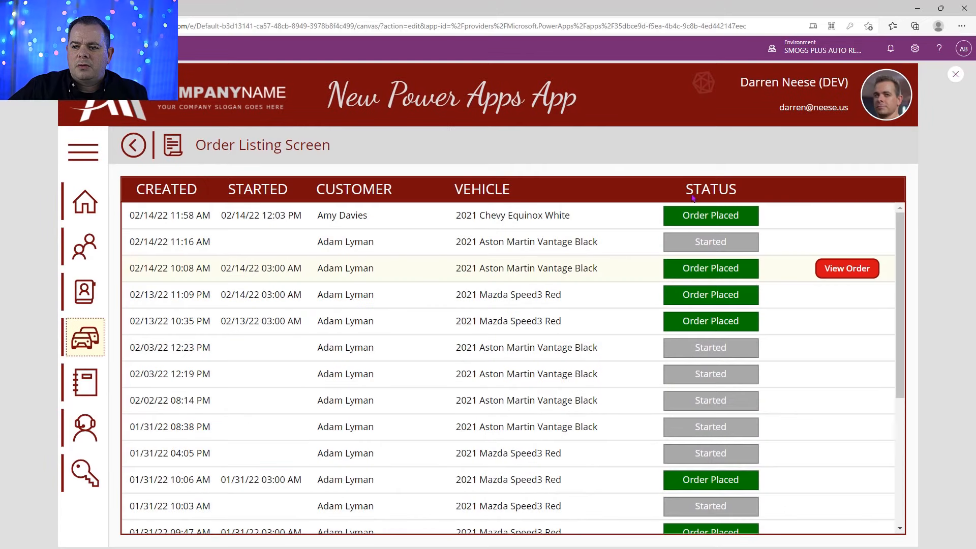